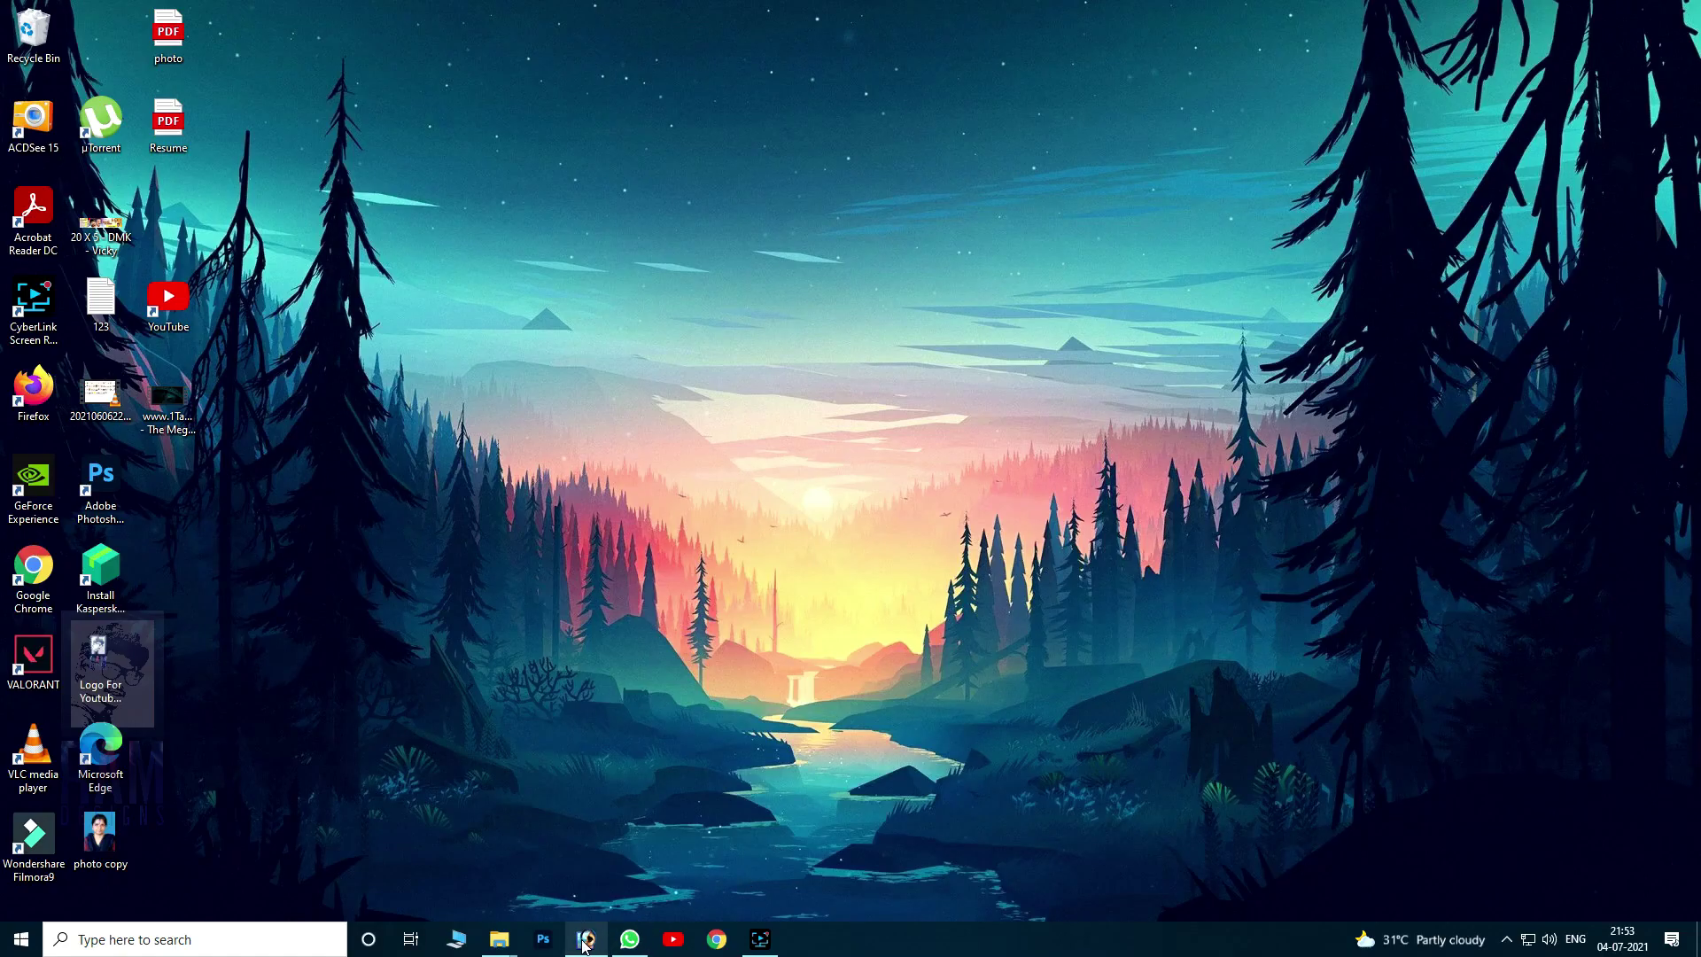
Step: Open banner 01 from the ADMK-1 folder in full-screen view
click(585, 939)
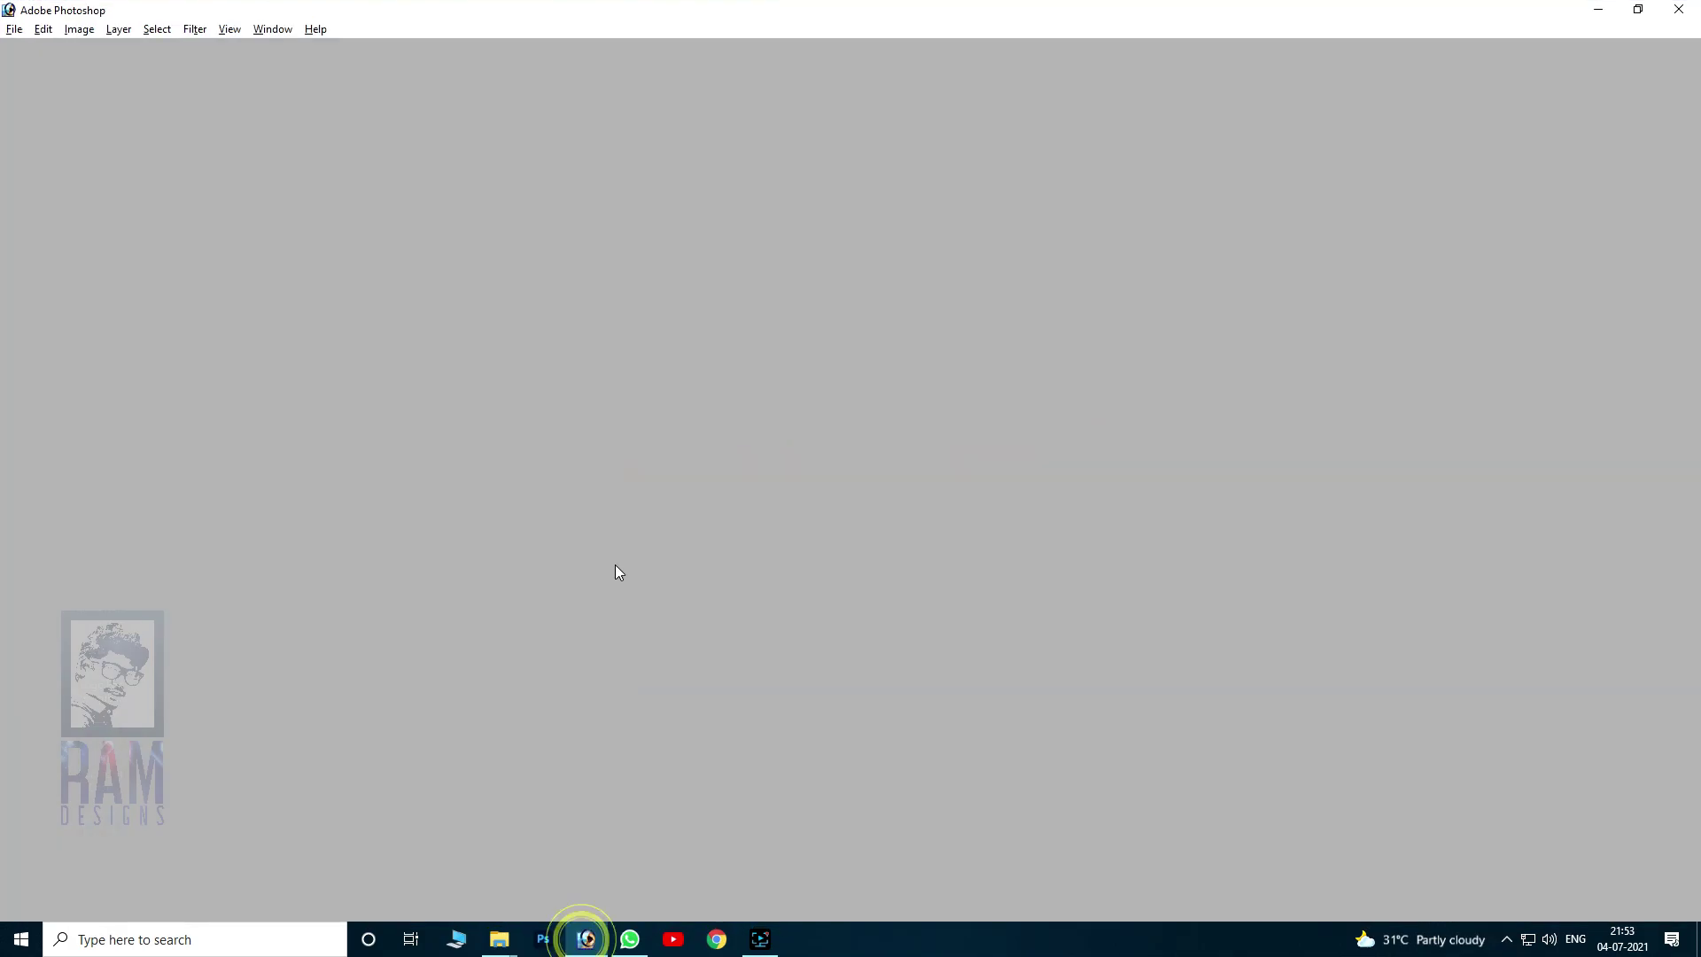
key(ctrl+o)
double_click(259, 239)
key(f)
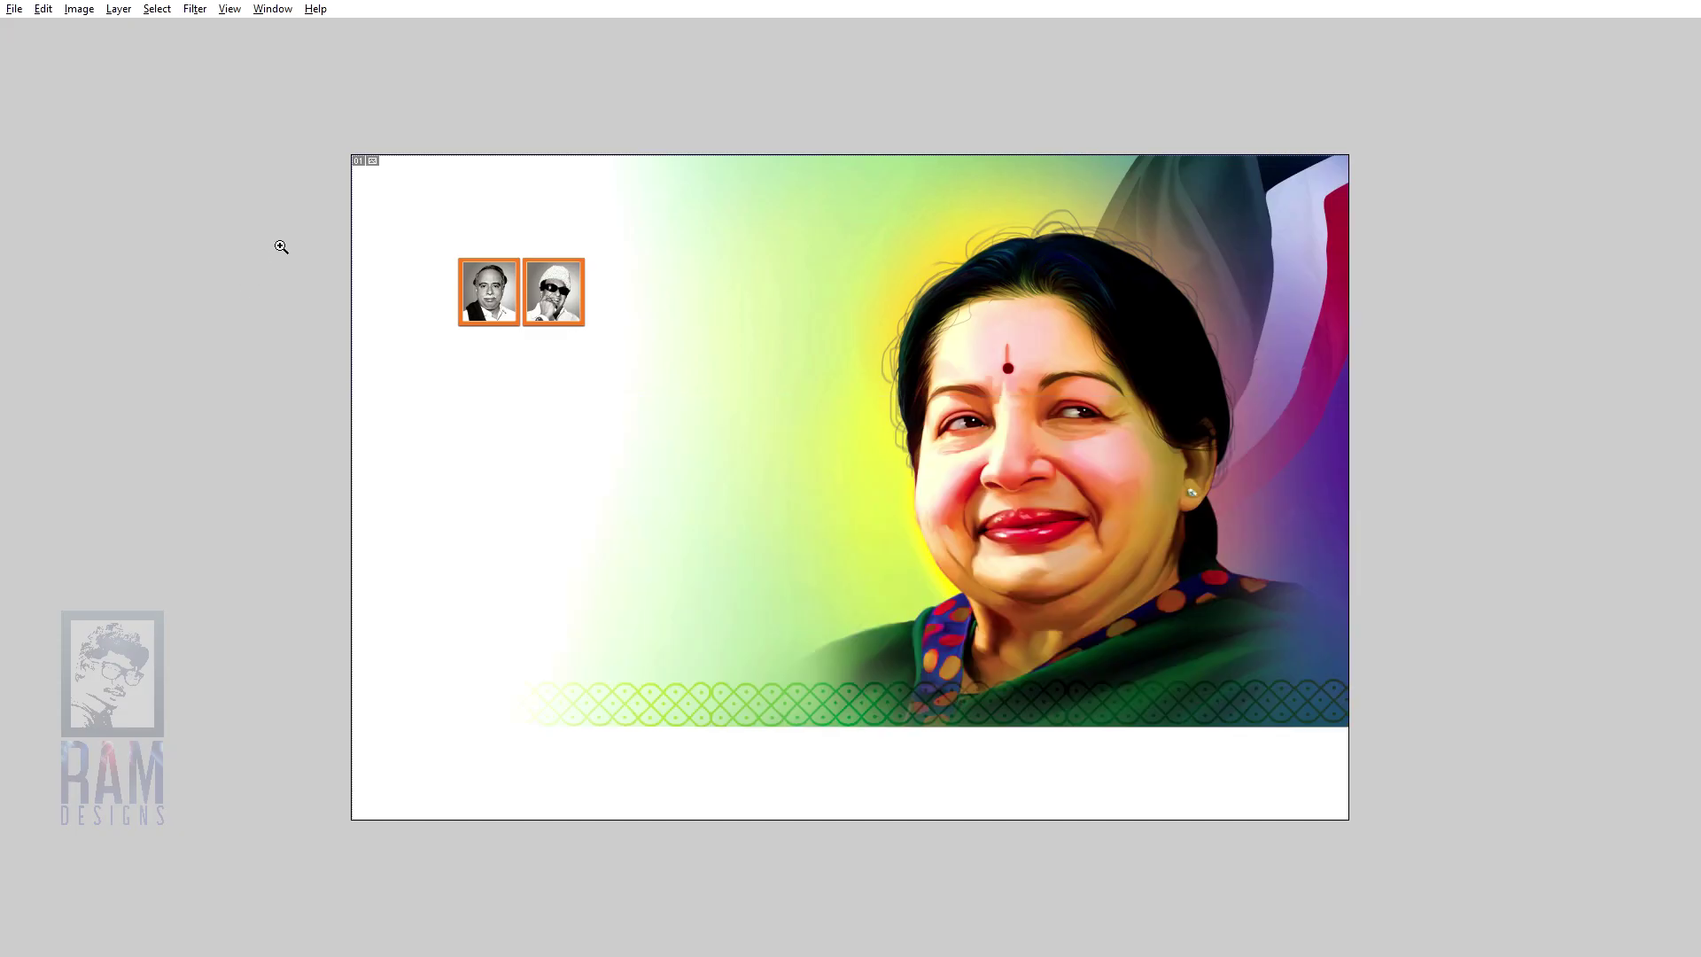
Step: Zoom in on the main face and pan across the portrait and framed photos
click(259, 218)
click(1251, 487)
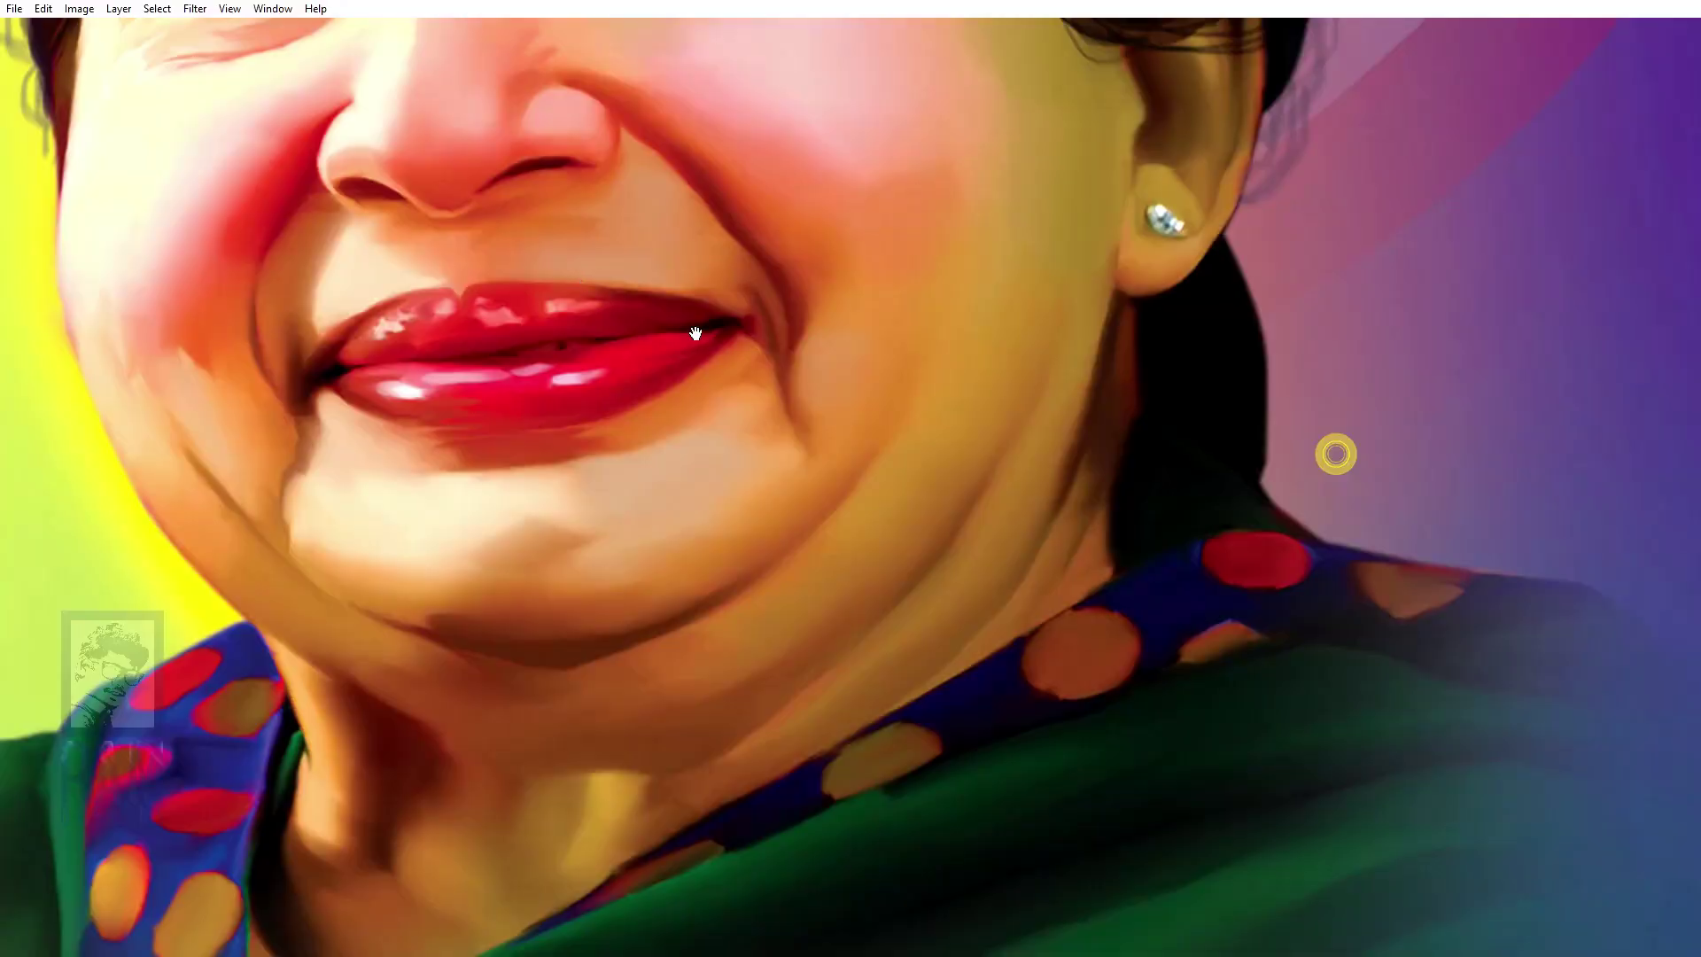
drag(1336, 452, 809, 470)
drag(469, 474, 731, 474)
drag(581, 452, 1201, 498)
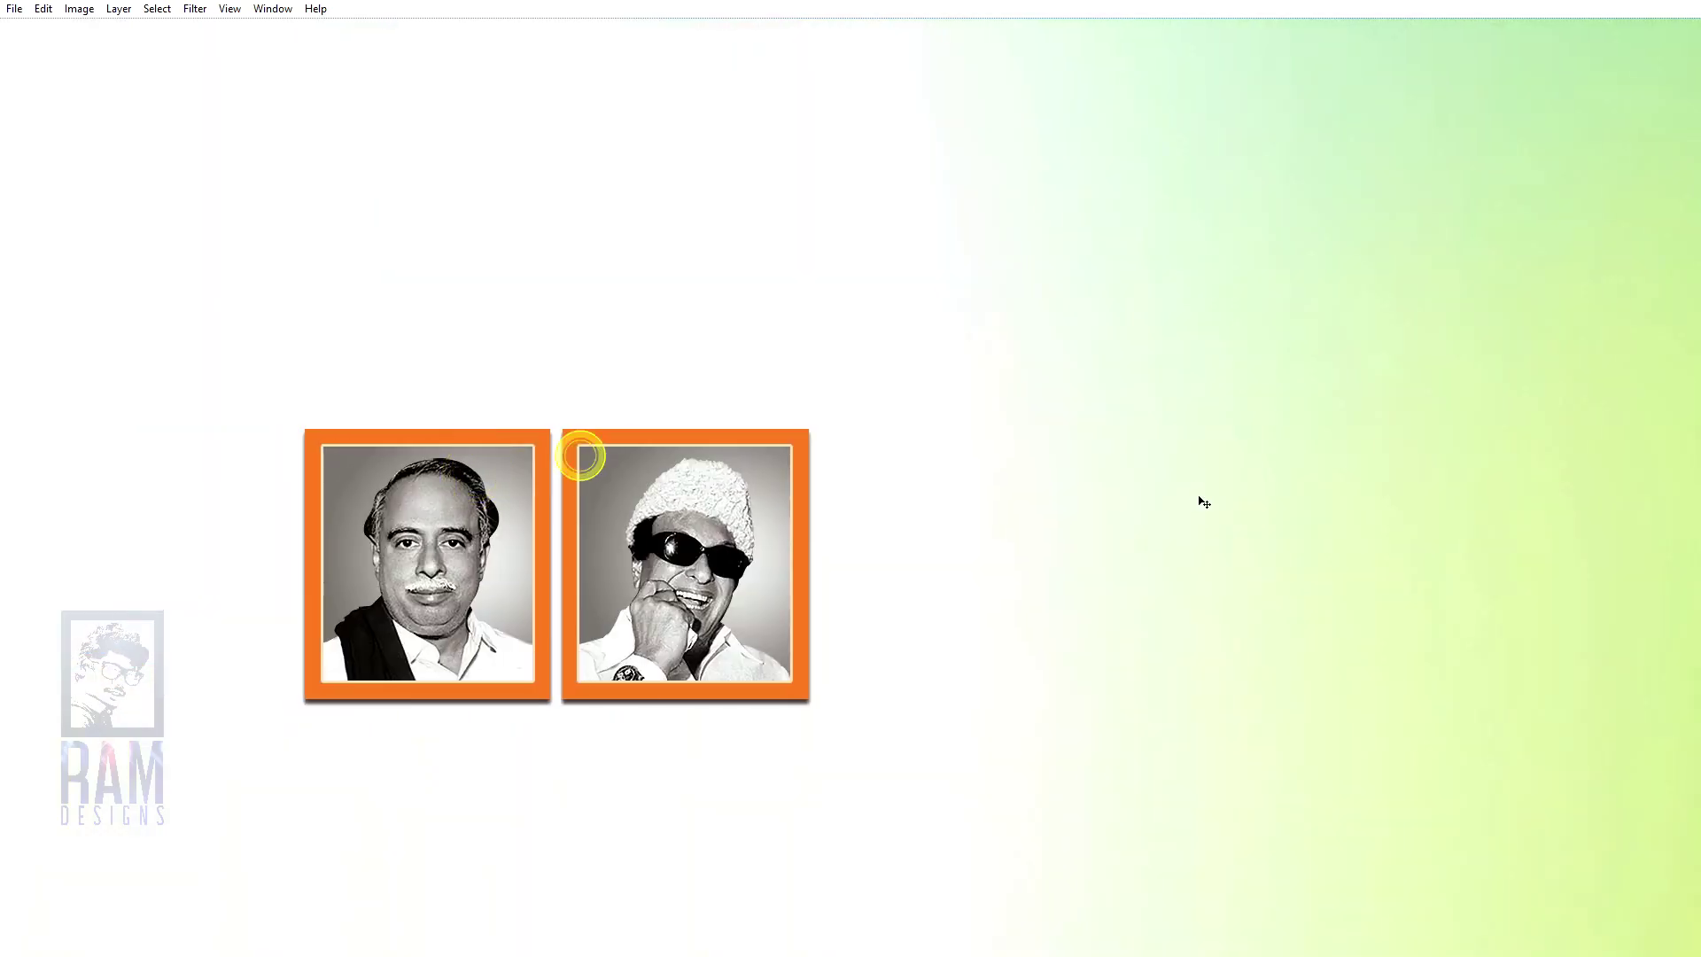
Step: Check the two framed portraits, fit the whole banner on screen, and show the Layers palette
key(ctrl+0)
key(ctrl+1)
drag(362, 358, 1100, 543)
key(ctrl+minus)
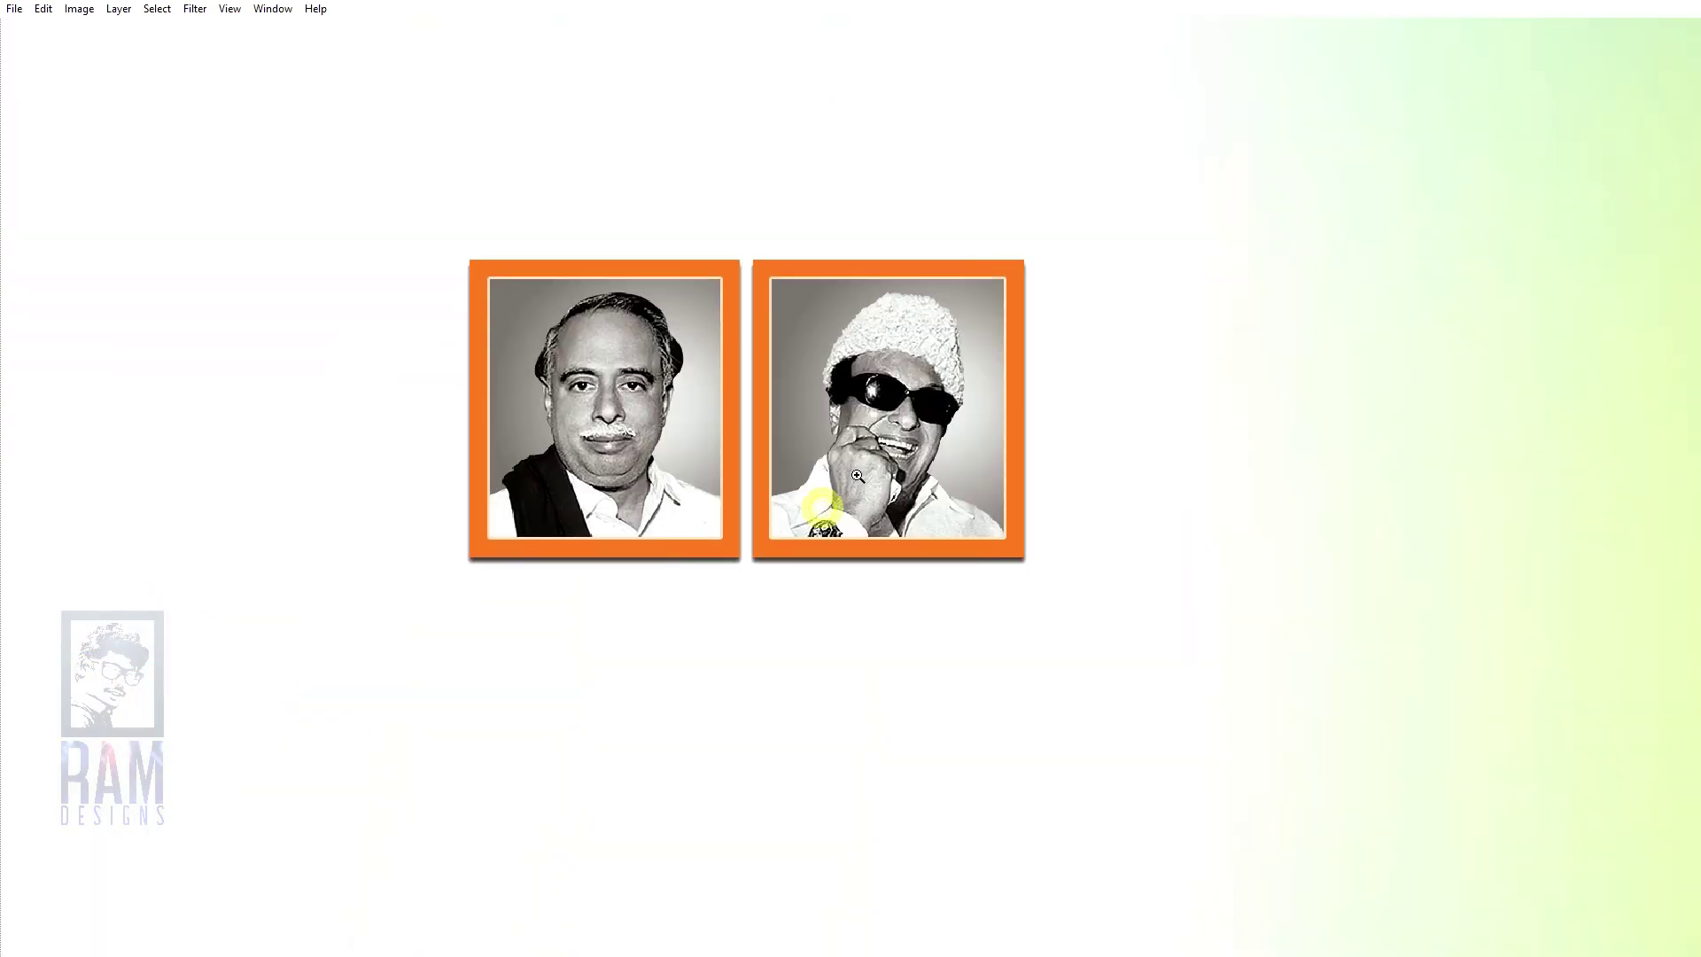
key(ctrl+0)
key(F7)
drag(1693, 374, 1692, 766)
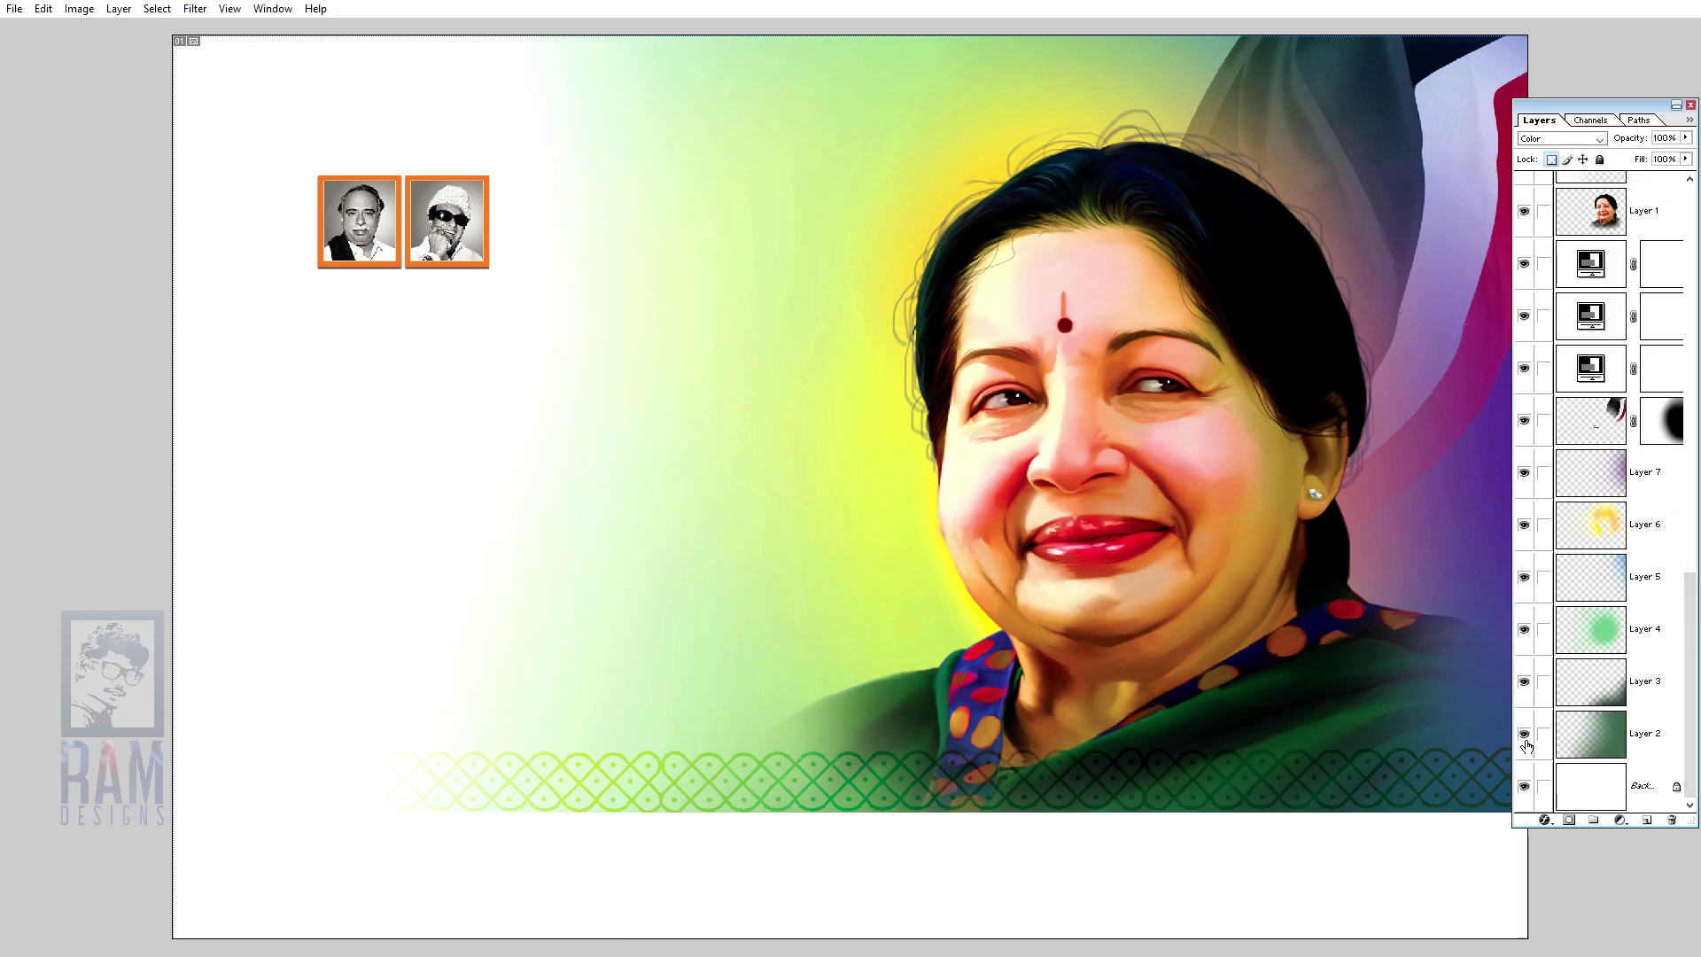
Step: Hide Layers 2 to 7 (gradients, glows, tints, purple background) and the flag drapery
click(1525, 739)
click(1524, 682)
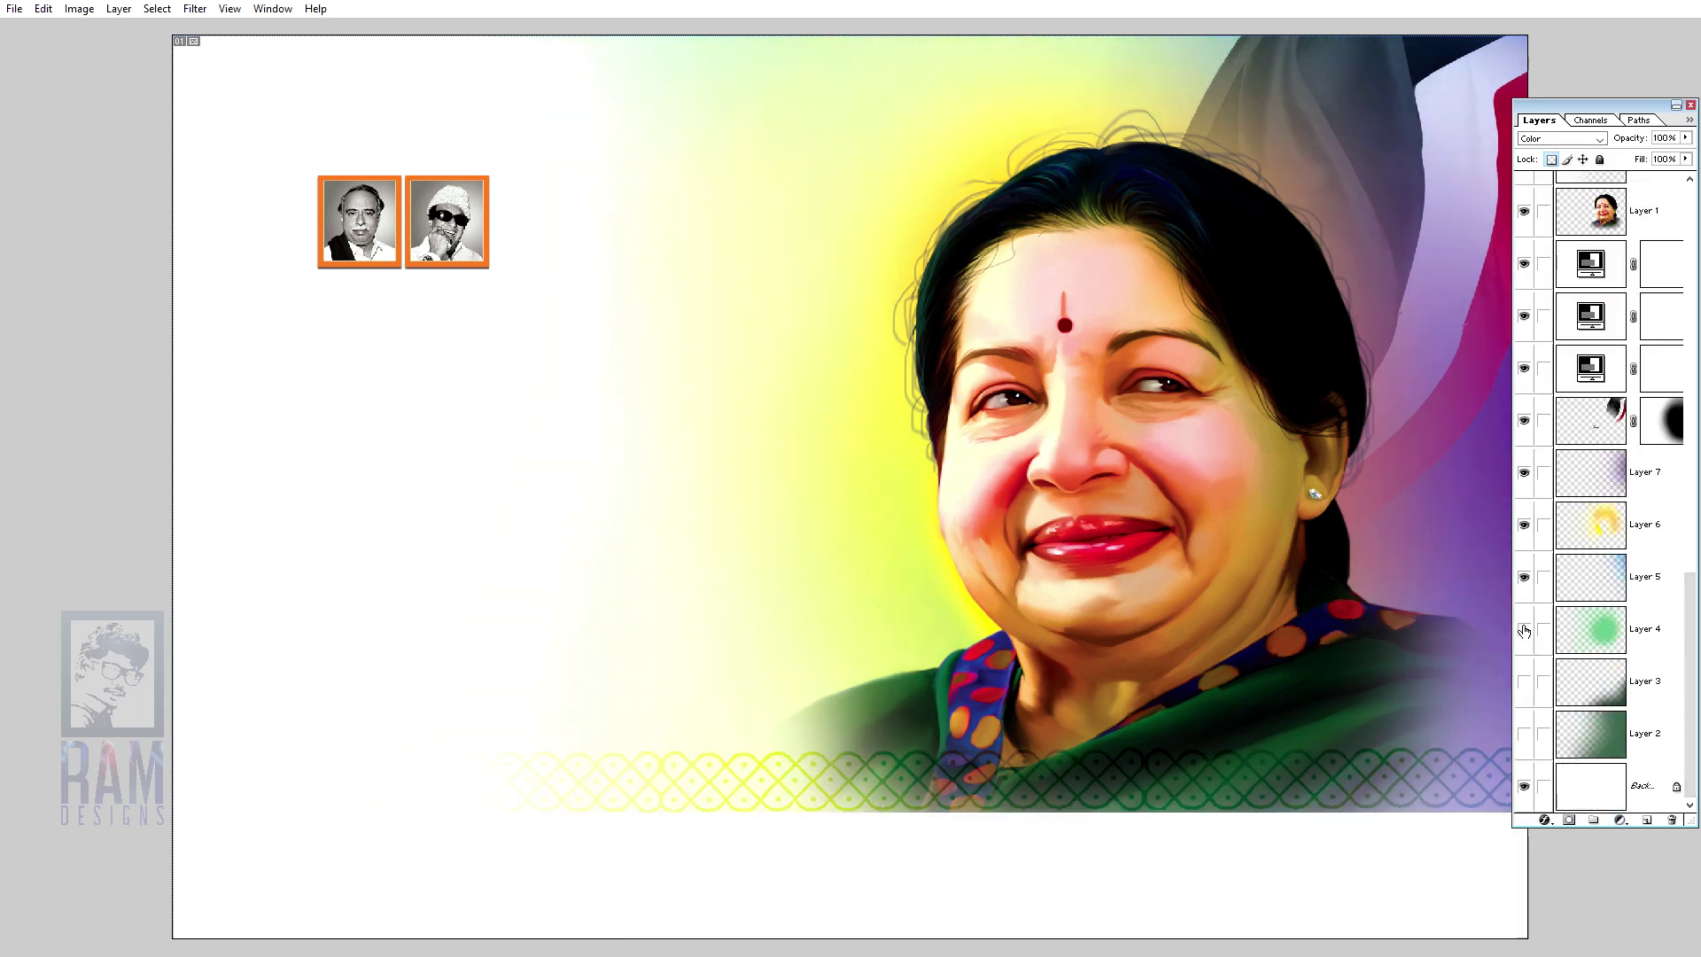
click(1523, 631)
click(1524, 577)
click(1525, 525)
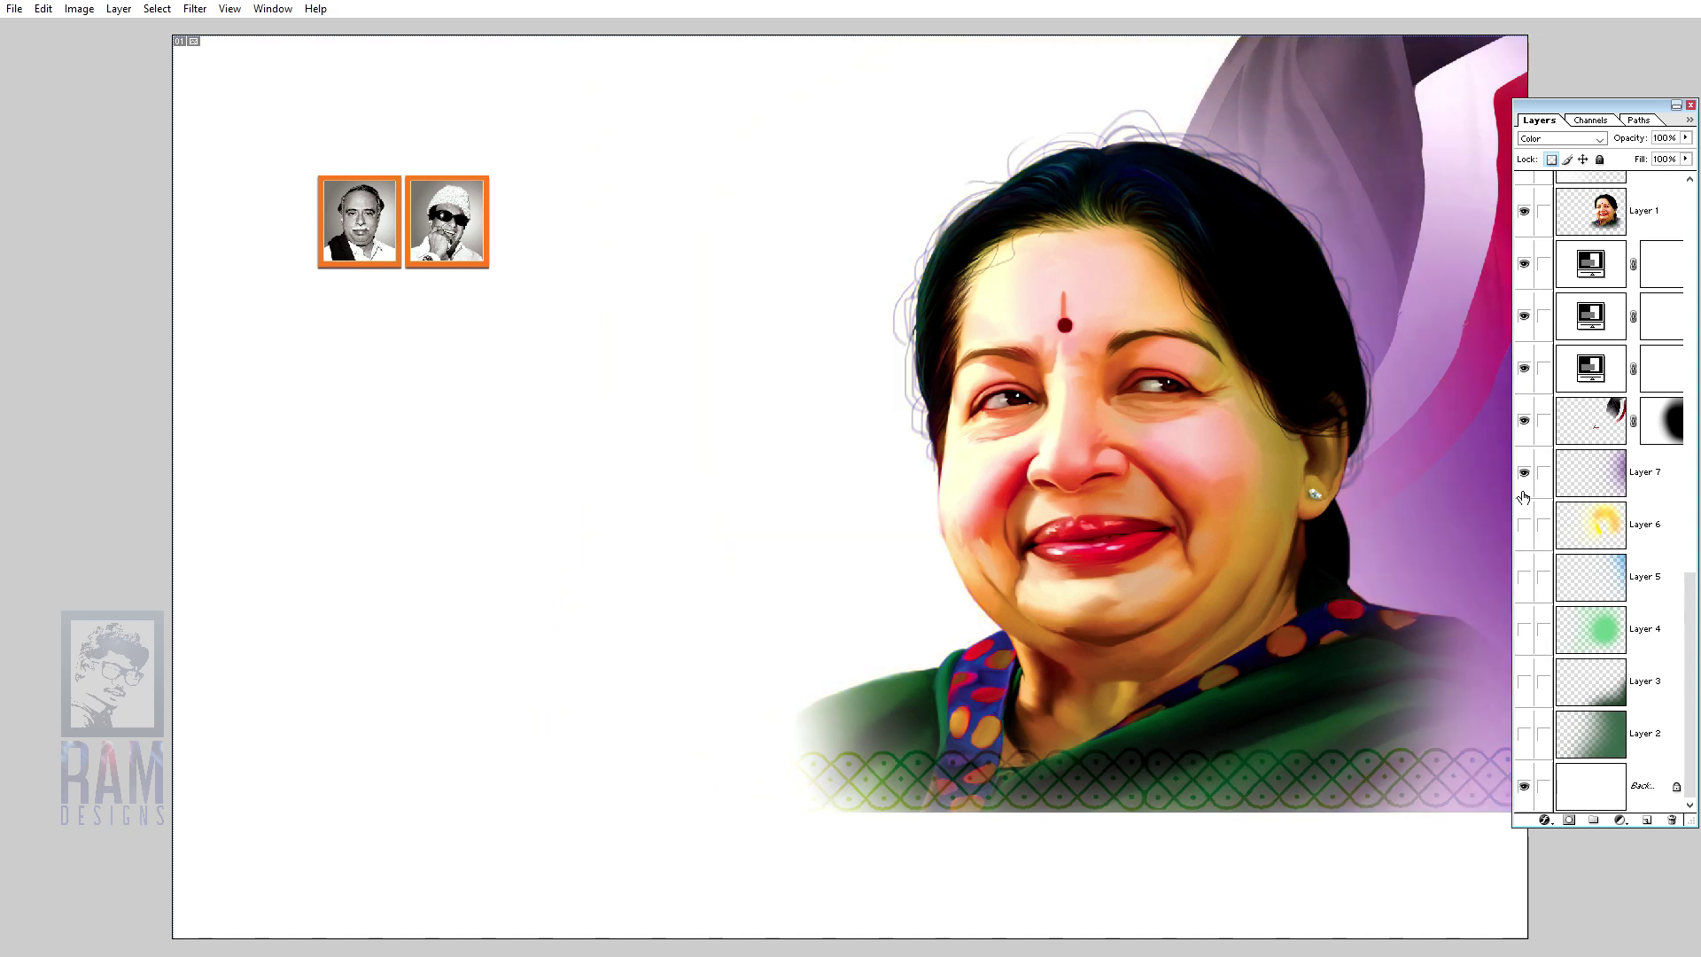
click(1524, 473)
click(1524, 422)
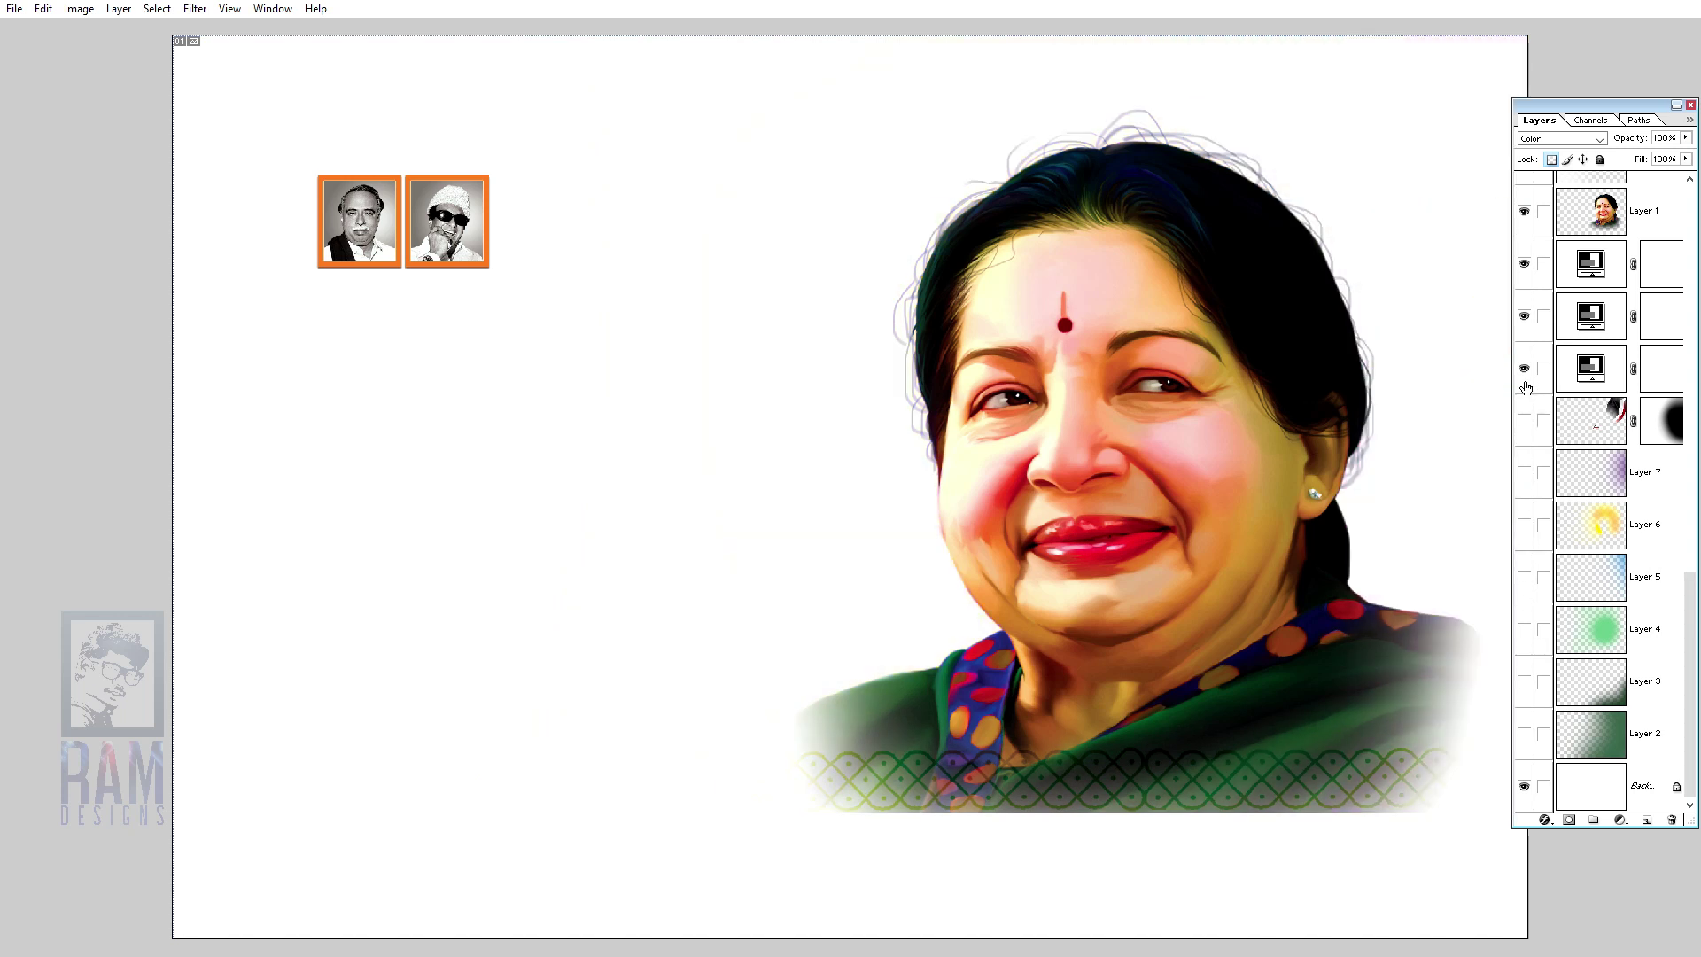
Step: Hide the Layer 1 portrait and zoom out to see the whole canvas
drag(1525, 375, 1524, 265)
scroll(1548, 497, up, 5)
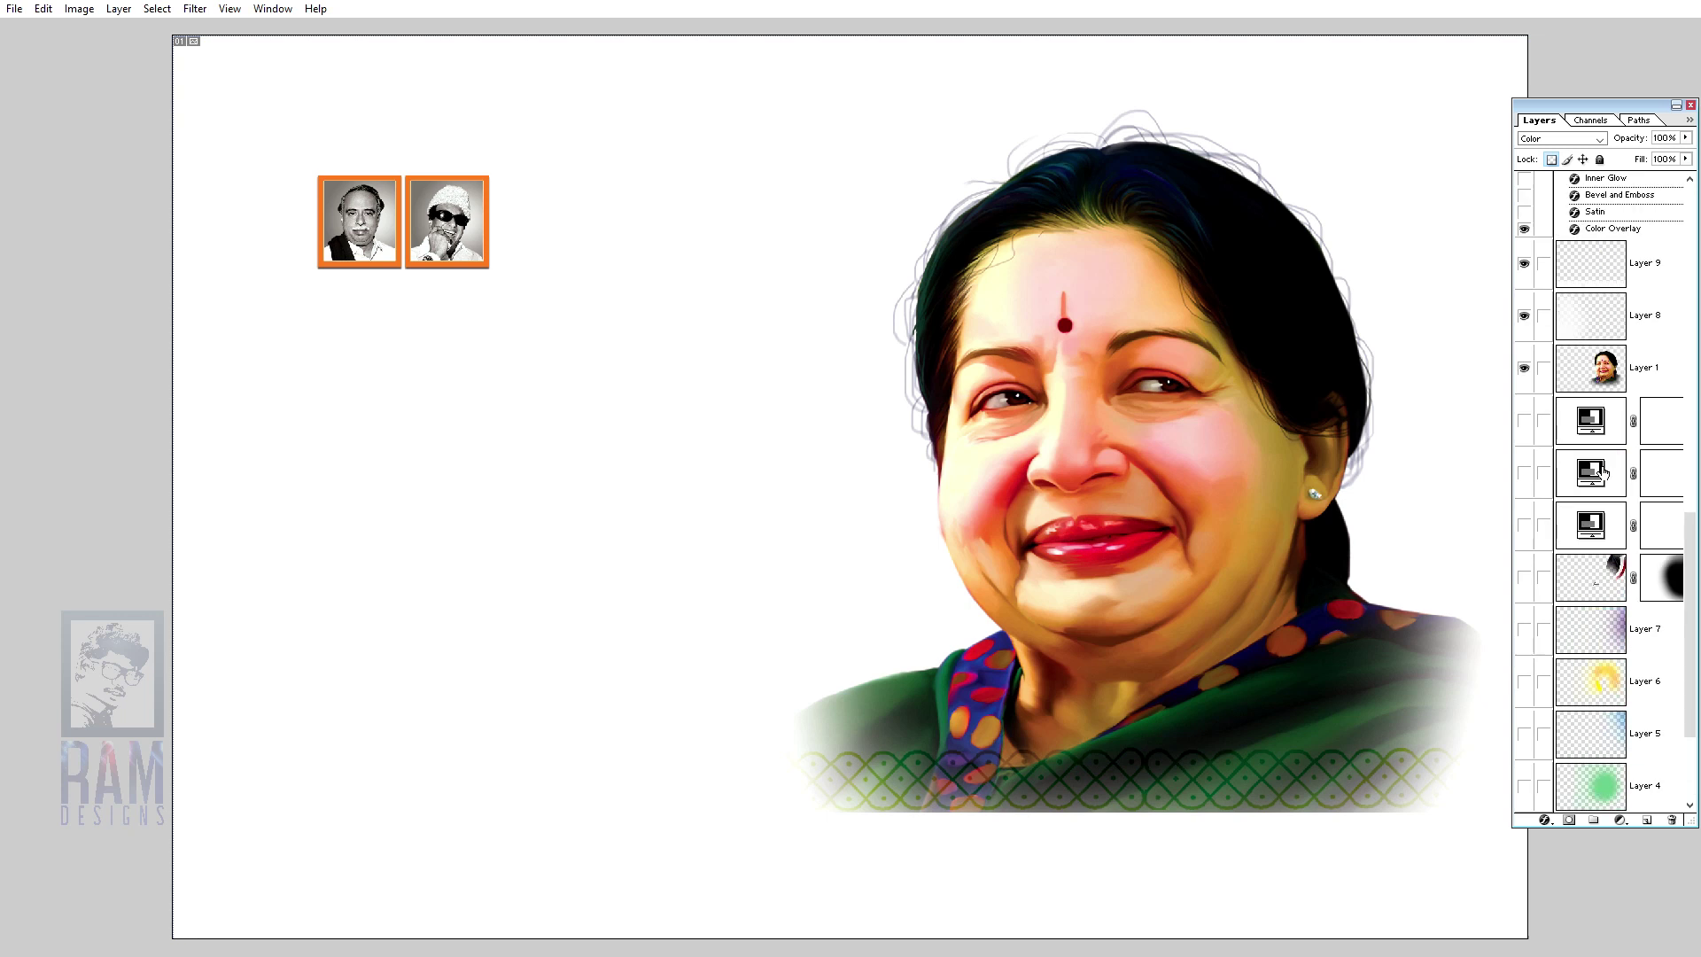
click(1536, 479)
click(1523, 475)
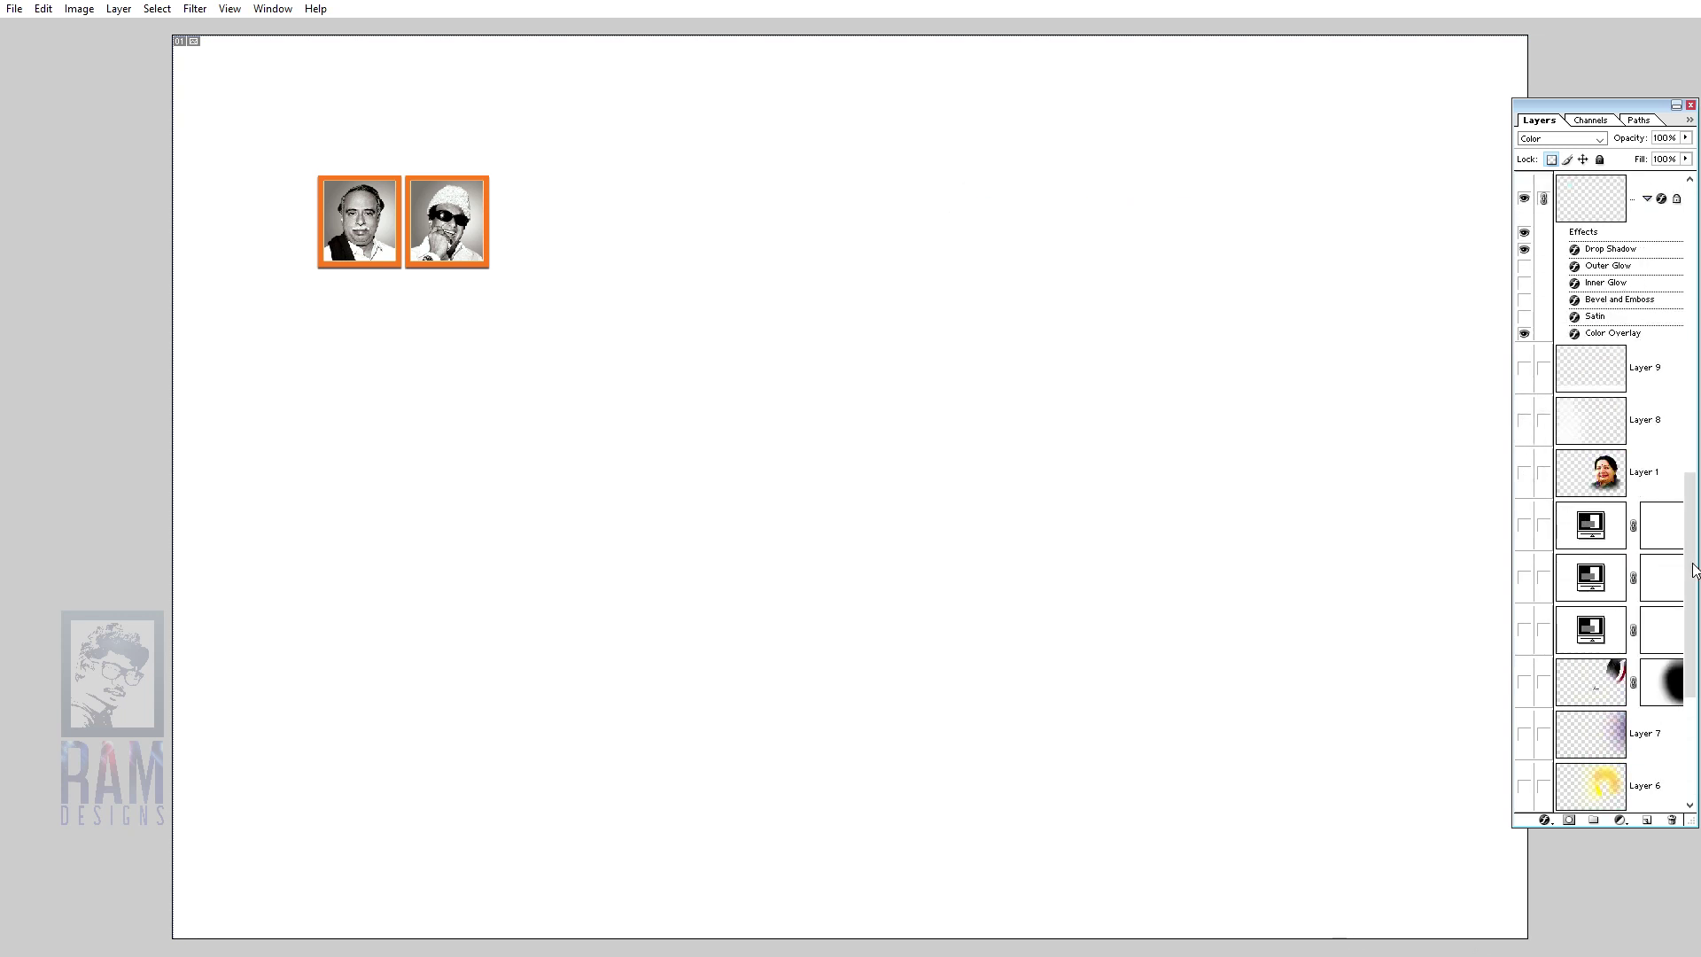
key(ctrl+minus)
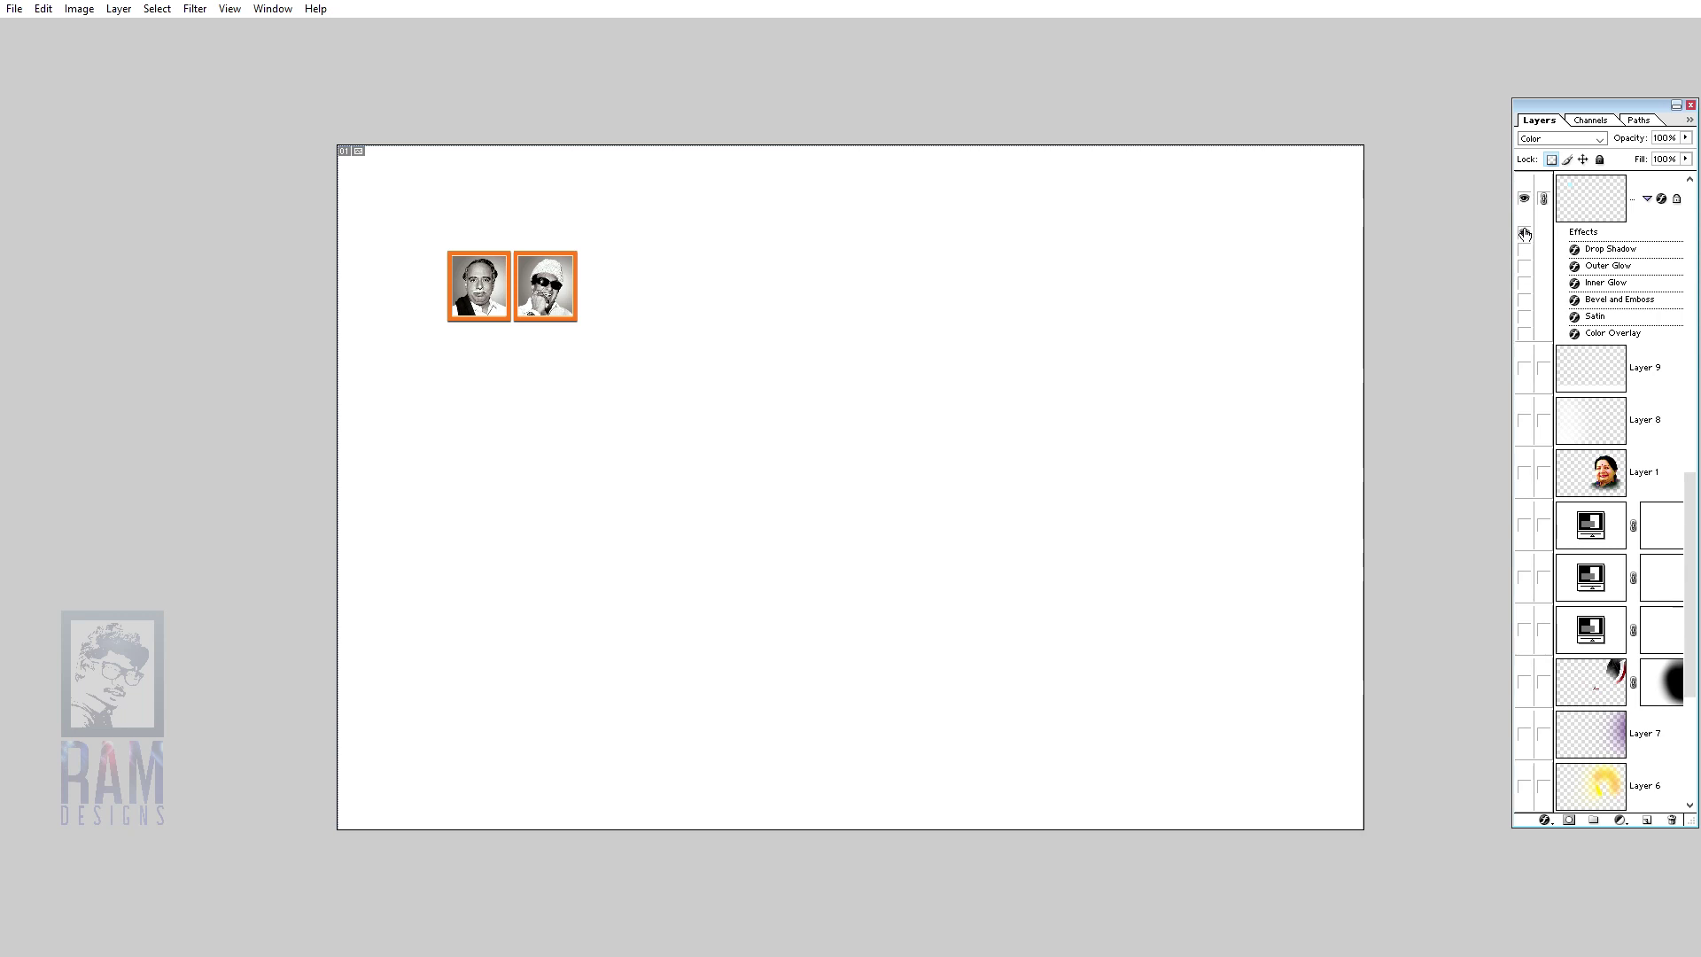
Step: Hide the photo frame layers, their effects and the orange frames
drag(1524, 333, 1524, 249)
scroll(1539, 347, up, 3)
click(1524, 441)
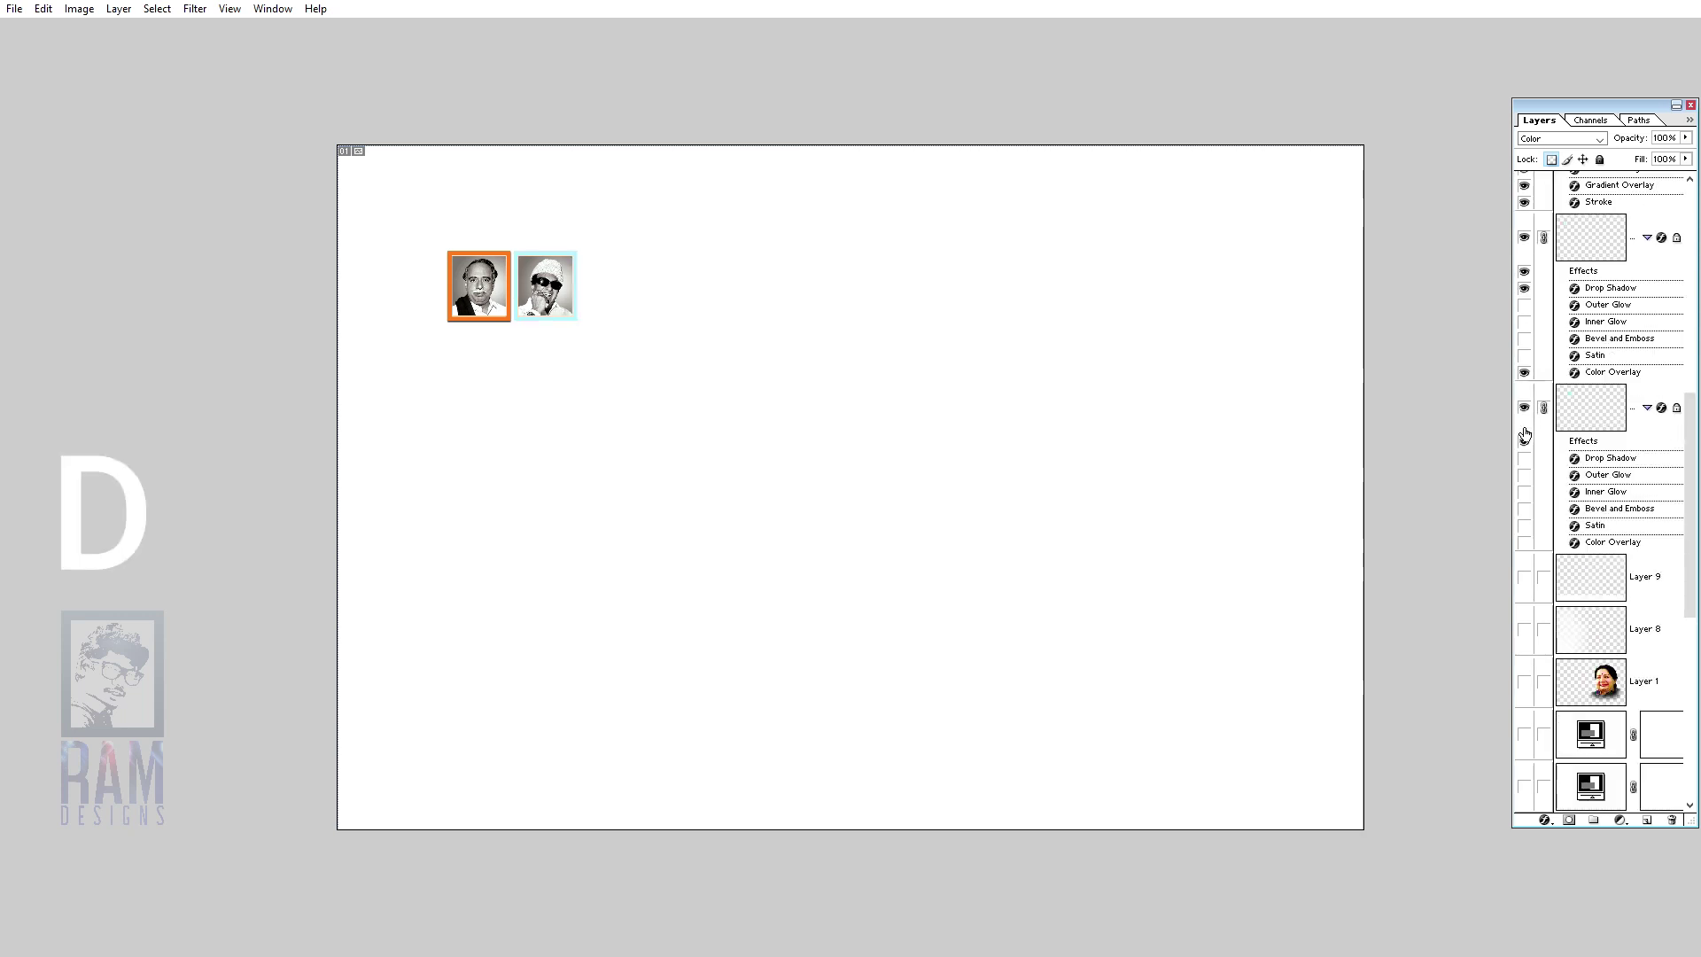
scroll(1587, 438, up, 2)
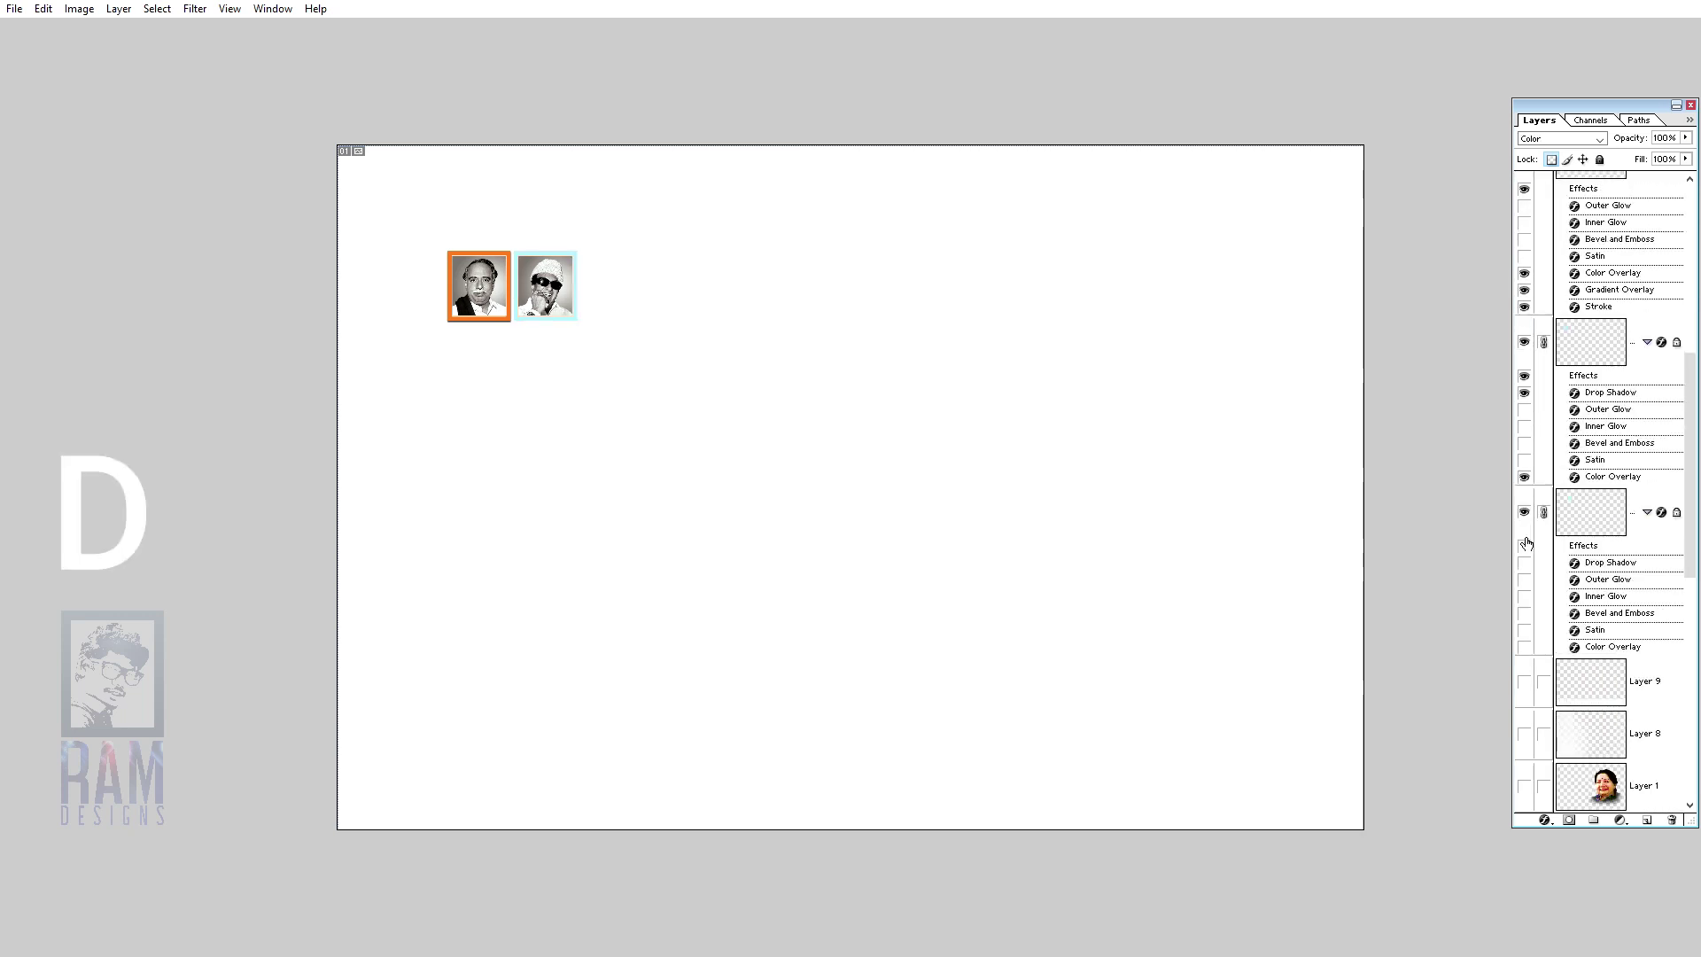
drag(1524, 511, 1518, 355)
click(1523, 275)
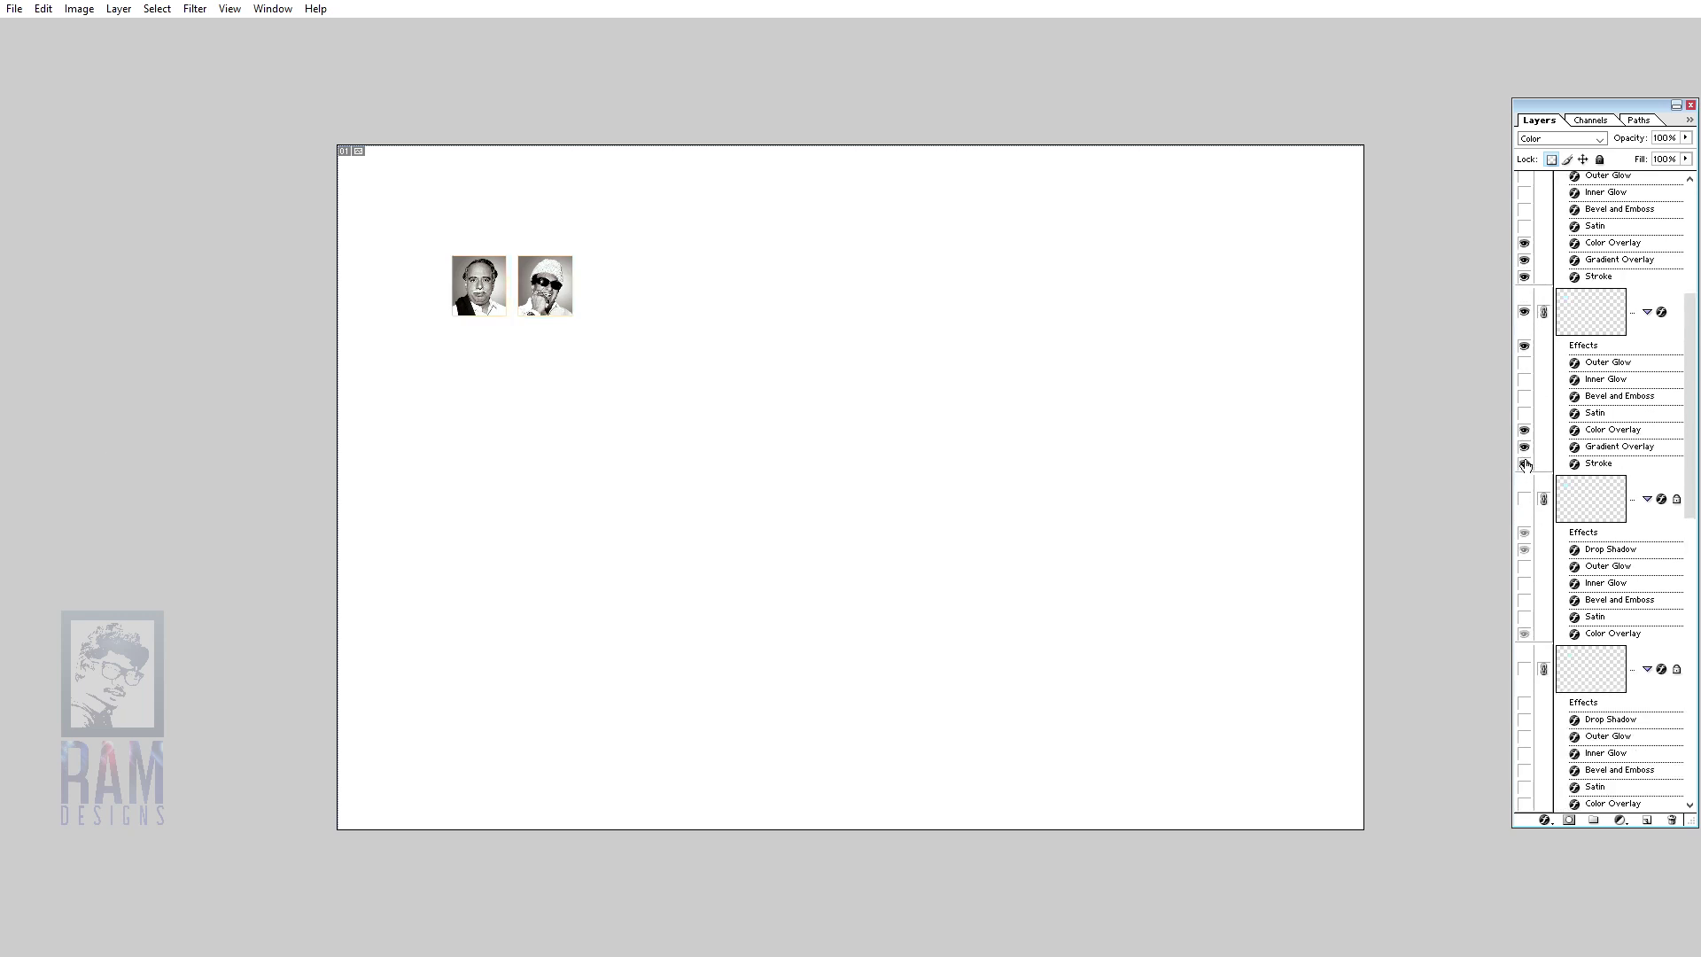
Step: Hide the top five layers, leaving only the white Background
drag(1526, 464, 1524, 381)
scroll(1578, 403, up, 3)
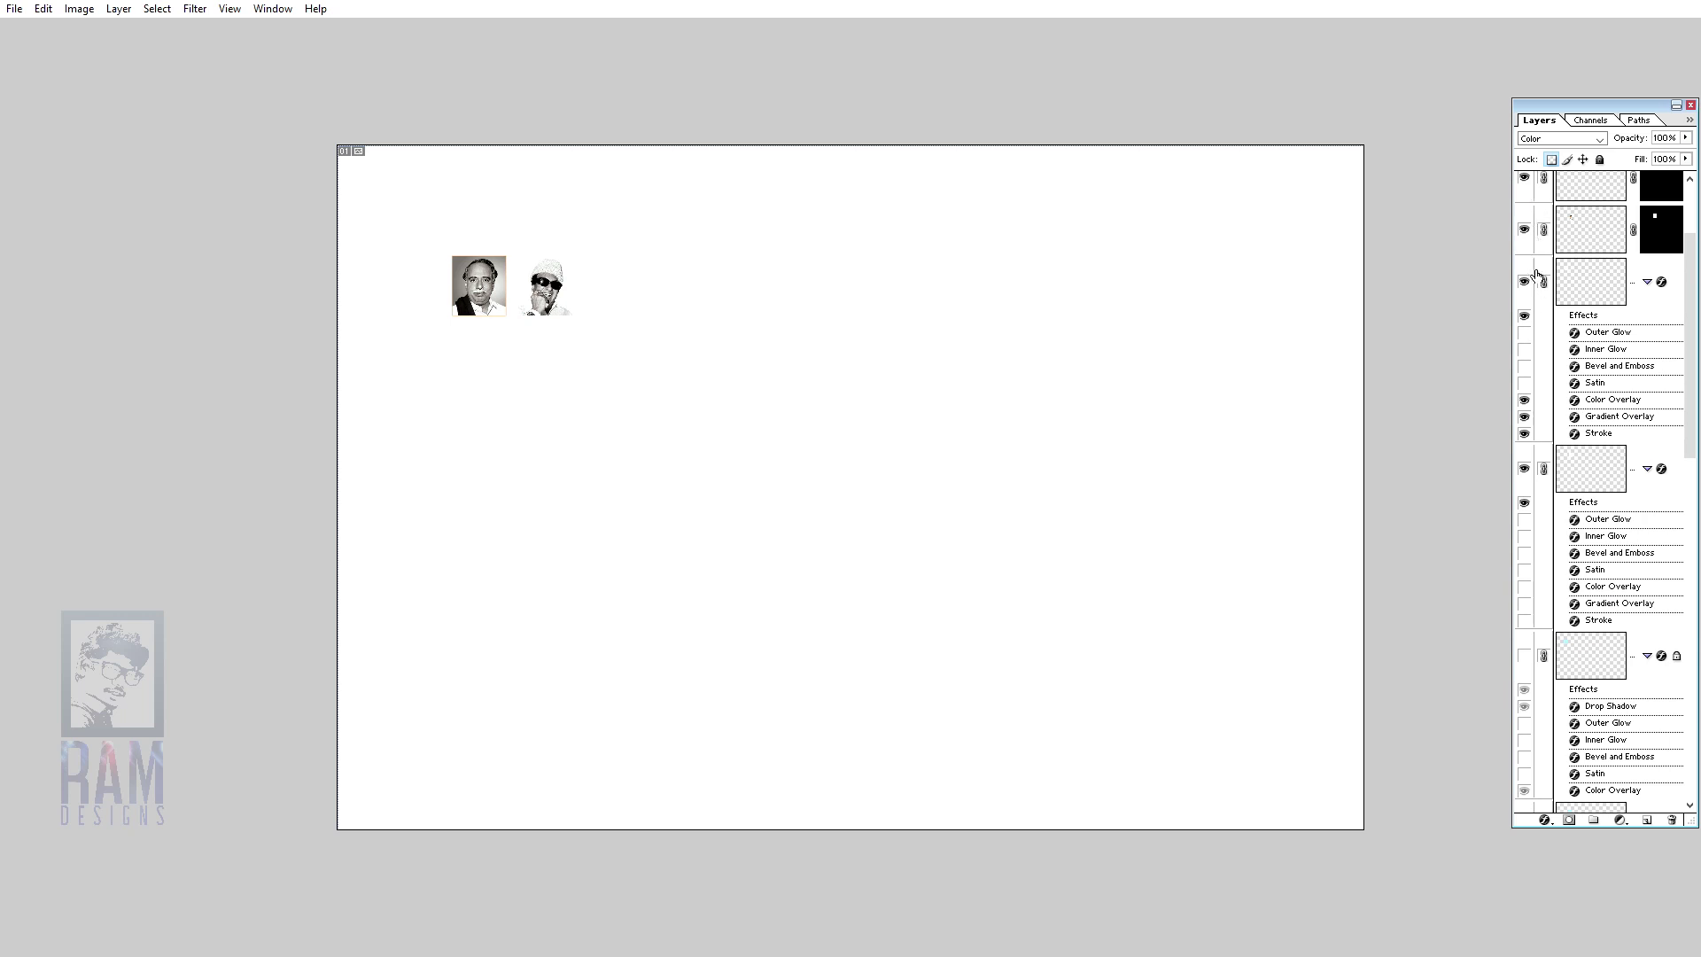
scroll(1546, 261, up, 3)
drag(1528, 201, 1529, 422)
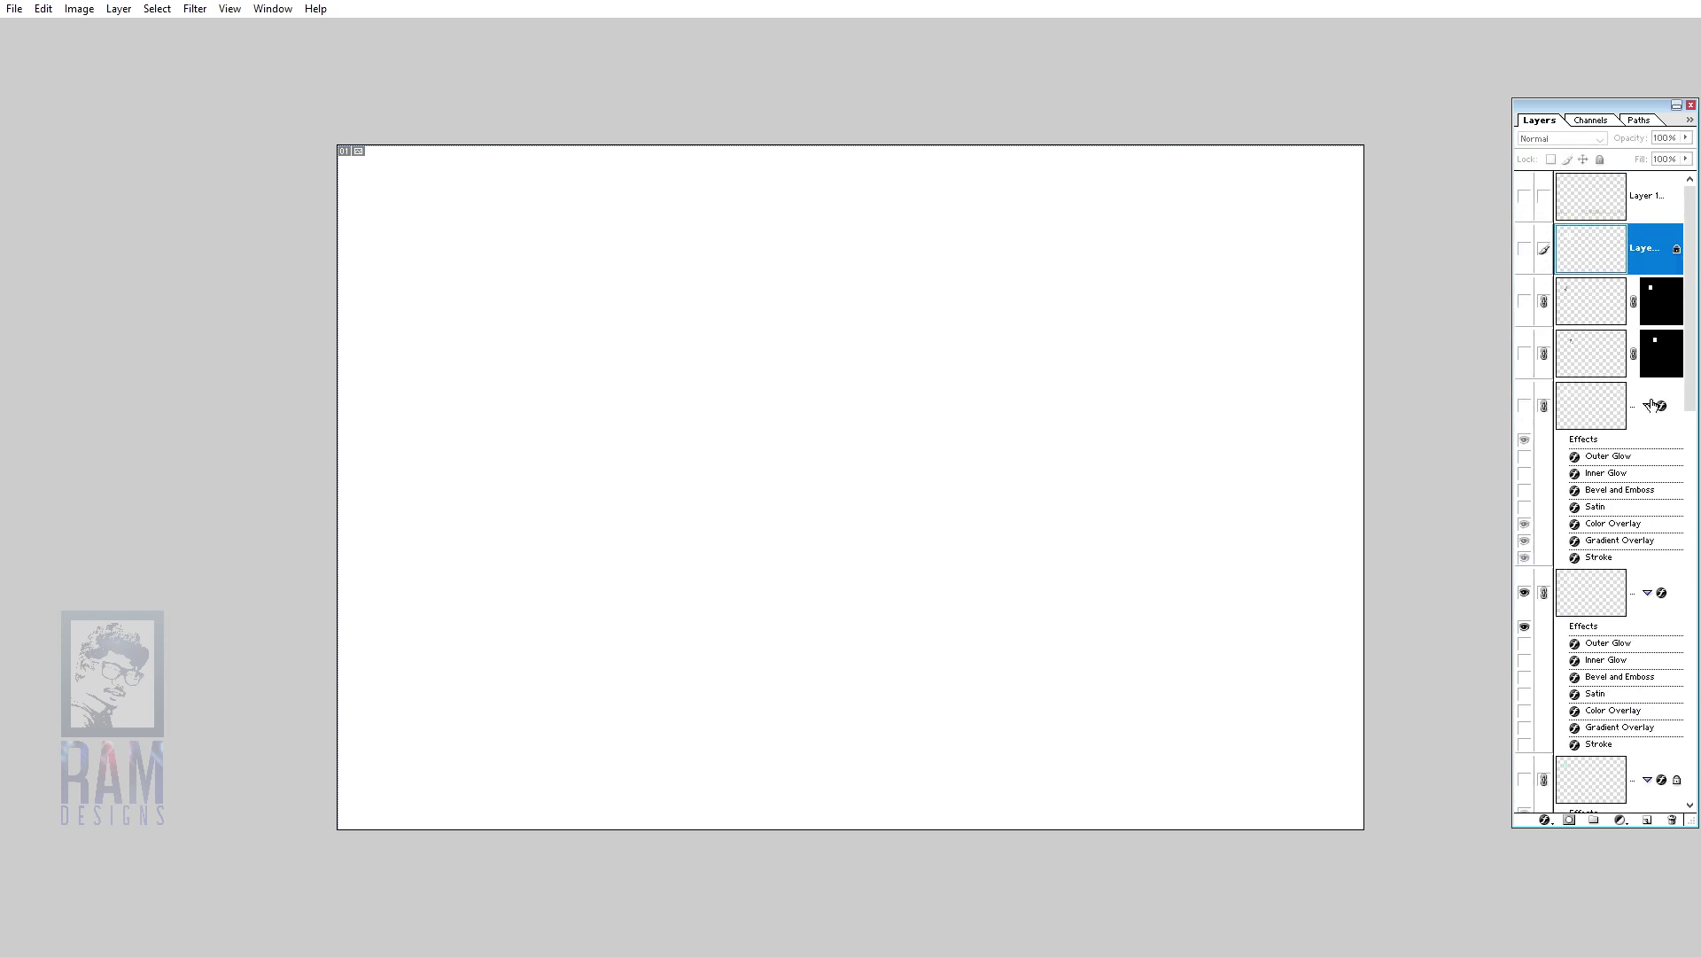
scroll(1612, 443, down, 5)
scroll(1613, 460, down, 5)
Step: Show Layers 2 to 7: green gradient, dark shading, green glow, blue tint, yellow swirl, purple tint
scroll(1648, 620, down, 5)
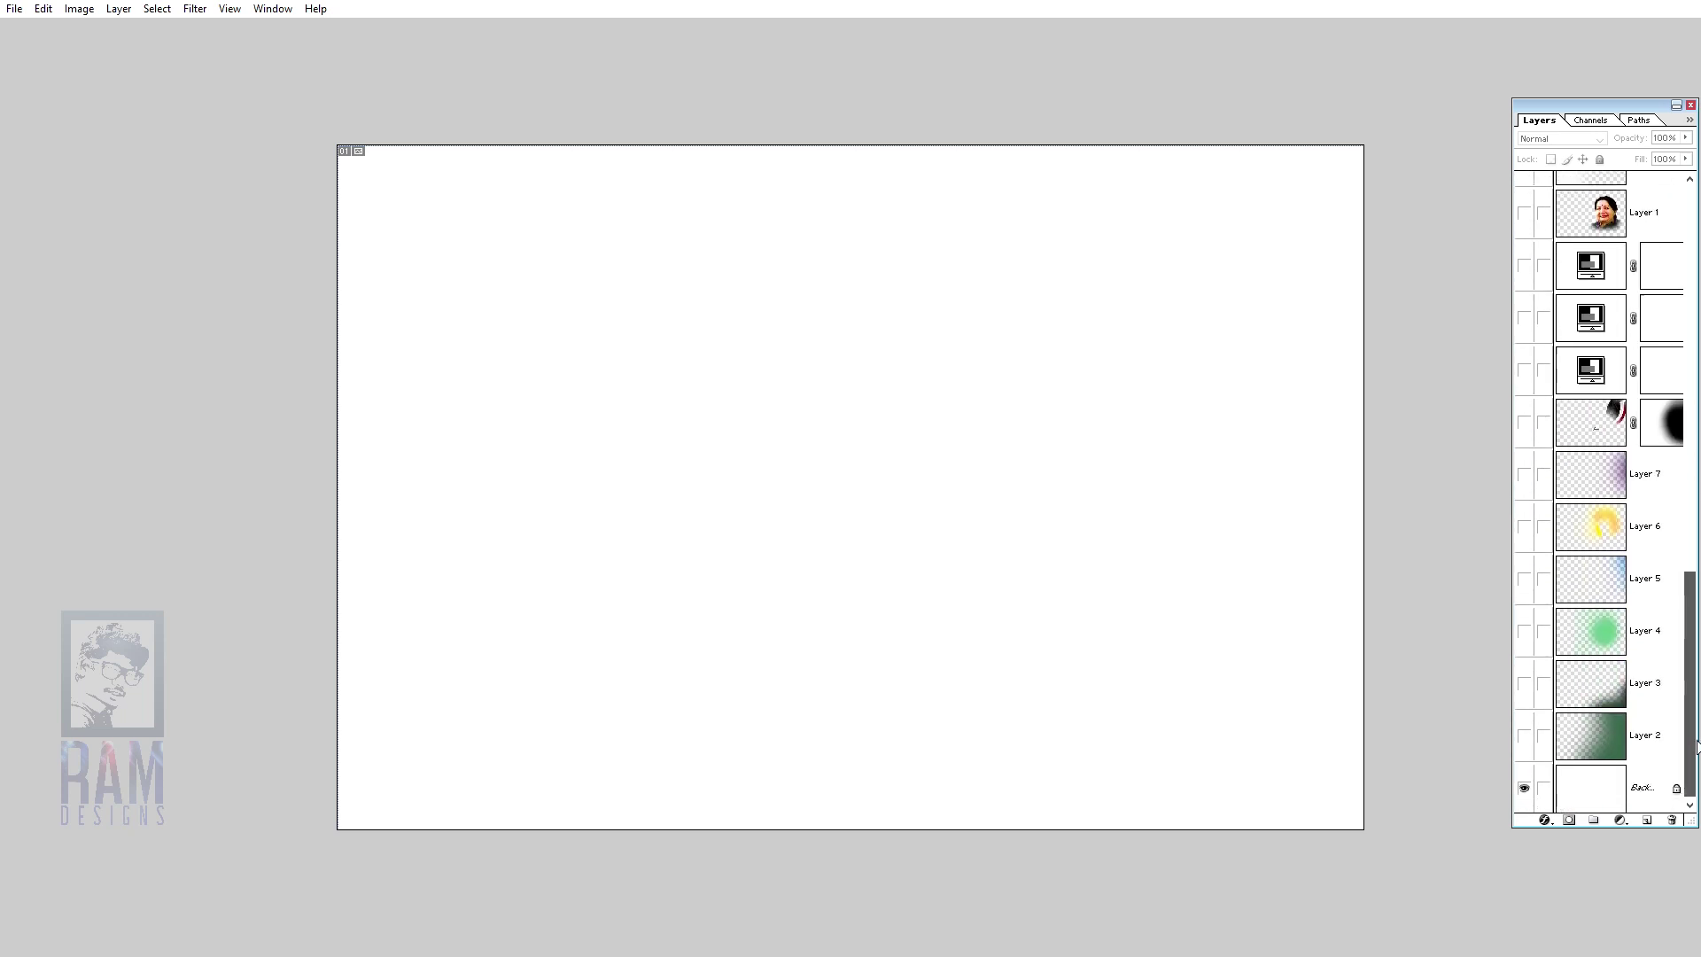
drag(1698, 747, 1698, 748)
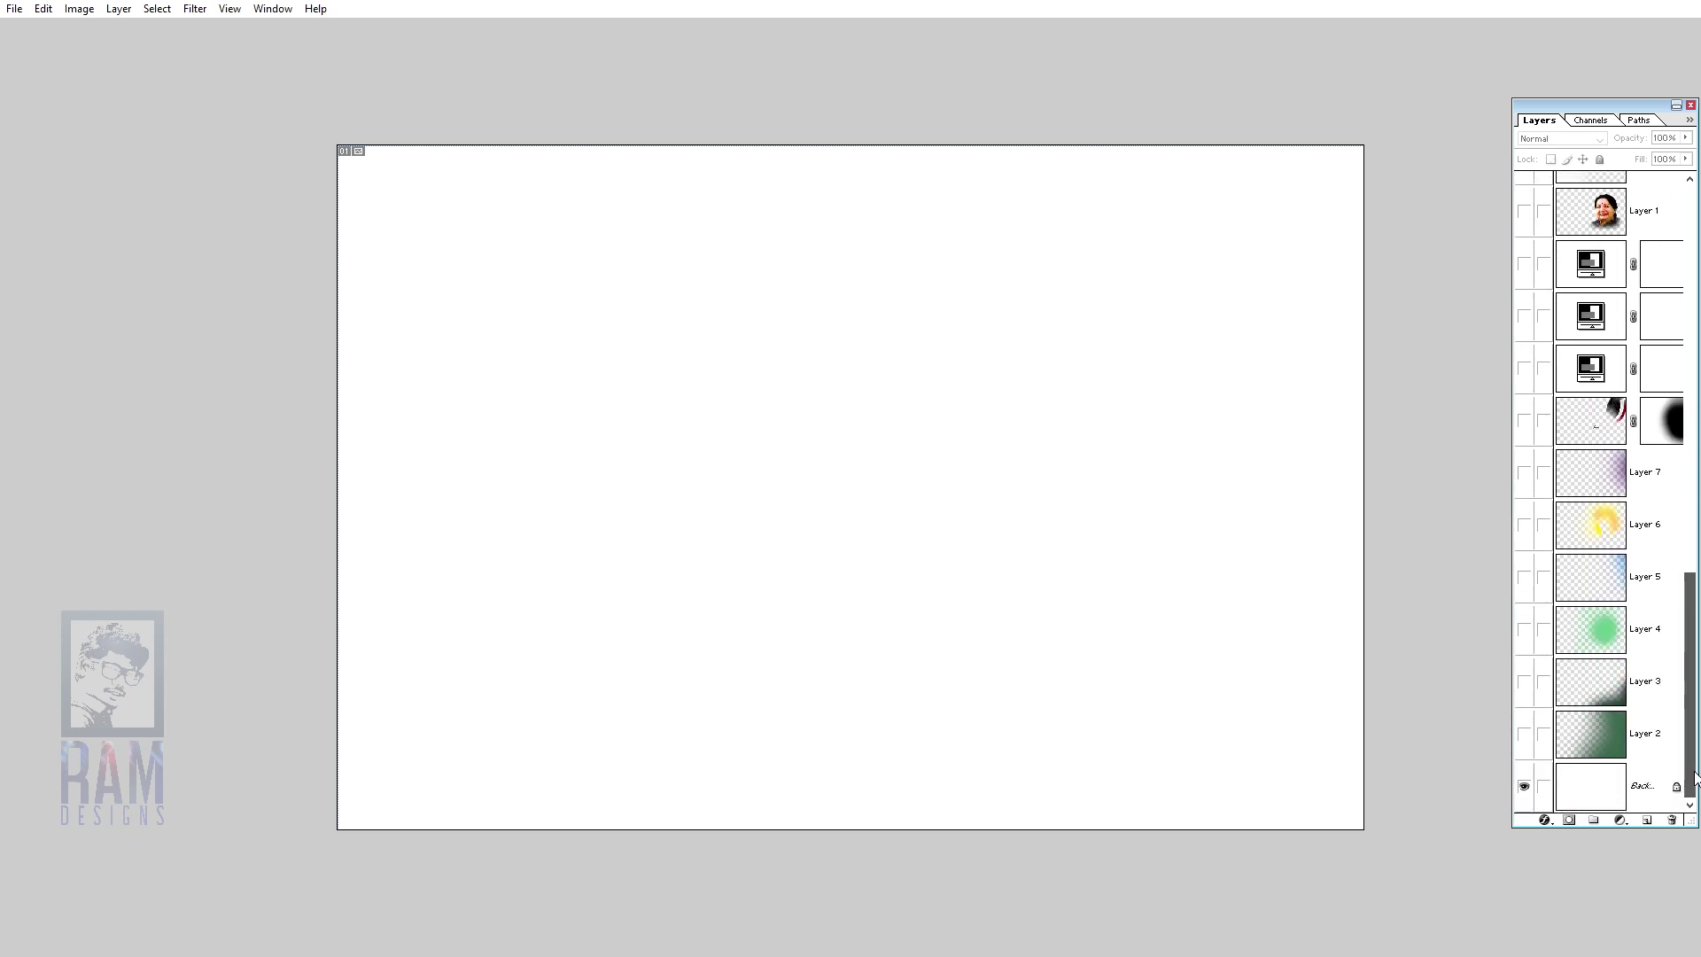
click(1524, 741)
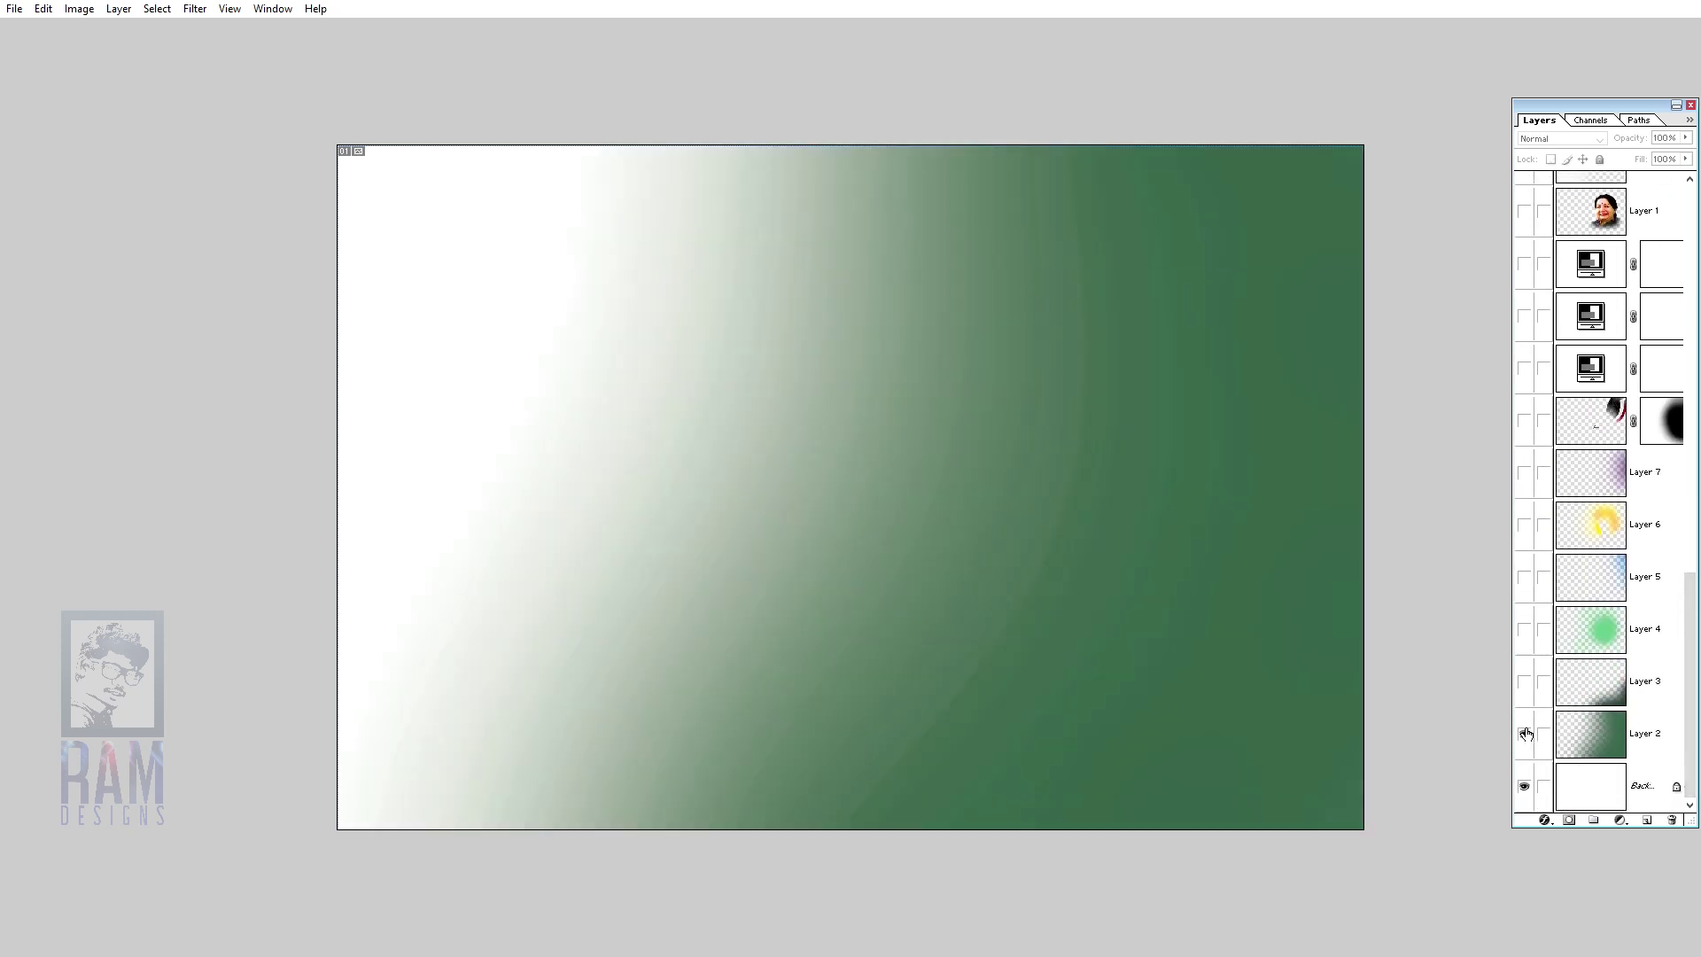
click(1524, 681)
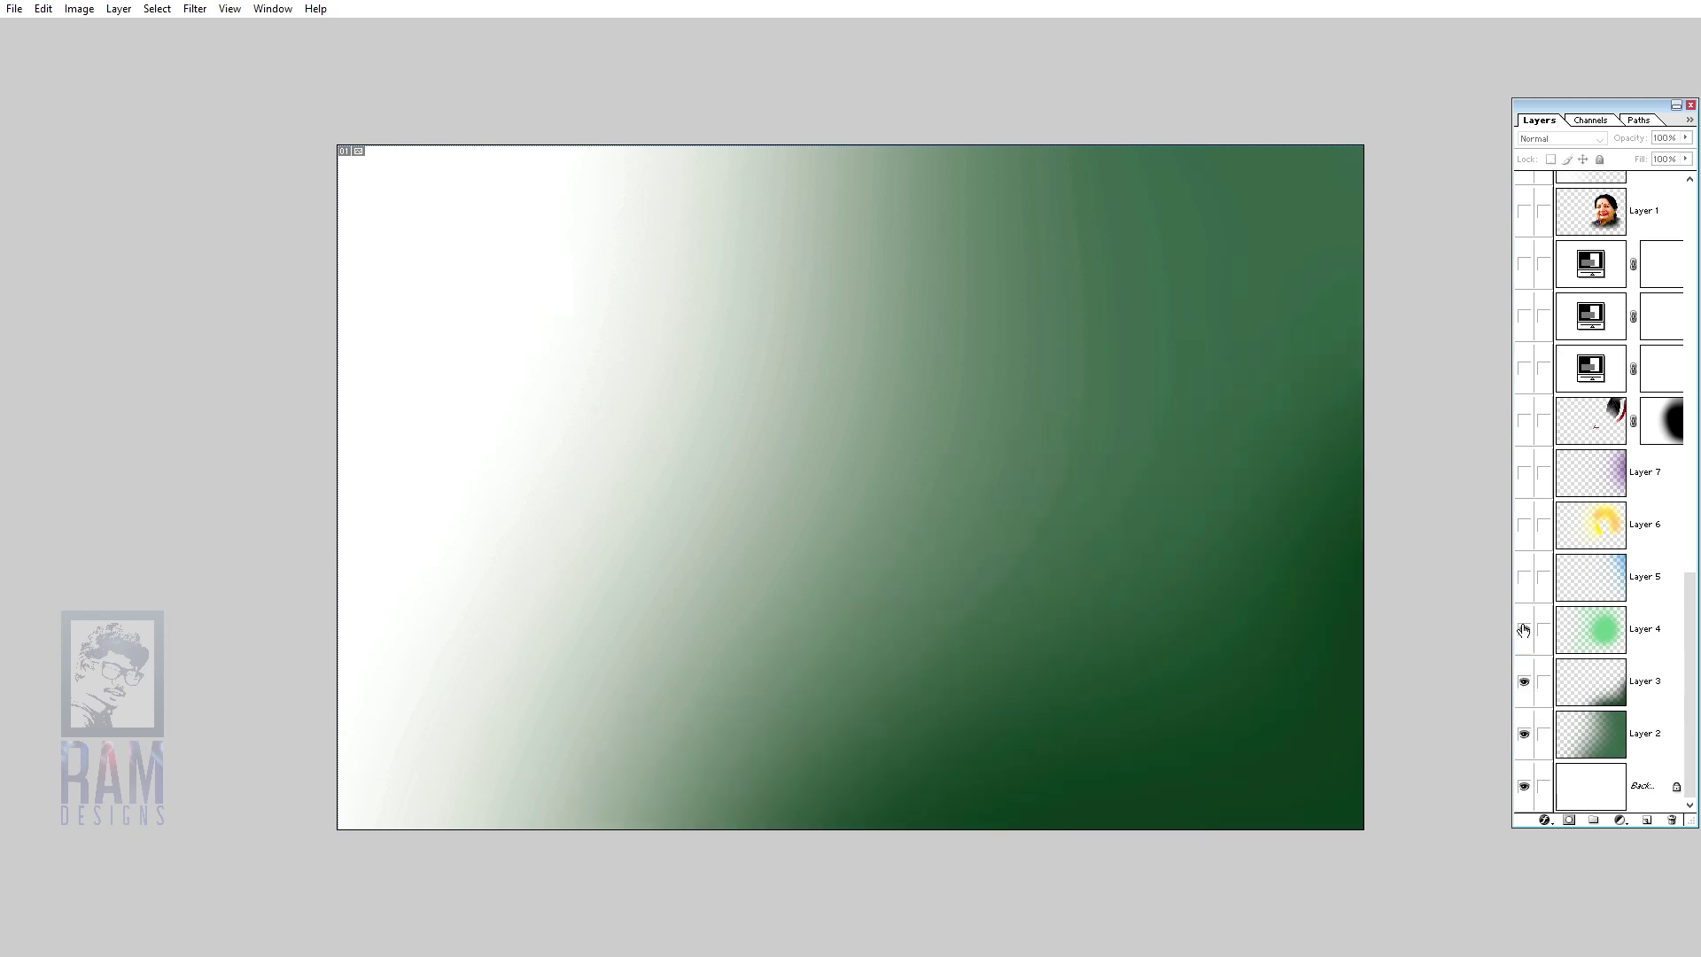
click(1524, 630)
click(1524, 577)
click(1524, 526)
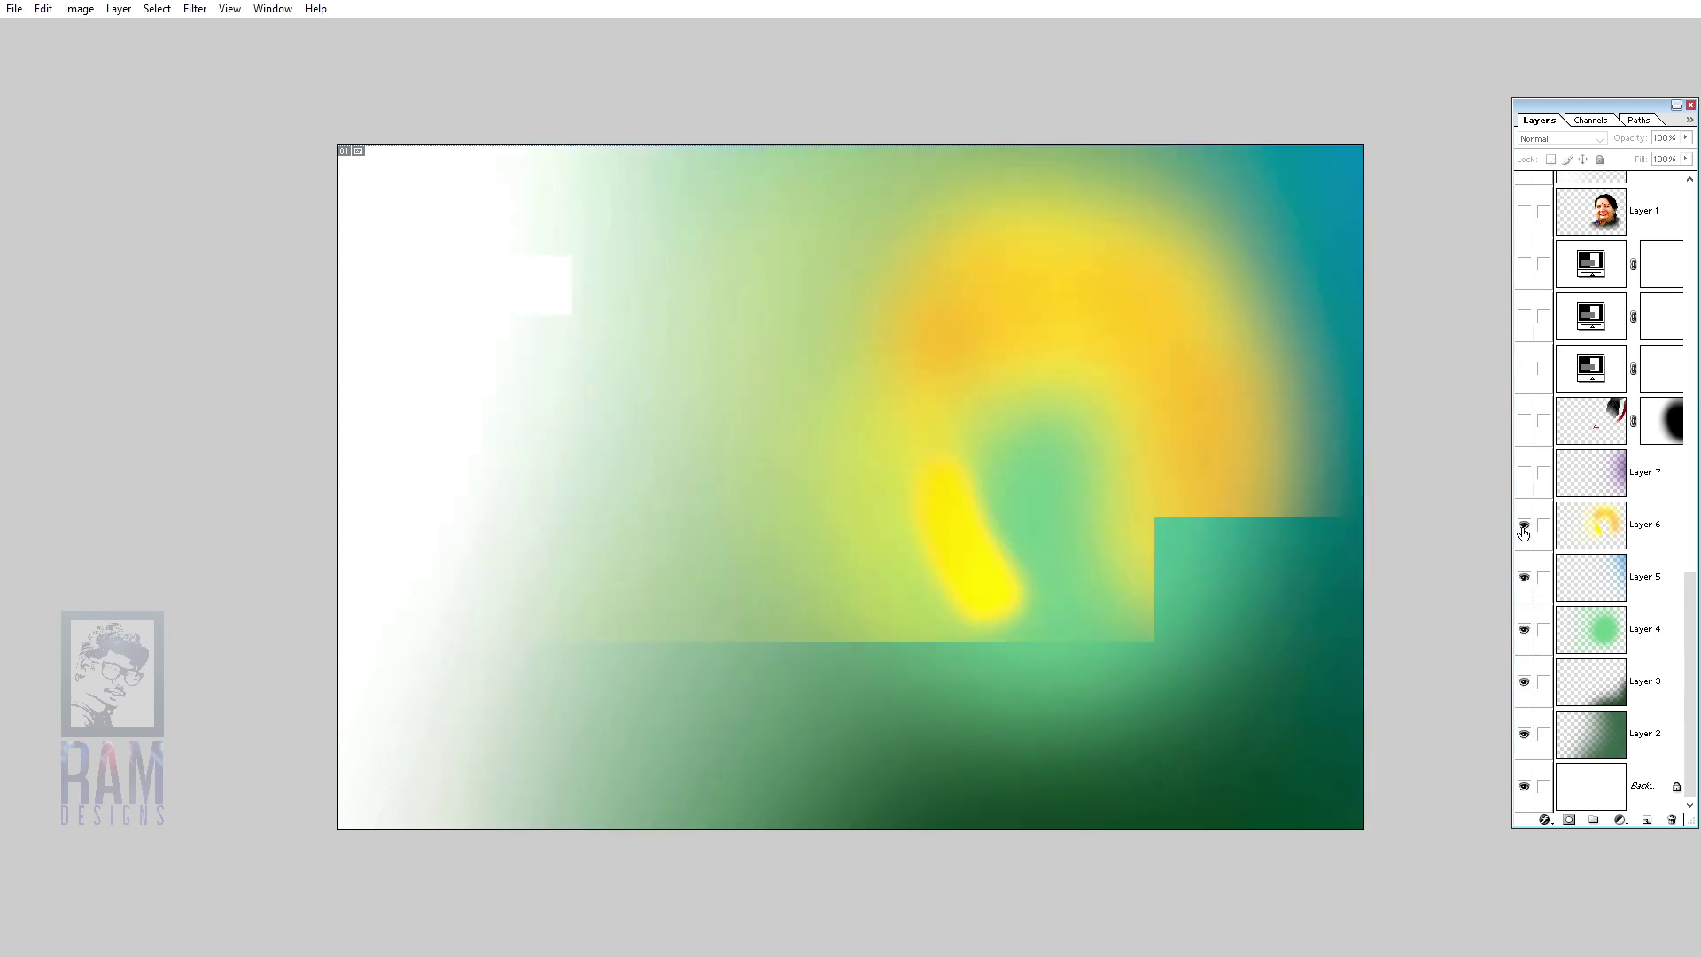
click(1524, 472)
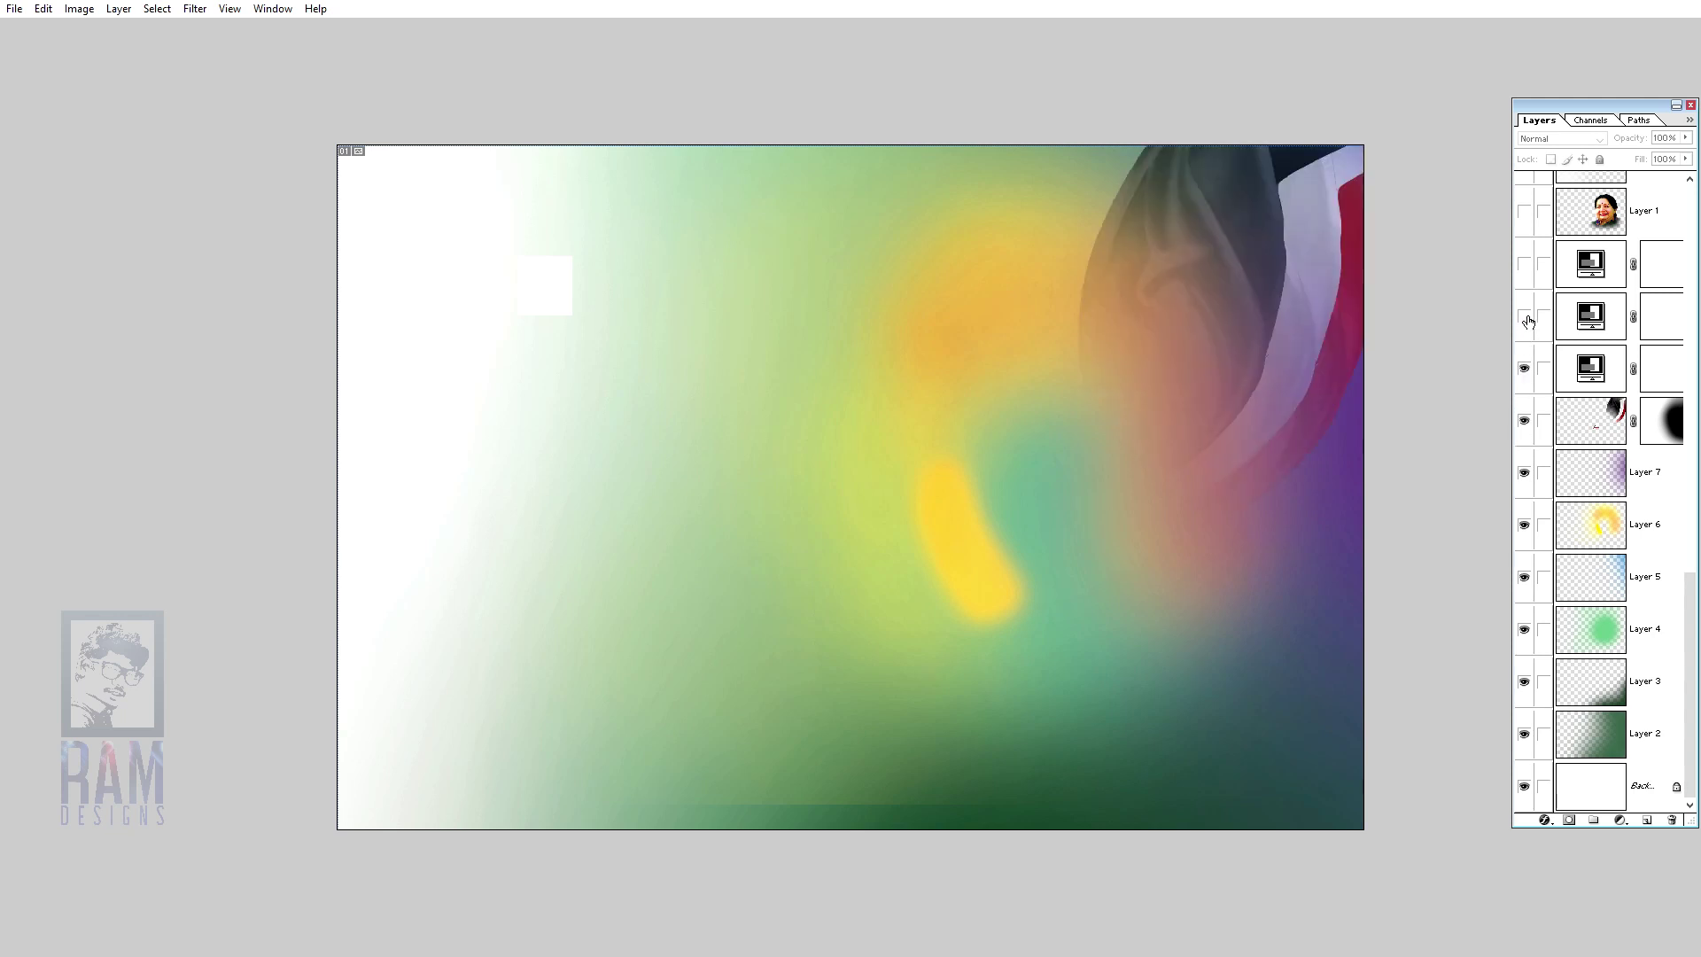
Step: Show the Layer 1 portrait, Layer 8's left brightening and Layer 9's white bottom band
scroll(1566, 453, up, 4)
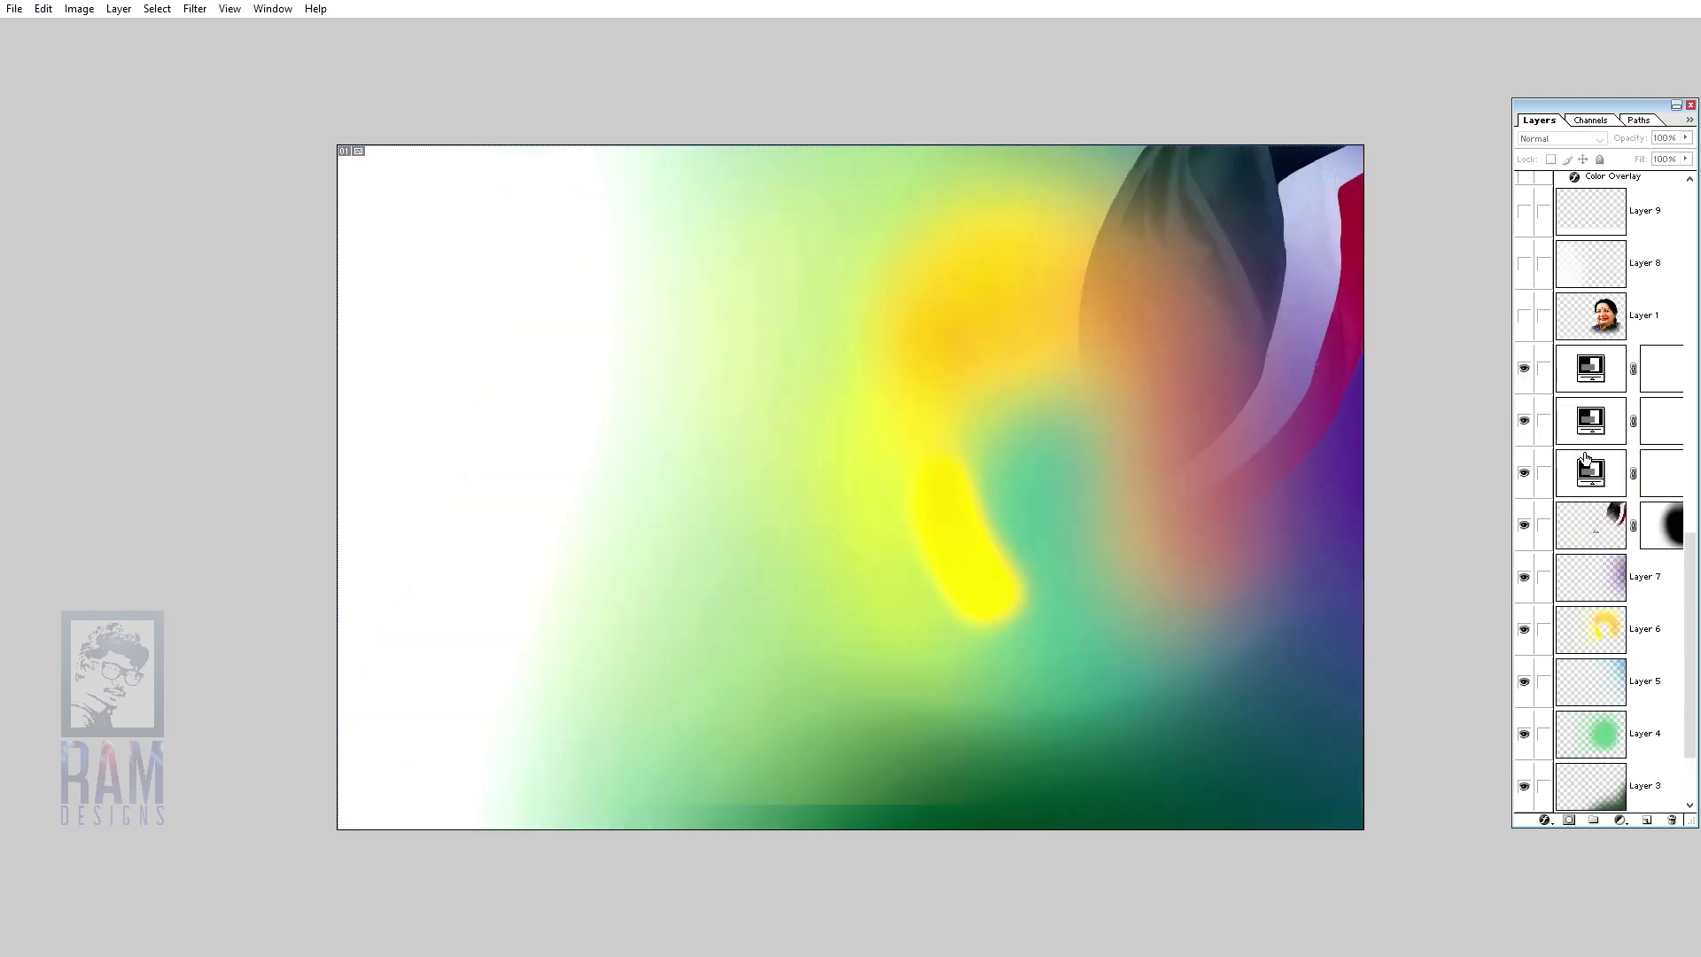
click(1524, 423)
click(1525, 367)
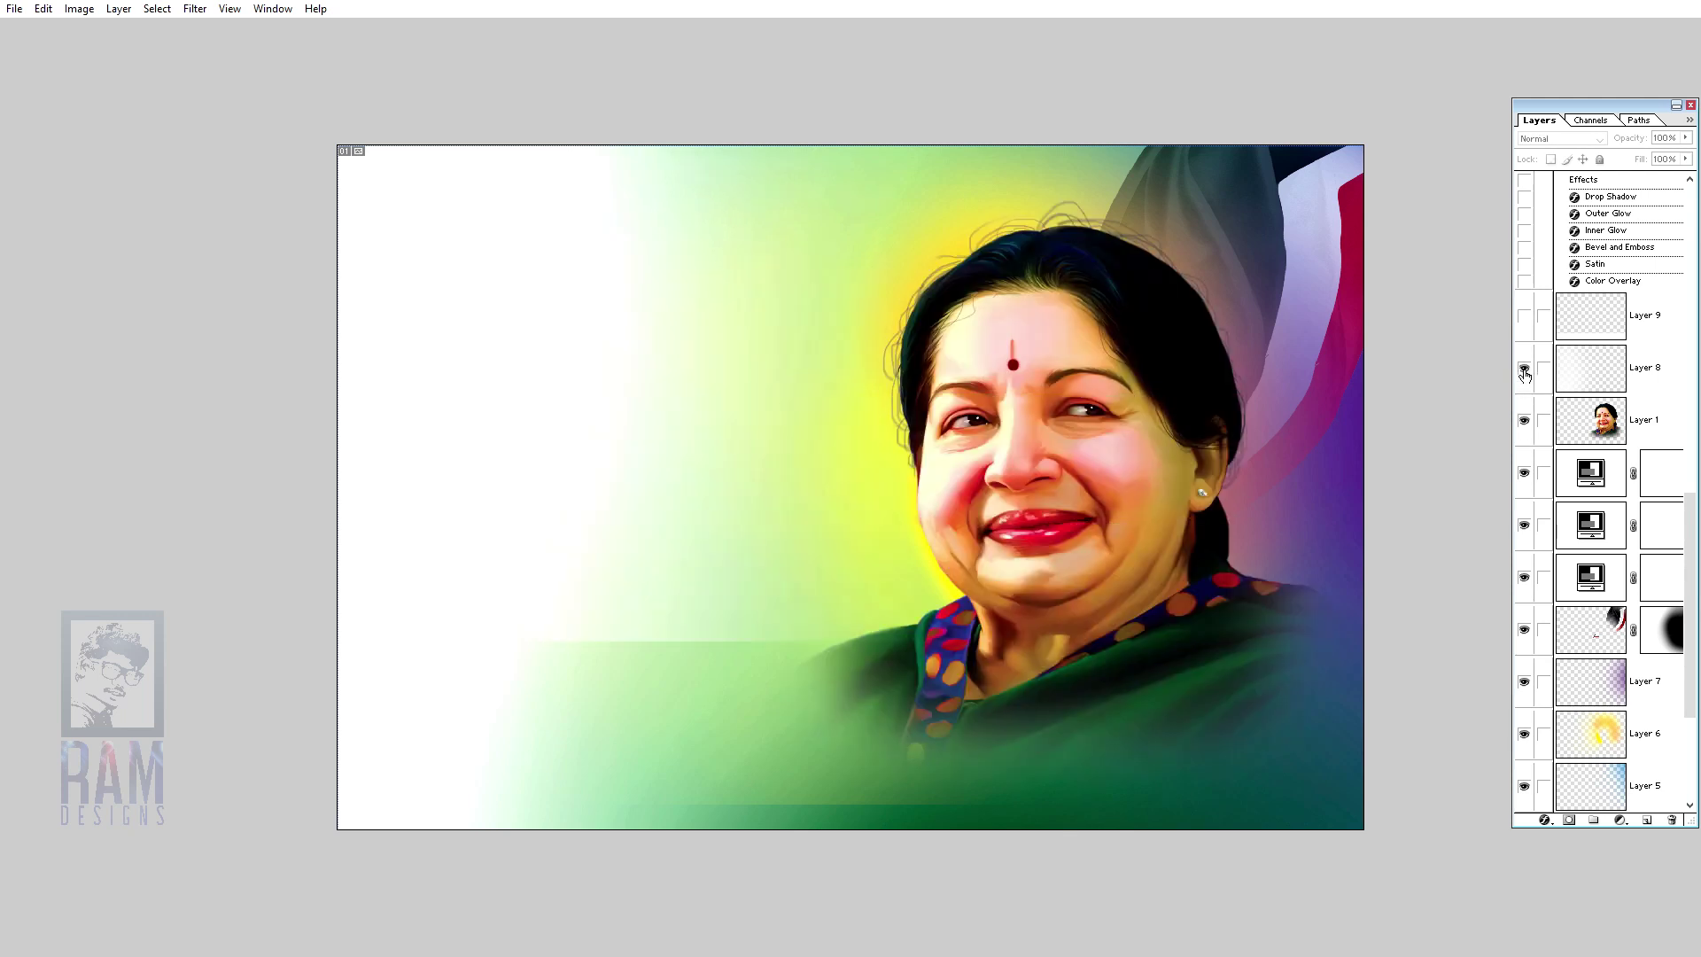
click(1525, 317)
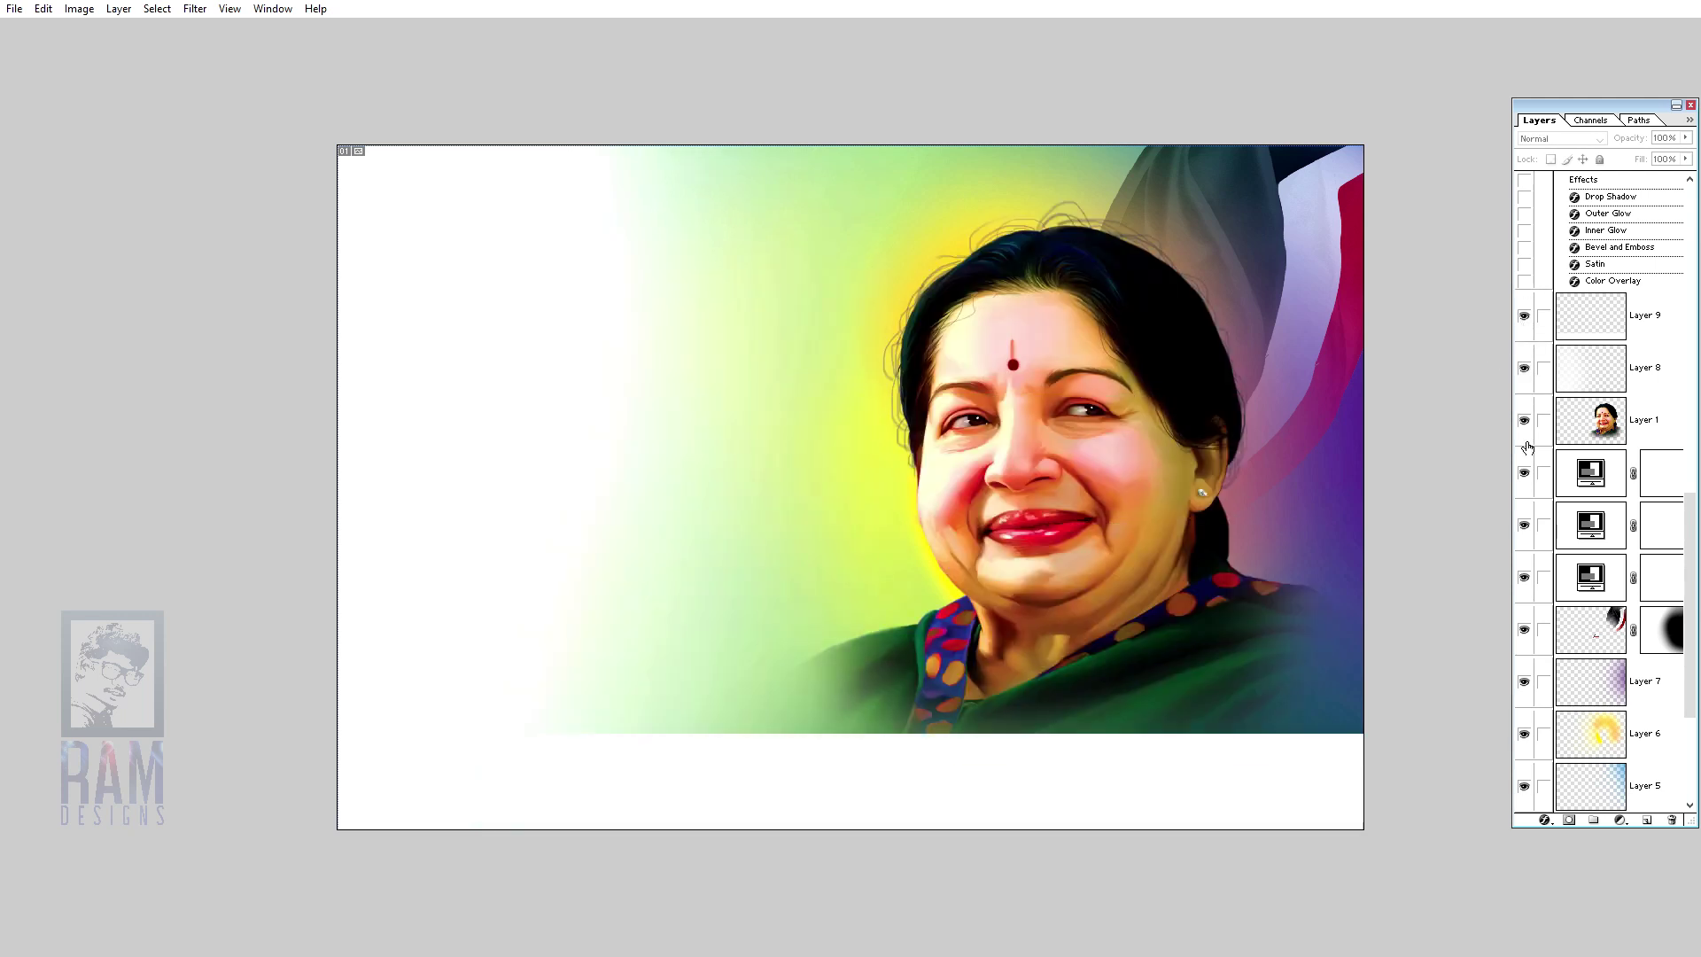
scroll(1526, 447, up, 3)
Step: Show the first frame with its Color Overlay, Satin and Bevel and Emboss effects
click(1523, 303)
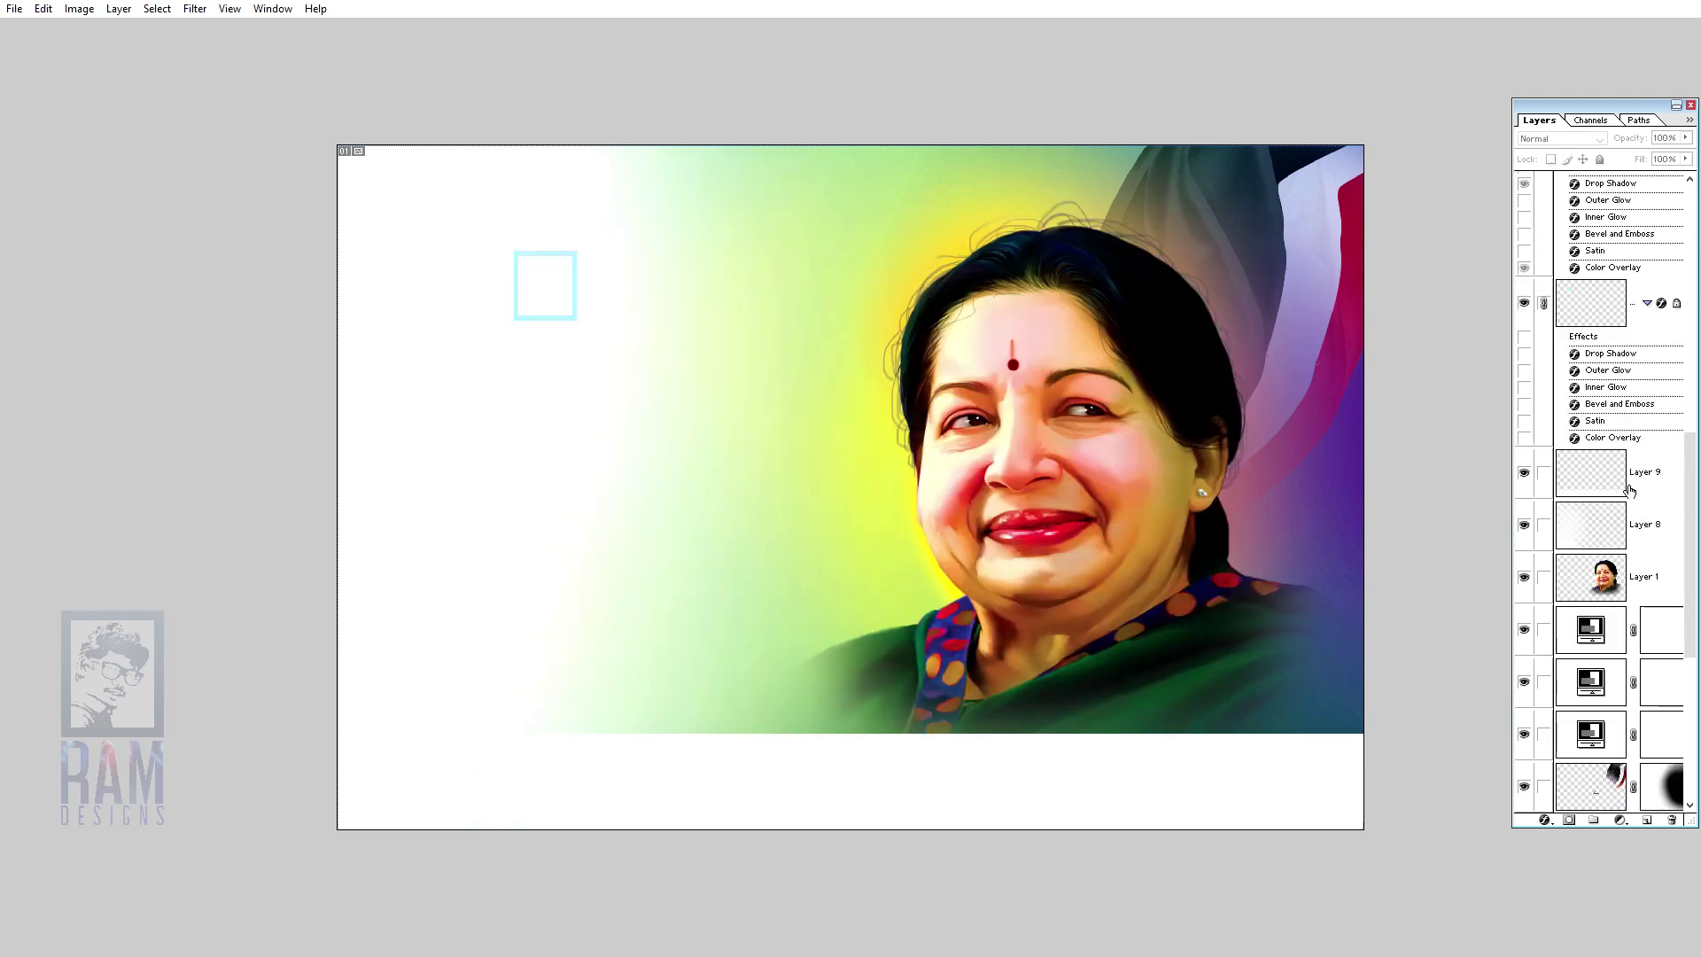
scroll(1526, 444, up, 3)
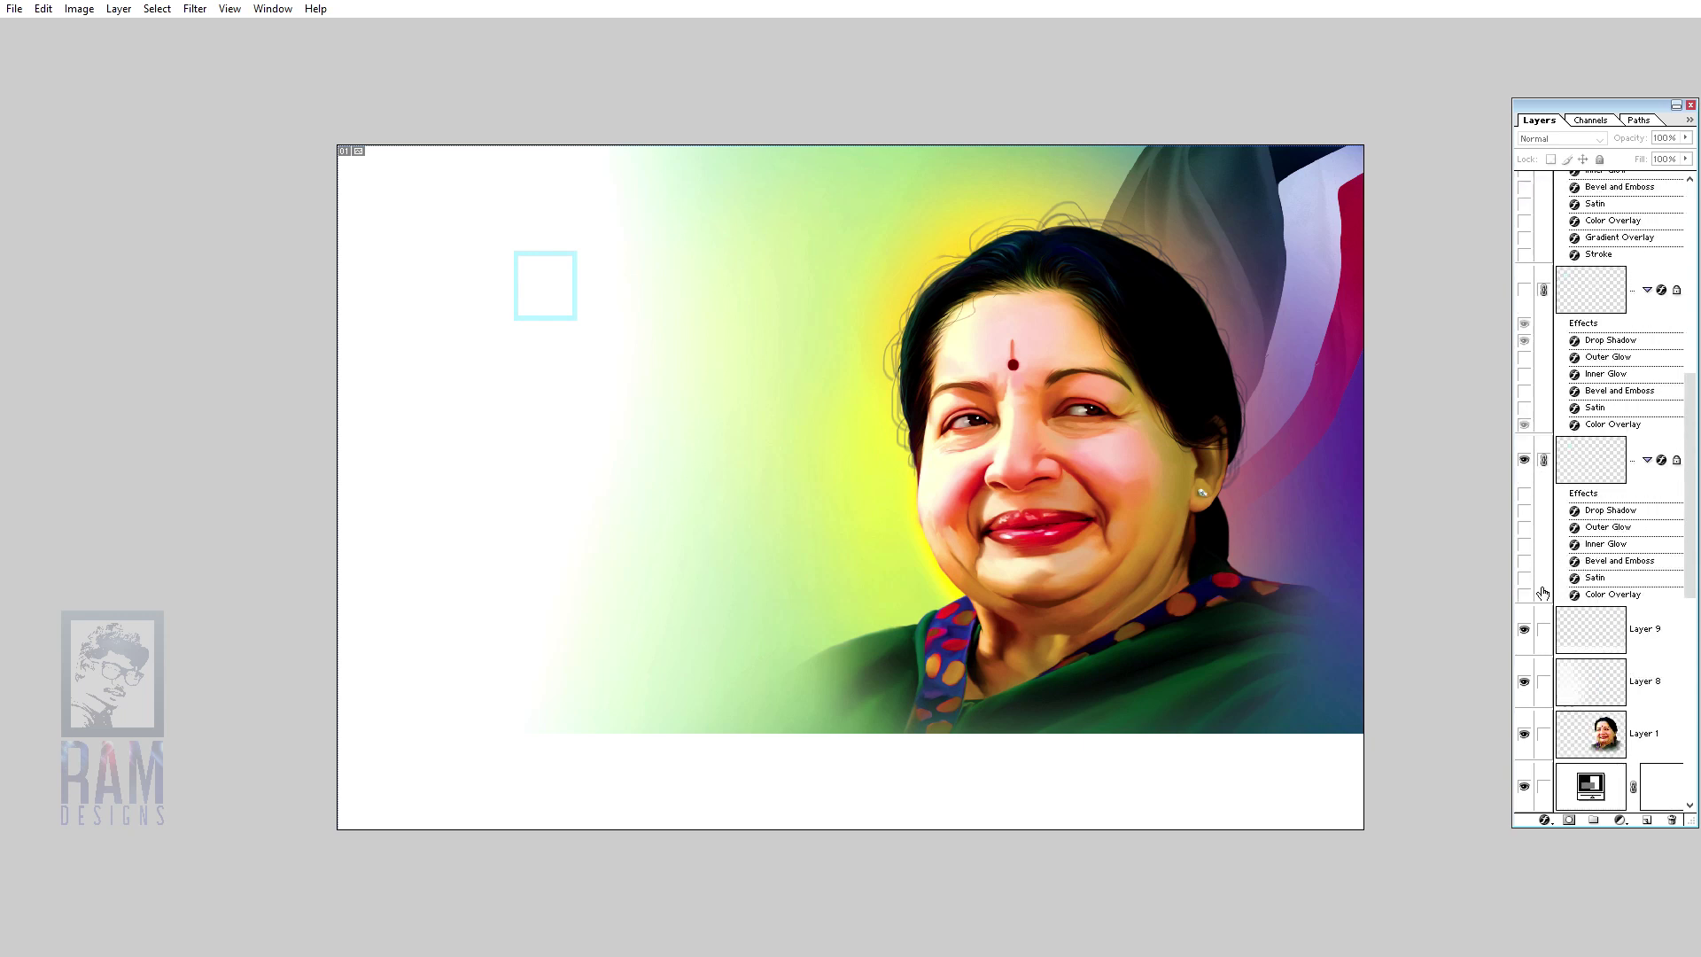
click(1526, 498)
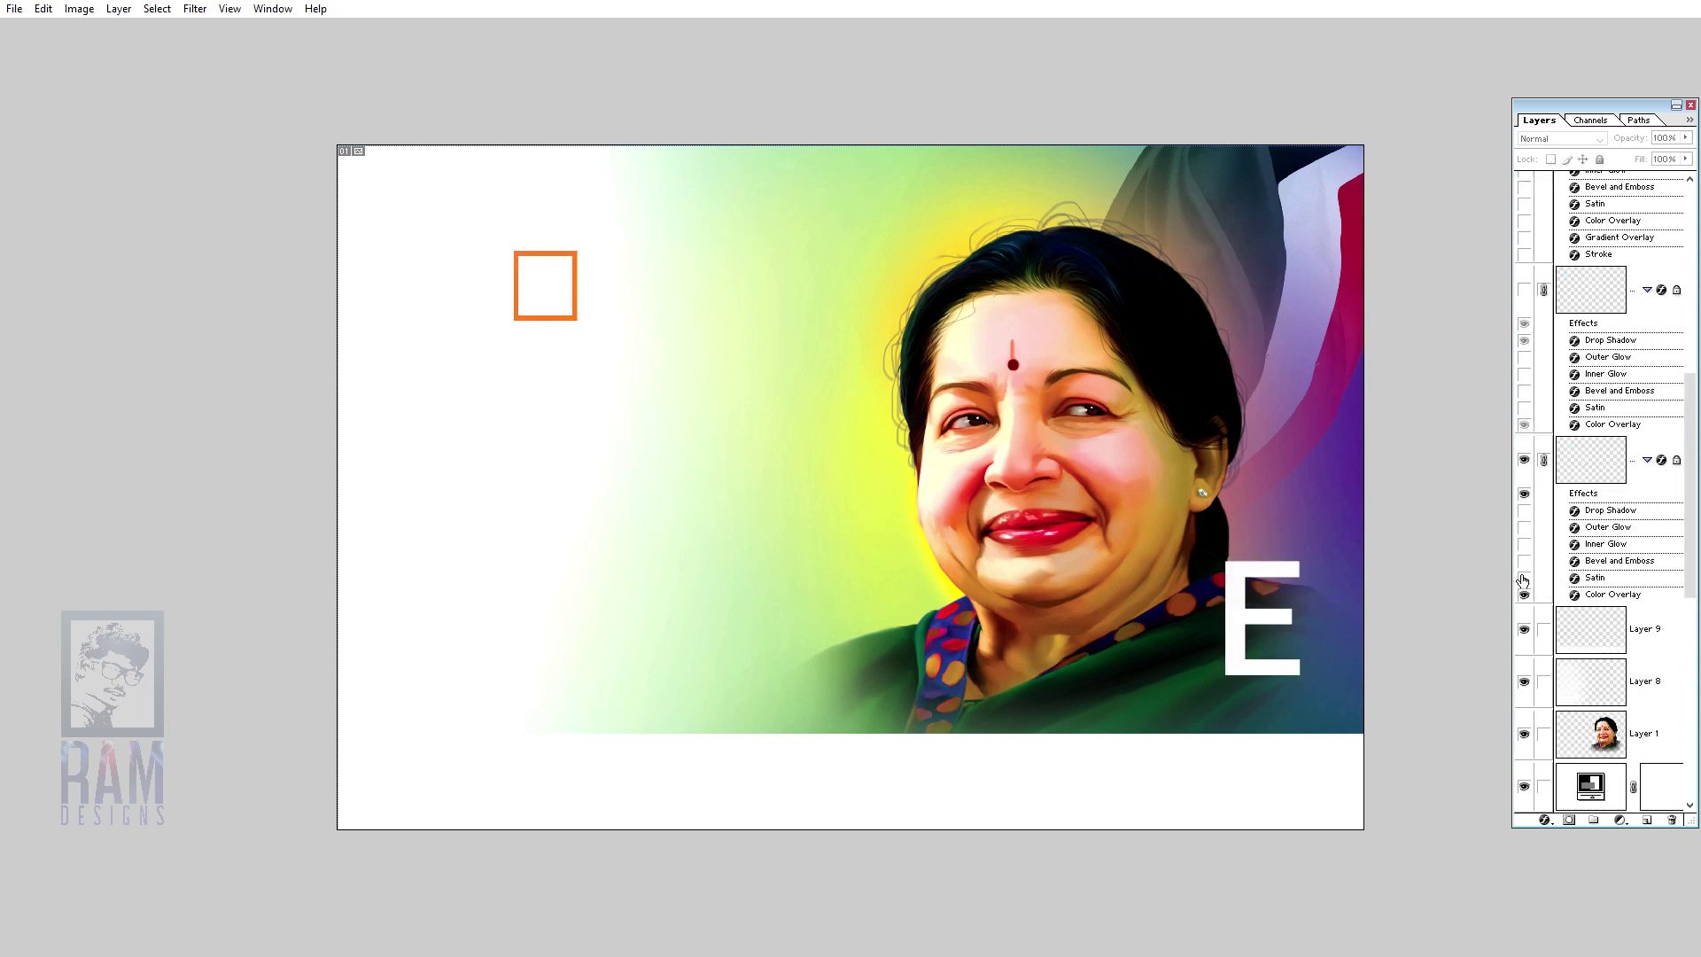
drag(1524, 580, 1524, 543)
scroll(1547, 522, up, 2)
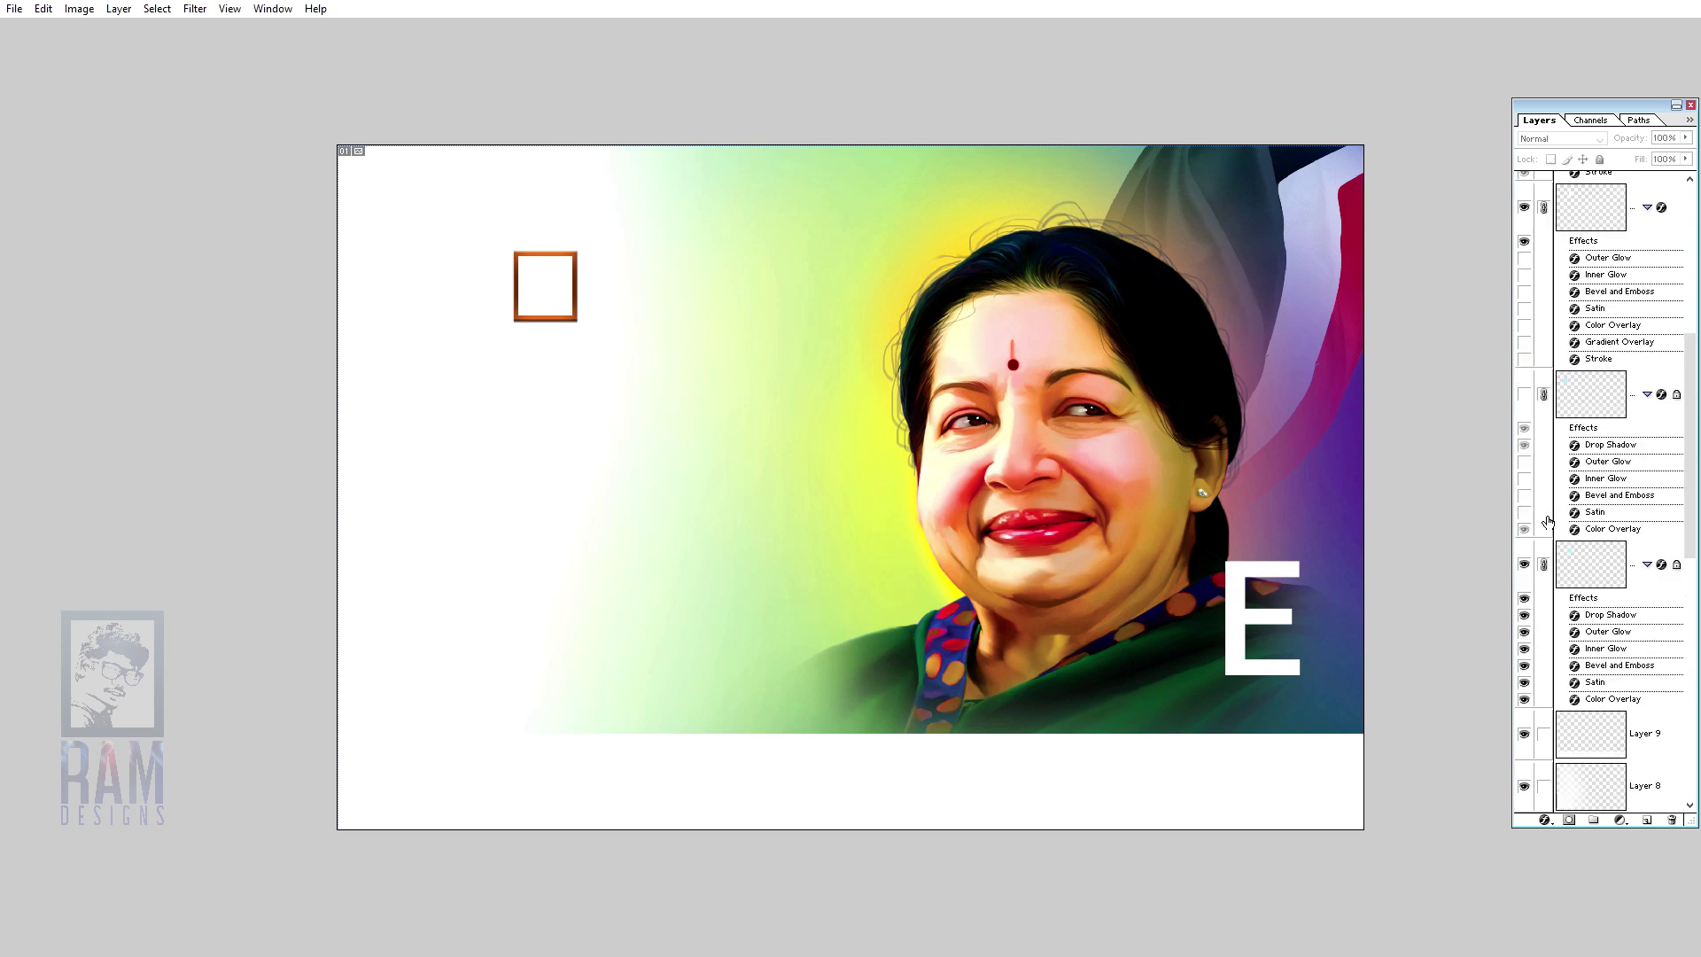
drag(1524, 393, 1529, 493)
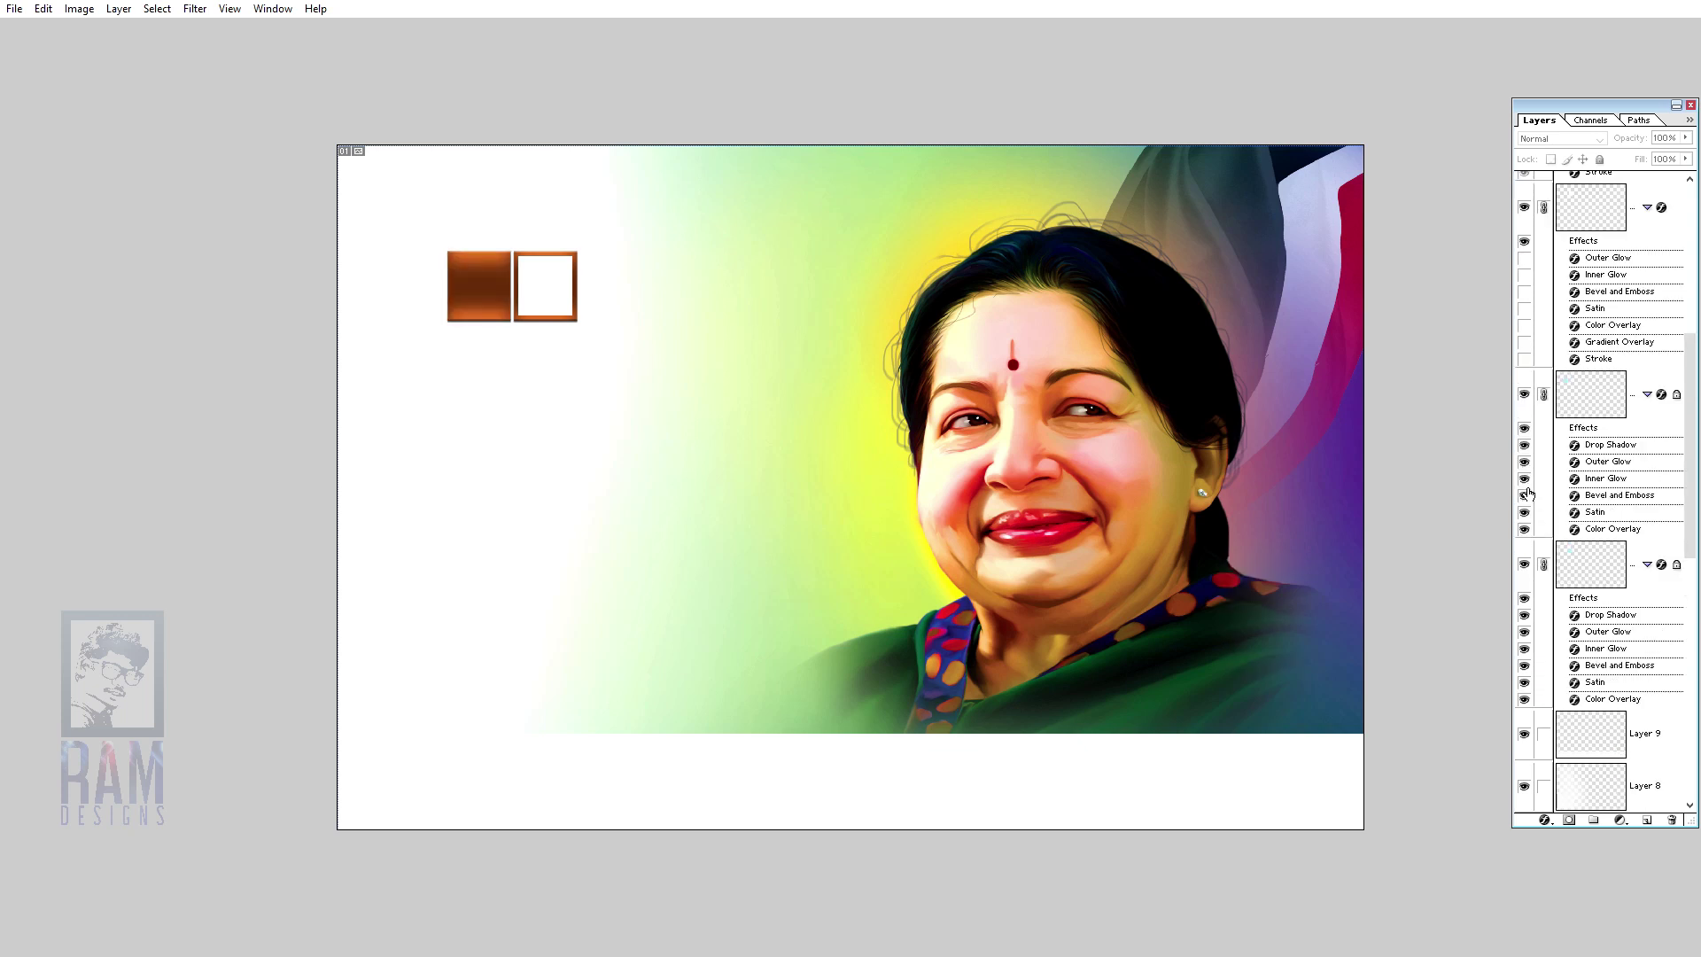
Step: Turn on the second frame's remaining effects and the left frame's bright bevel
scroll(1592, 530, up, 1)
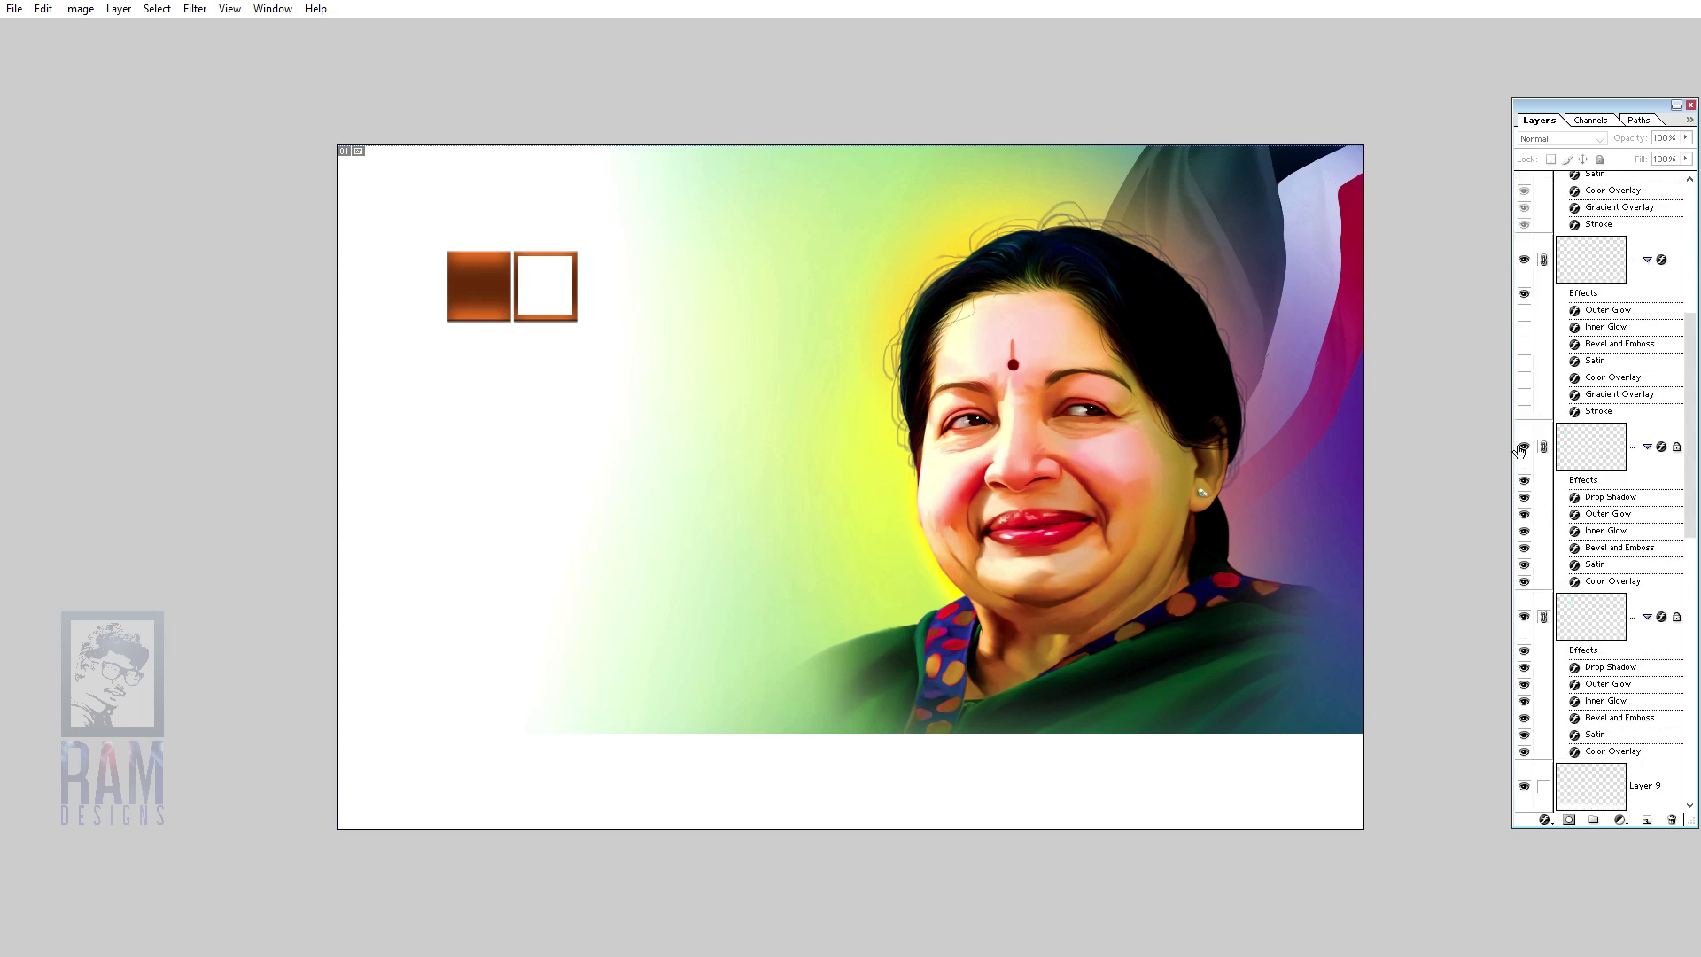
scroll(1521, 525, up, 2)
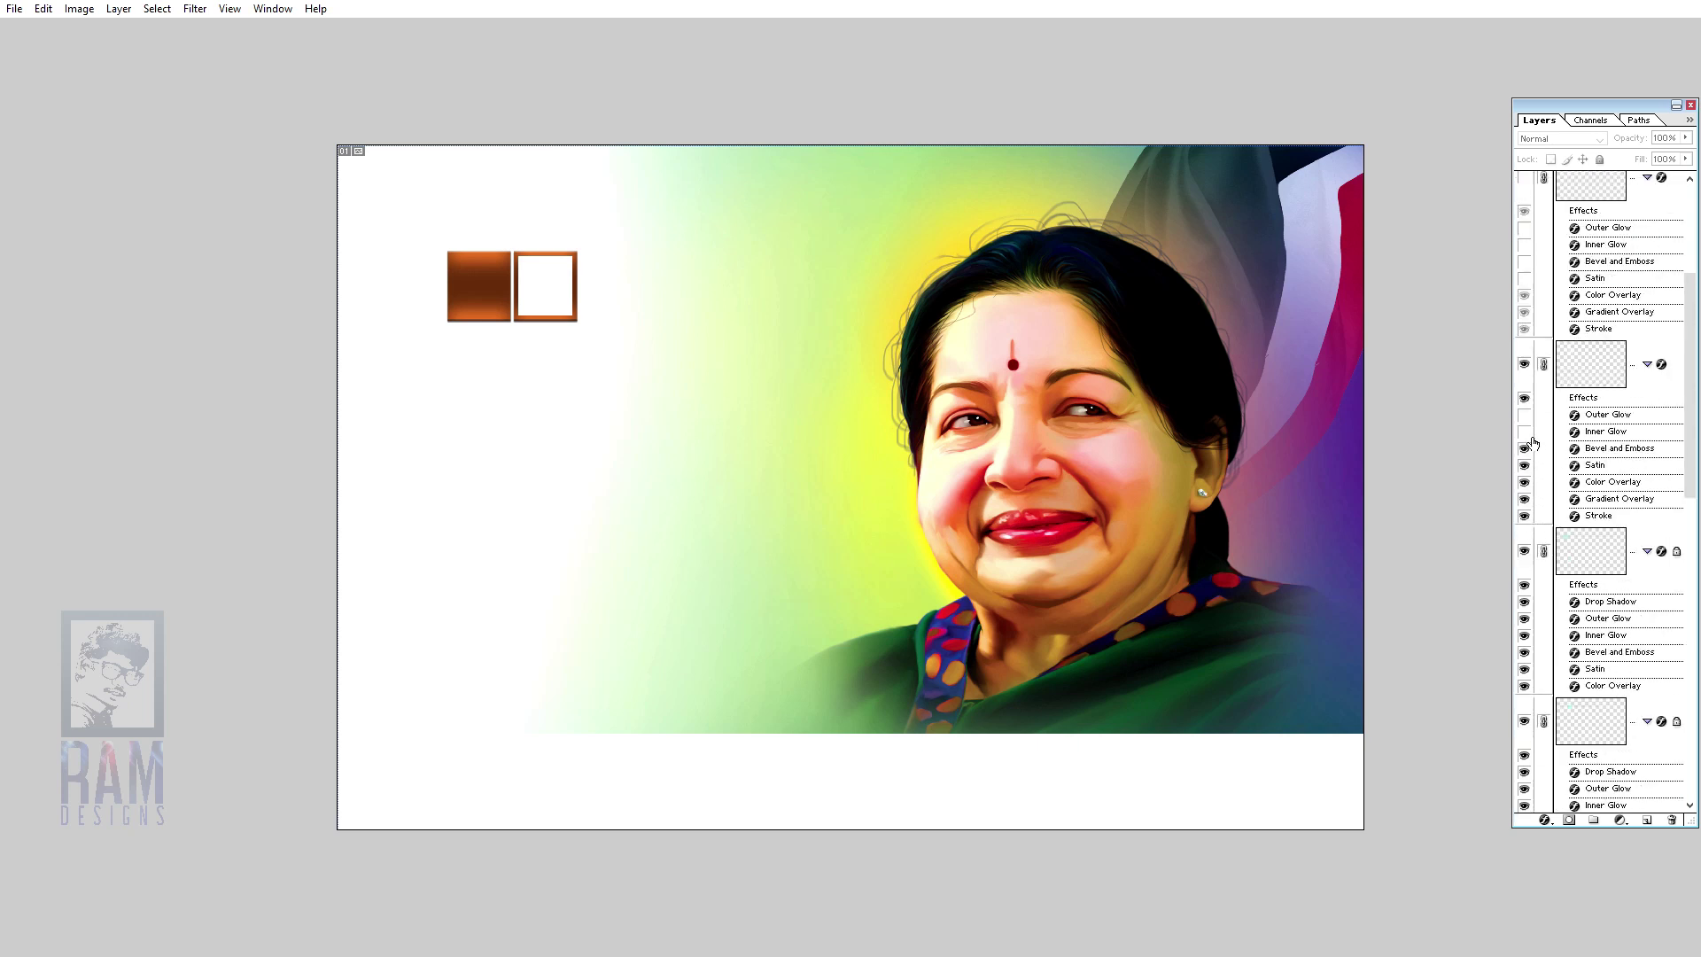
drag(1521, 522, 1524, 417)
scroll(1591, 446, up, 1)
scroll(1592, 446, up, 1)
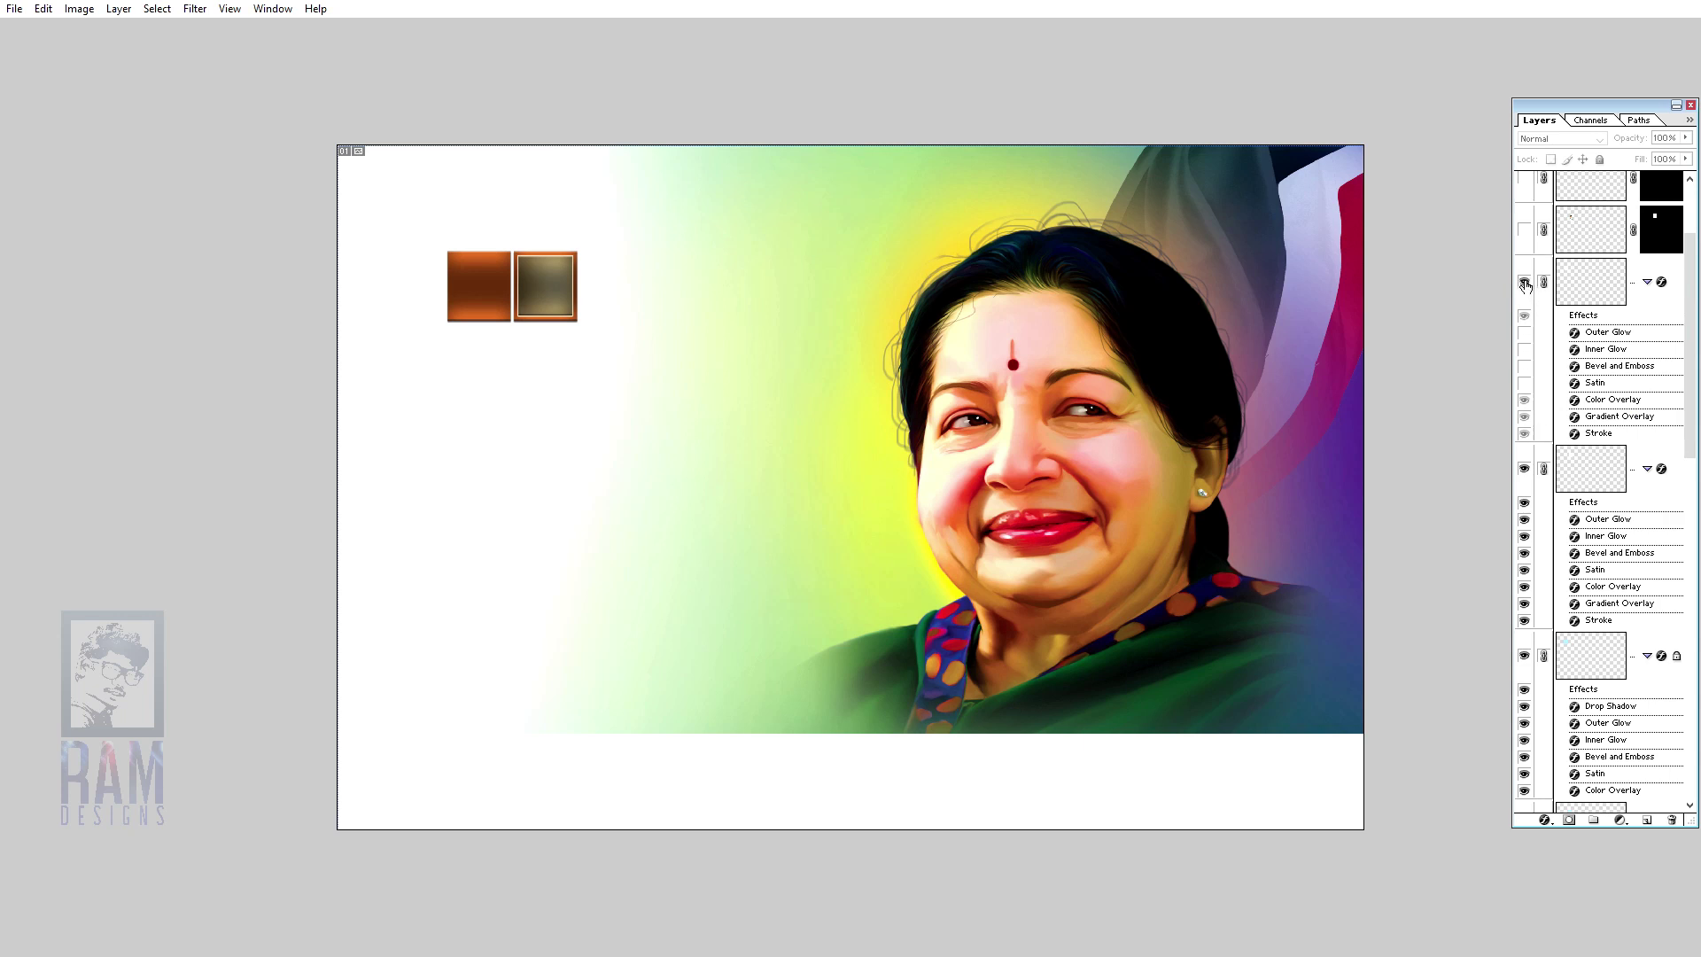
click(1524, 283)
Step: Show both framed portraits in black and white, plus the green bottom lattice
scroll(1542, 372, up, 2)
scroll(1546, 381, up, 1)
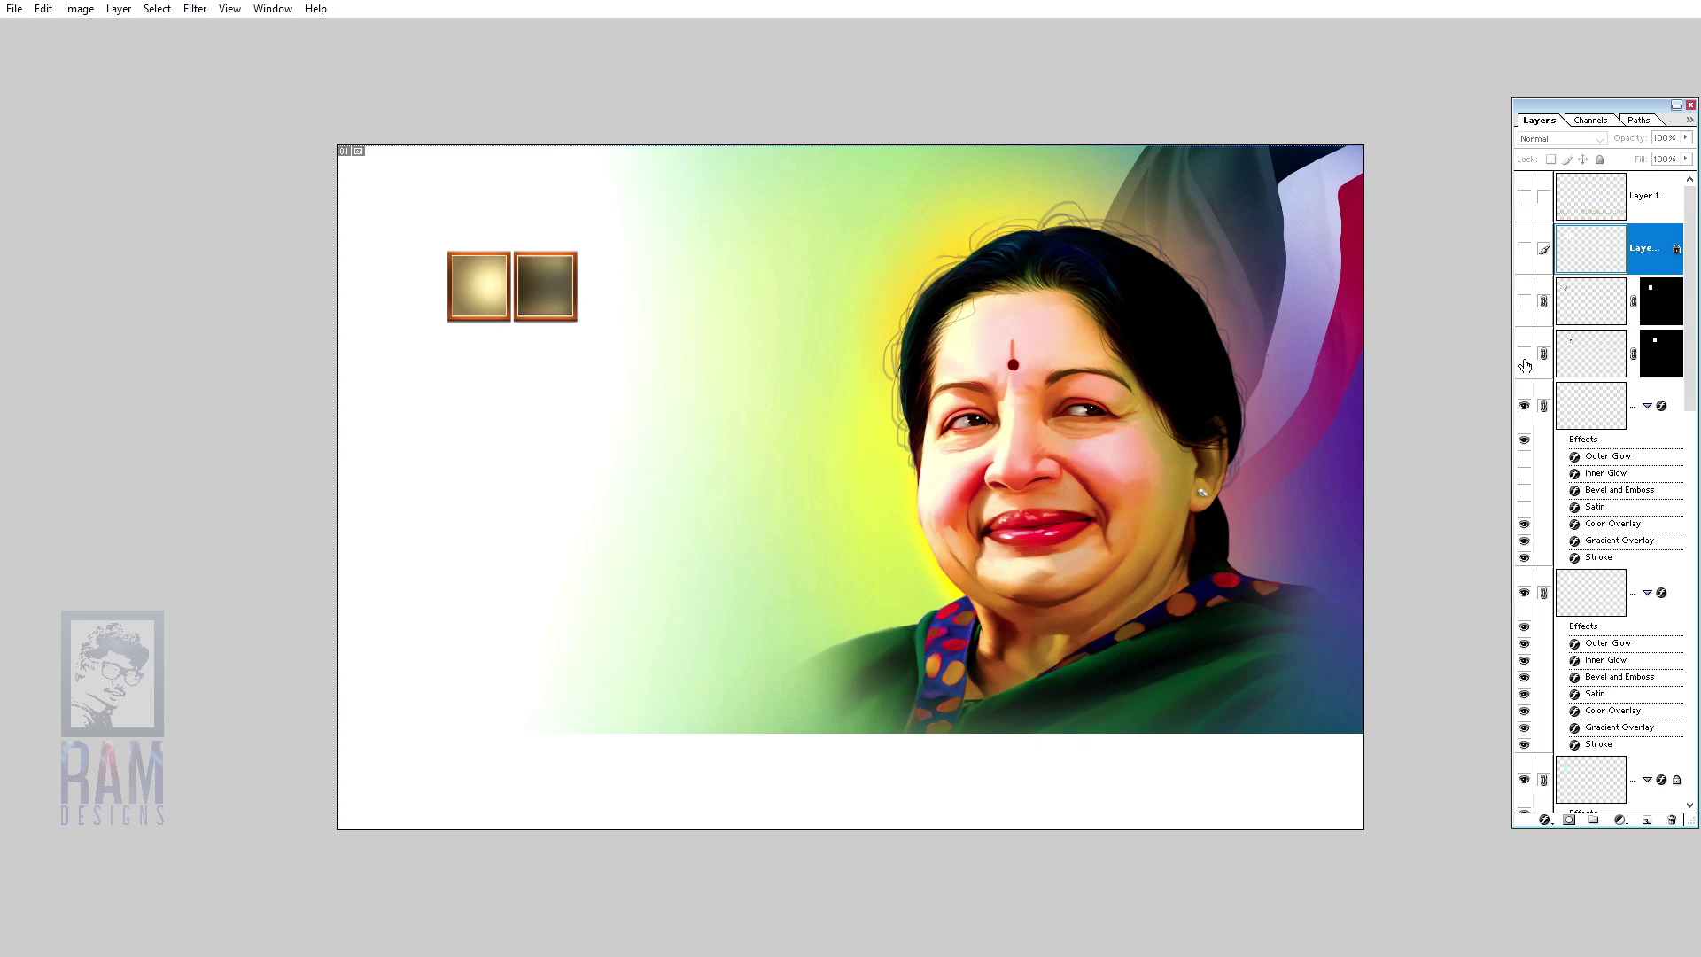
click(1524, 359)
click(1524, 316)
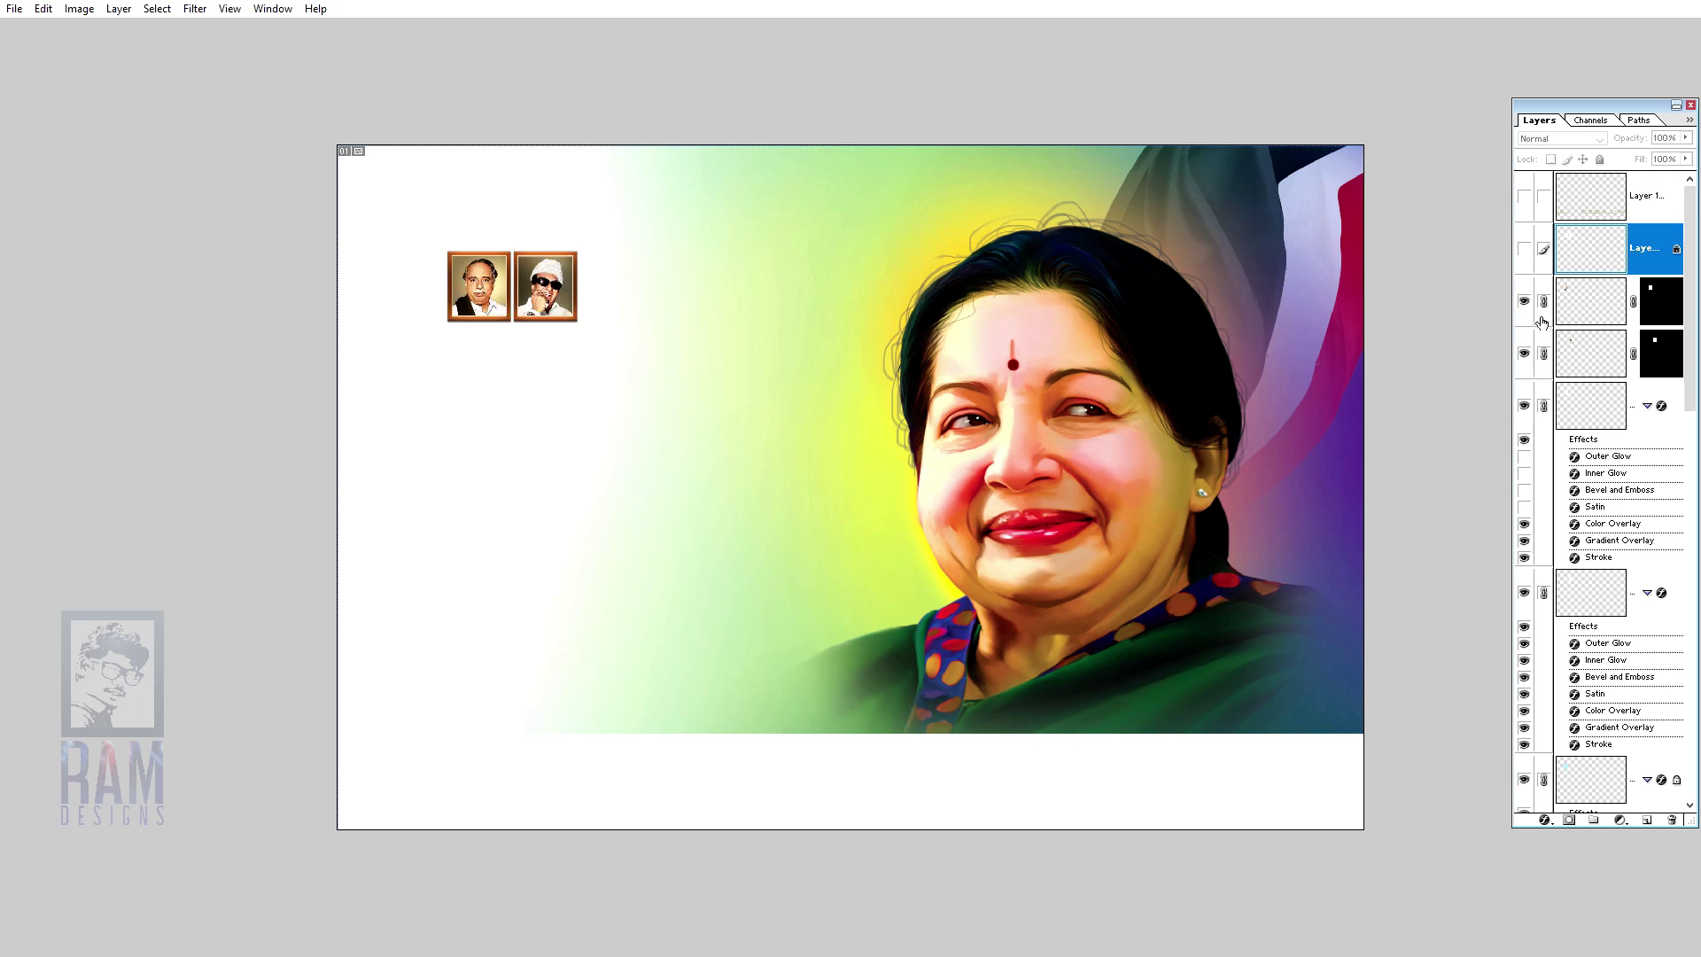
click(1524, 253)
click(1524, 199)
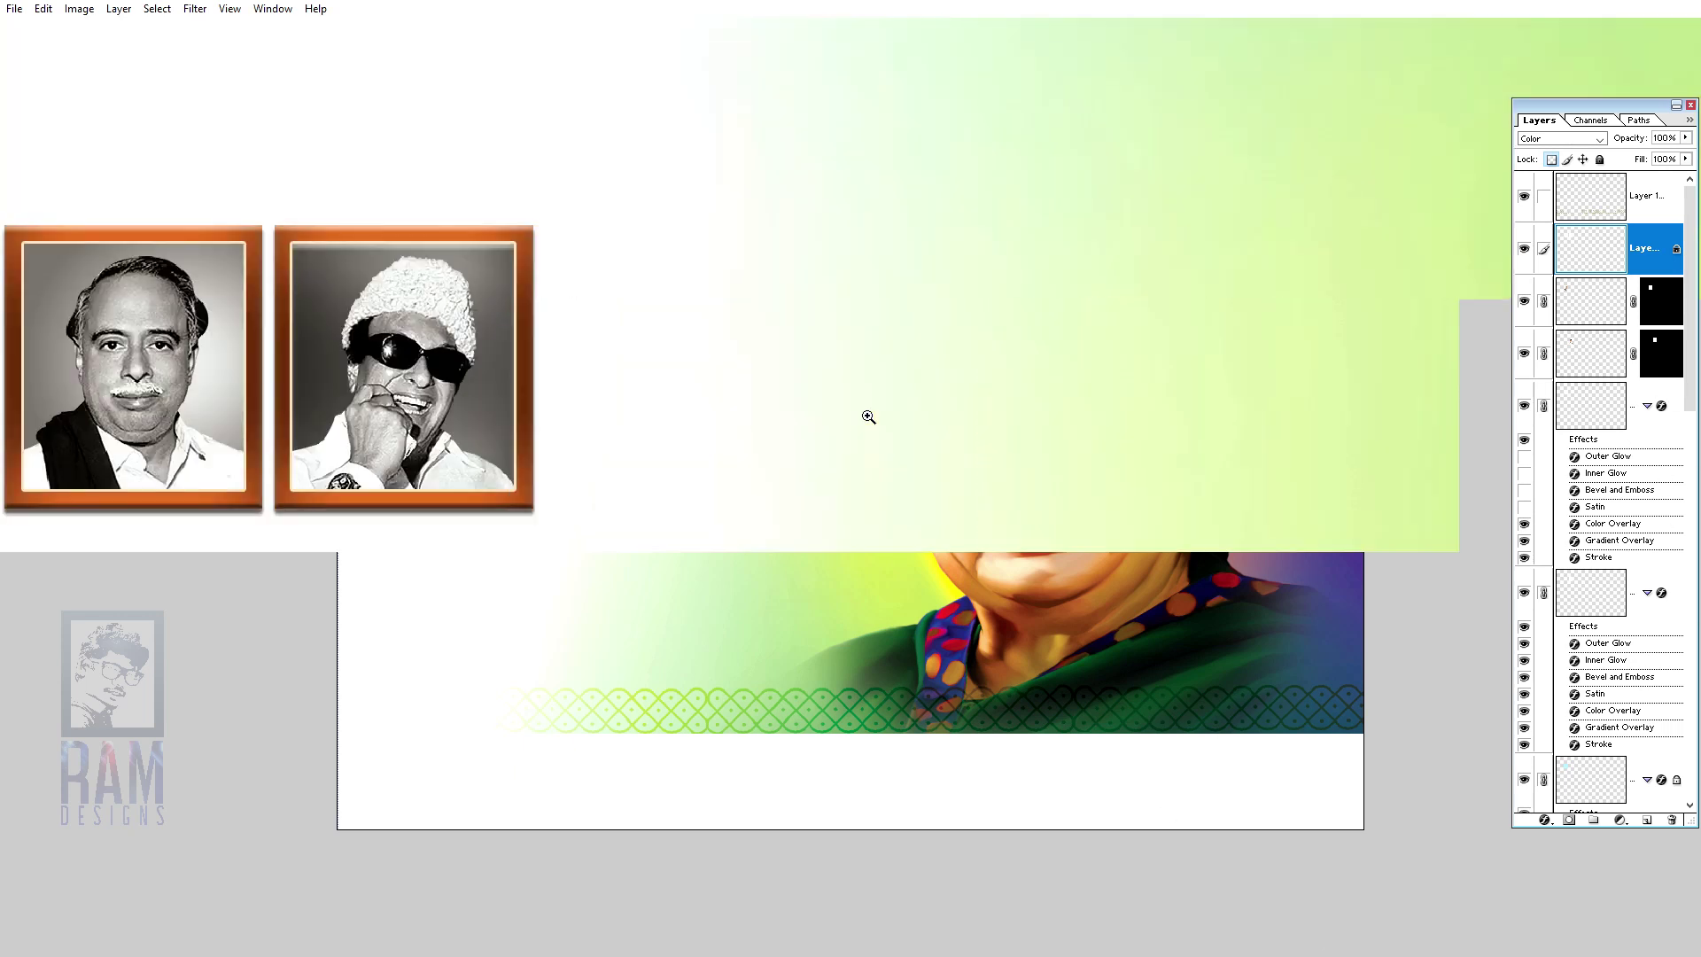
Step: Inspect the main portrait, fit the canvas, then close the banner via the save prompt
mouse_move(566, 264)
mouse_down()
mouse_move(866, 417)
mouse_move(664, 405)
mouse_move(98, 8)
mouse_up()
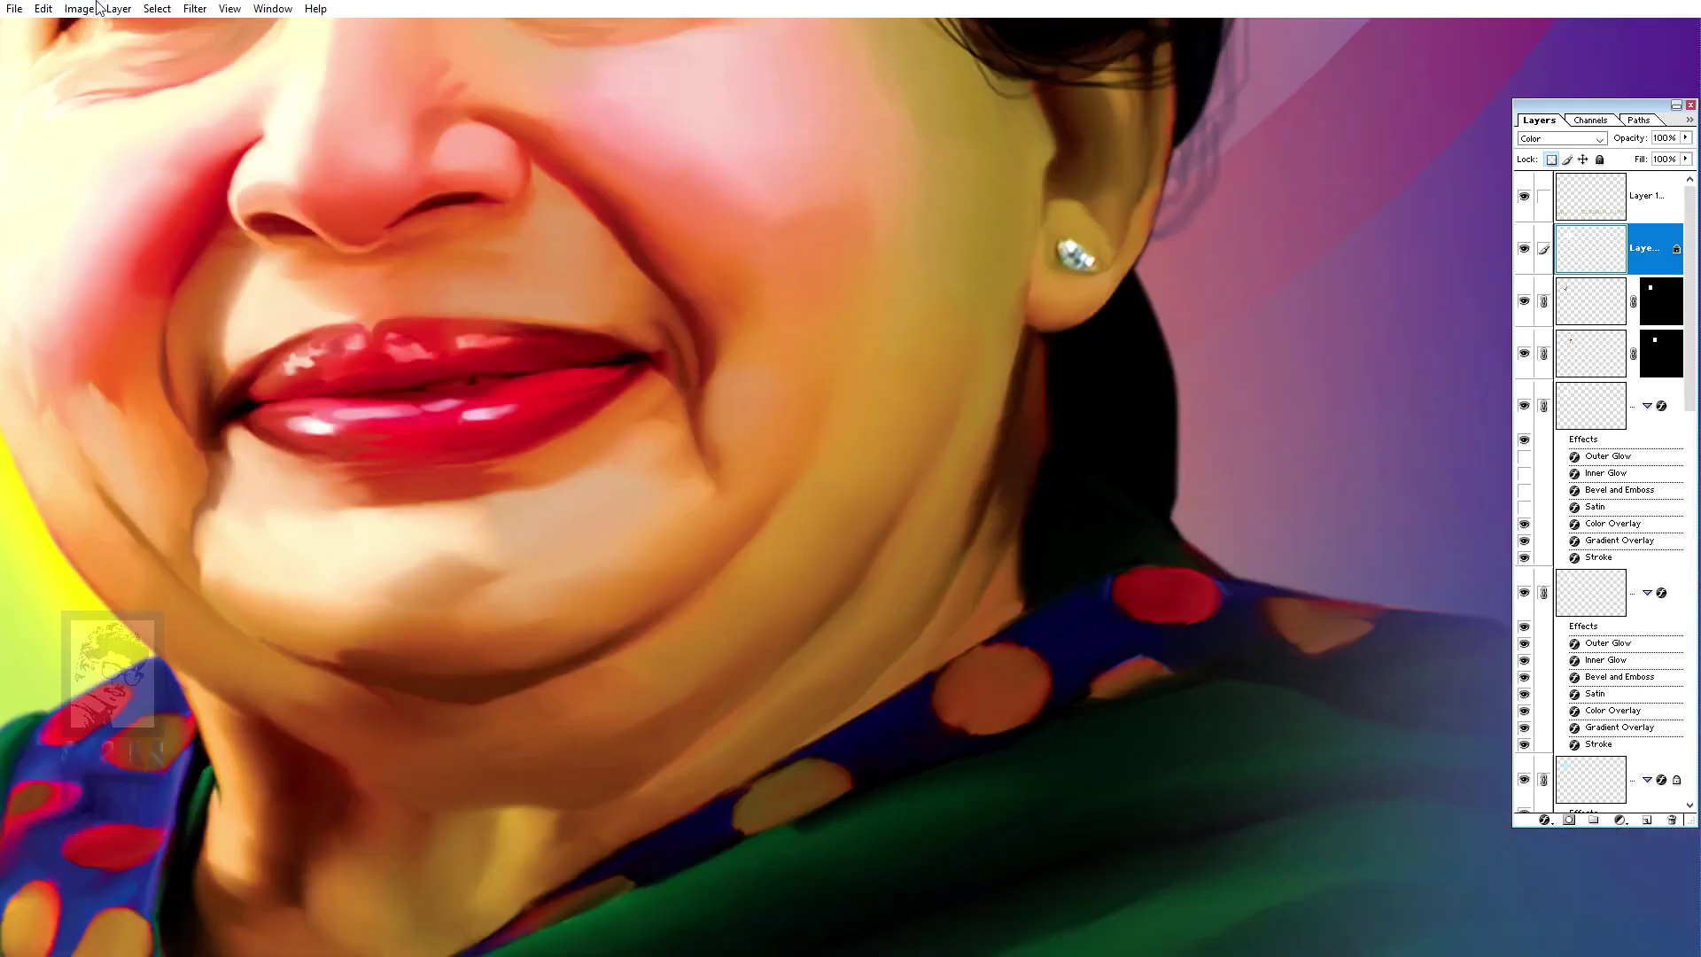
key(ctrl+0)
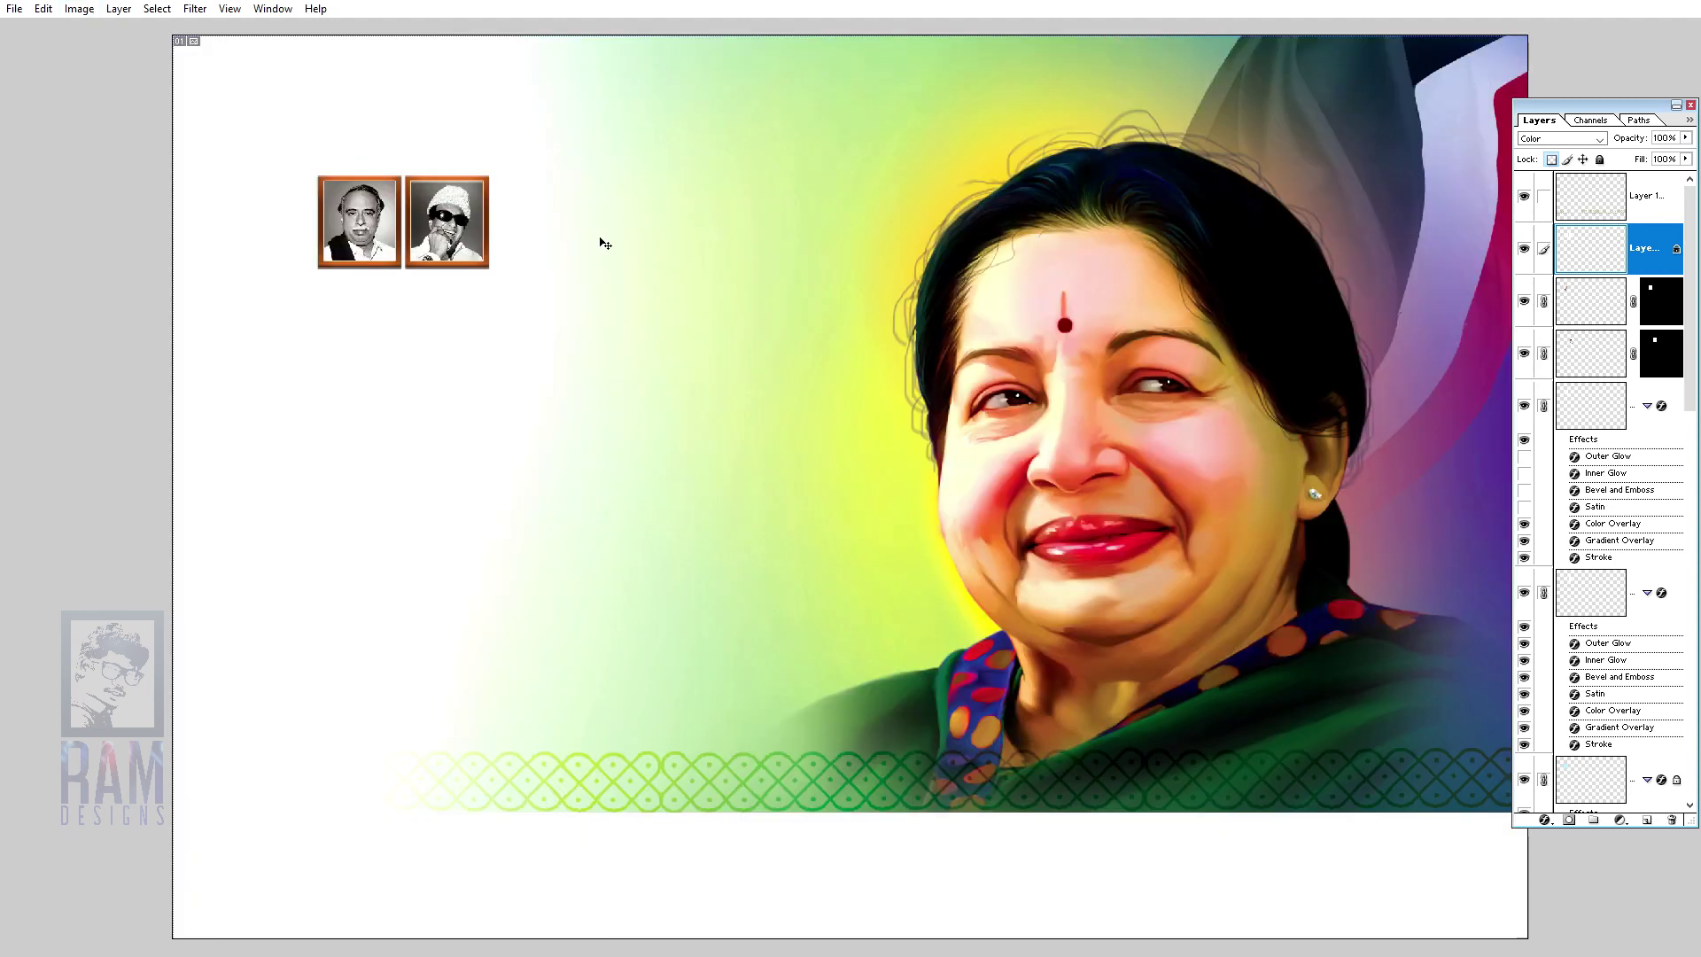
key(ctrl+w)
click(856, 355)
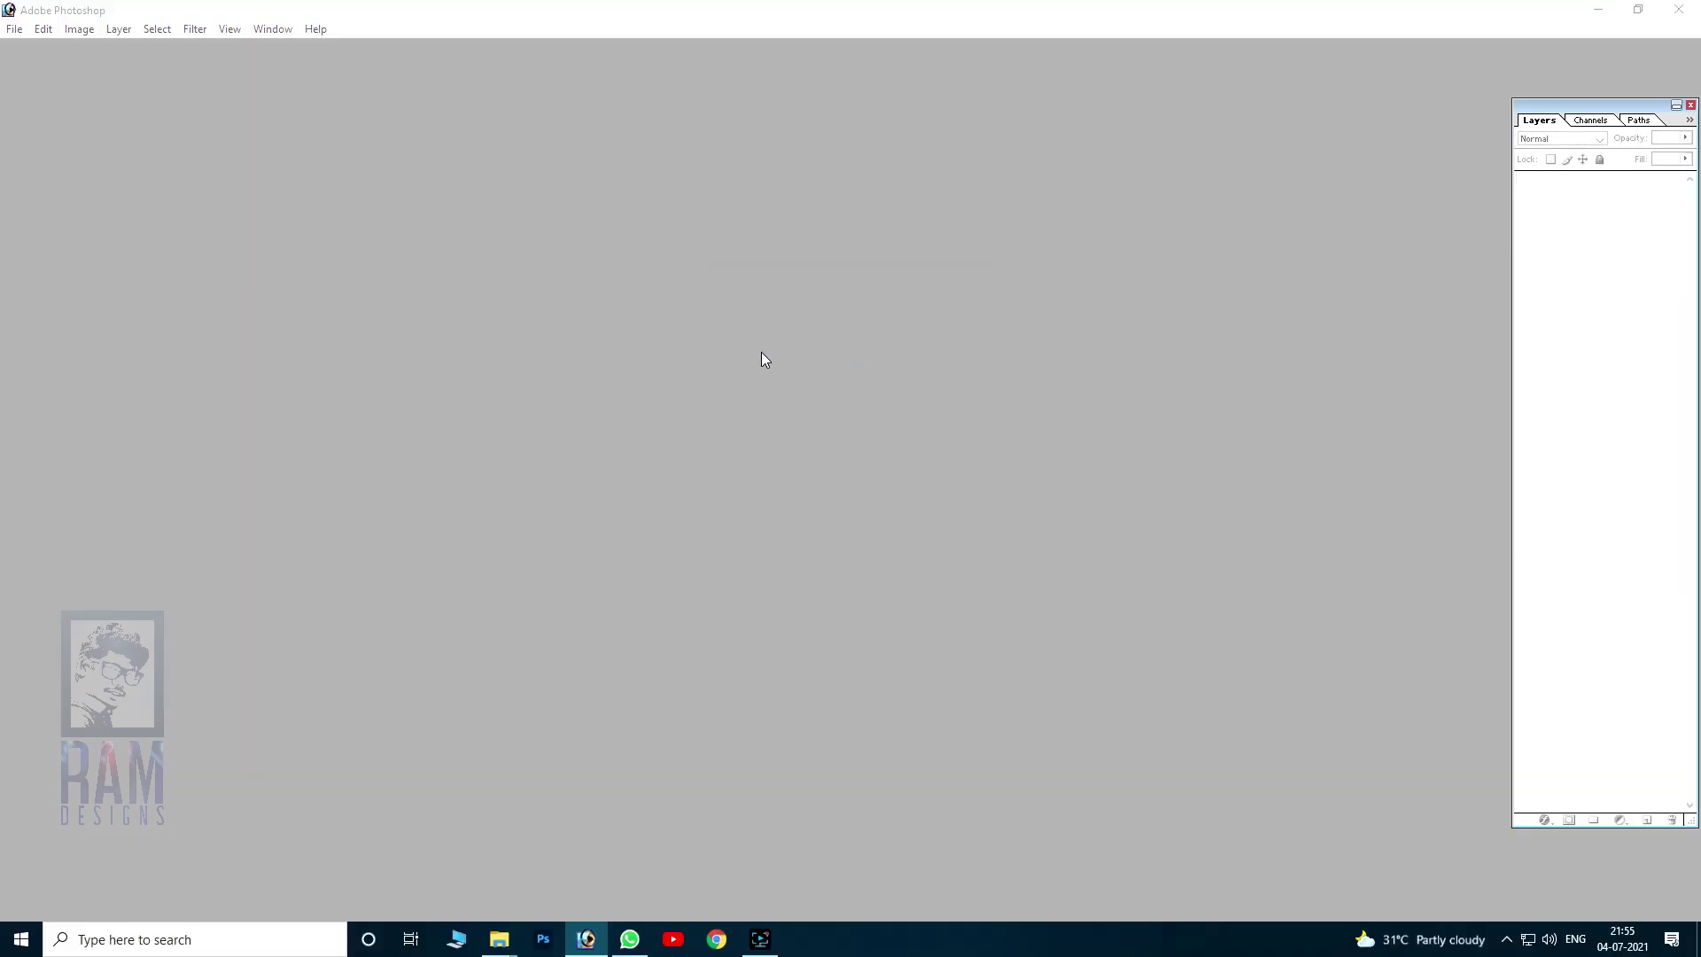
Step: Open 02a.psd and view the whole poster full screen
key(ctrl+o)
double_click(474, 232)
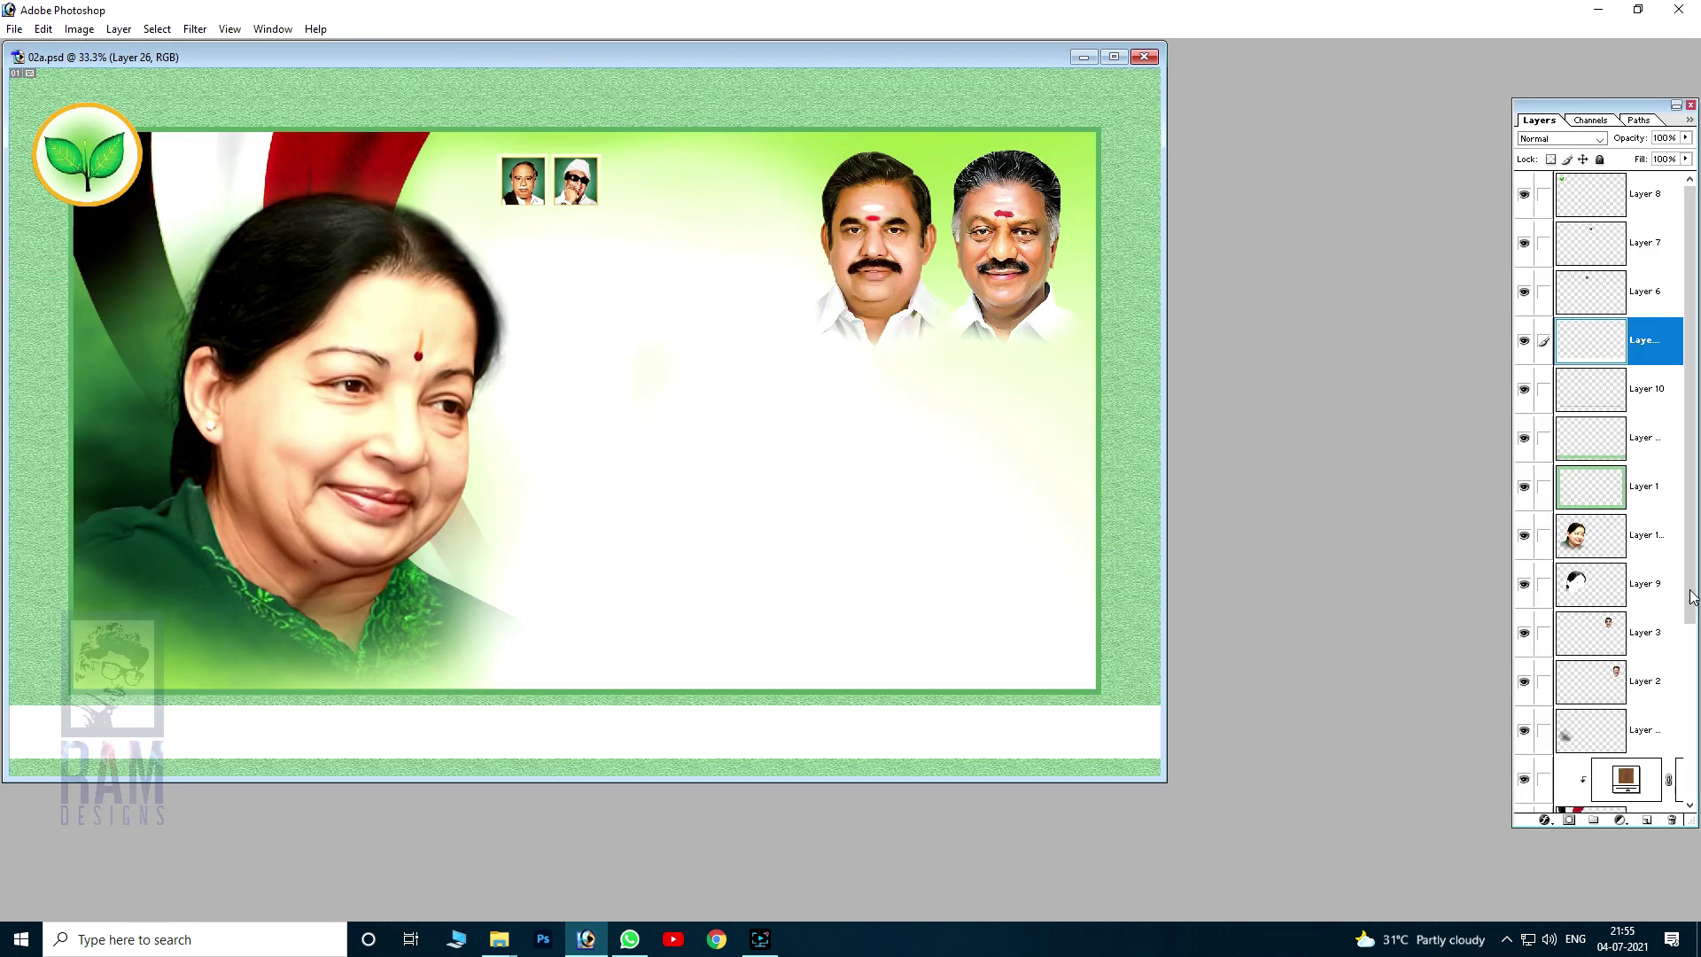
key(f)
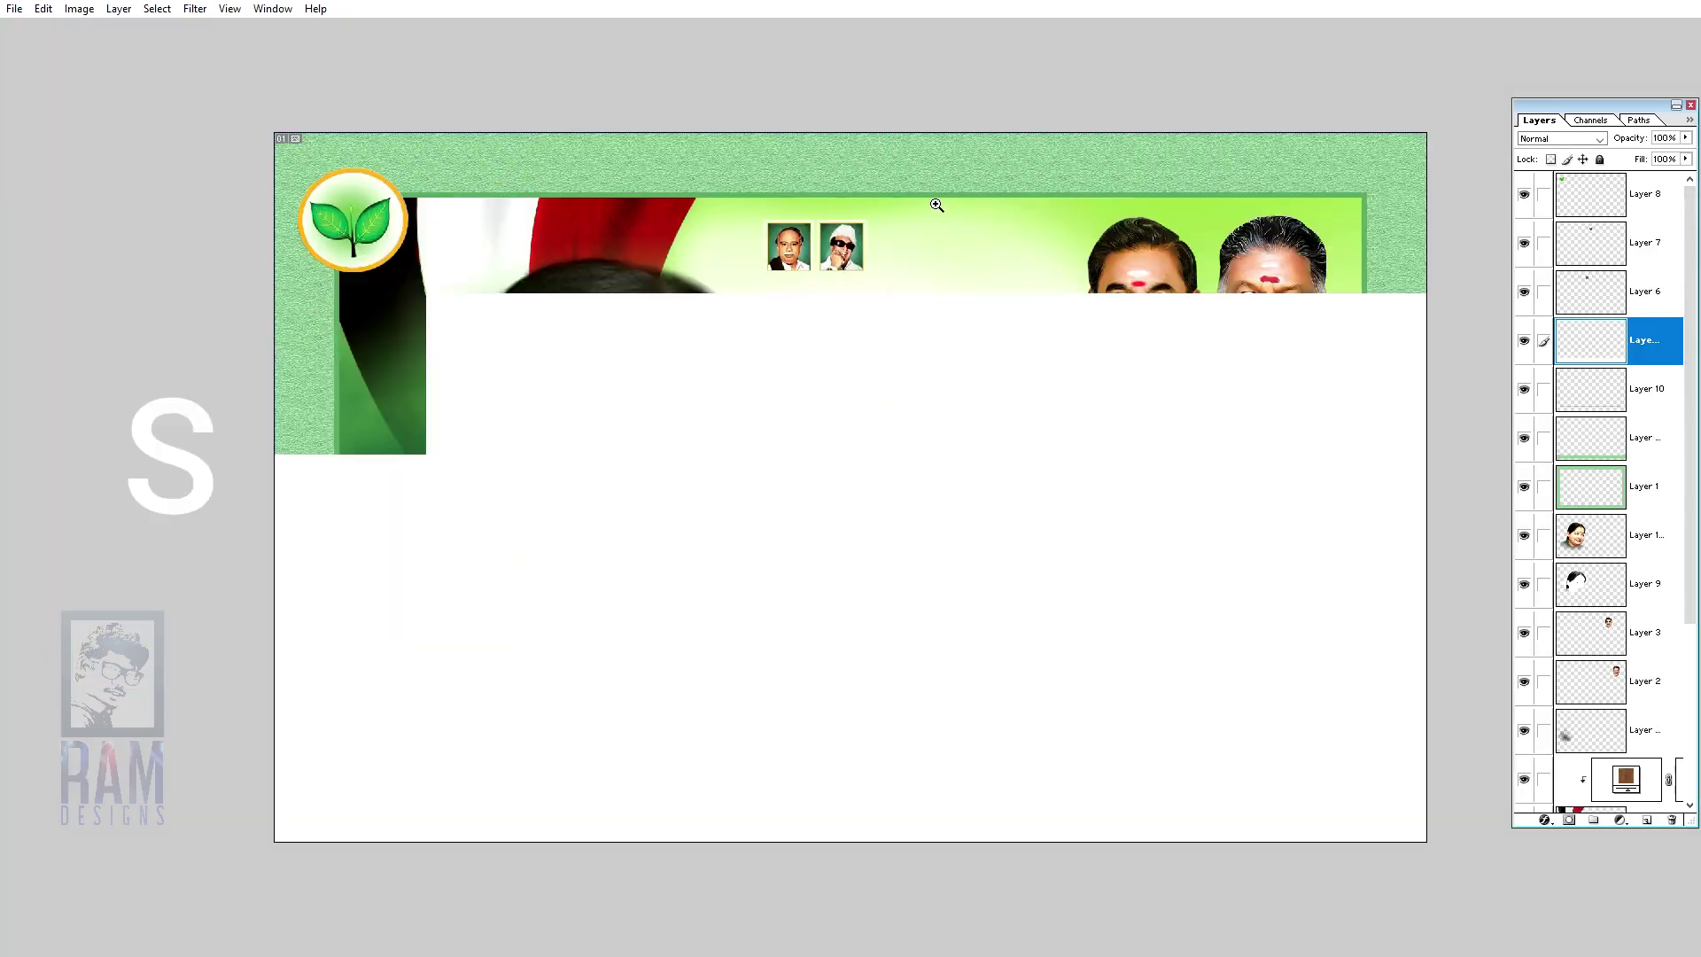
click(1445, 455)
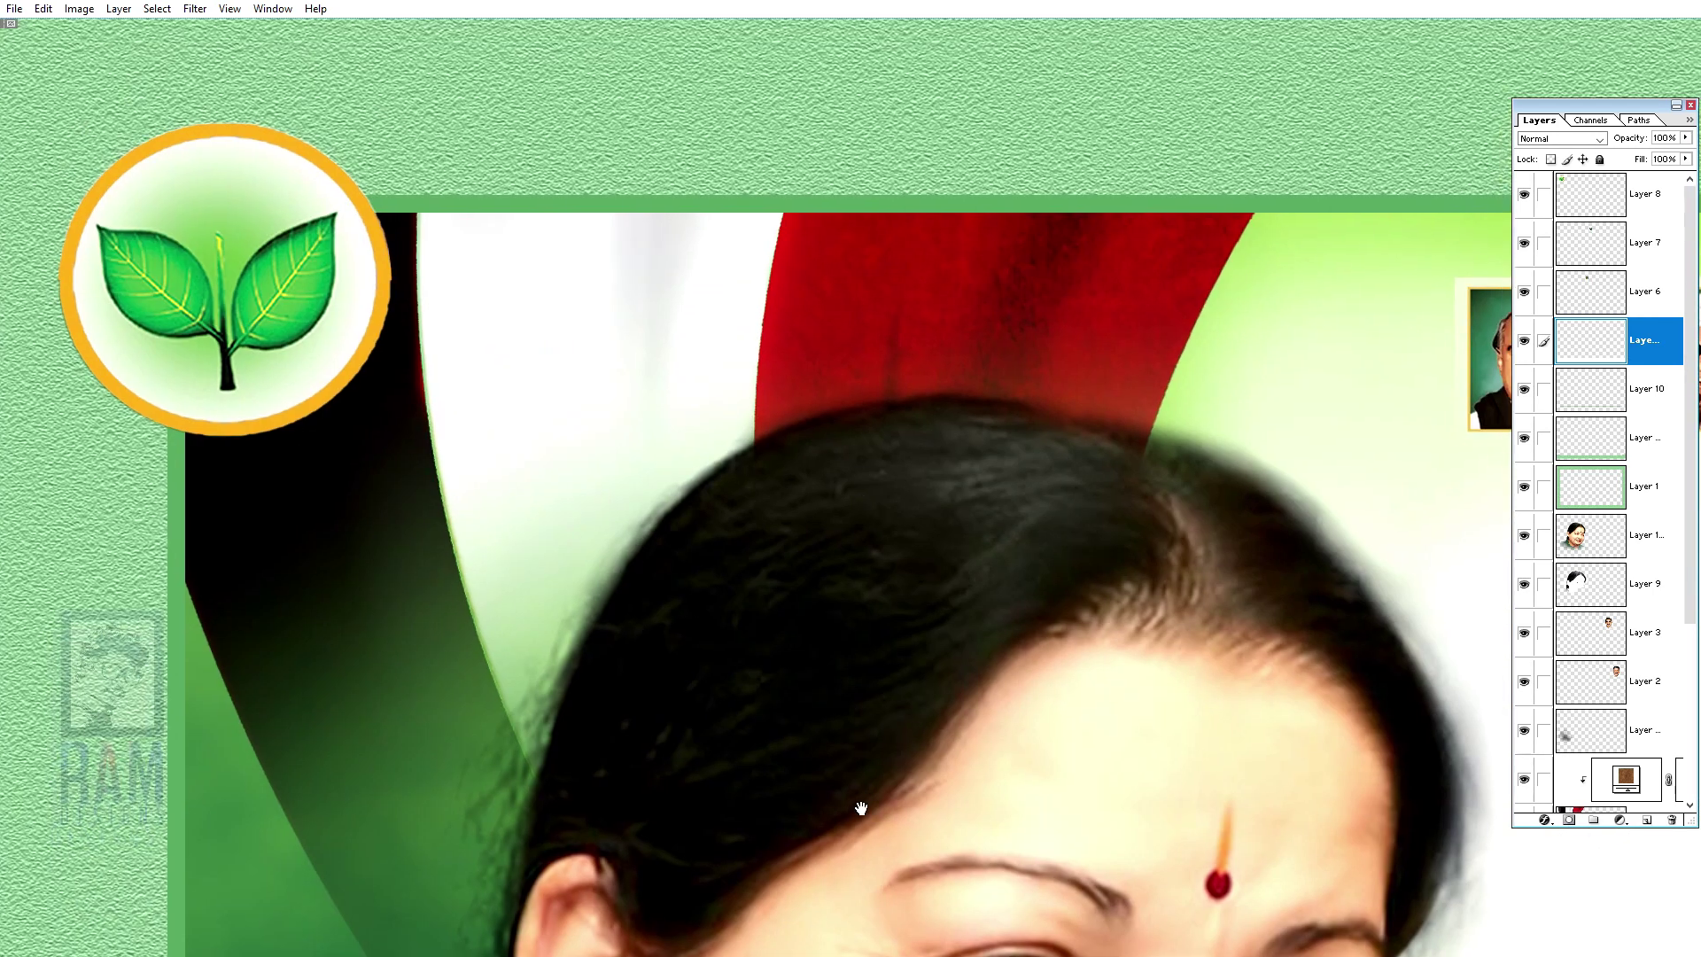
key(Tab)
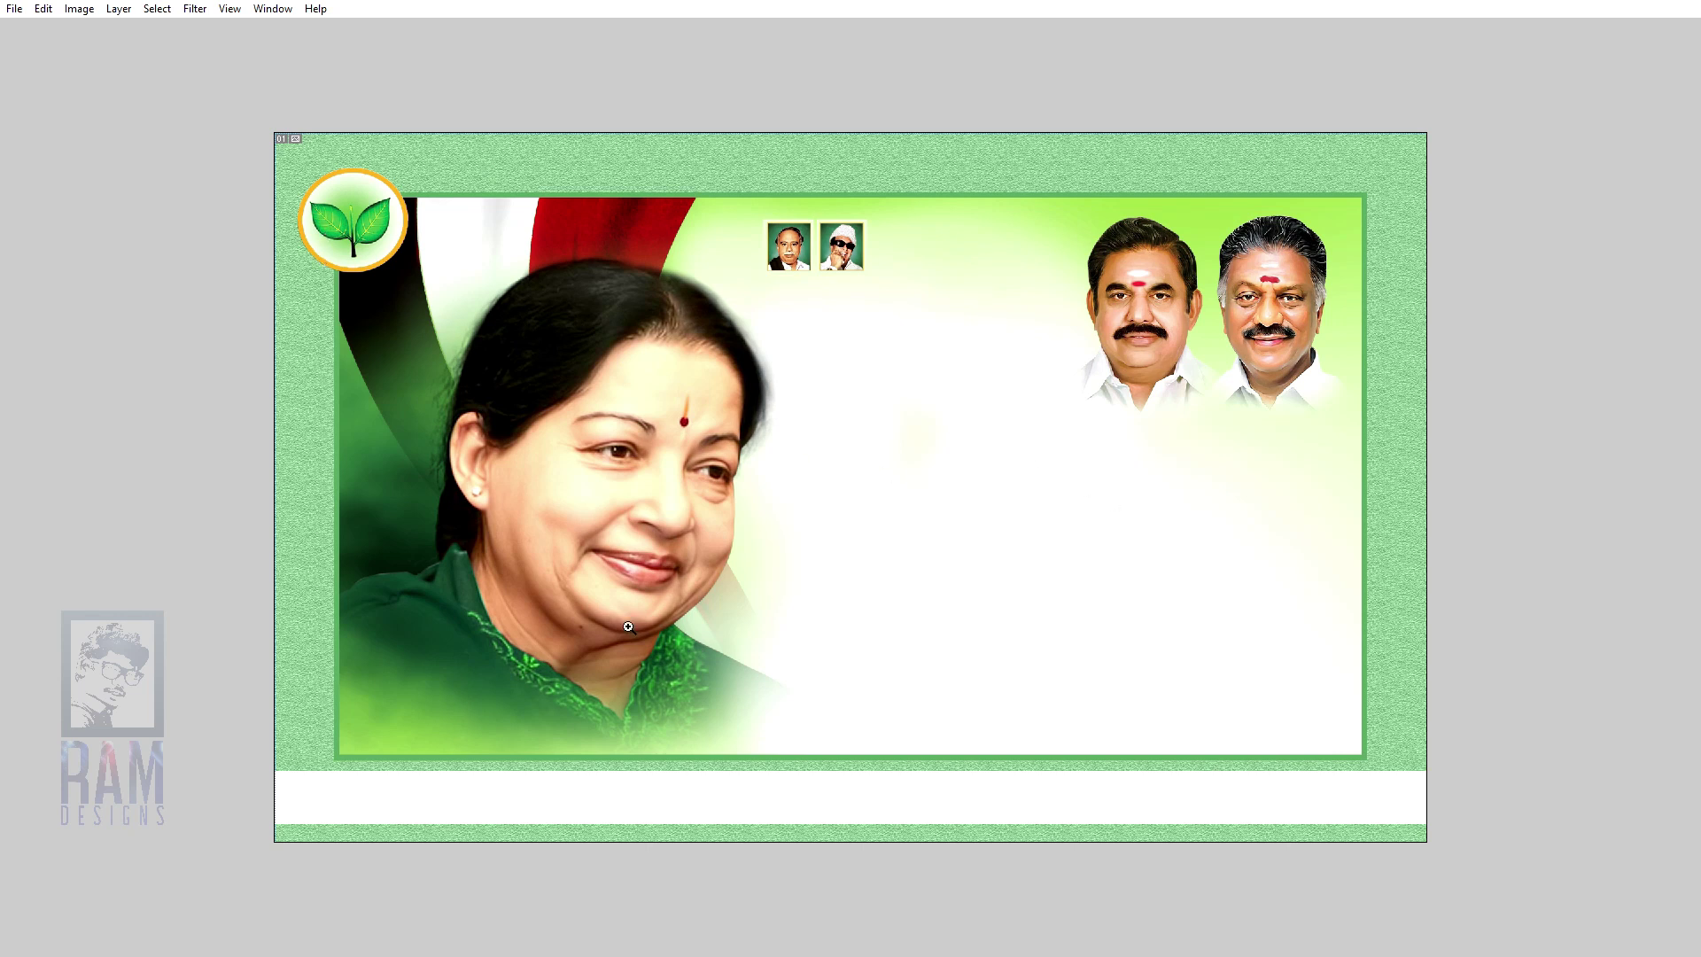
key(v)
Step: Hide the lime green tint, dark green cloud and white glow background layers
key(F7)
scroll(1655, 542, down, 1)
scroll(1655, 543, down, 3)
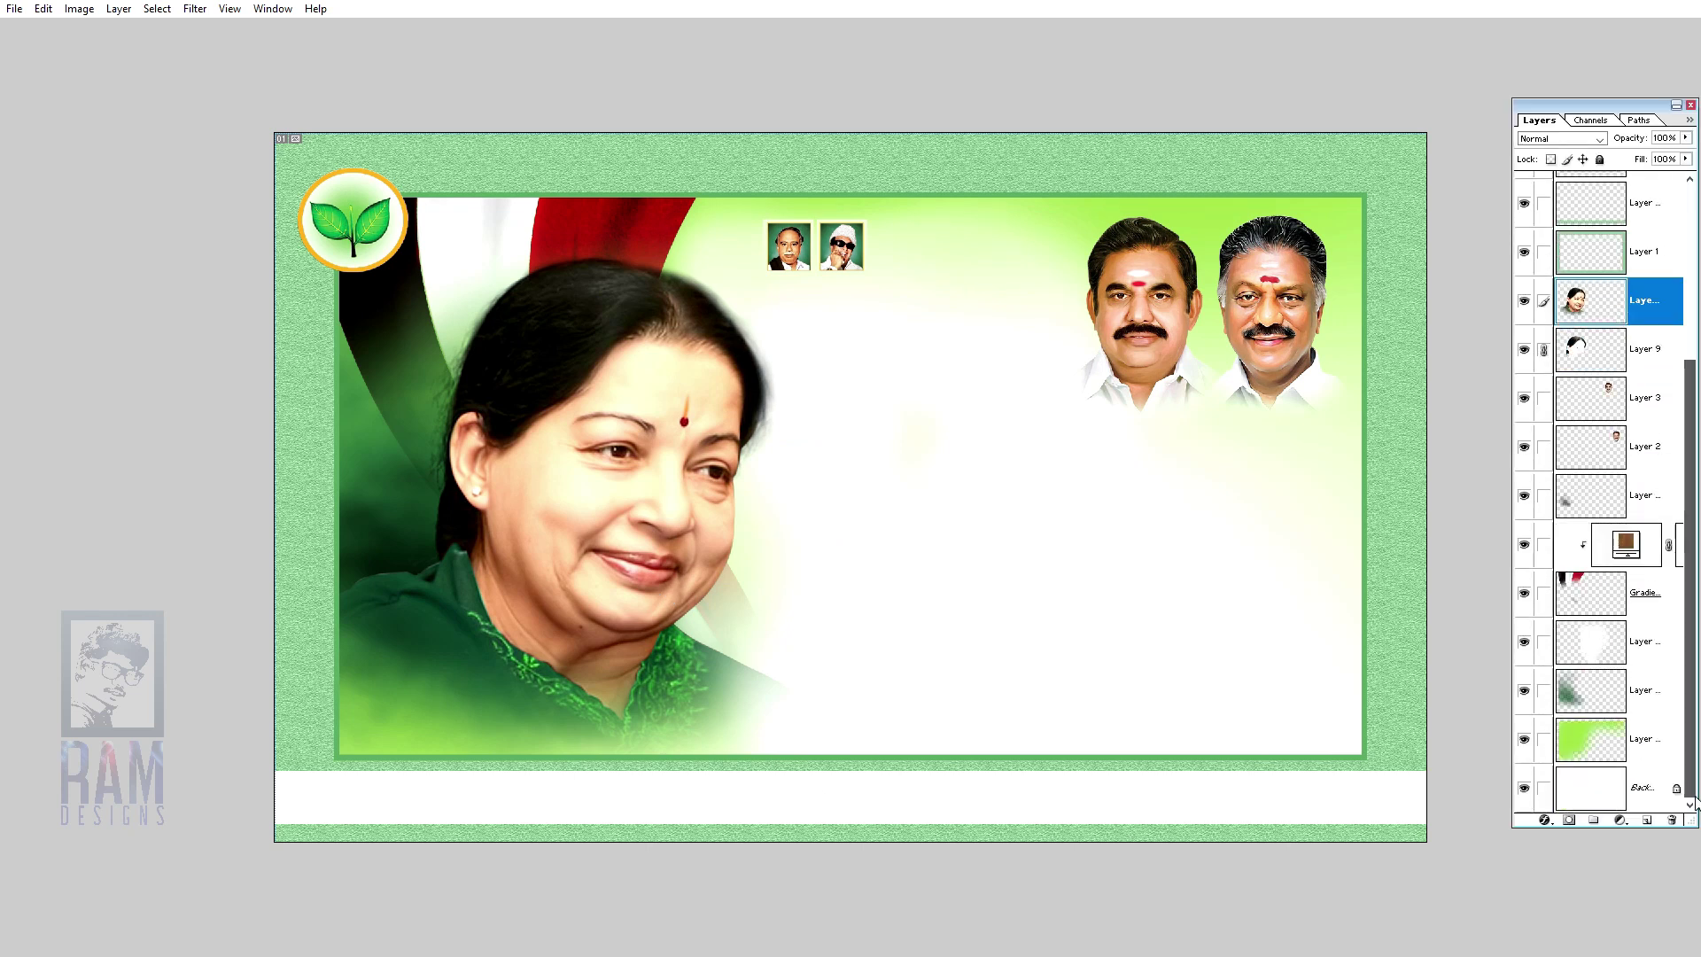
click(1523, 738)
click(1524, 690)
click(1525, 642)
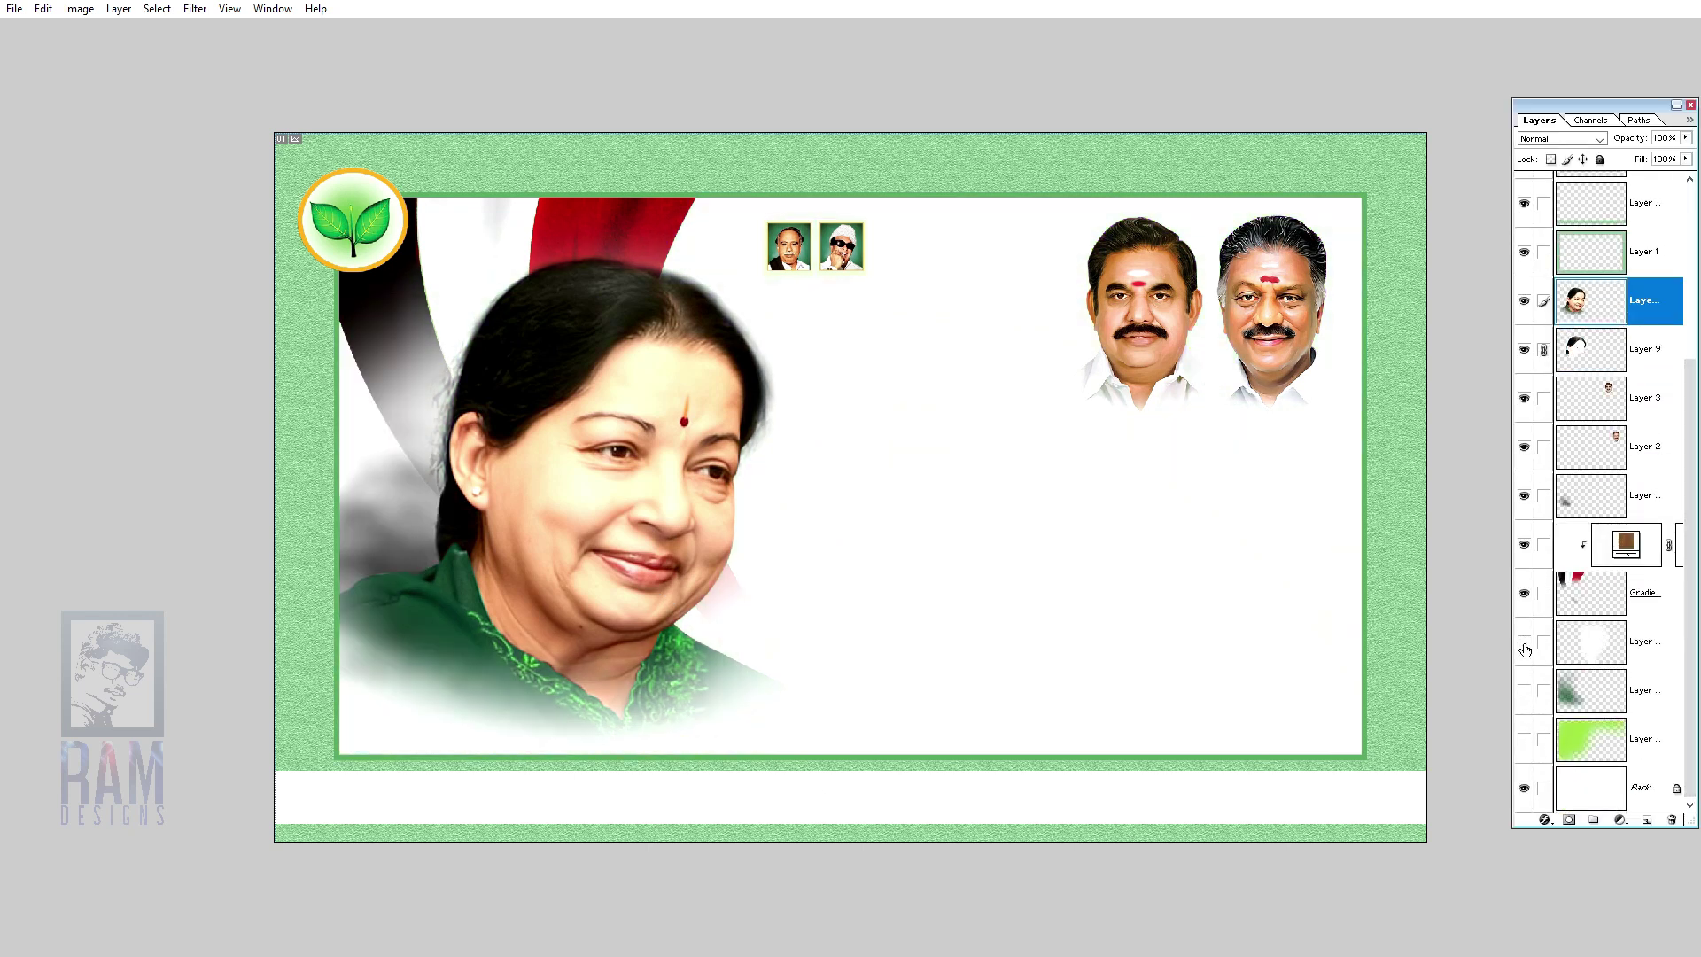
Step: Hide the flag swoosh, smoke, men's portraits, hair detail, main portrait and green texture
click(1523, 595)
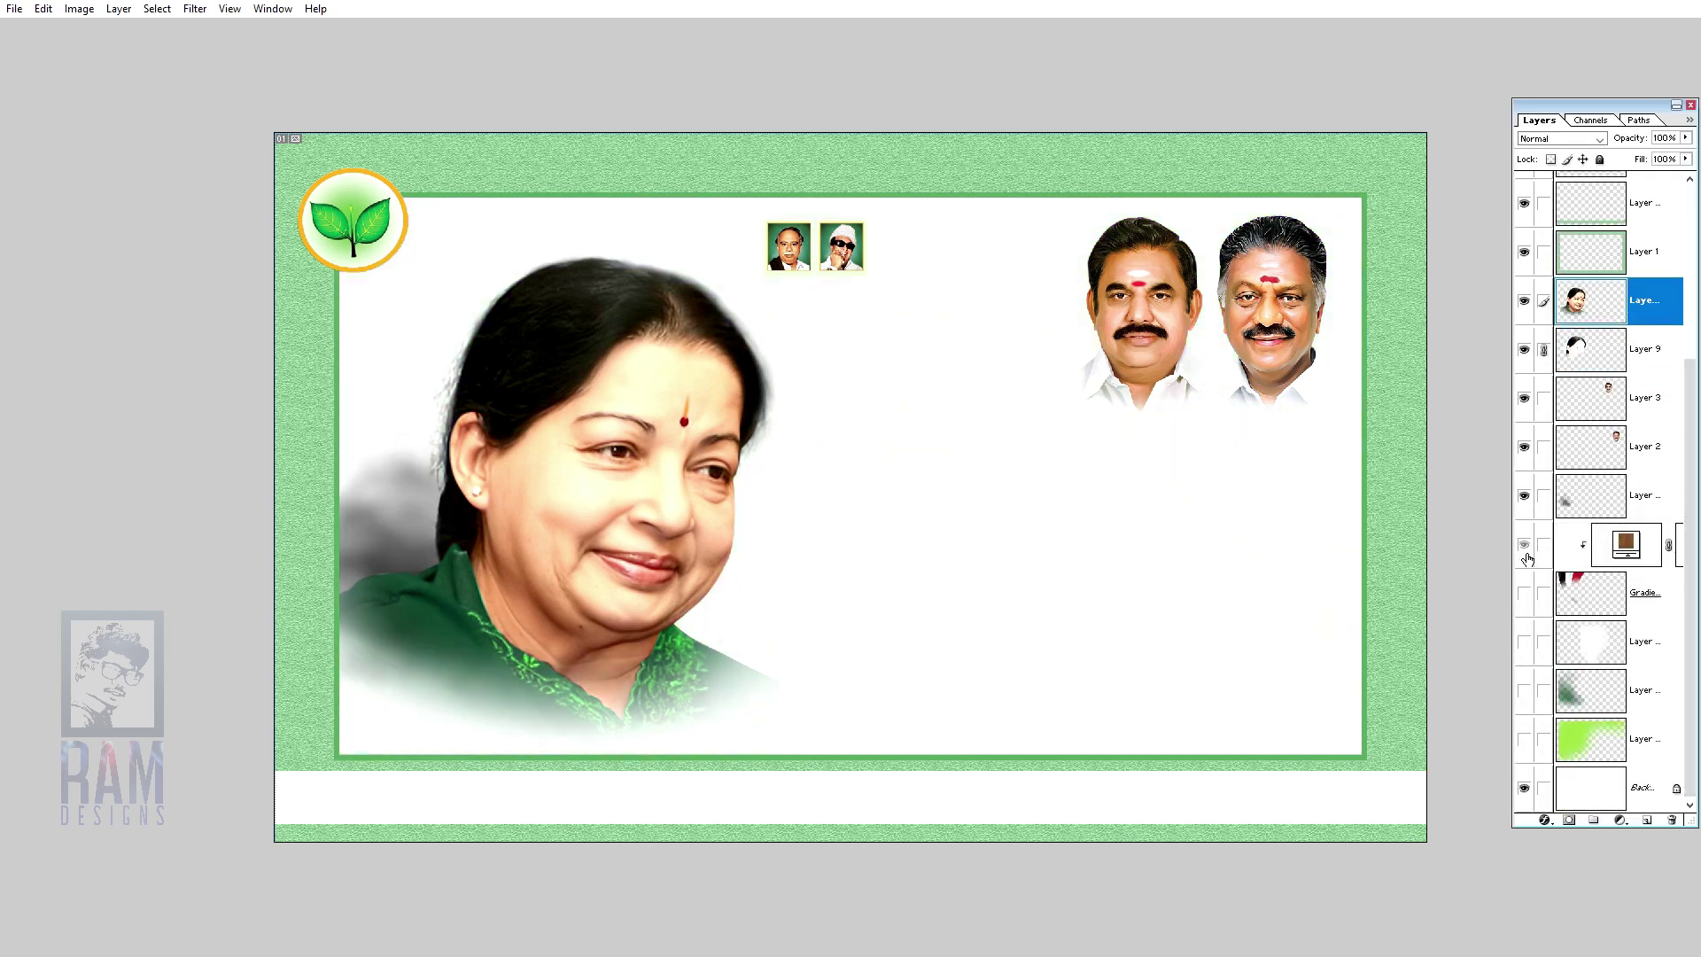
click(1524, 502)
click(1524, 446)
click(1524, 397)
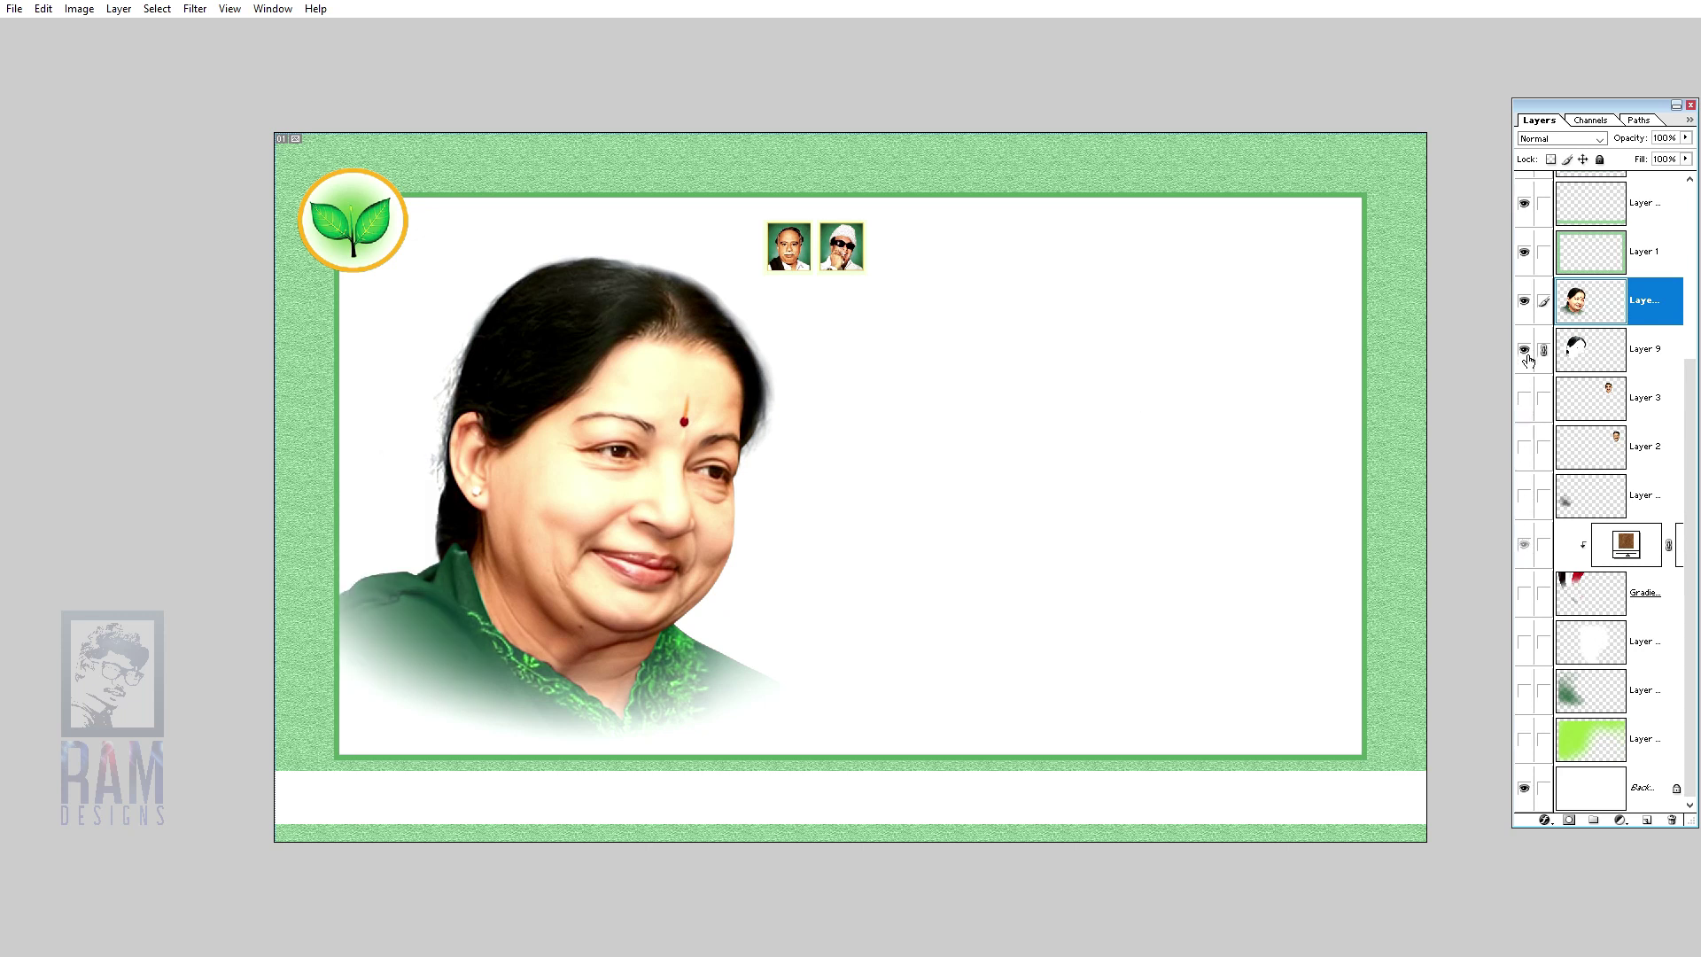
click(1524, 349)
click(1524, 301)
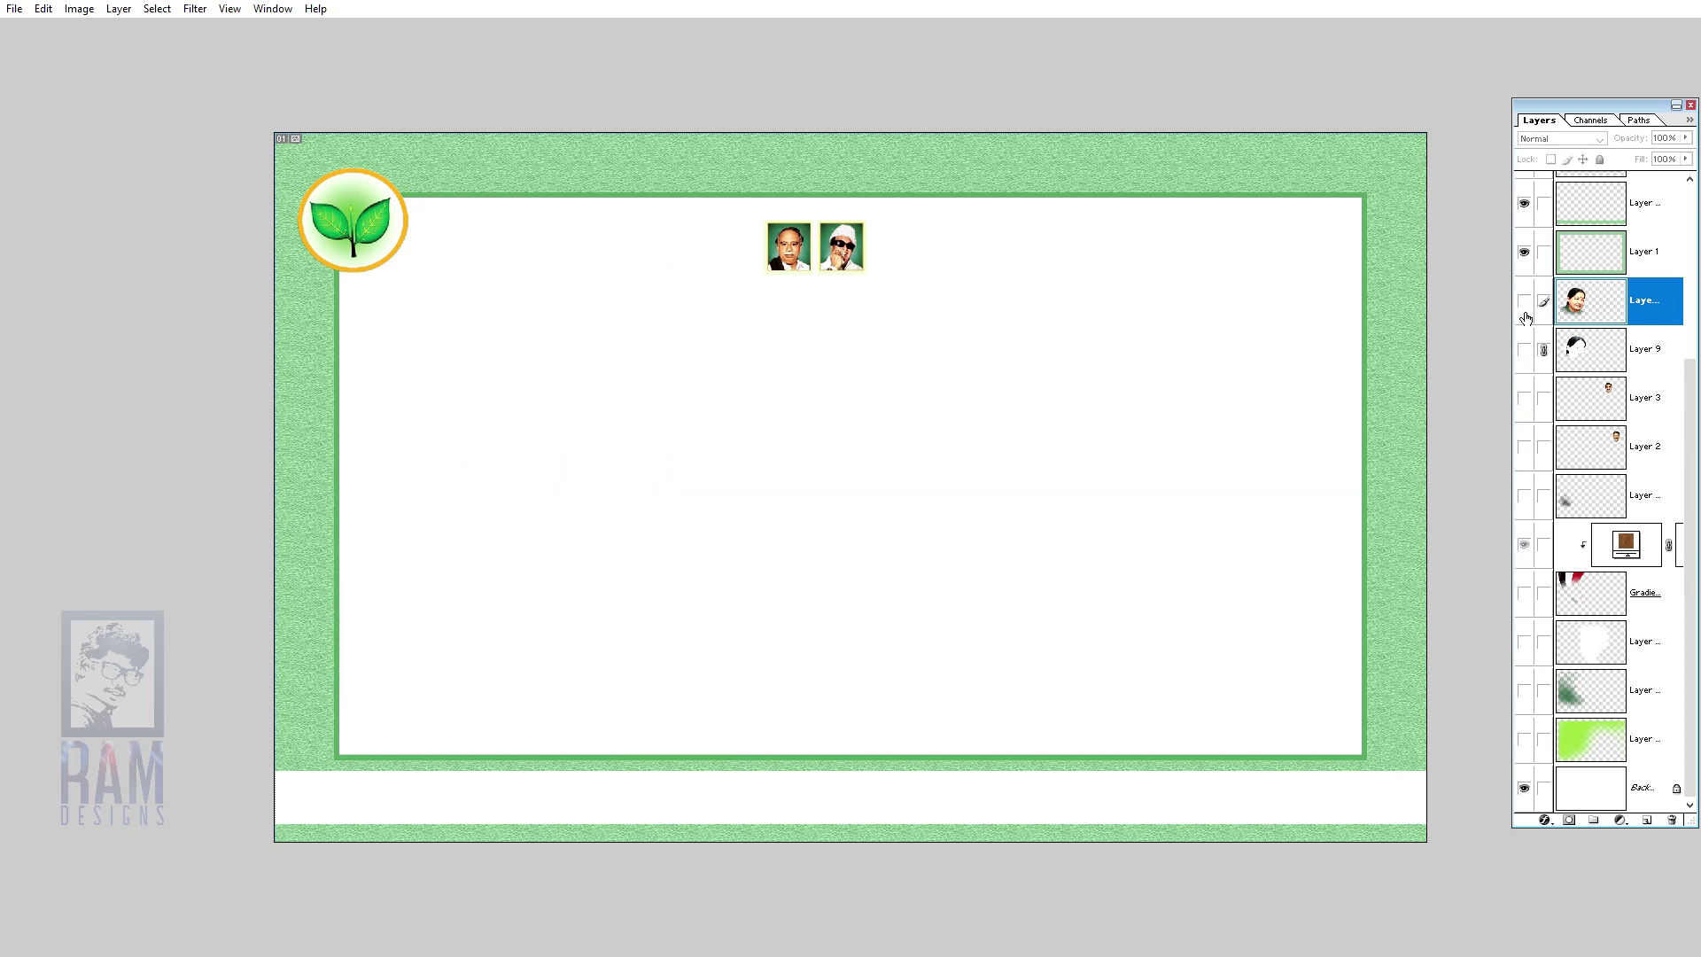
click(1524, 254)
Step: Hide the green frame border, bottom strip, both small portraits and the leaf logo
scroll(1528, 262, up, 1)
scroll(1528, 262, up, 2)
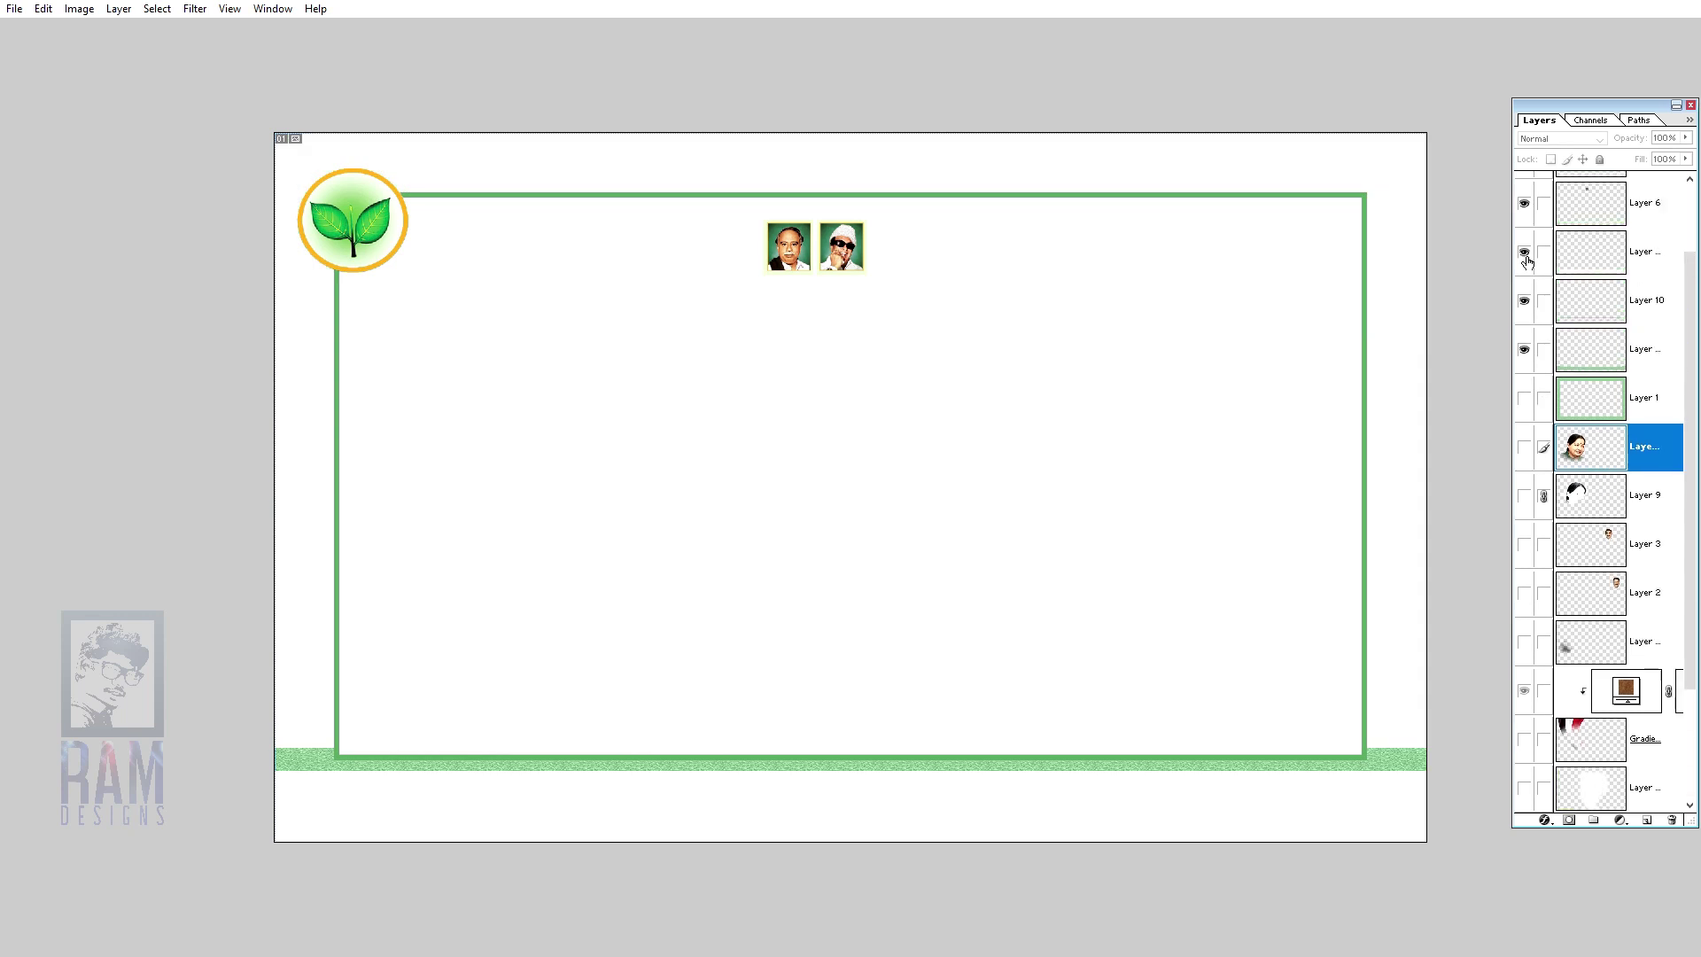
click(1524, 348)
click(1524, 300)
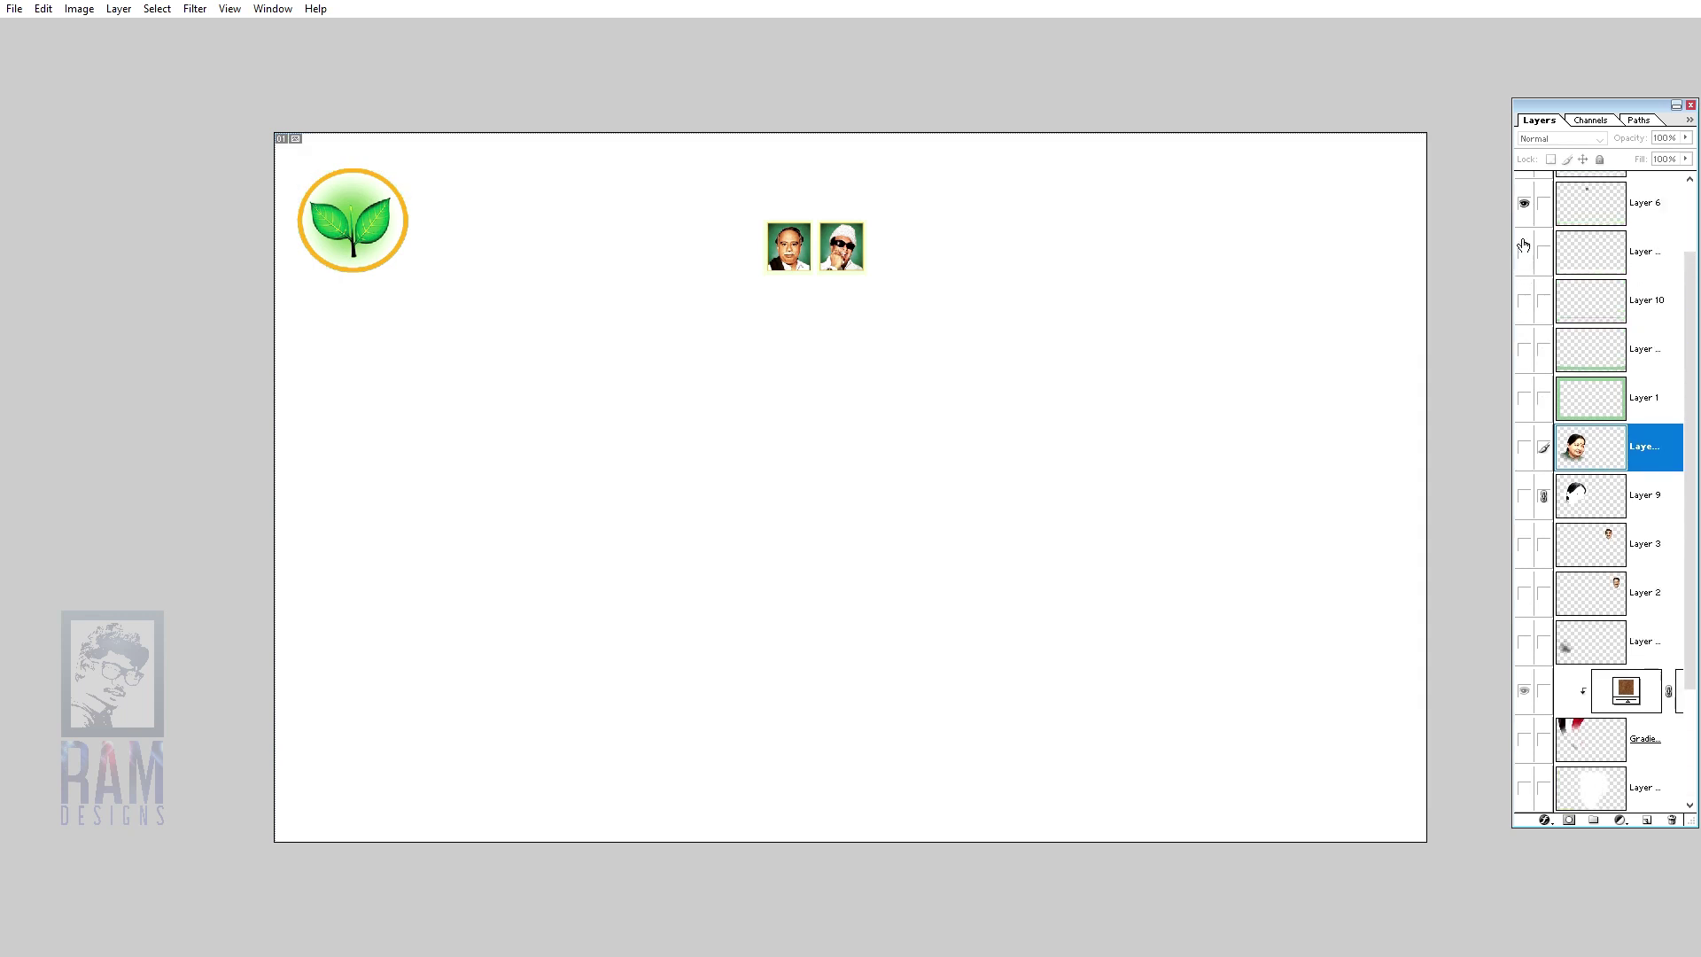
click(1524, 203)
scroll(1542, 292, up, 2)
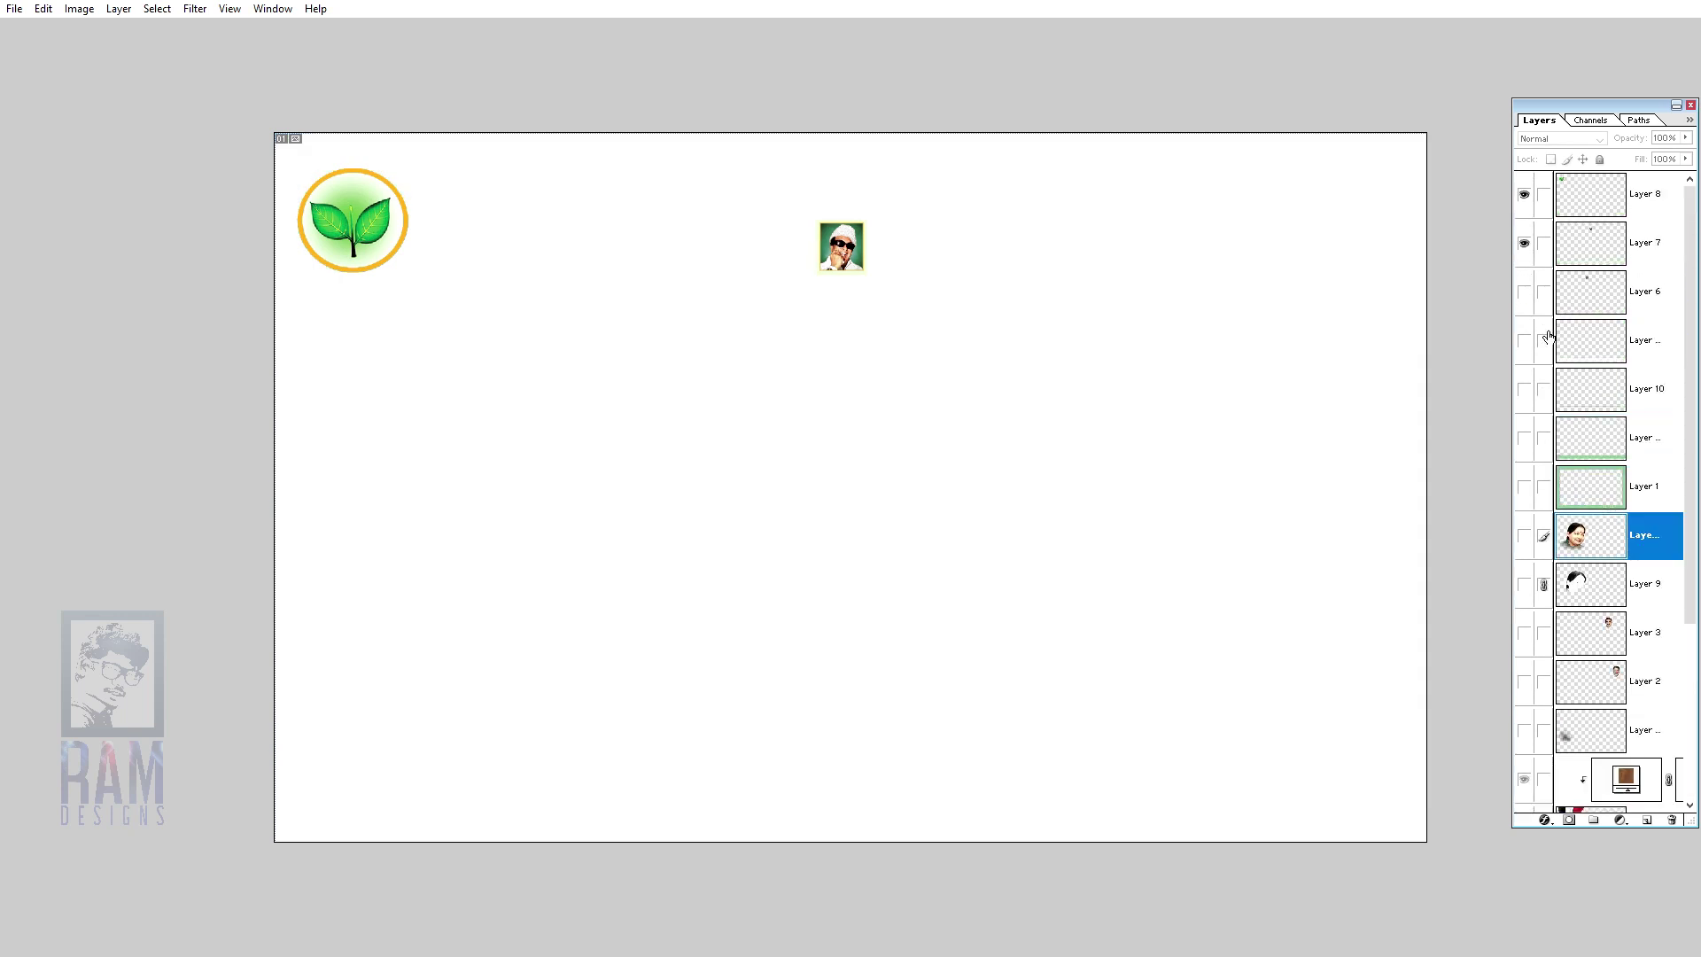
click(1524, 244)
click(1524, 197)
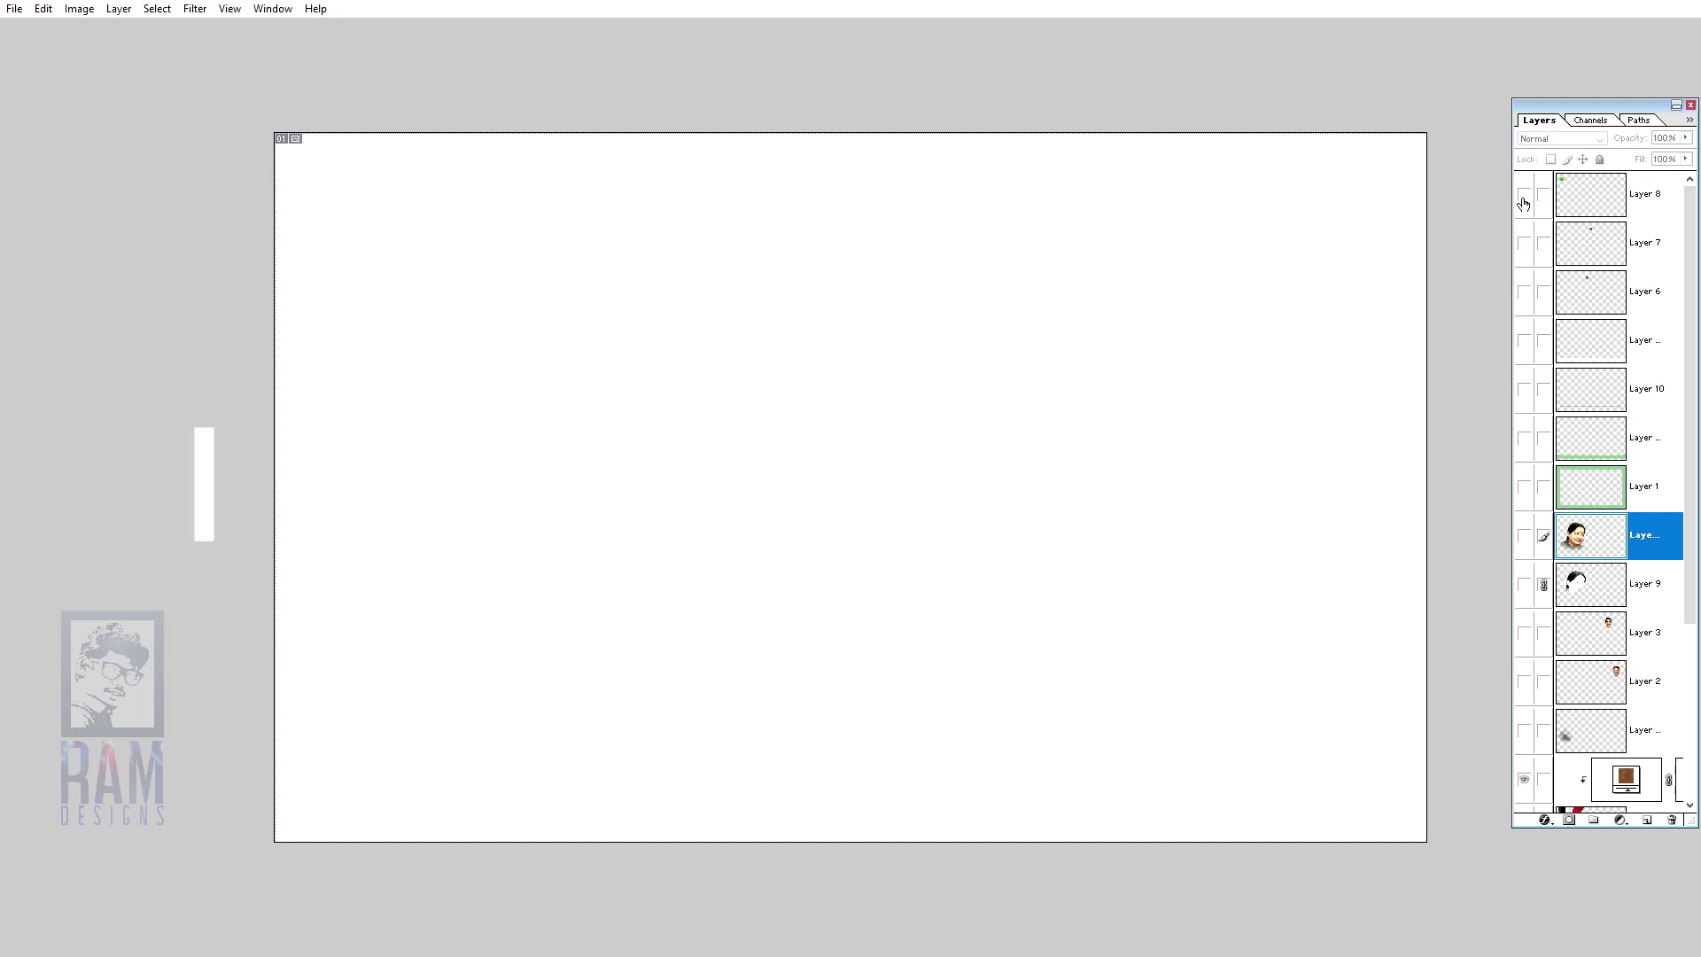
Step: Show the lime gradient, dark green cloud, white glow, ribbons with adjustment, and dark smudge
drag(1692, 494, 1692, 667)
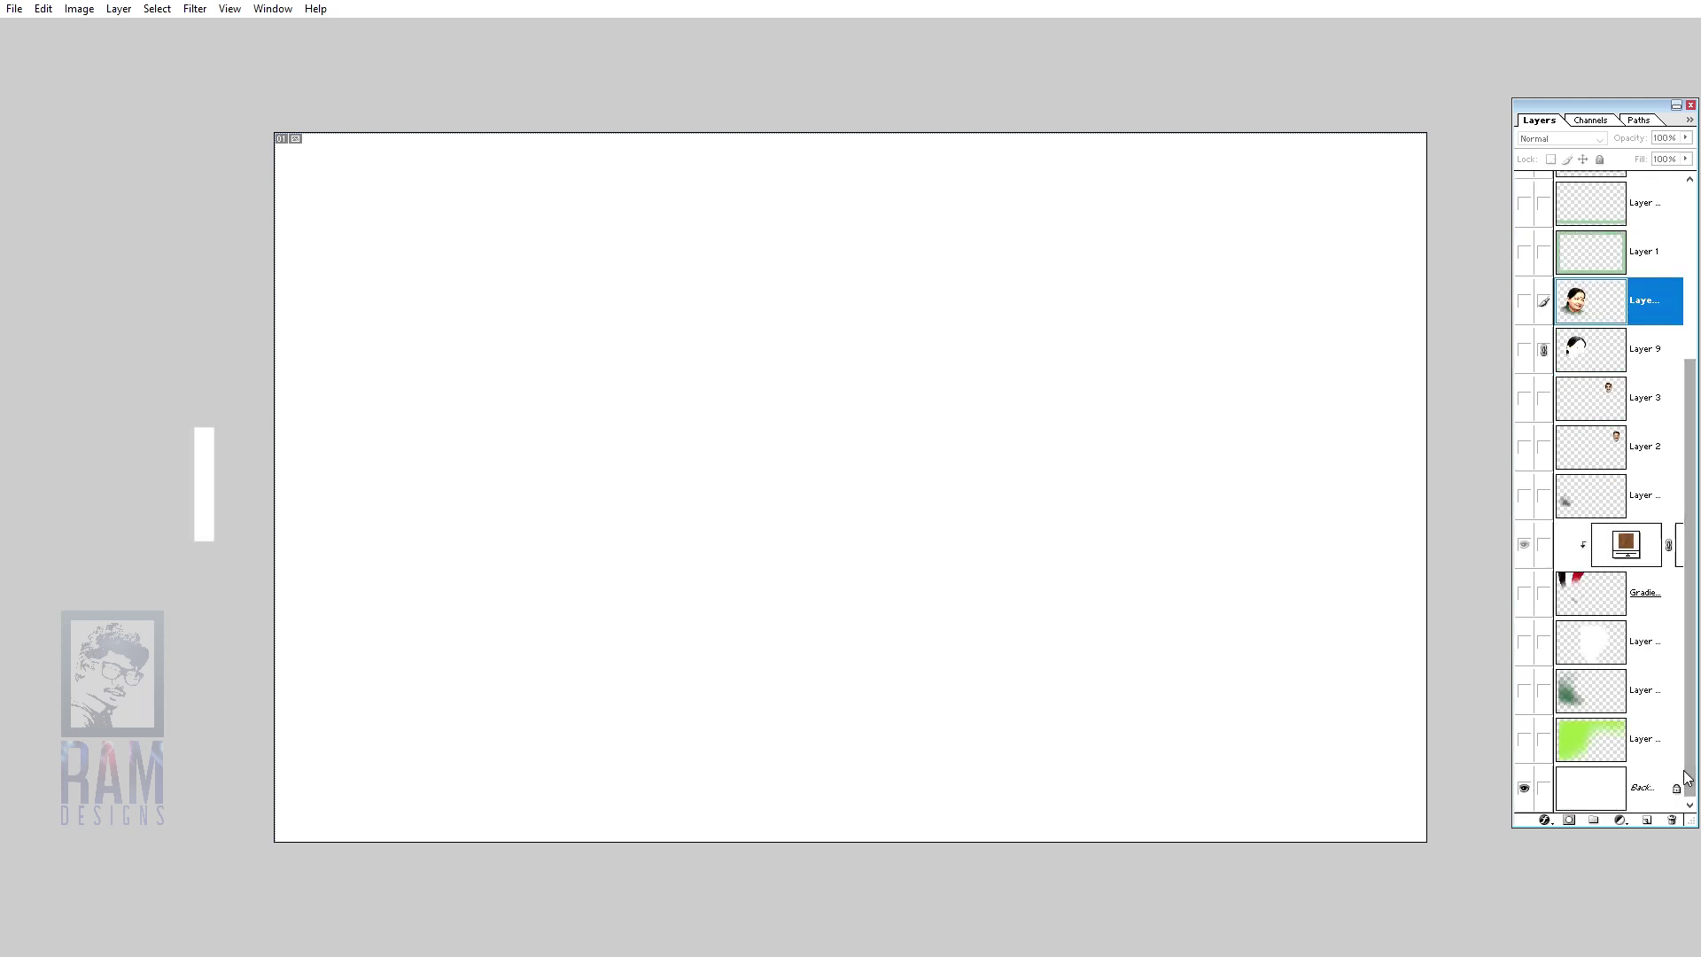
click(1524, 738)
click(1524, 691)
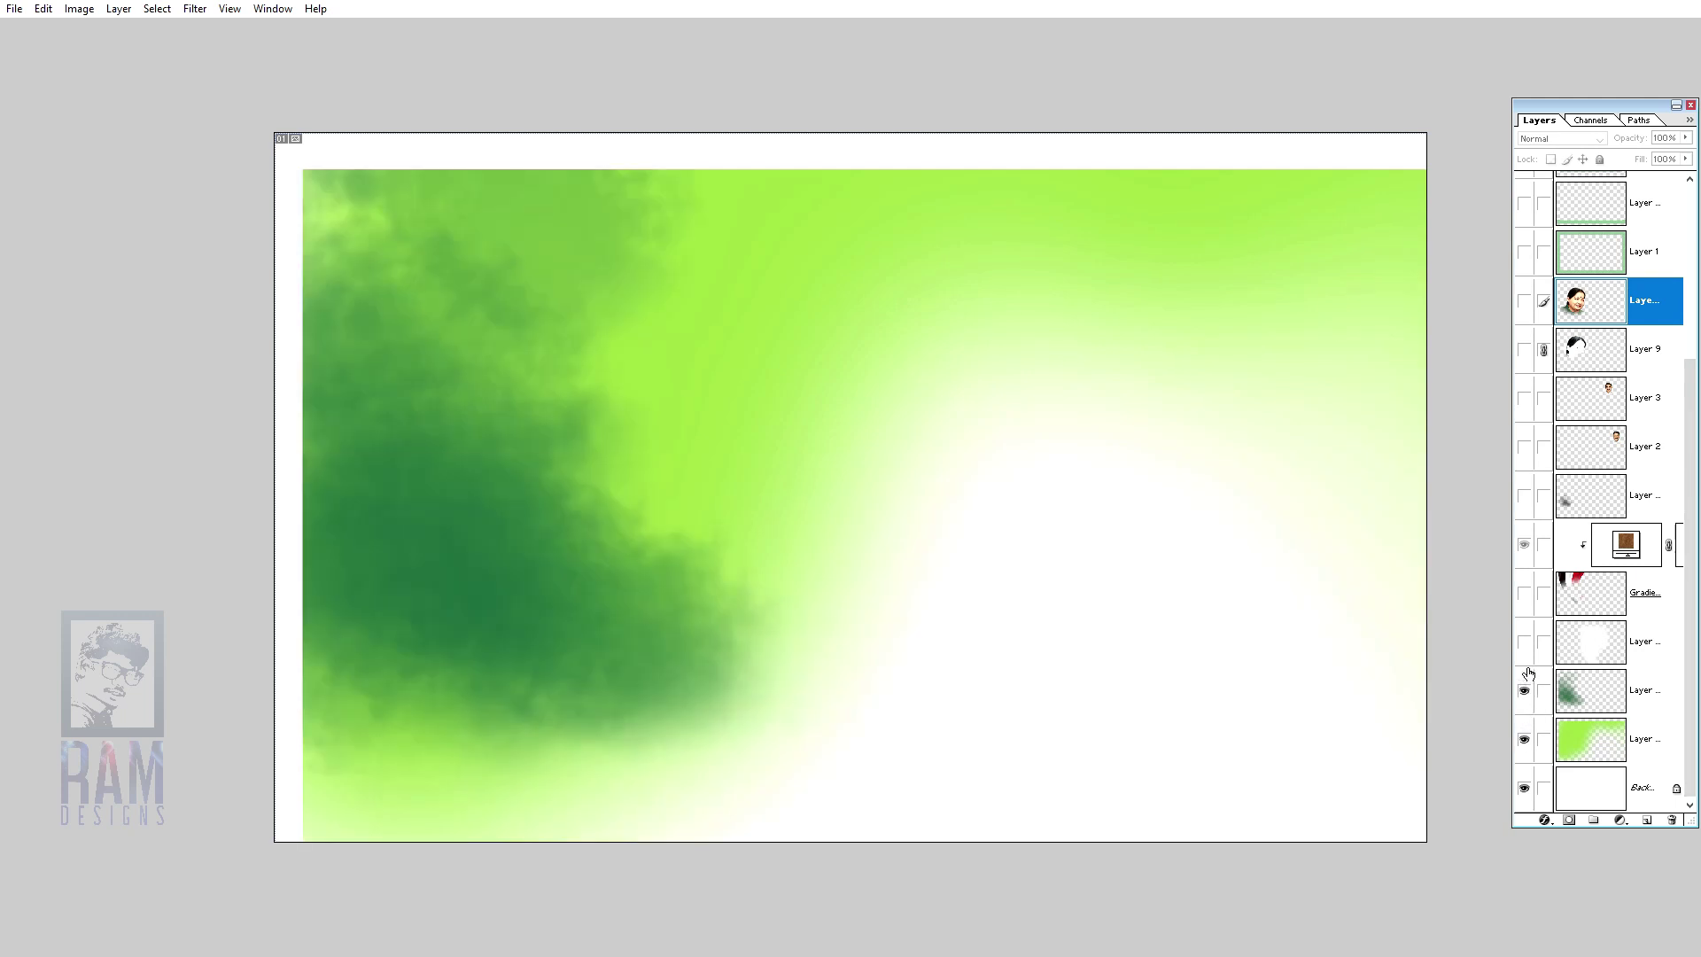
click(1524, 645)
click(1524, 593)
click(1524, 544)
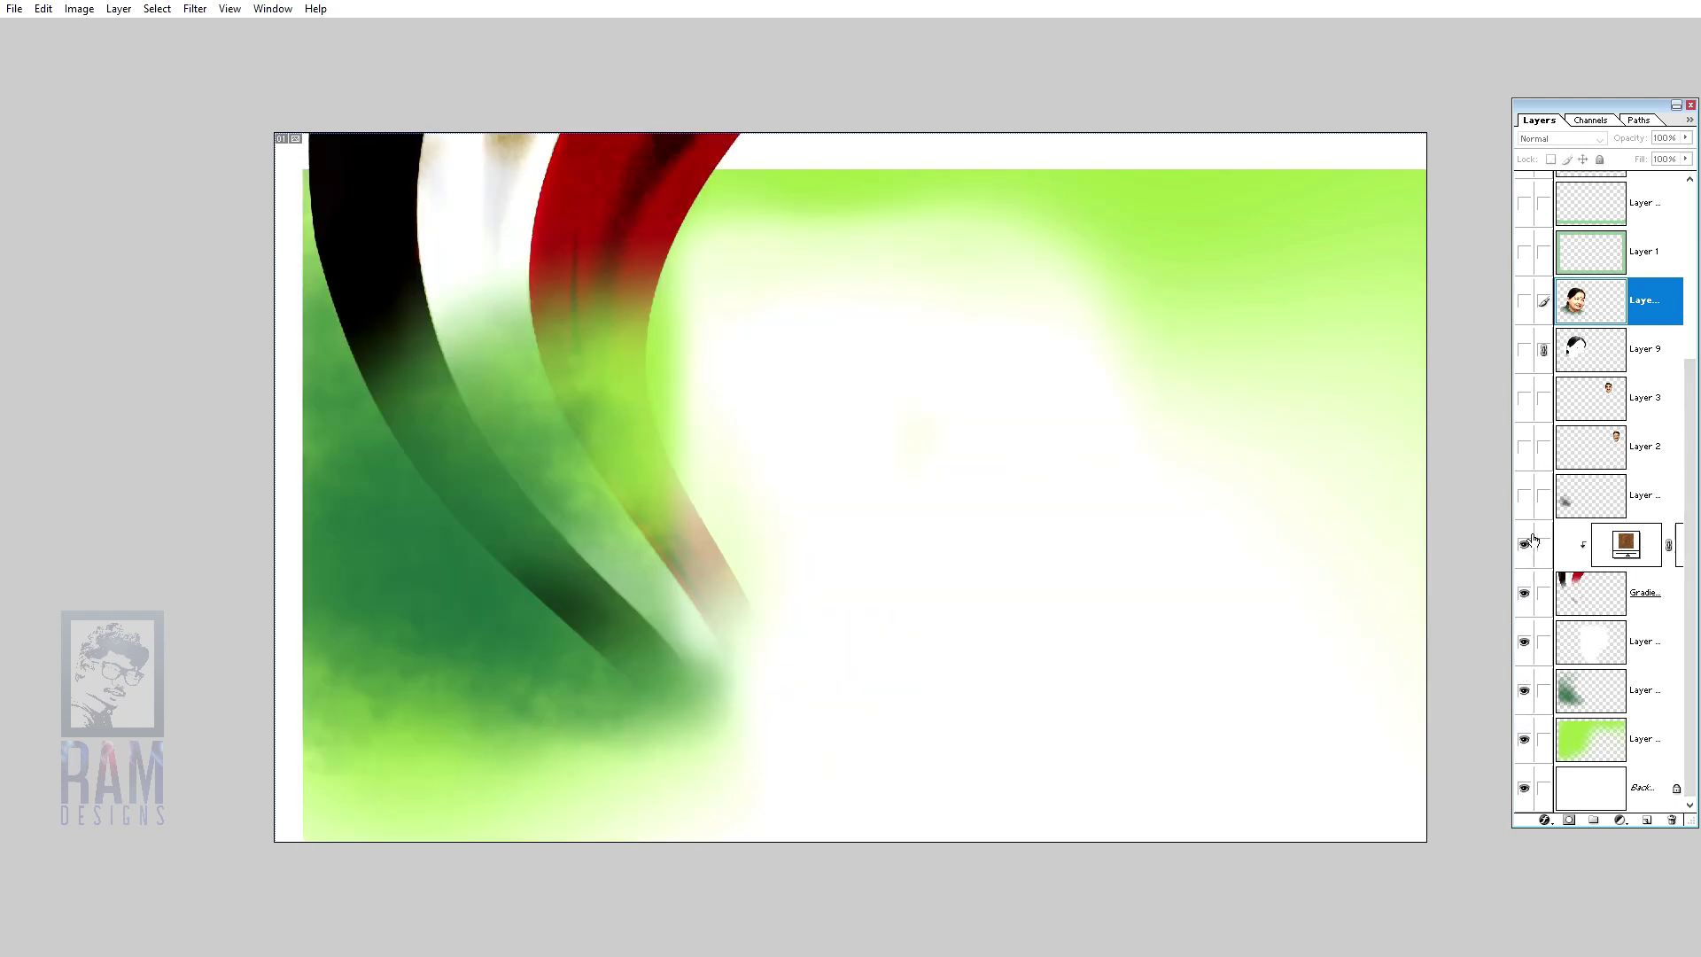
click(1524, 497)
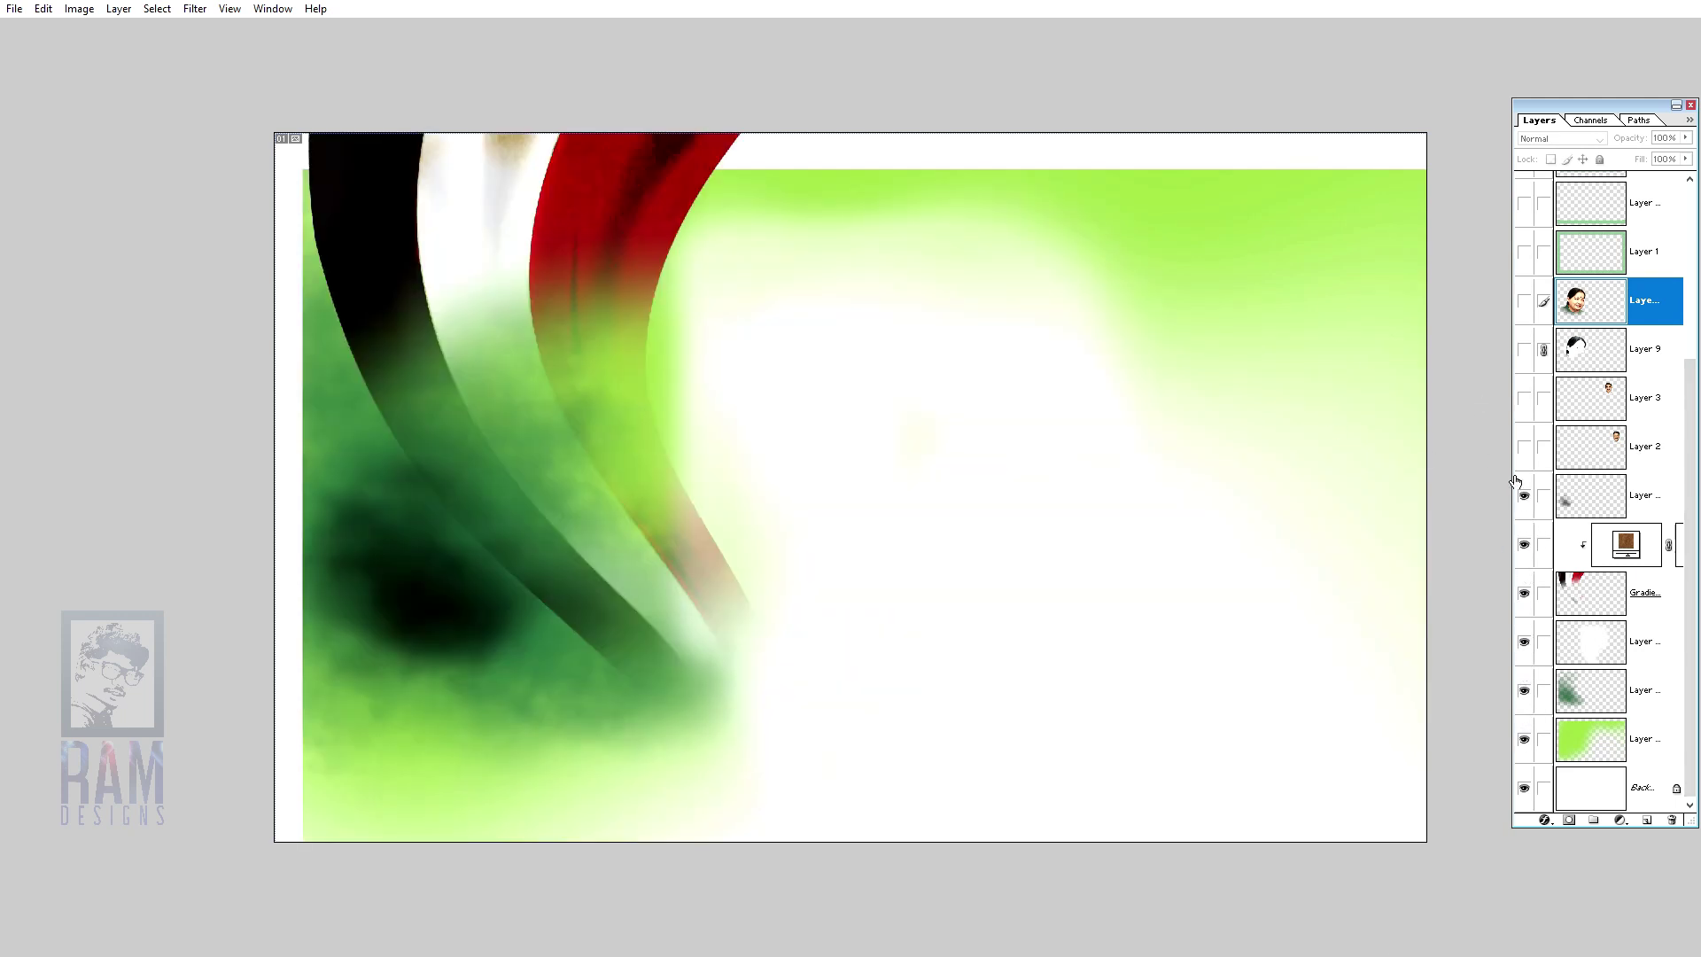
Step: Show both men's portraits, the dark hair shape and the woman's large portrait
click(1524, 447)
click(1524, 398)
click(1524, 349)
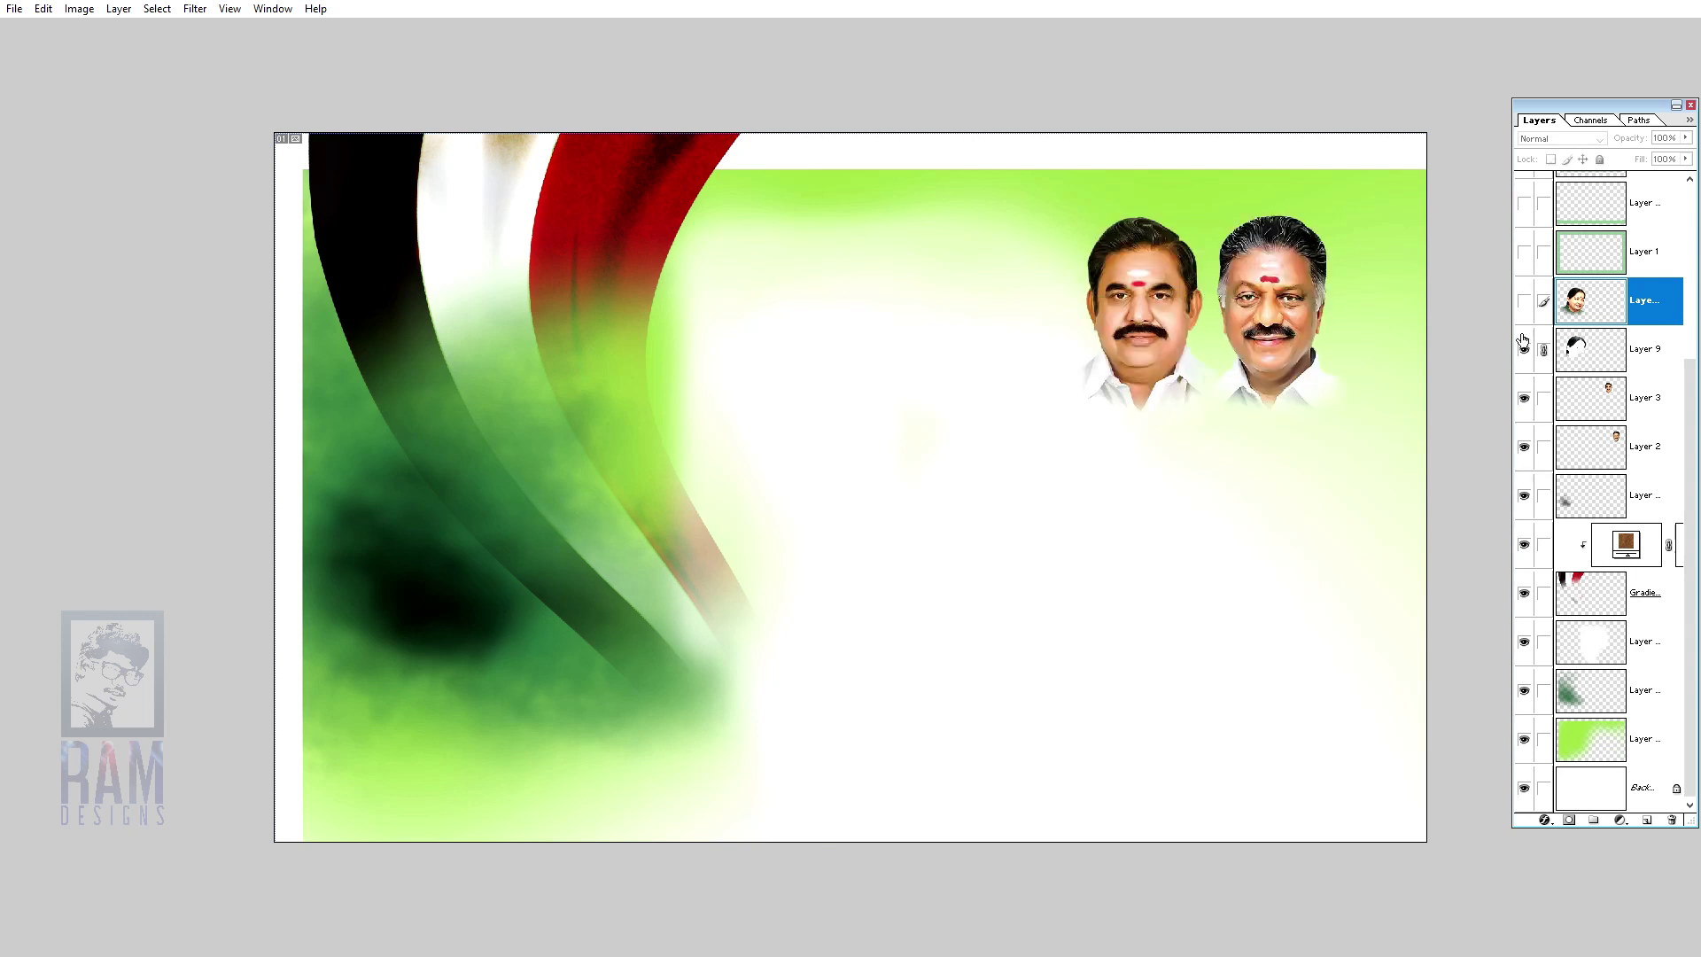
click(1524, 301)
Step: Show the green textured border, inner frame, white bottom strip, two small photos and leaf logo
scroll(1559, 372, up, 2)
click(1524, 349)
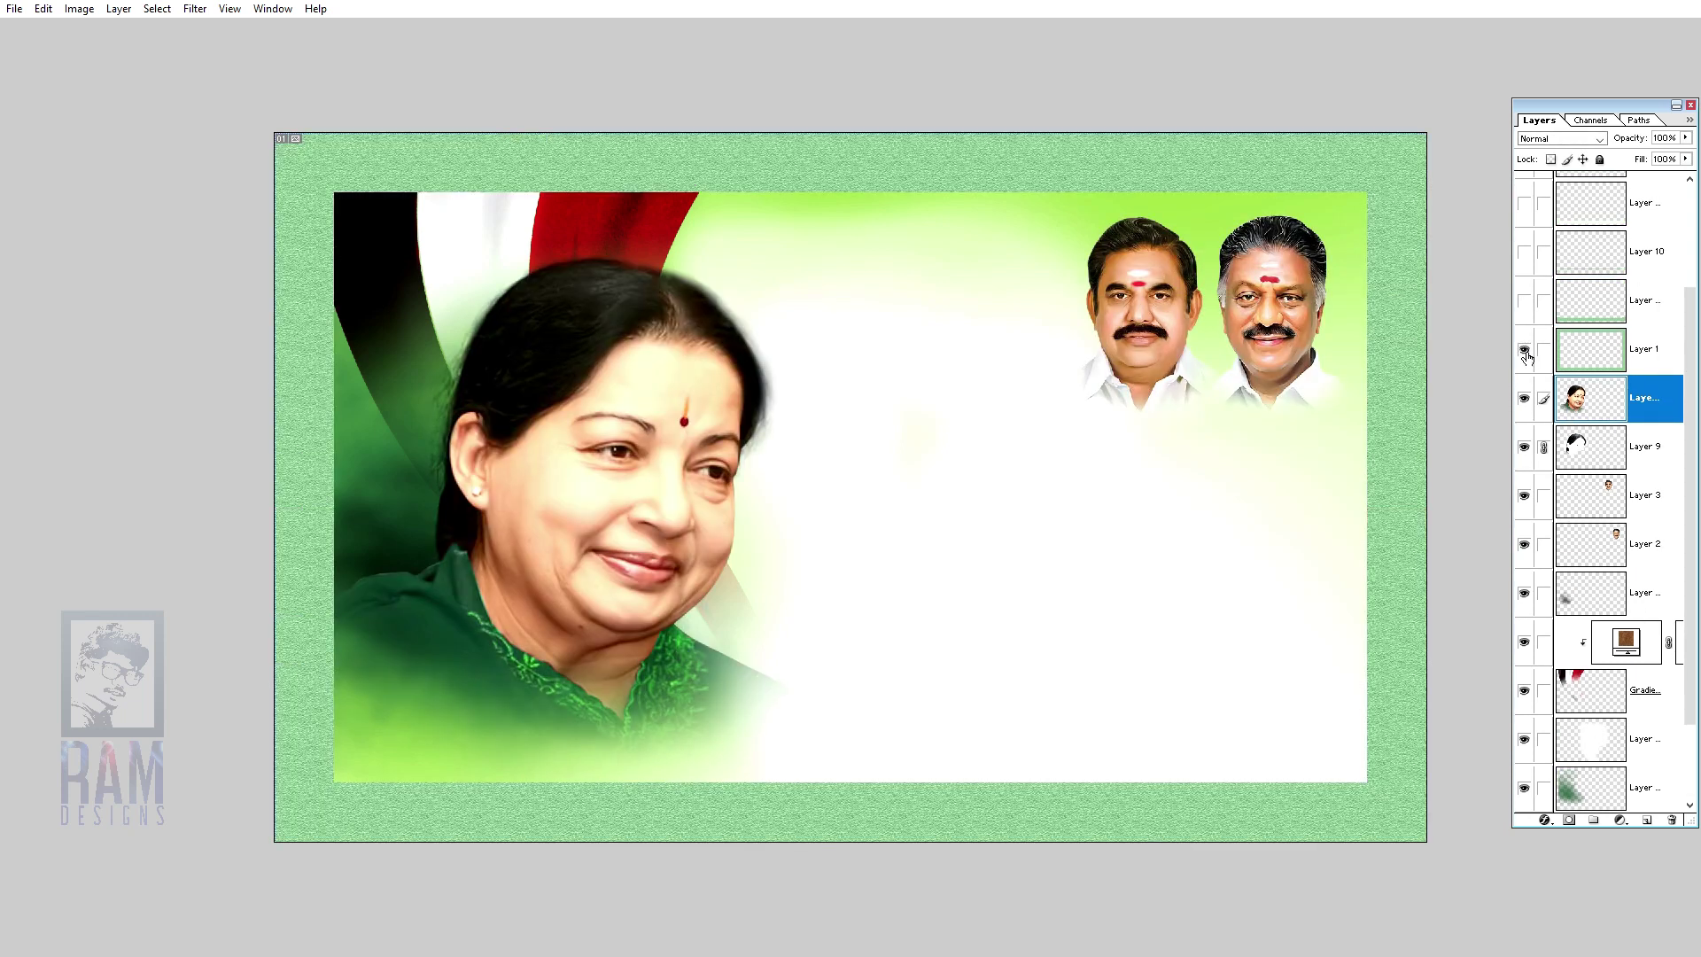
scroll(1526, 359, up, 2)
click(1524, 398)
click(1524, 349)
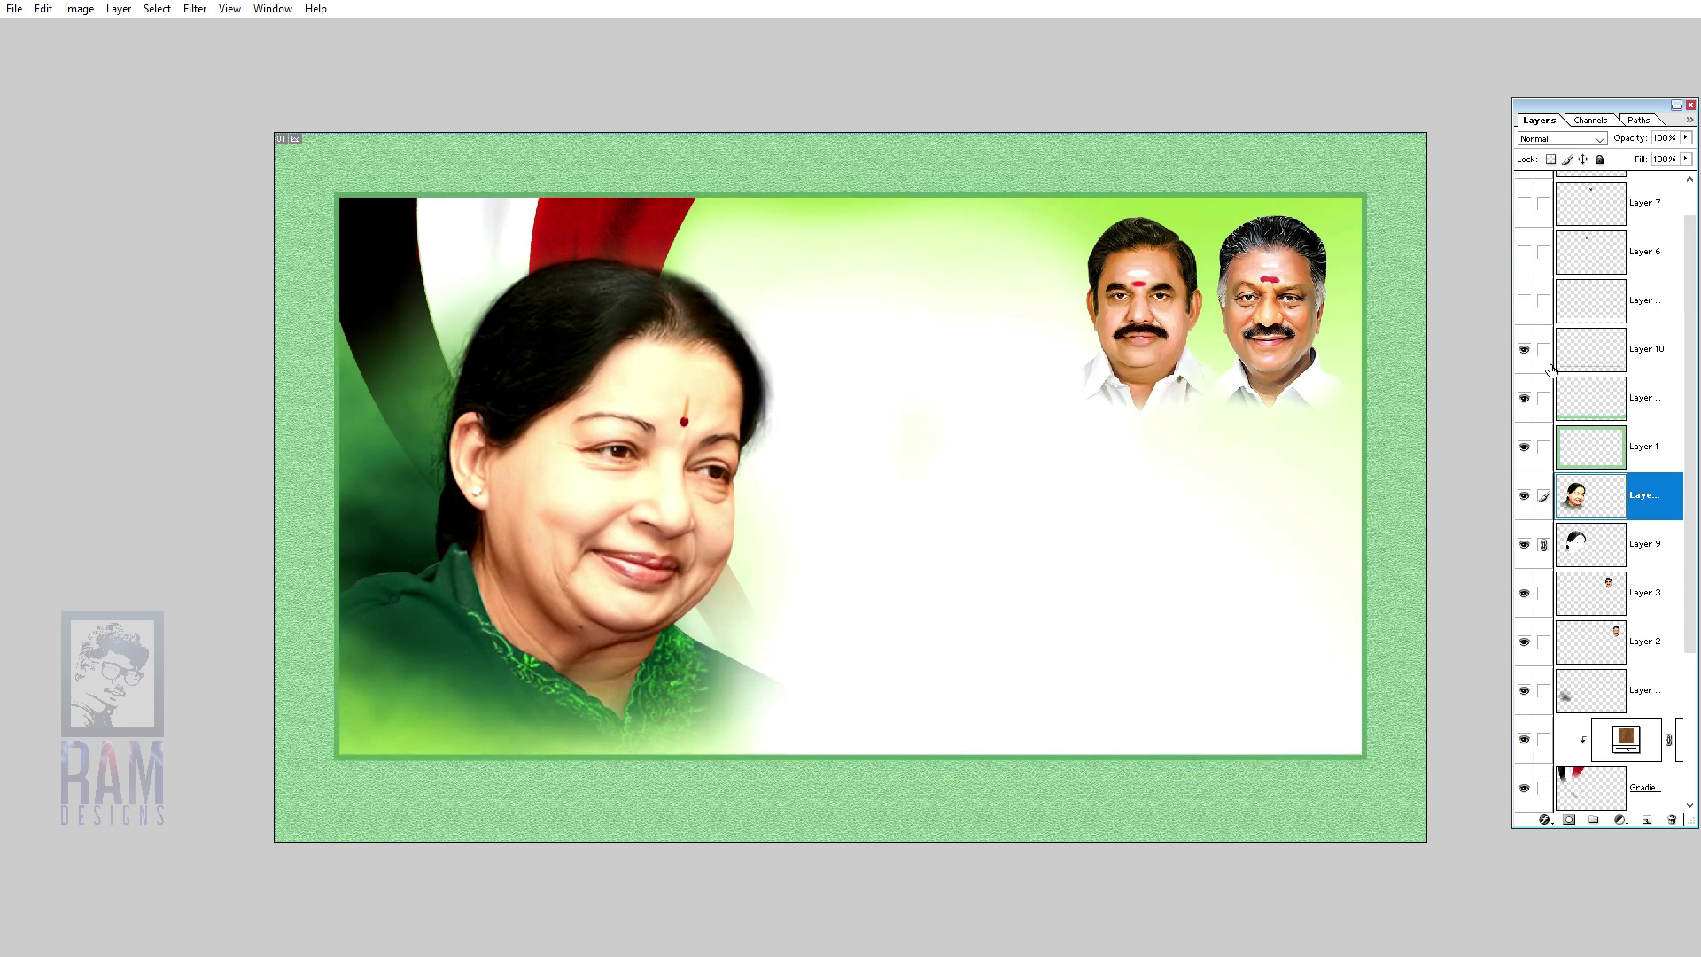
scroll(1526, 355, up, 1)
click(1524, 340)
click(1524, 293)
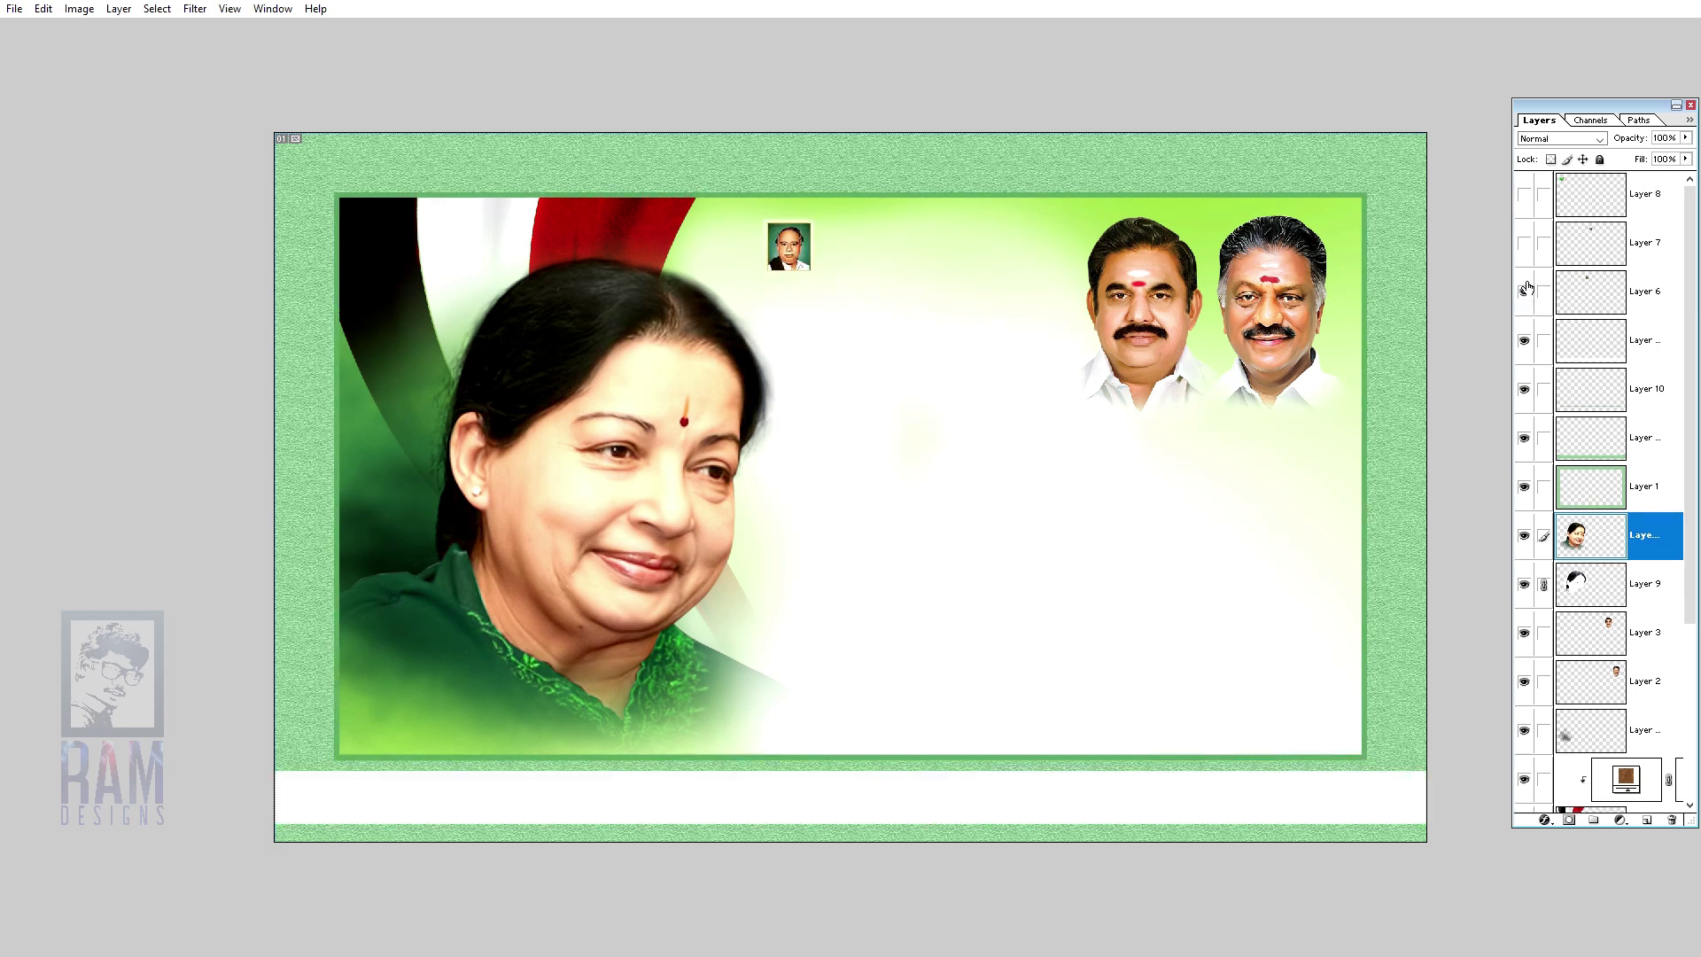
click(1524, 244)
click(1523, 195)
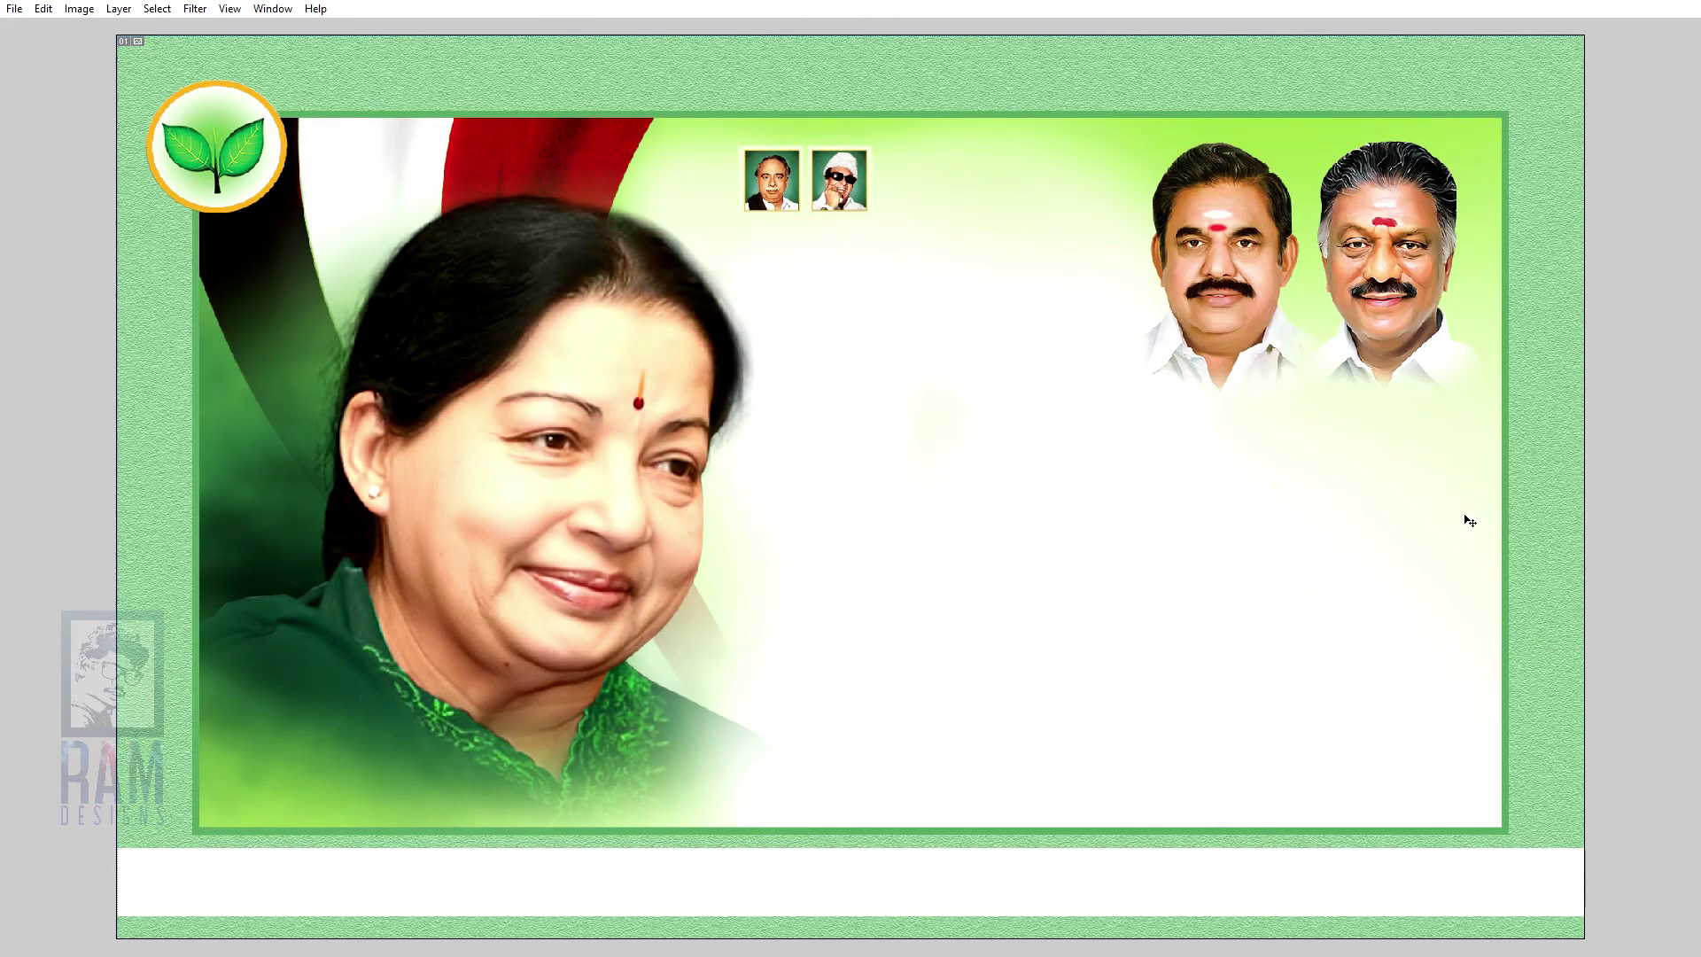
Step: Close 02a.psd without saving and open the rainbow-gradient banner with Tamil text
key(ctrl+w)
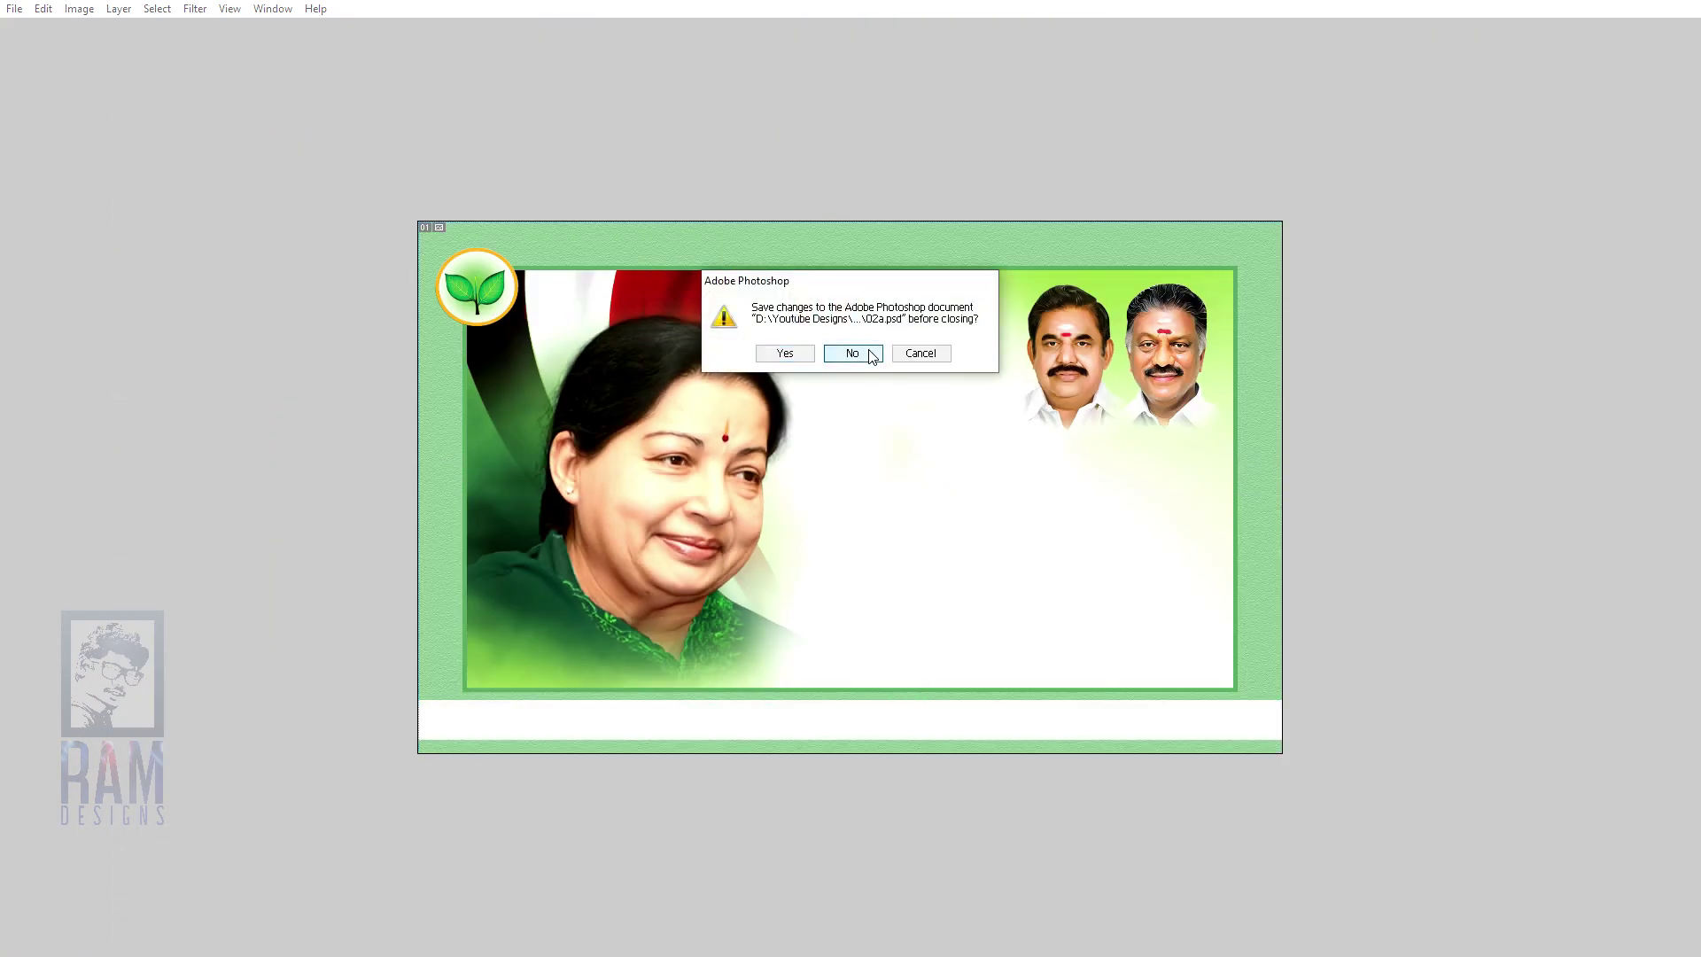
click(868, 353)
key(ctrl+o)
double_click(706, 304)
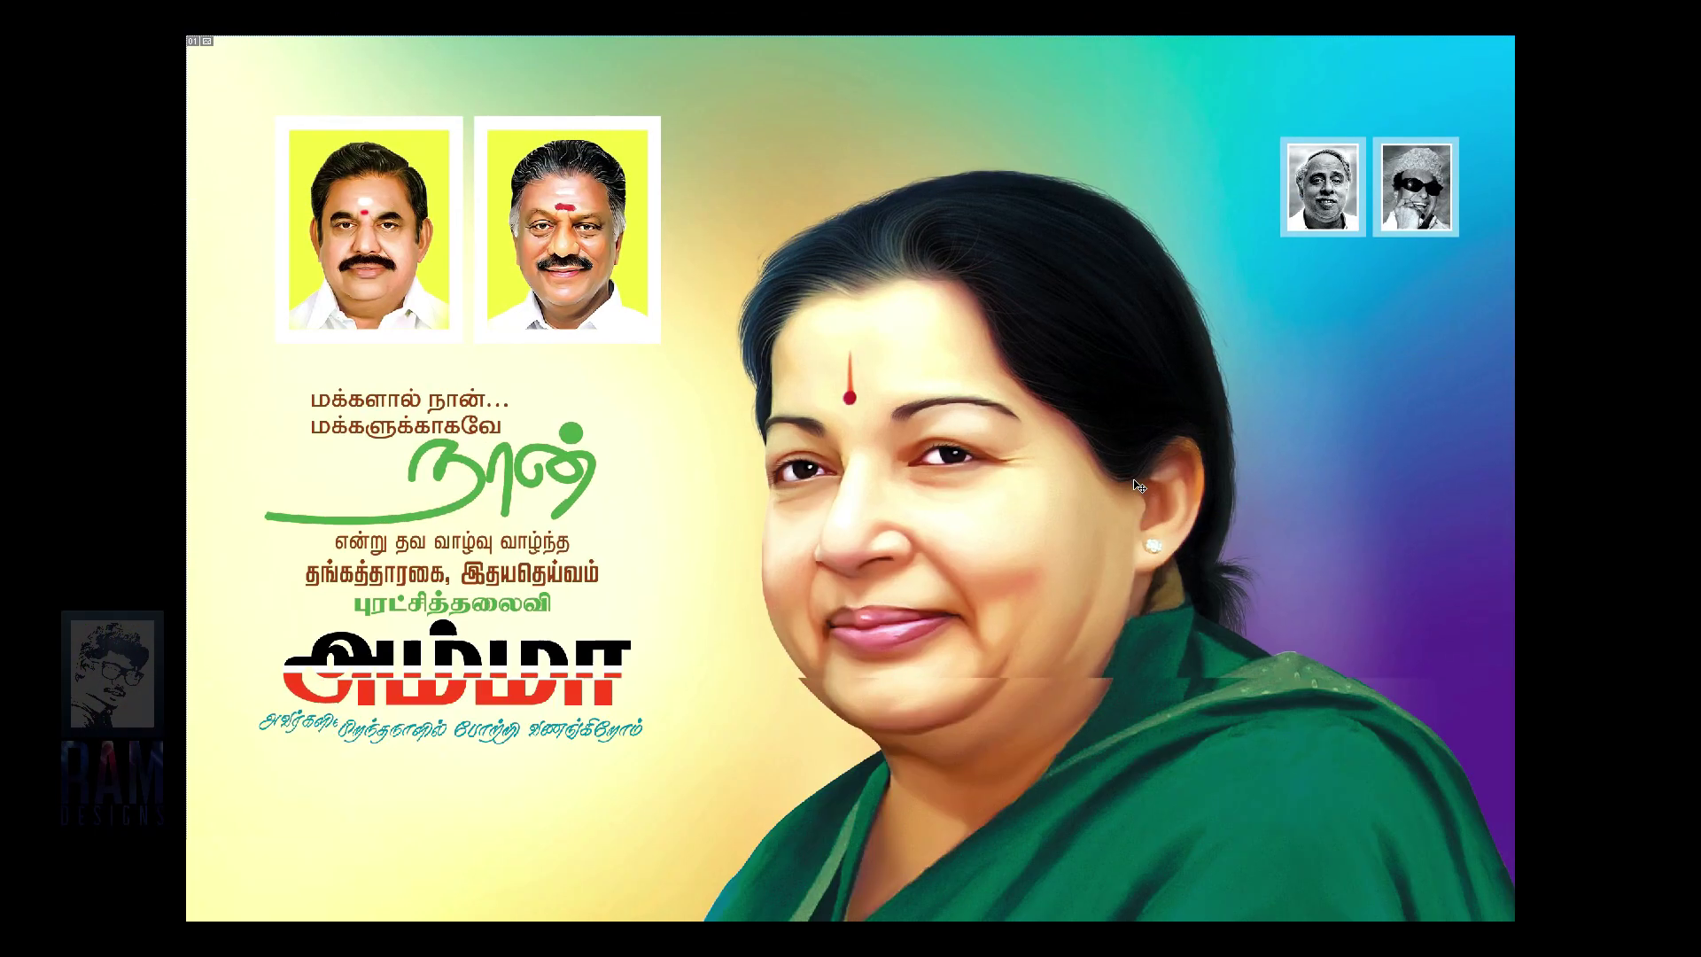
Step: Hide the blue, cyan, purple, teal, orange and yellow glows and the white ear shape
key(F7)
scroll(1645, 491, down, 5)
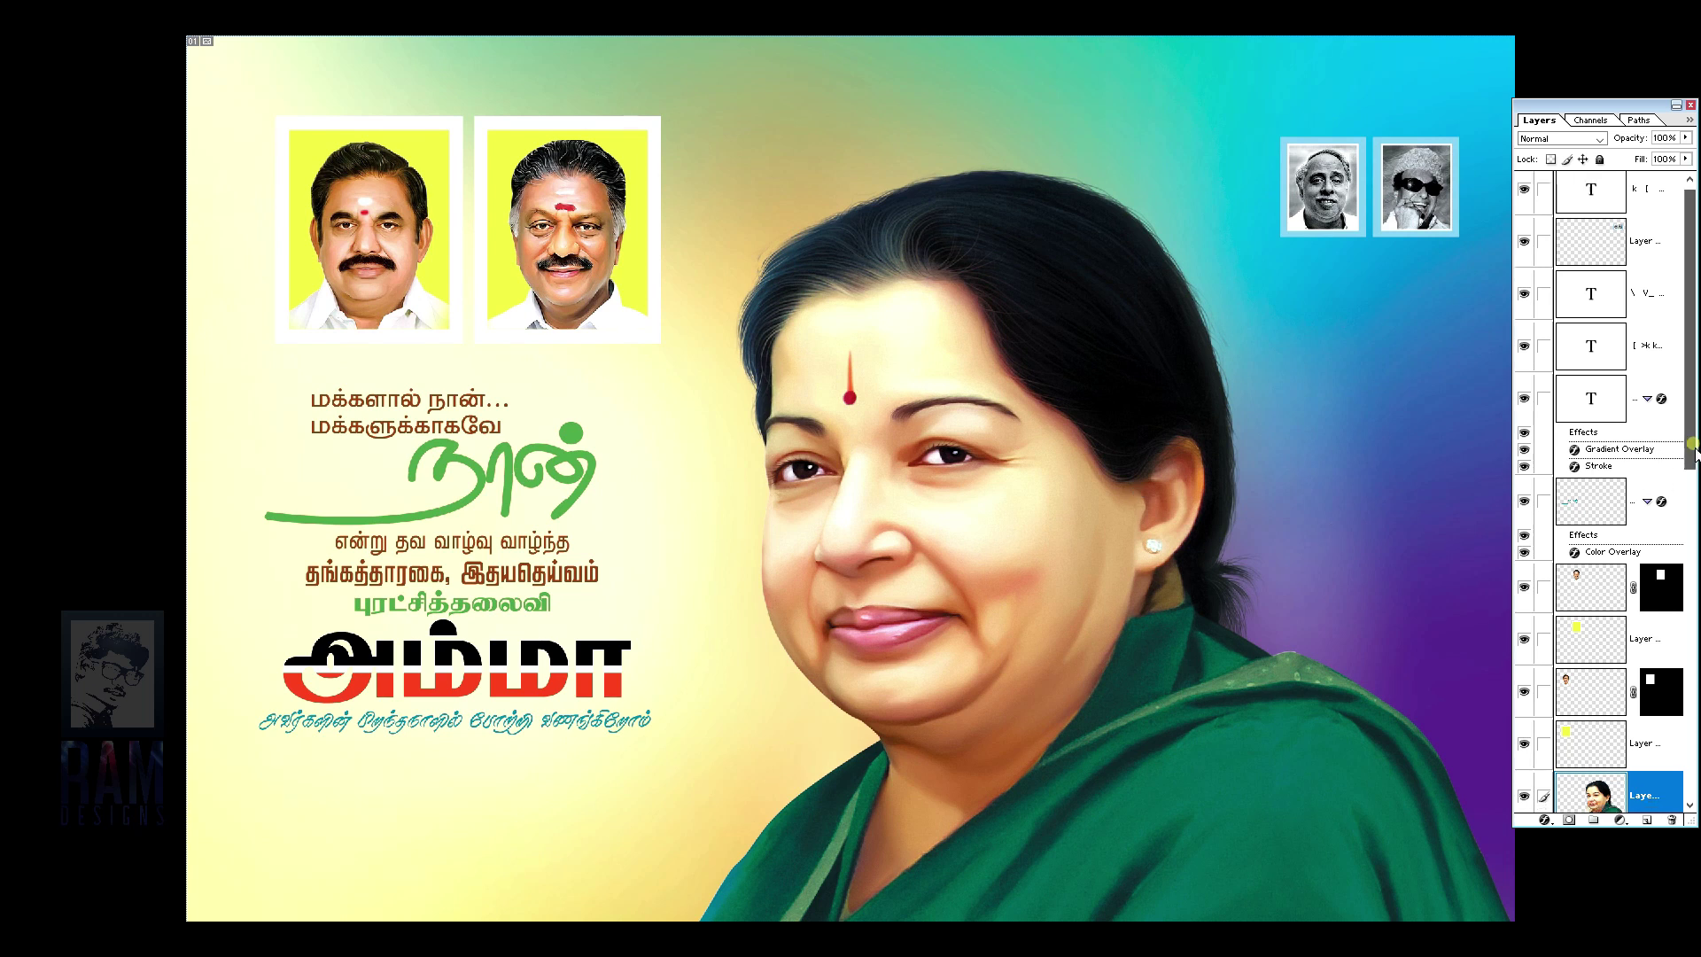
scroll(1644, 491, down, 5)
scroll(1644, 491, down, 2)
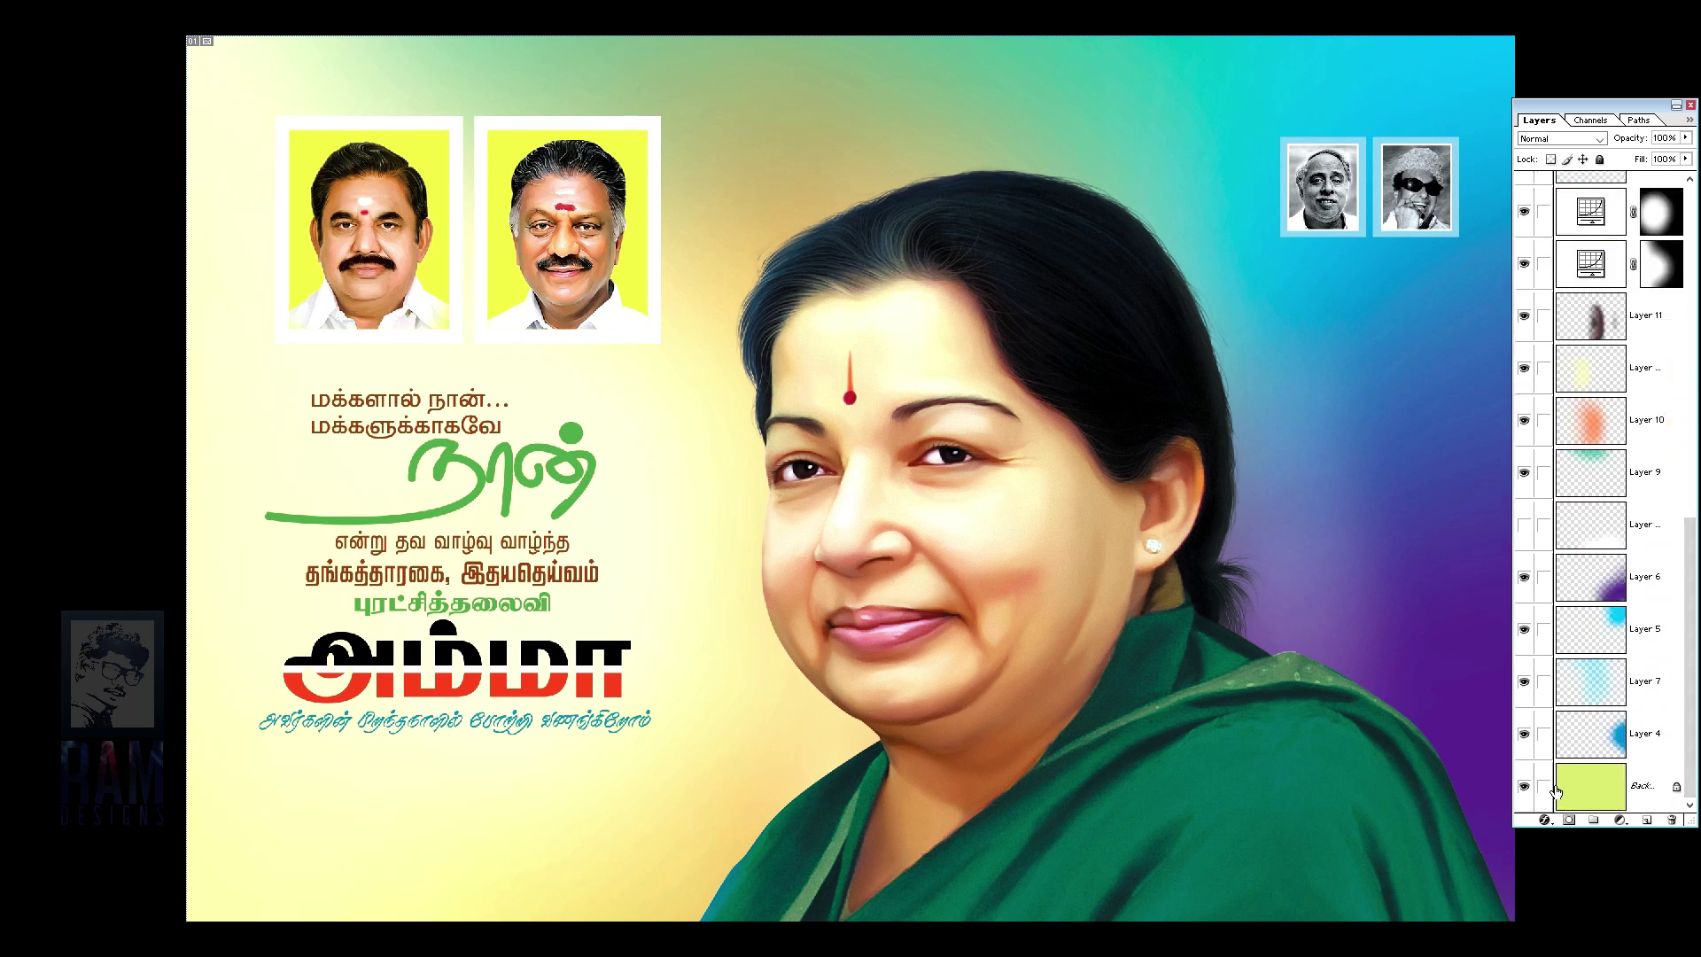
click(1524, 732)
click(1524, 681)
click(1524, 629)
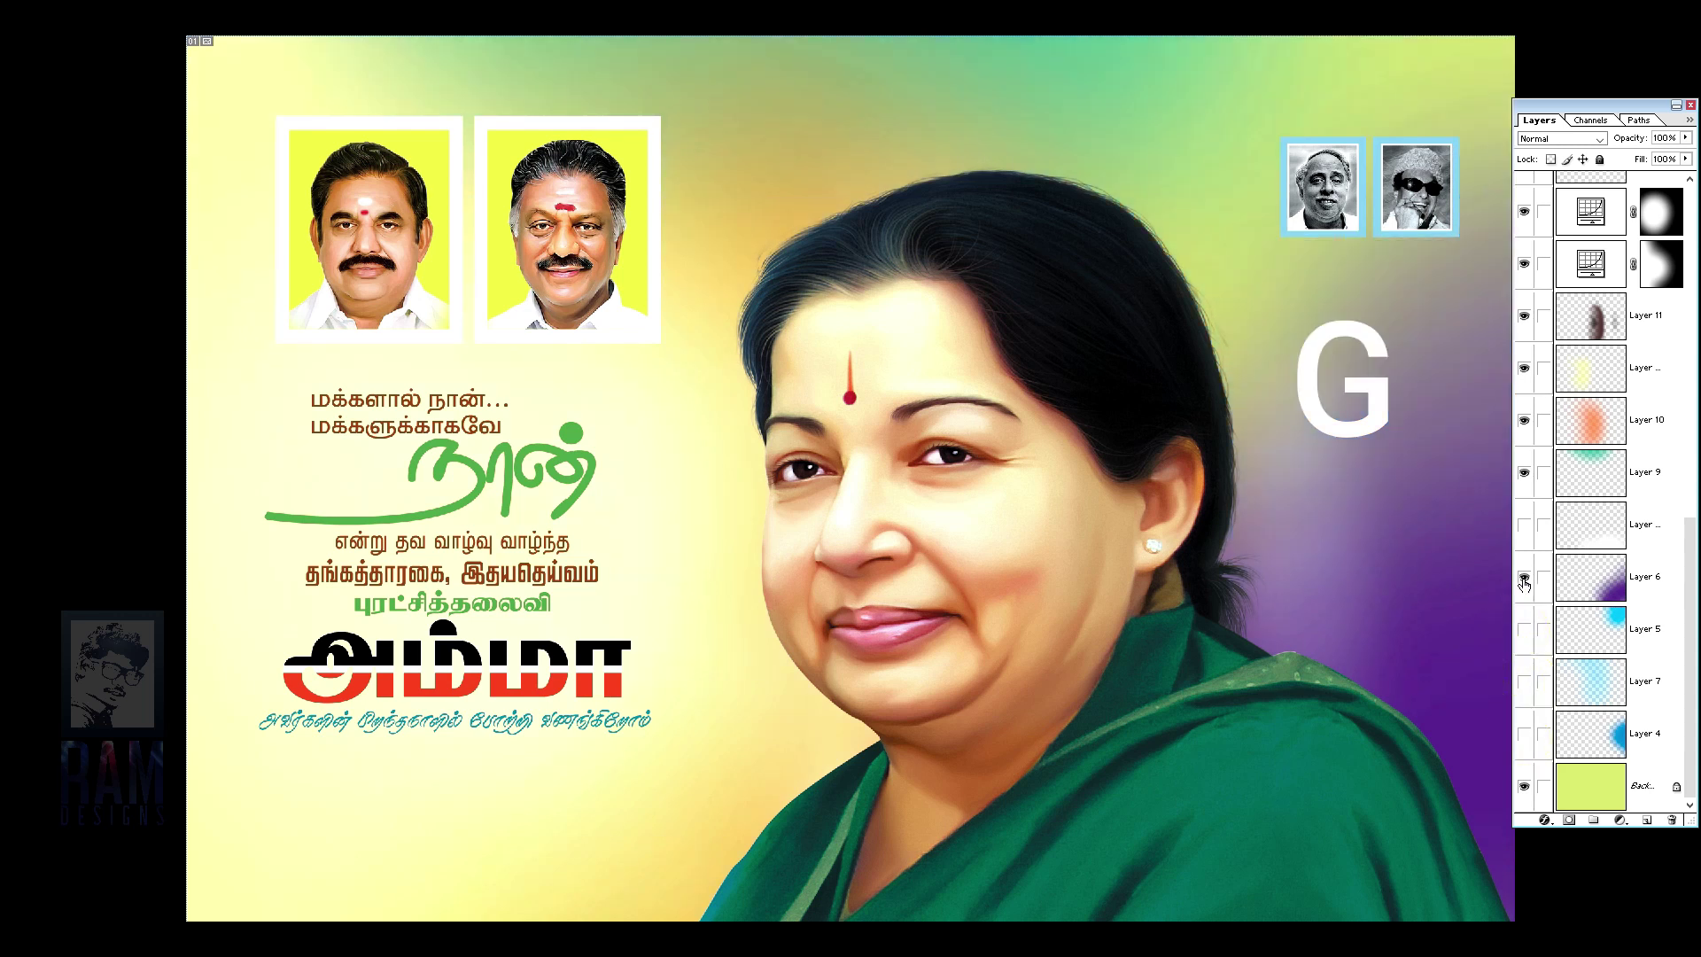
click(1524, 576)
click(1524, 472)
click(1524, 420)
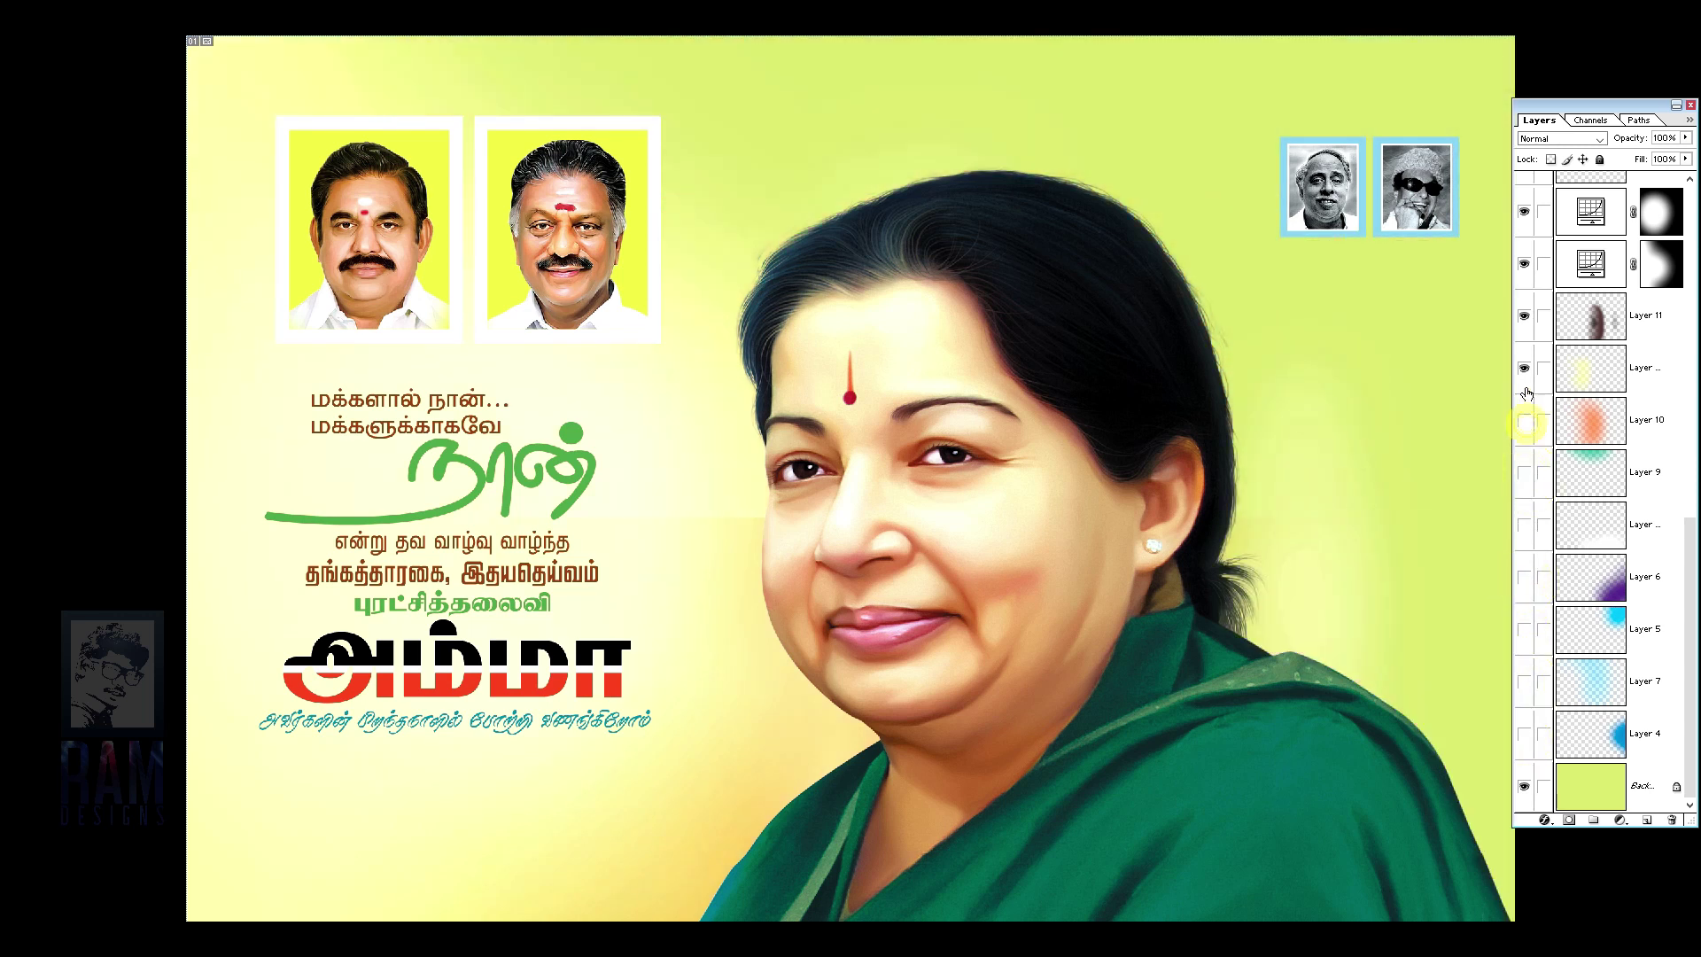
click(1524, 368)
click(1524, 315)
Step: Hide both brightening adjustments, Layer 17, the woman's large portrait and the first photo's frame
scroll(1525, 292, up, 3)
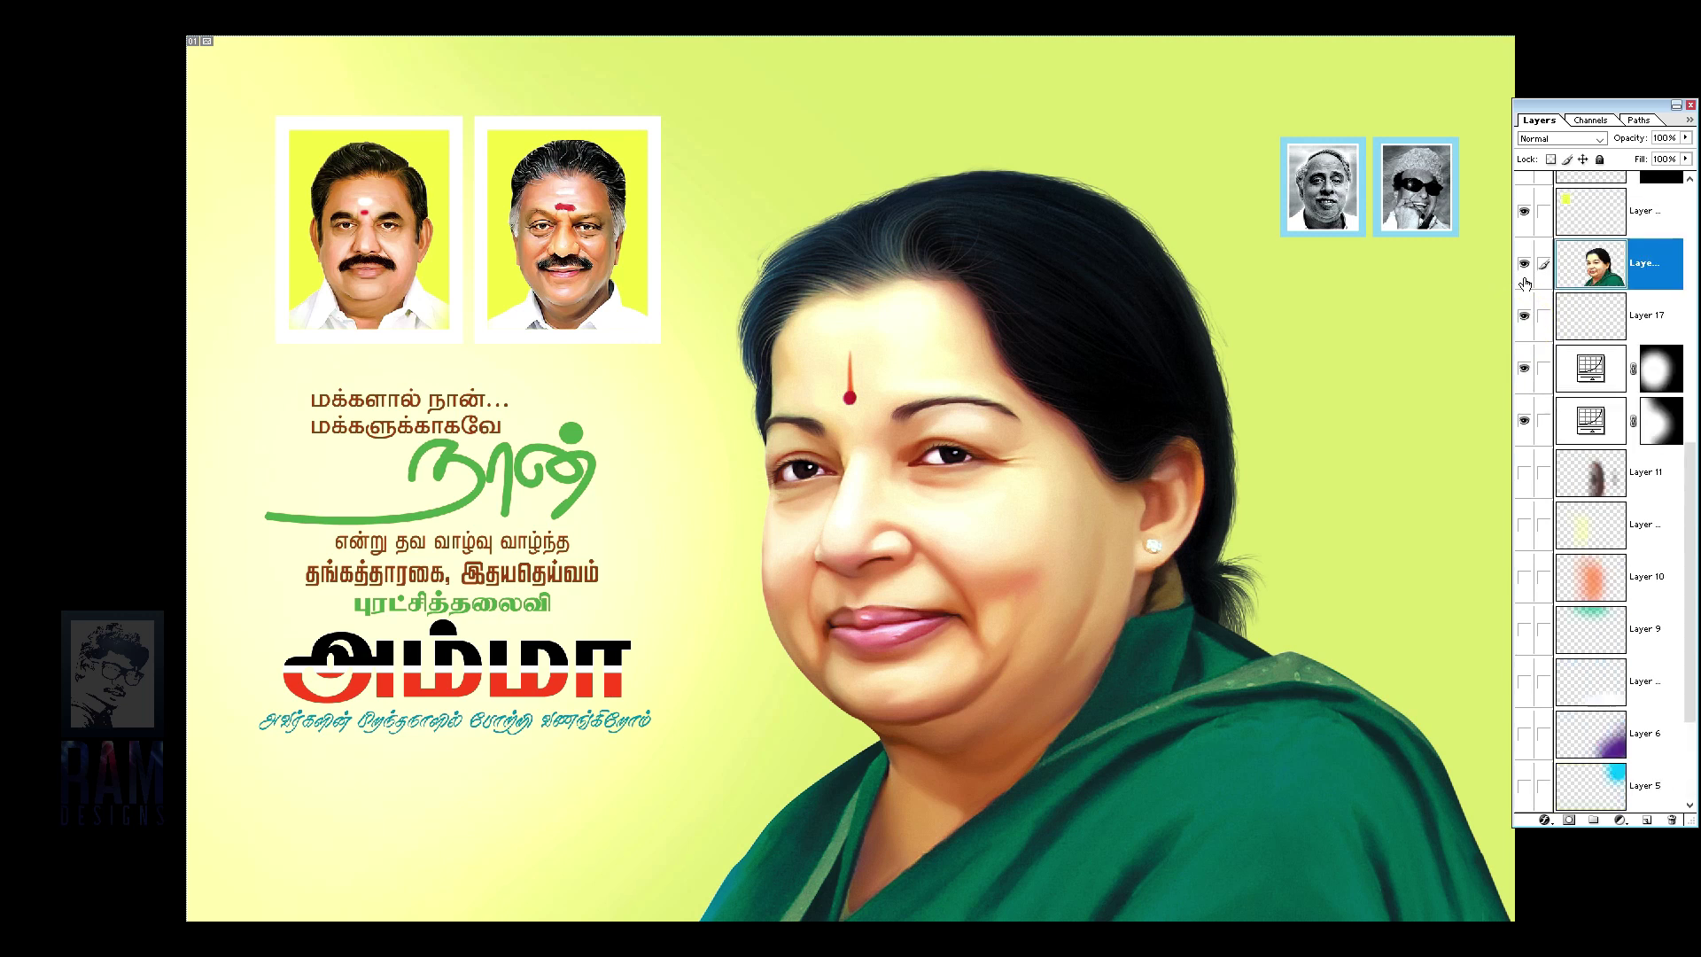
click(1524, 420)
click(1524, 367)
click(1524, 315)
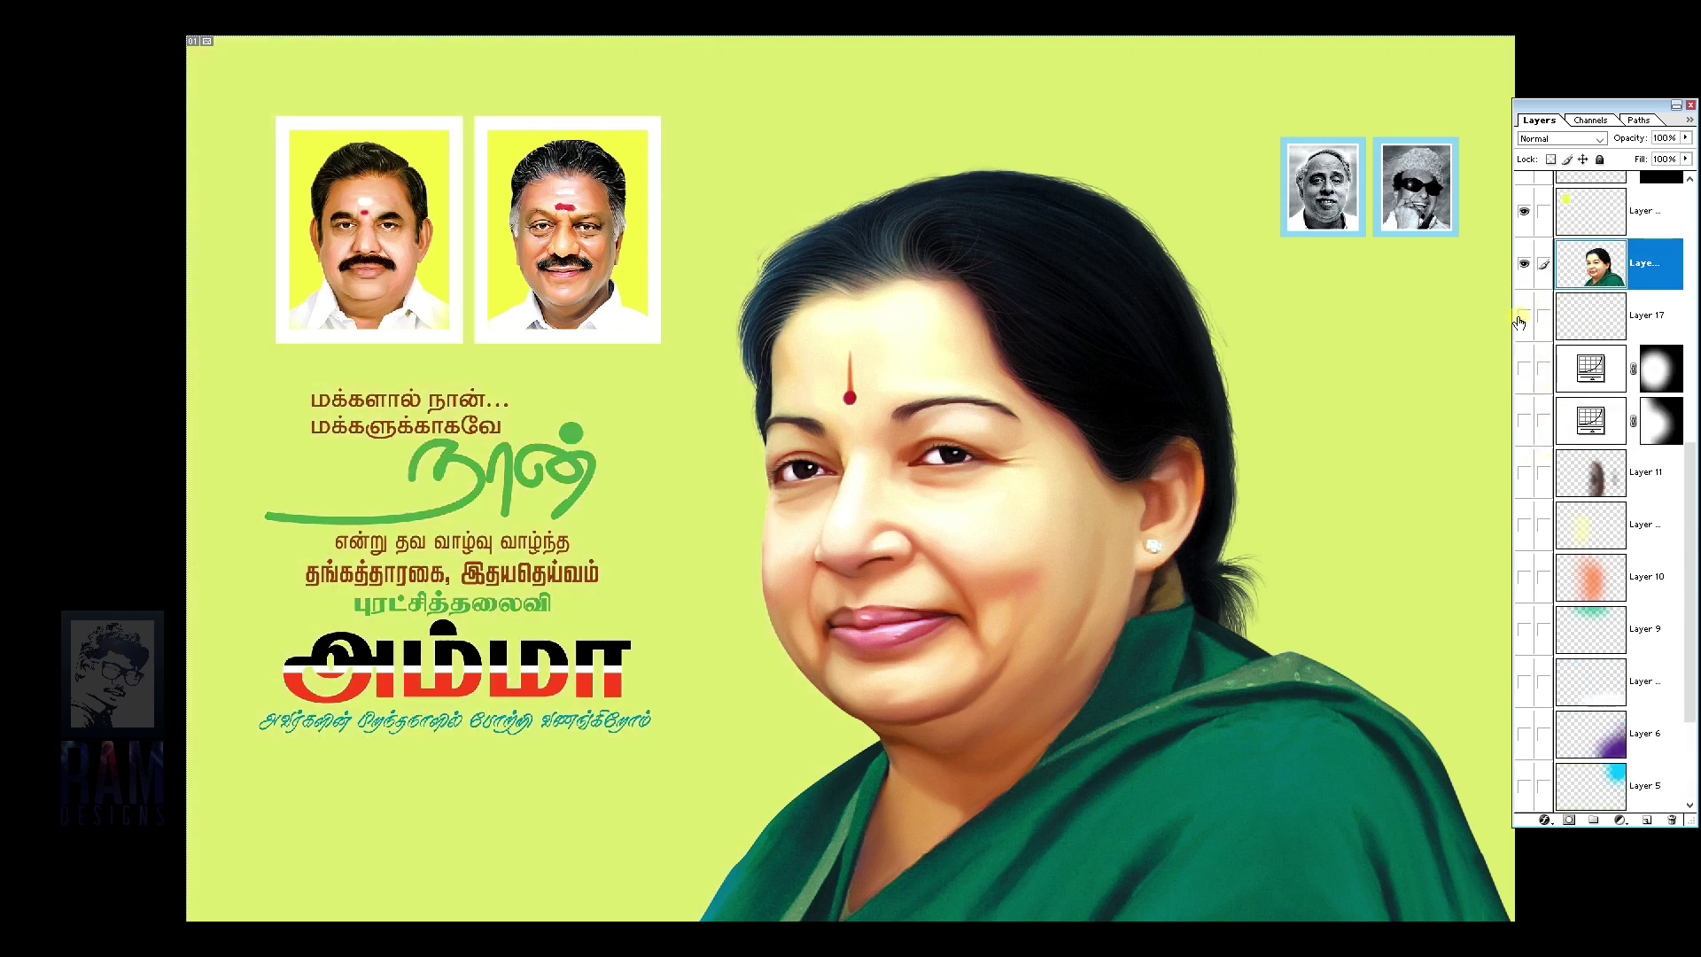
click(1524, 263)
click(1524, 211)
Step: Hide both small portrait photos with their frames, the green நான் lettering and the அம்மா title
scroll(1542, 354, up, 3)
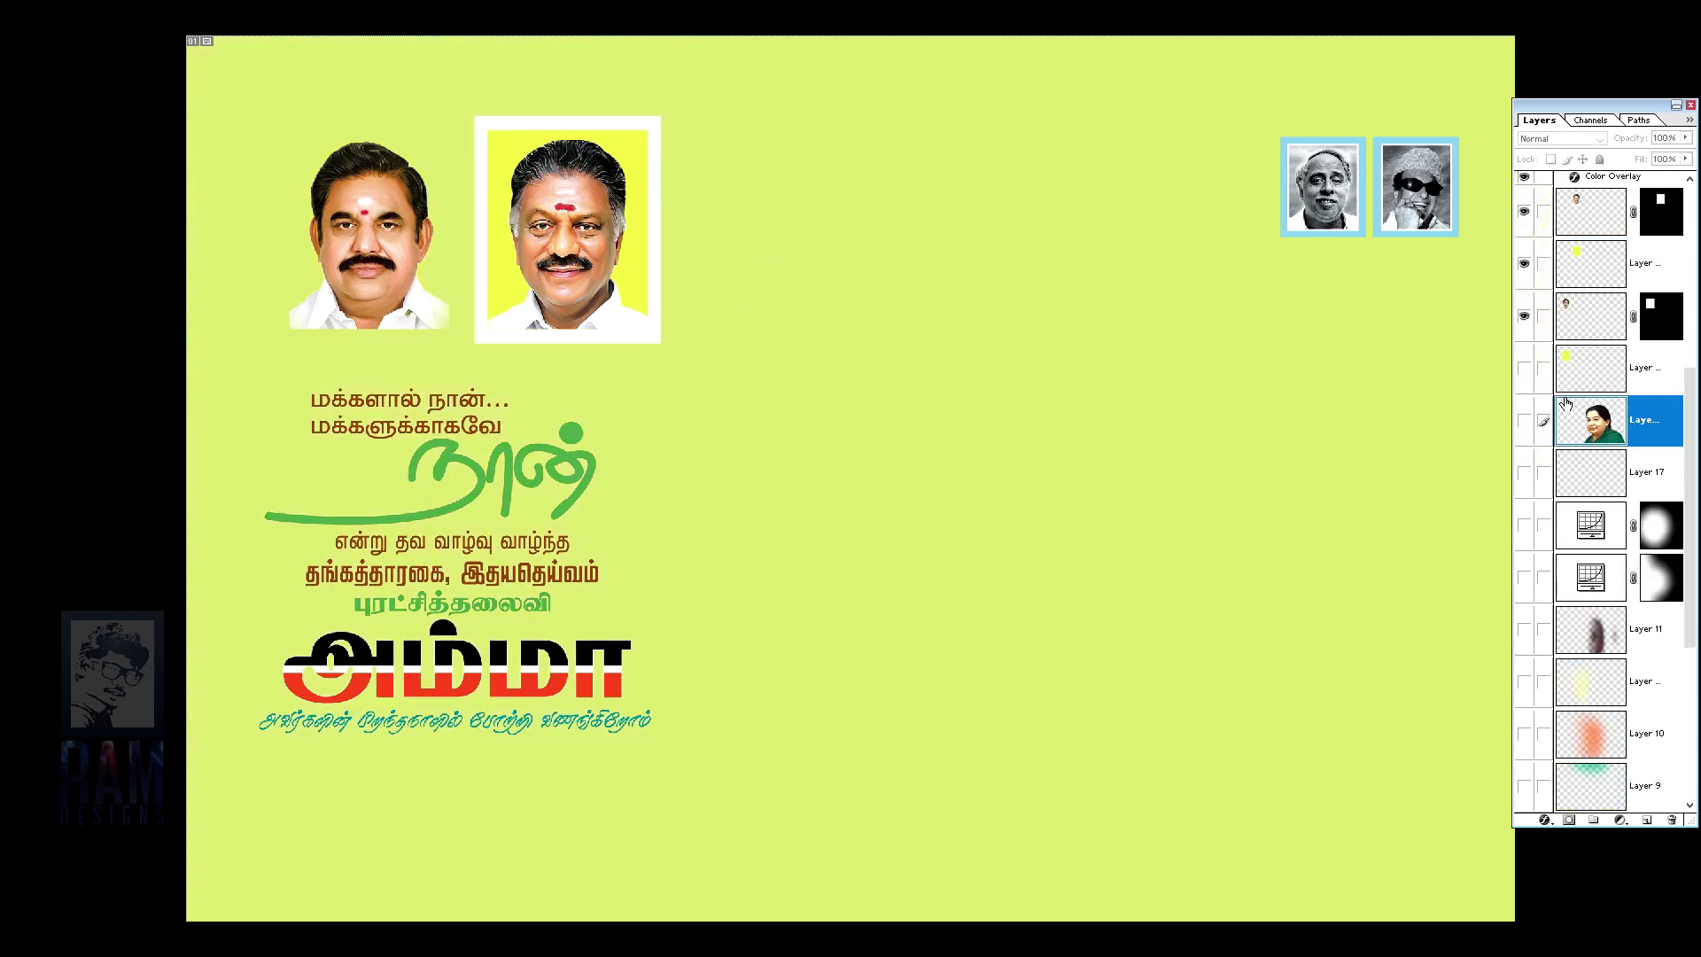
scroll(1554, 445, up, 3)
click(1525, 474)
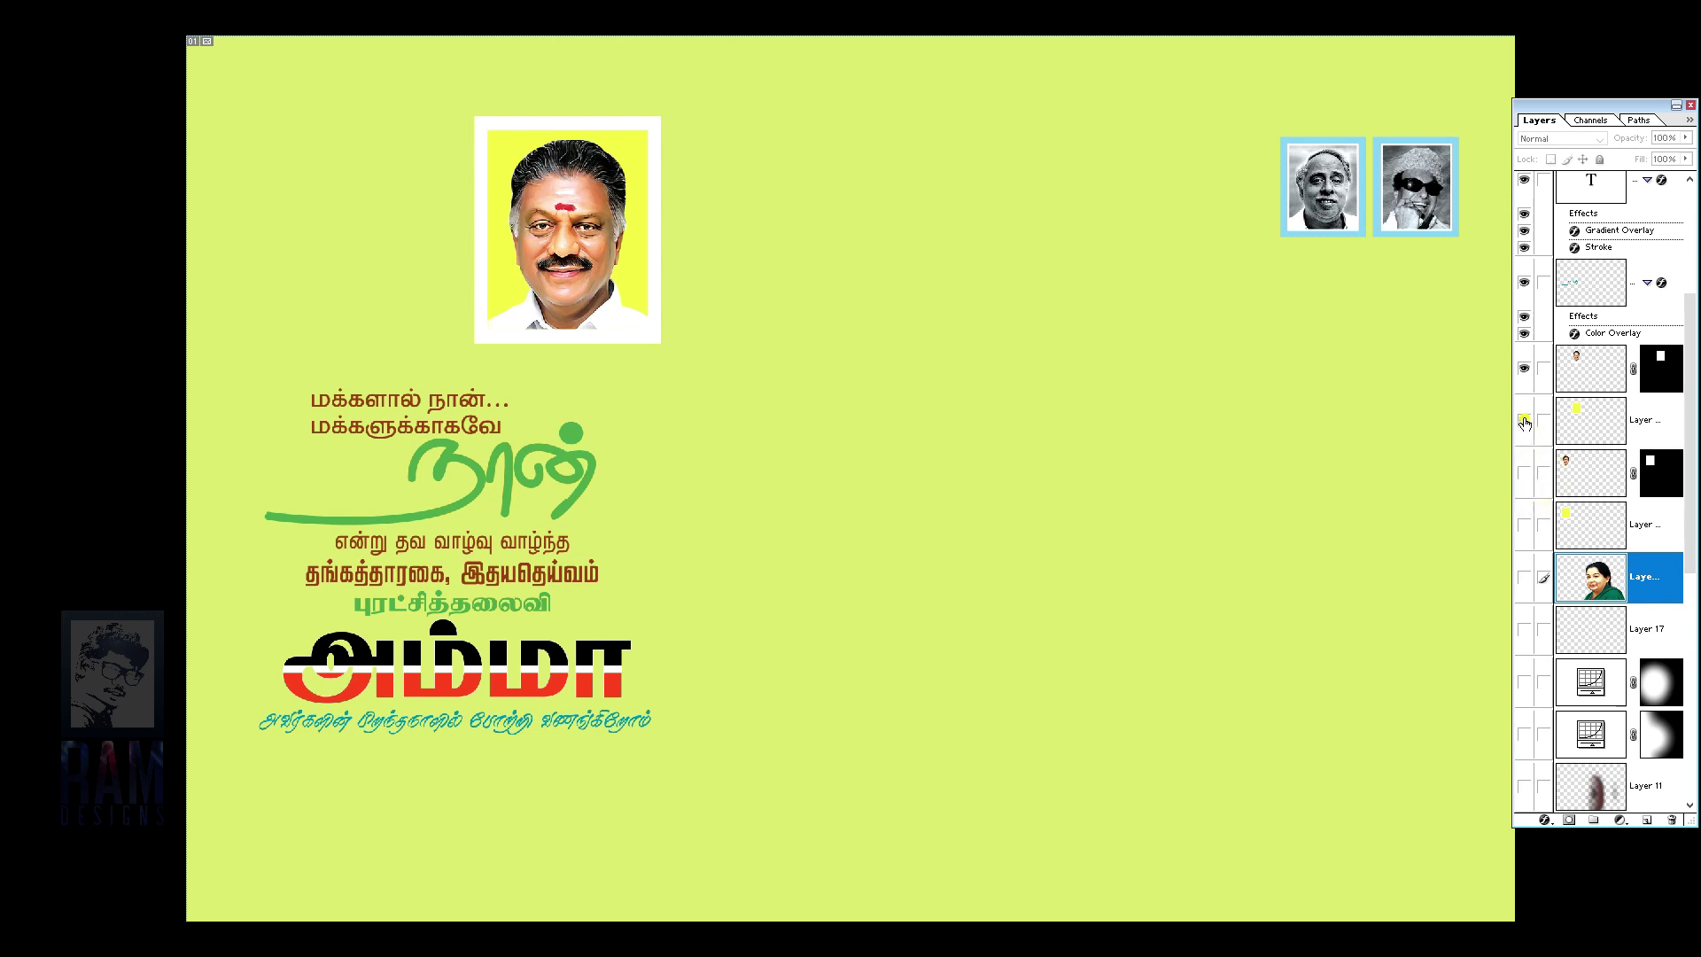
click(1524, 421)
click(1524, 367)
scroll(1584, 322, up, 2)
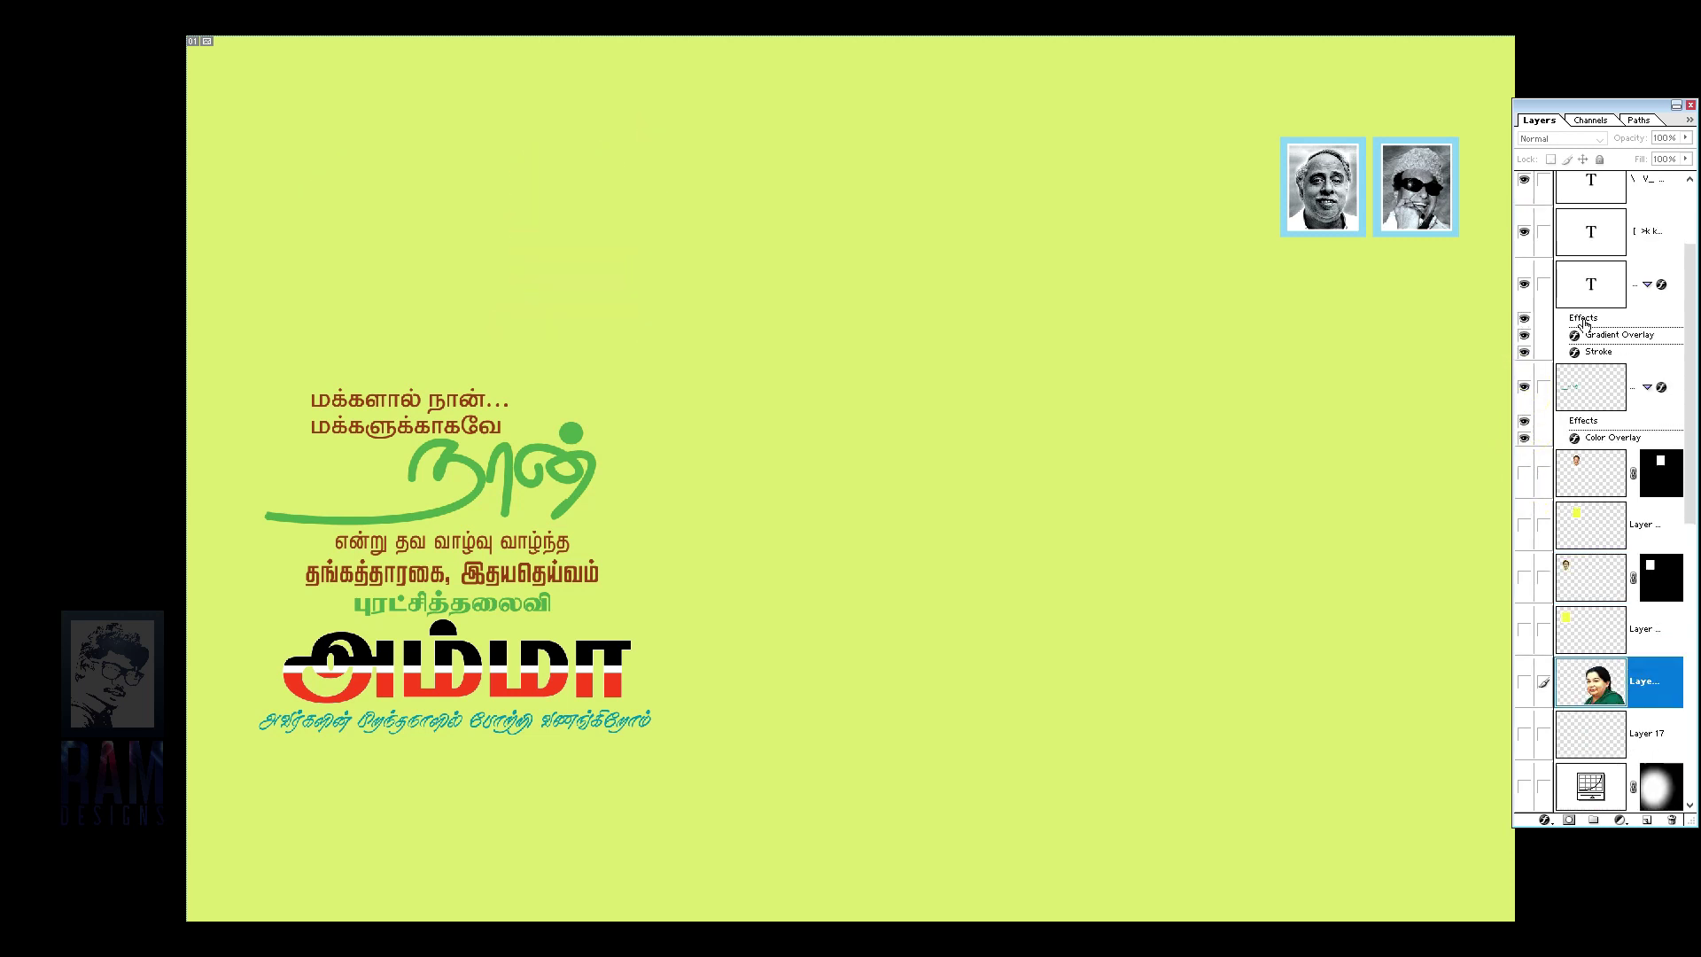
click(1524, 386)
click(1524, 283)
Step: Hide the red and green Tamil lines, the two top-right photos and the last Tamil line
scroll(1546, 346, up, 2)
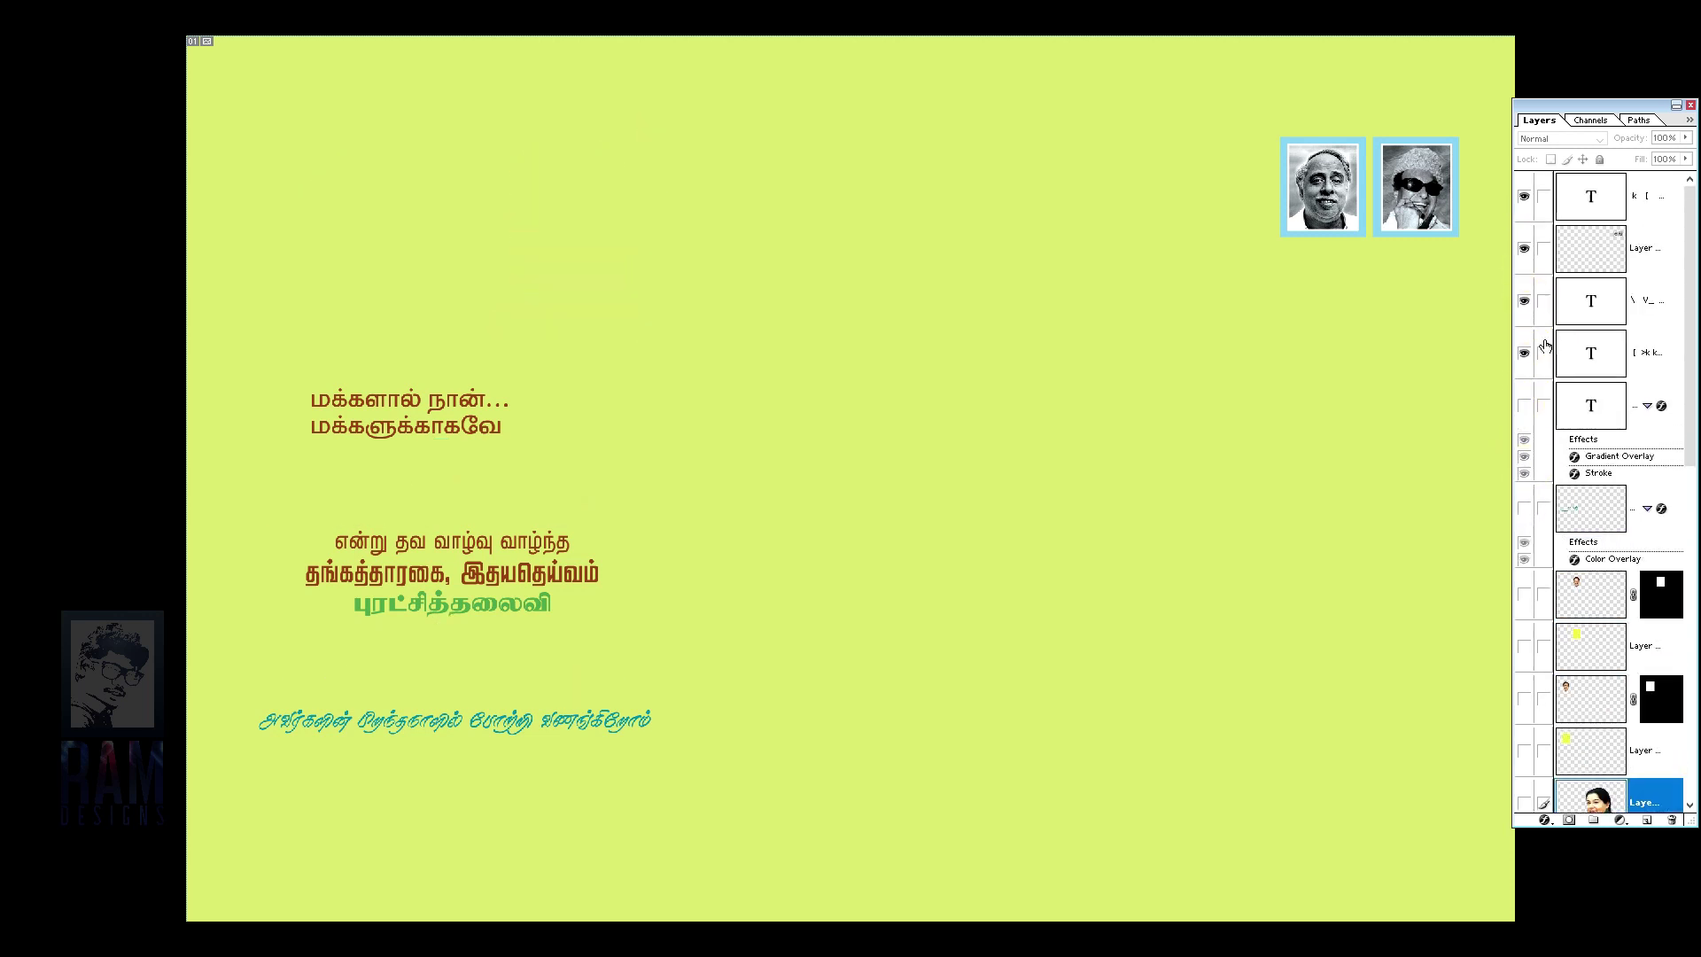
click(1524, 301)
click(1524, 353)
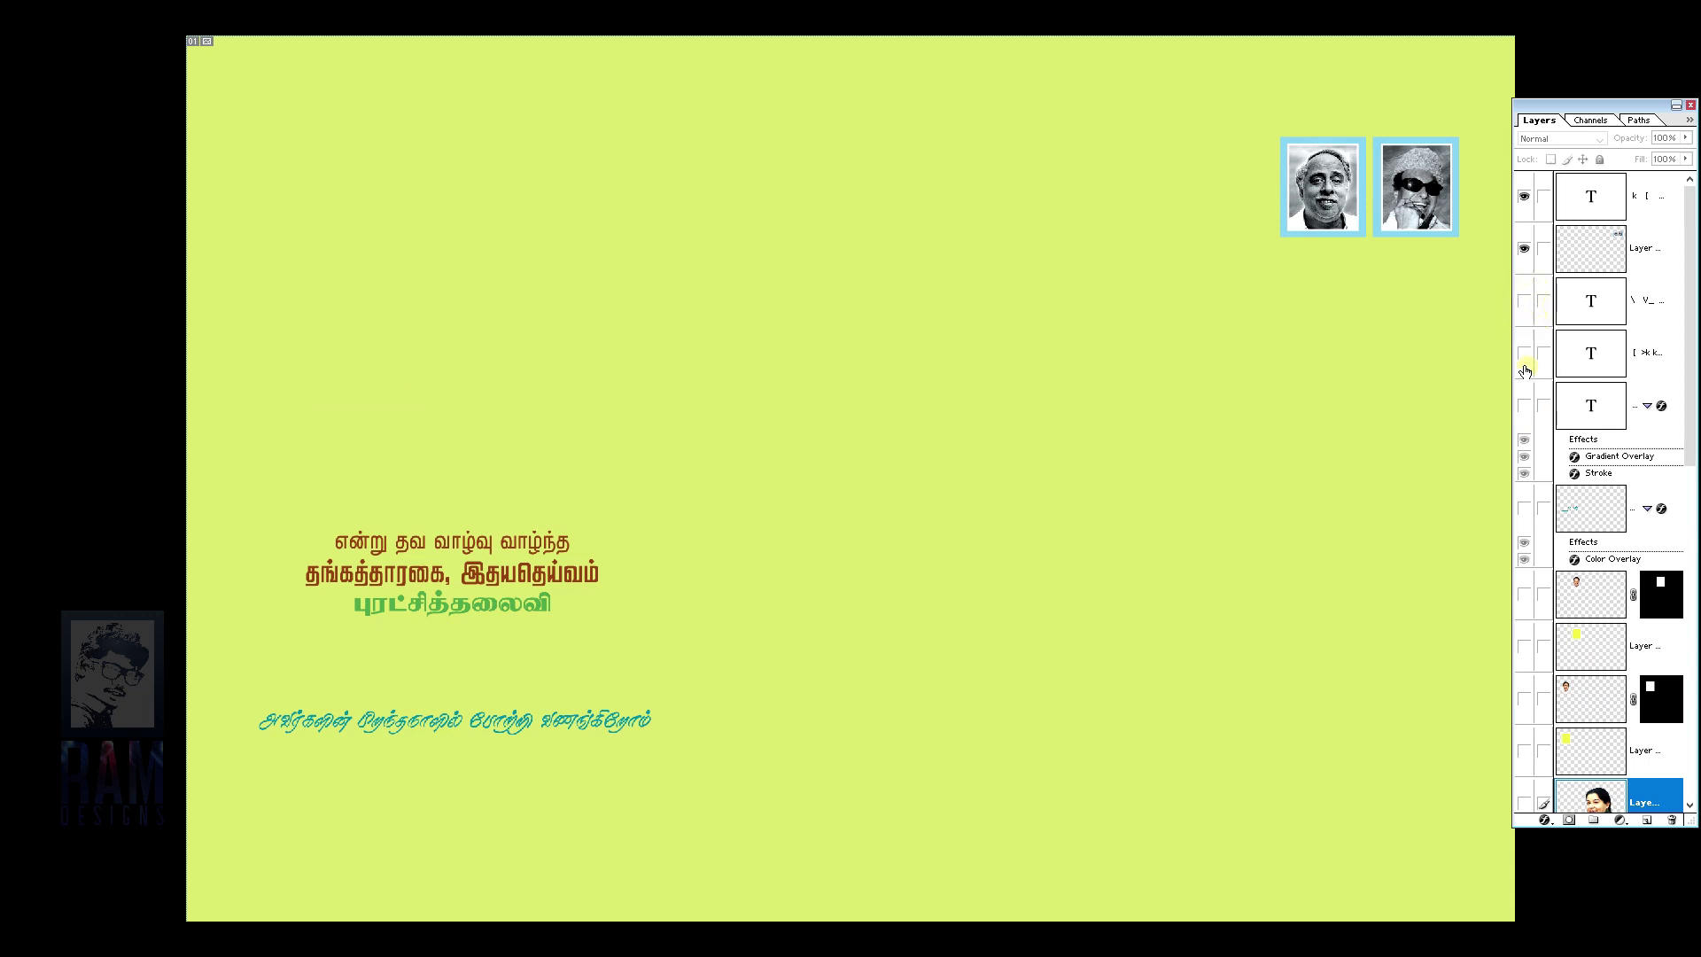
click(1524, 249)
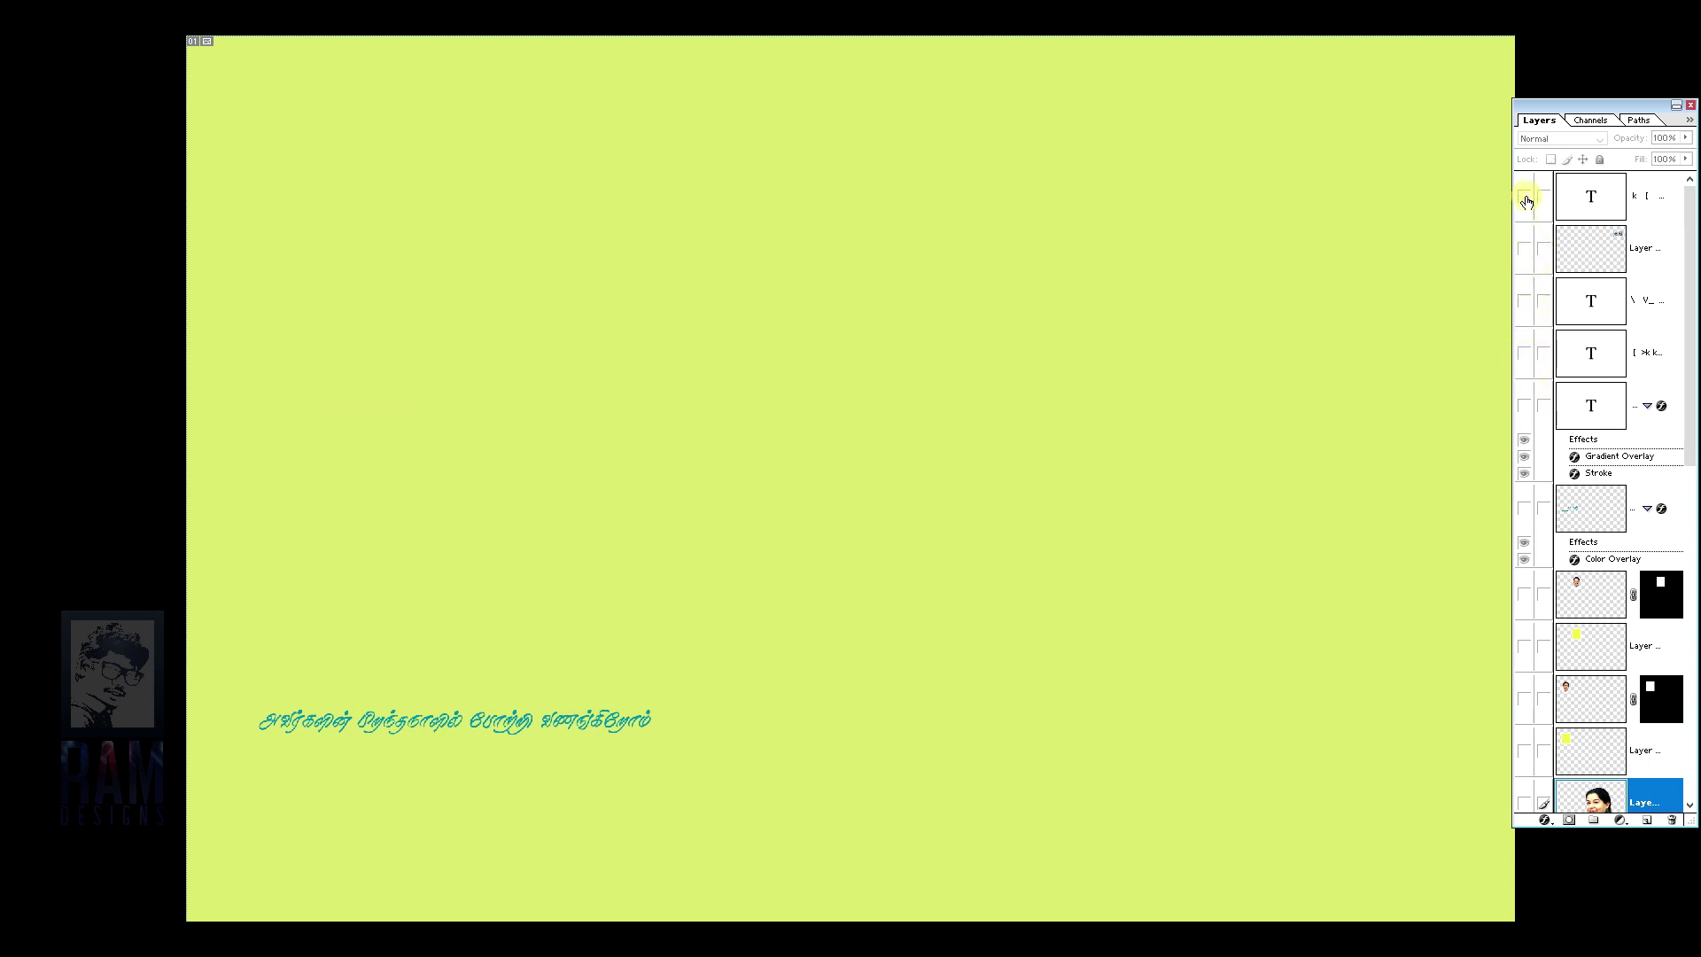
click(1524, 196)
Step: Show the blue, cyan, purple, white, teal, orange and yellow glows and the white ear shape
scroll(1595, 496, down, 10)
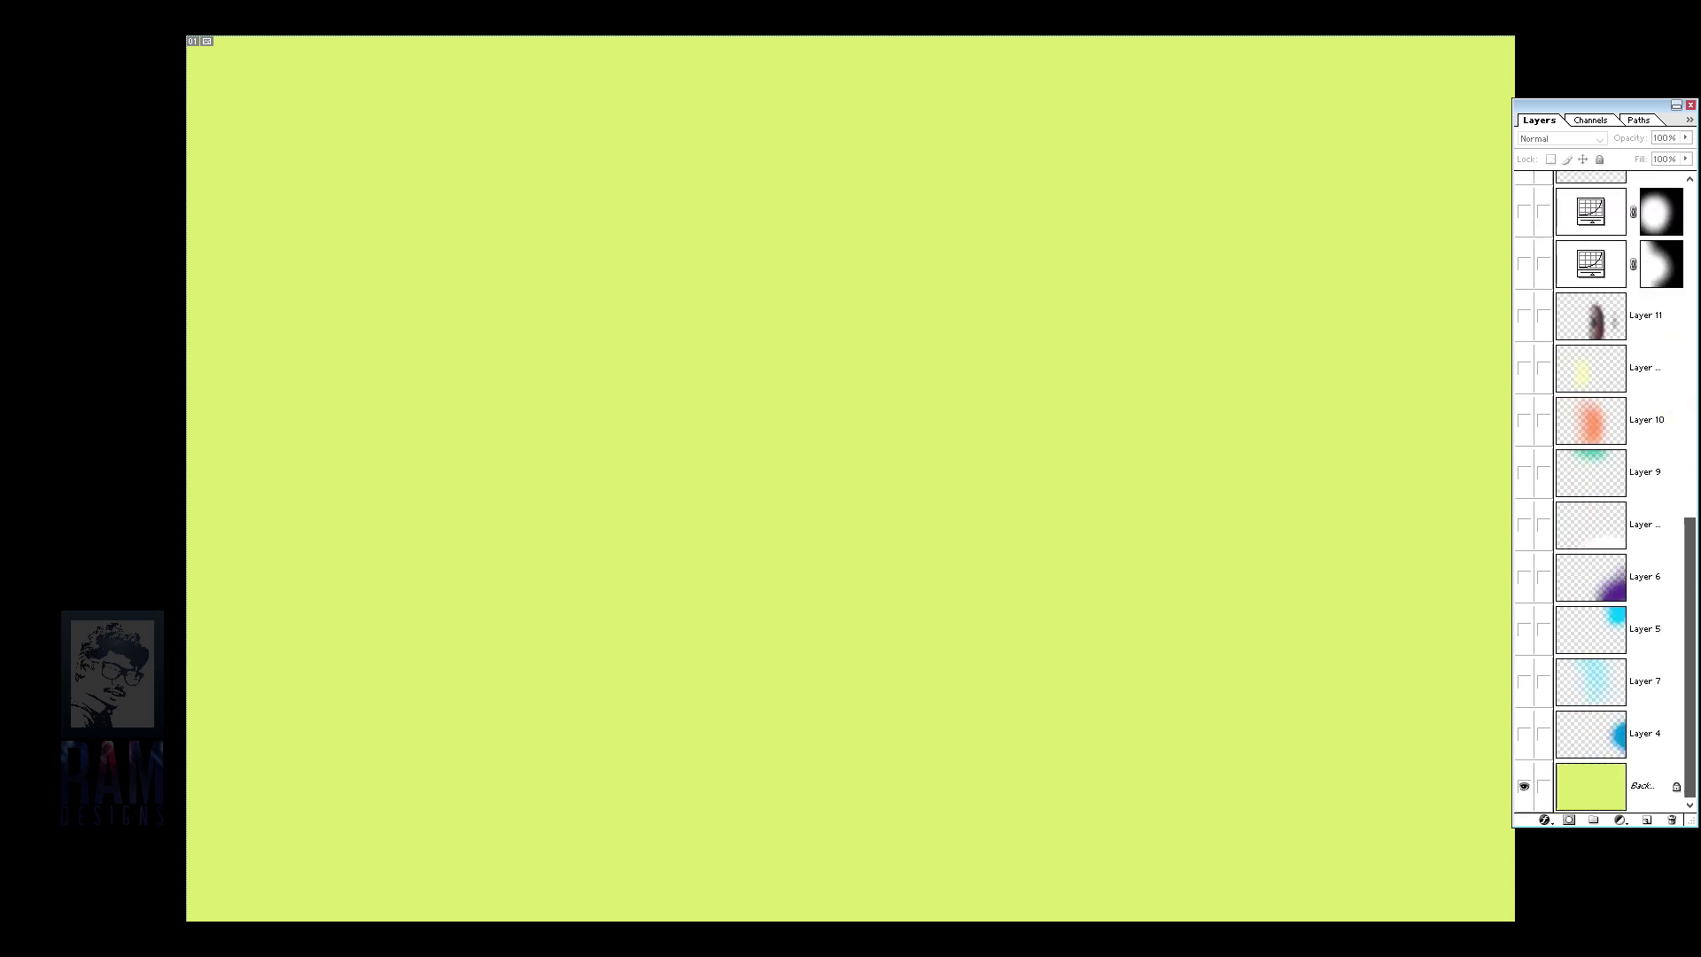
click(1523, 734)
click(1524, 681)
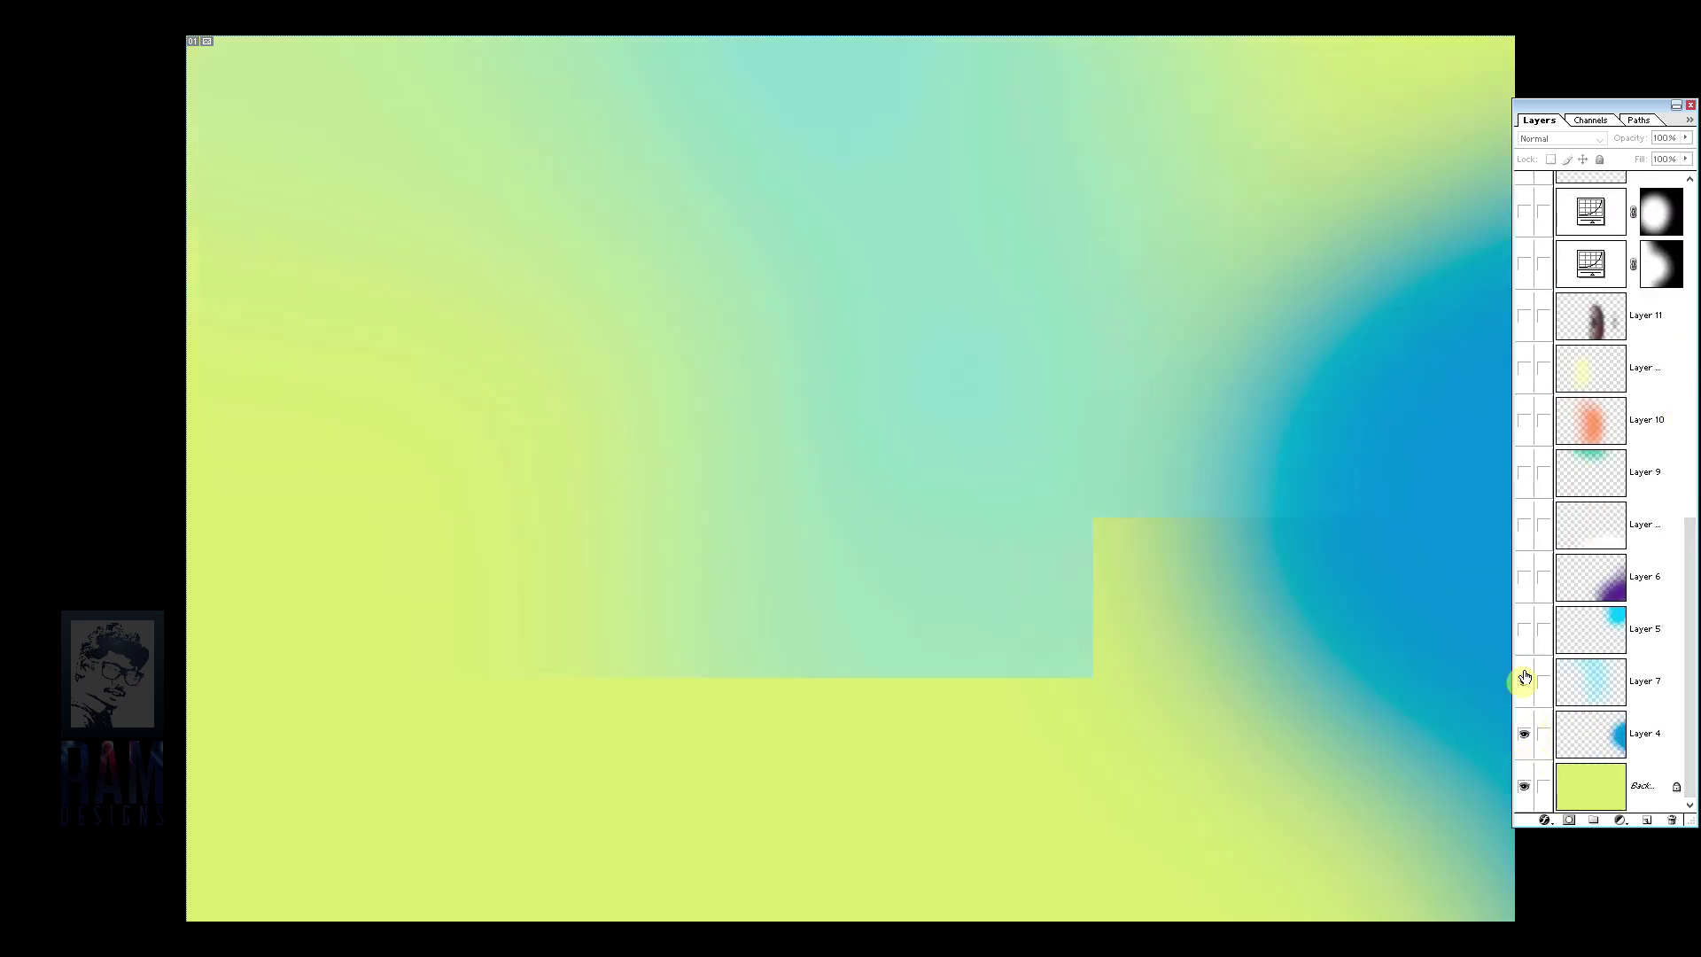
click(1524, 629)
click(1524, 576)
click(1524, 525)
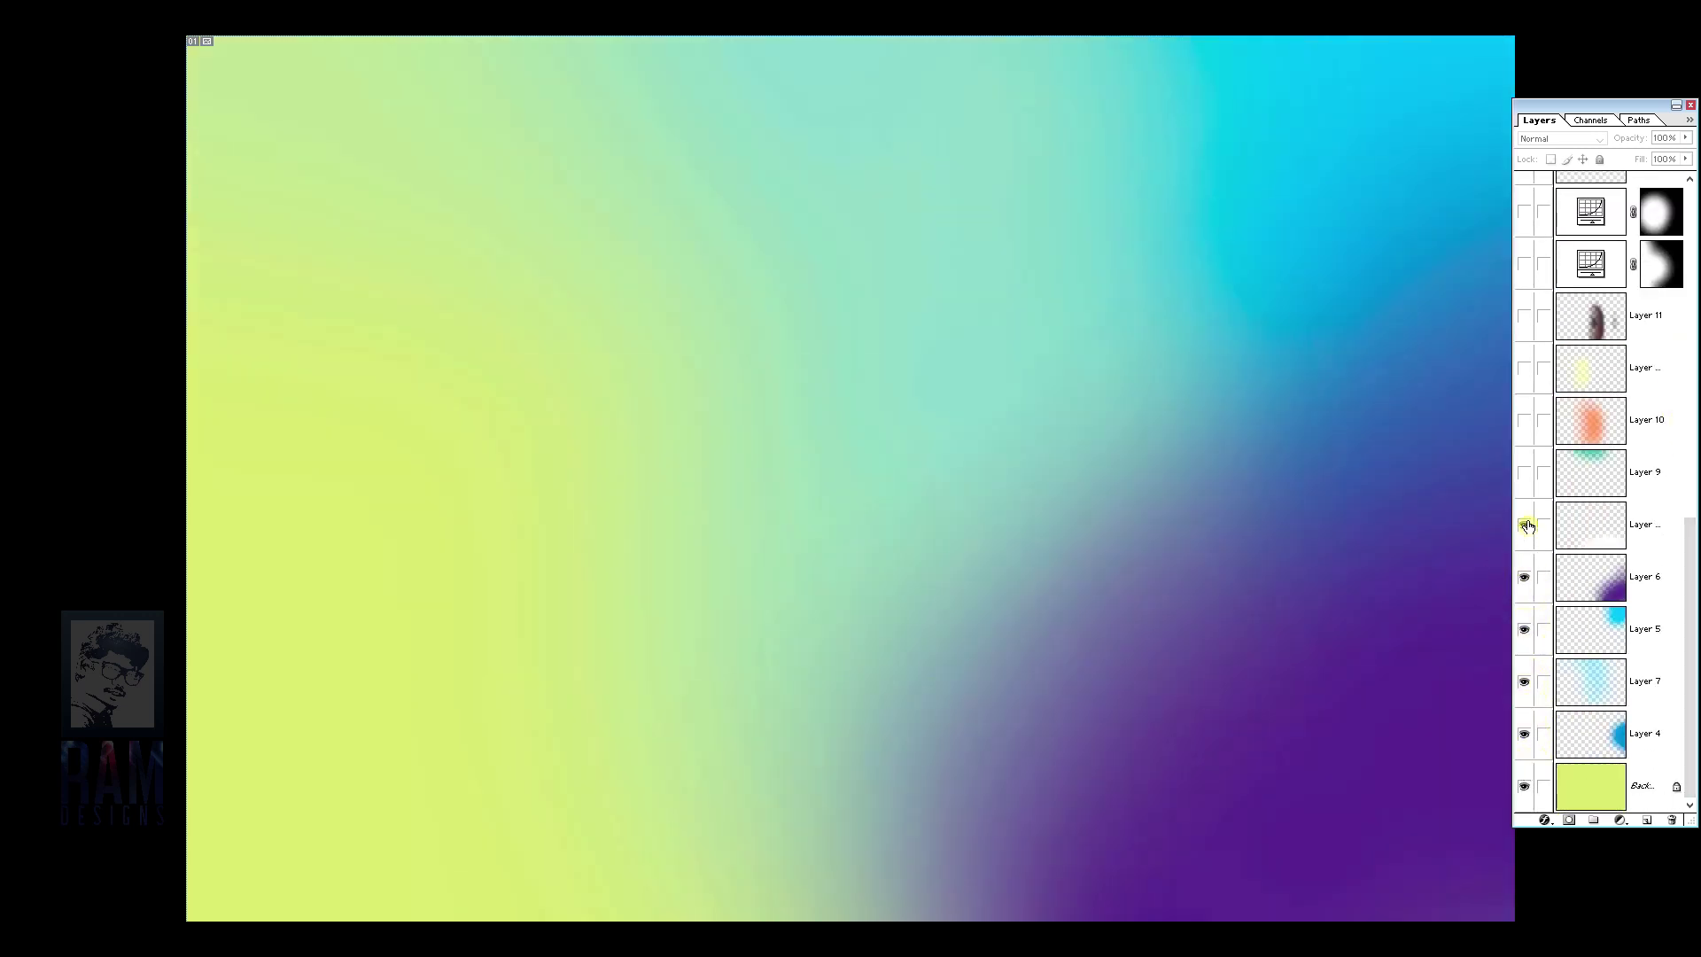
click(1524, 472)
click(1524, 420)
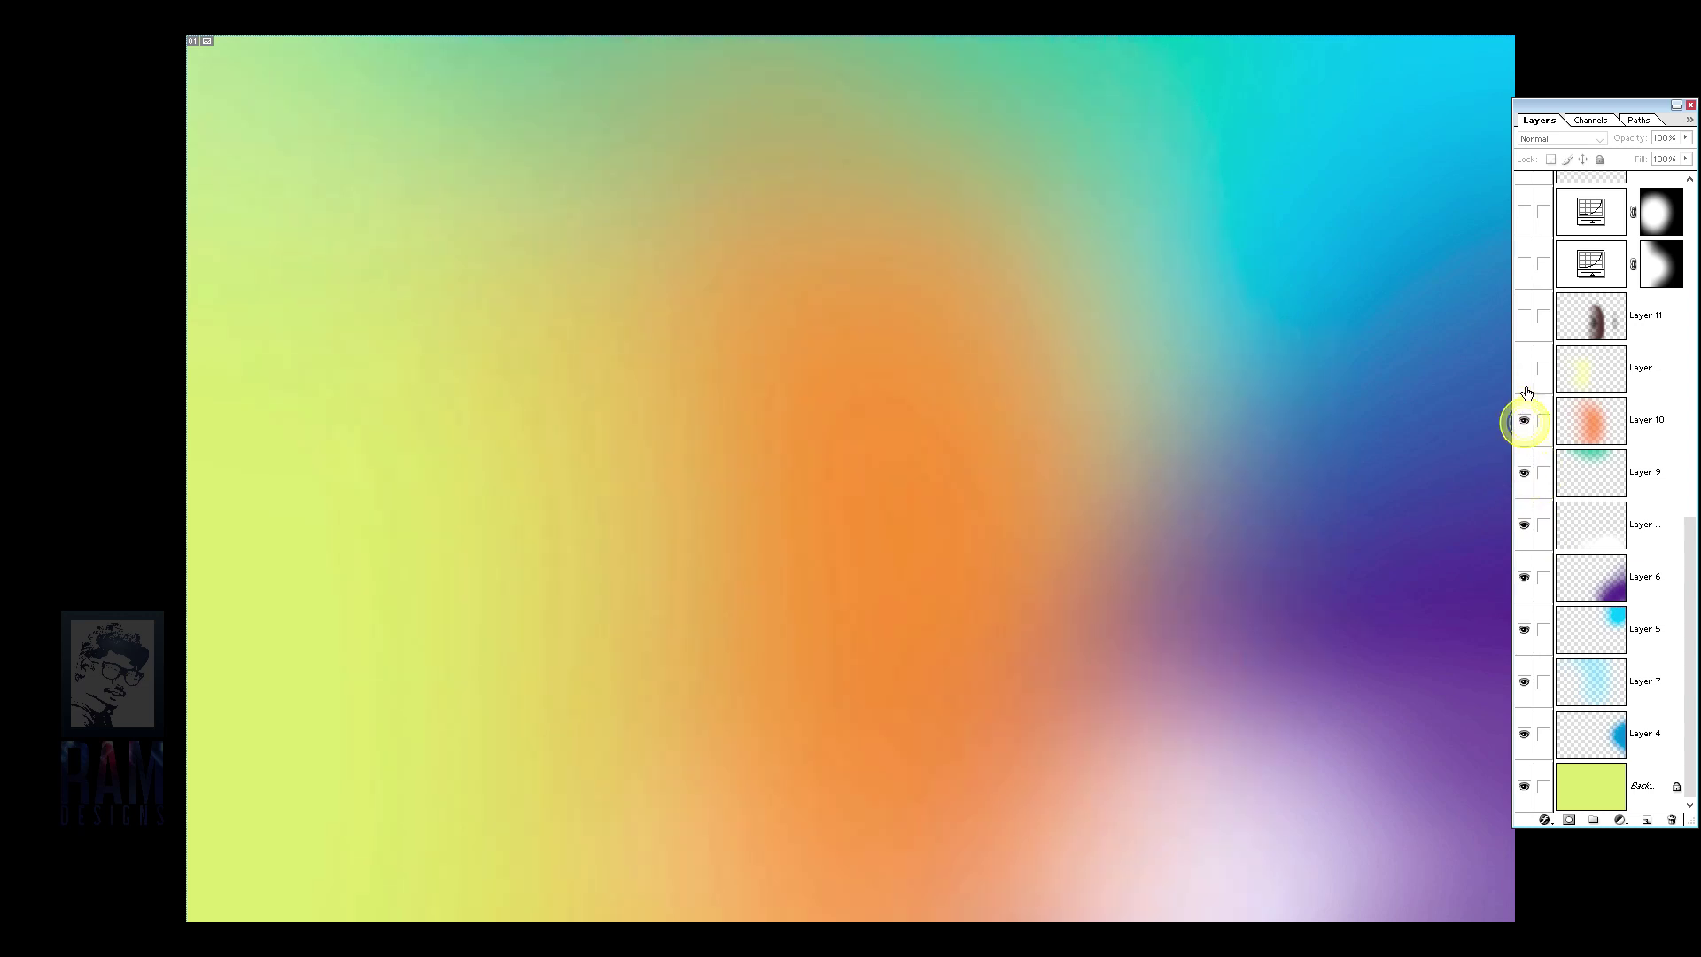
click(1524, 368)
click(1524, 315)
Step: Show both brightening adjustments, the woman's portrait, two yellow frames, the man's photo and the white N
click(1524, 263)
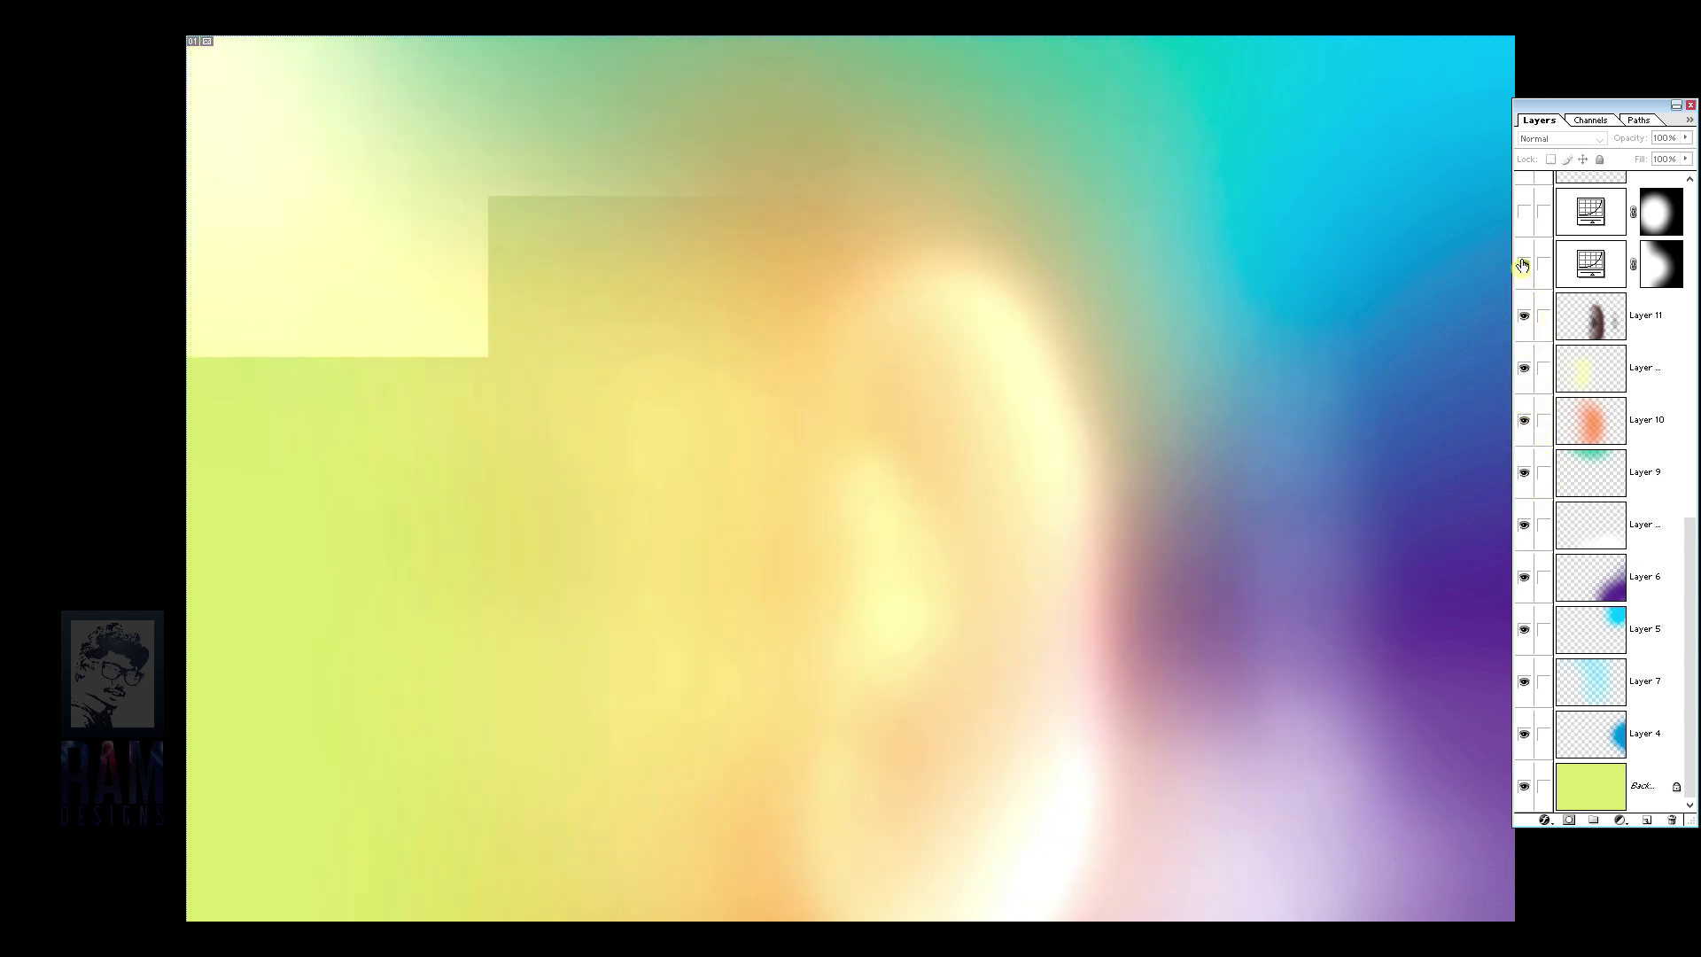
click(1524, 211)
scroll(1524, 437, up, 5)
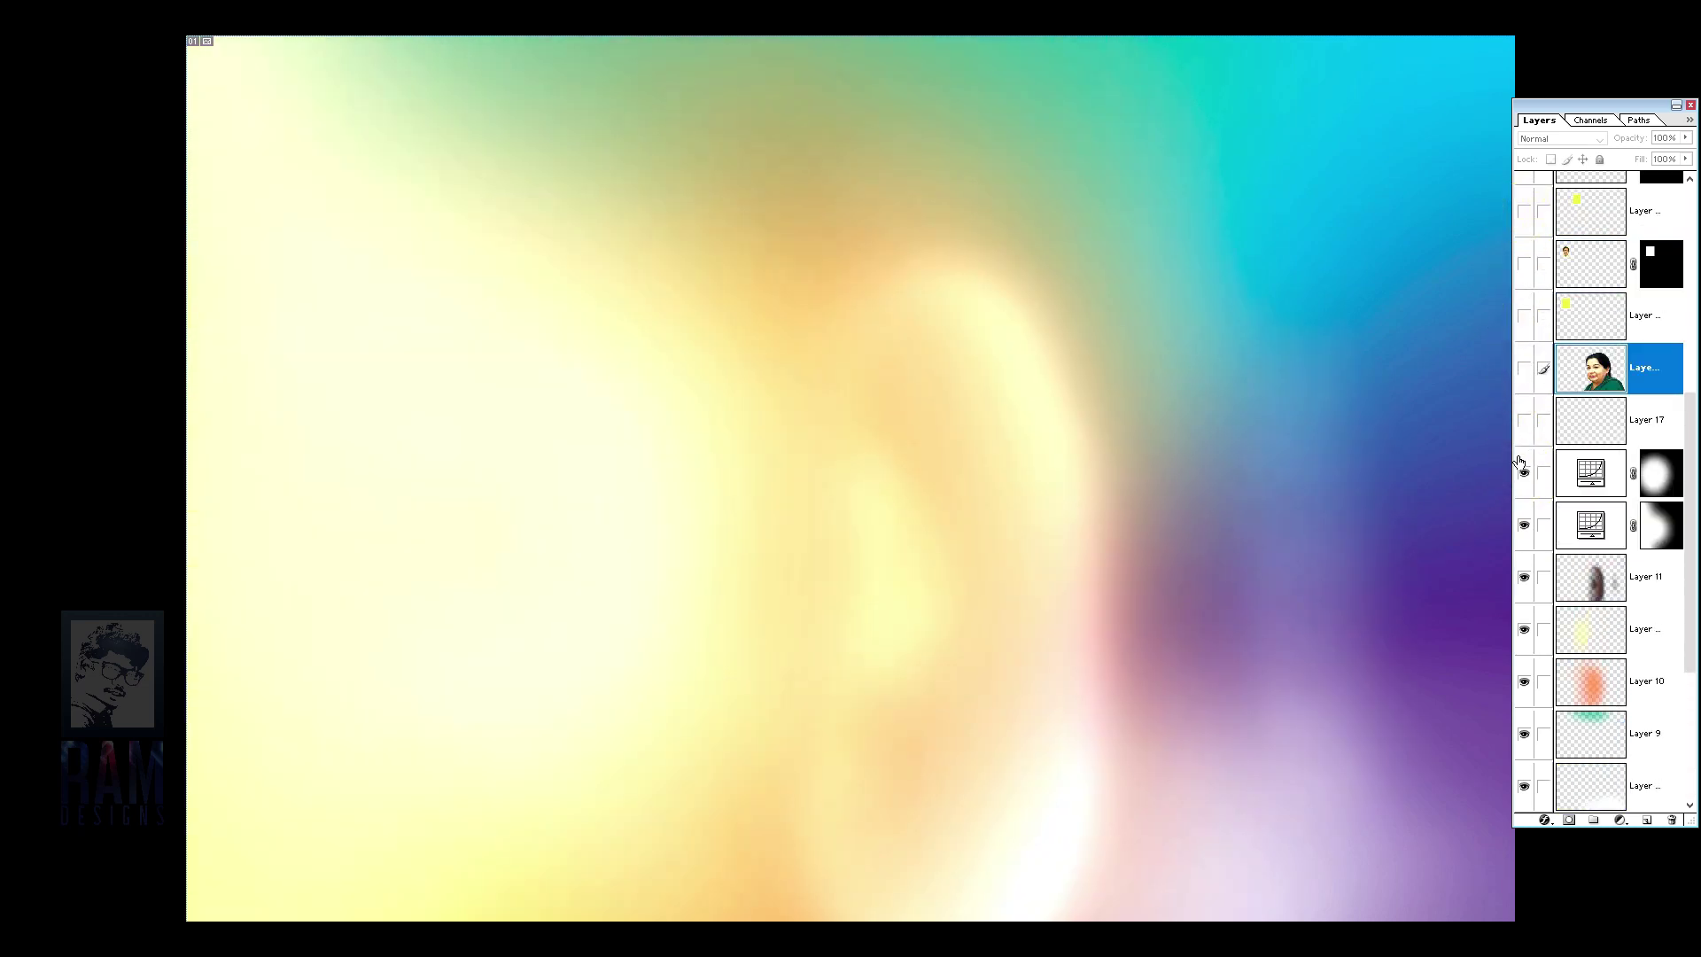
click(1524, 367)
click(1524, 316)
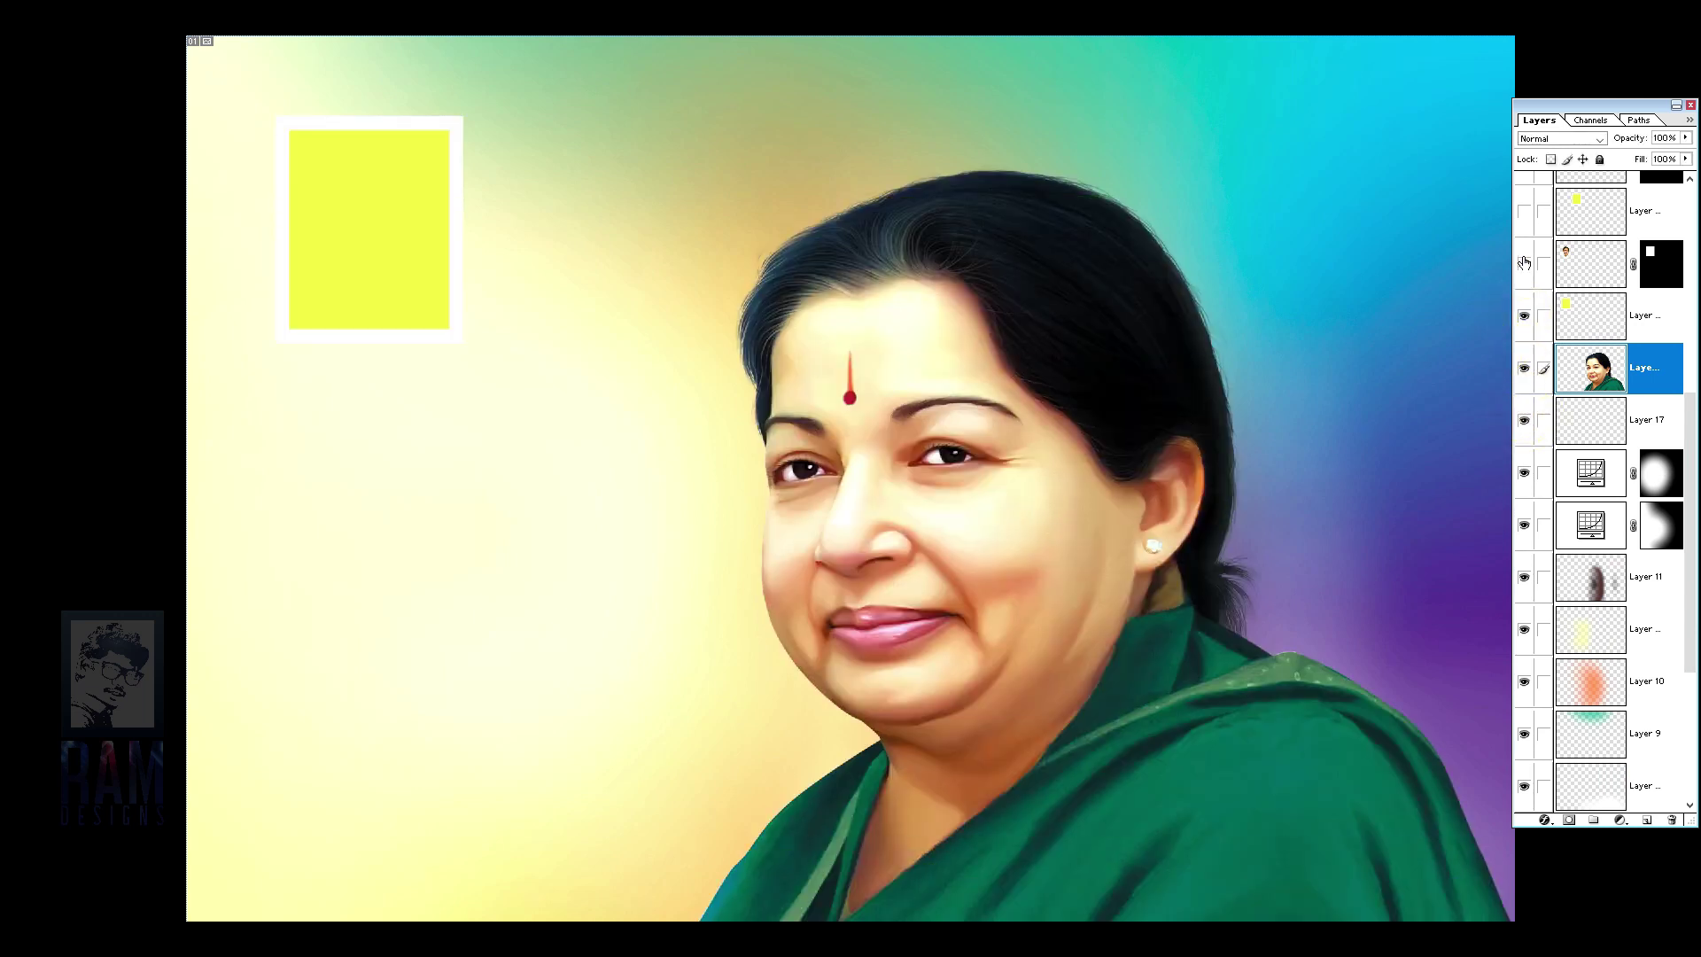
click(1524, 263)
click(1524, 211)
click(1524, 179)
Step: Show the second man's portrait, the green நான் word and the red and black அம்மா title
scroll(1520, 231, up, 2)
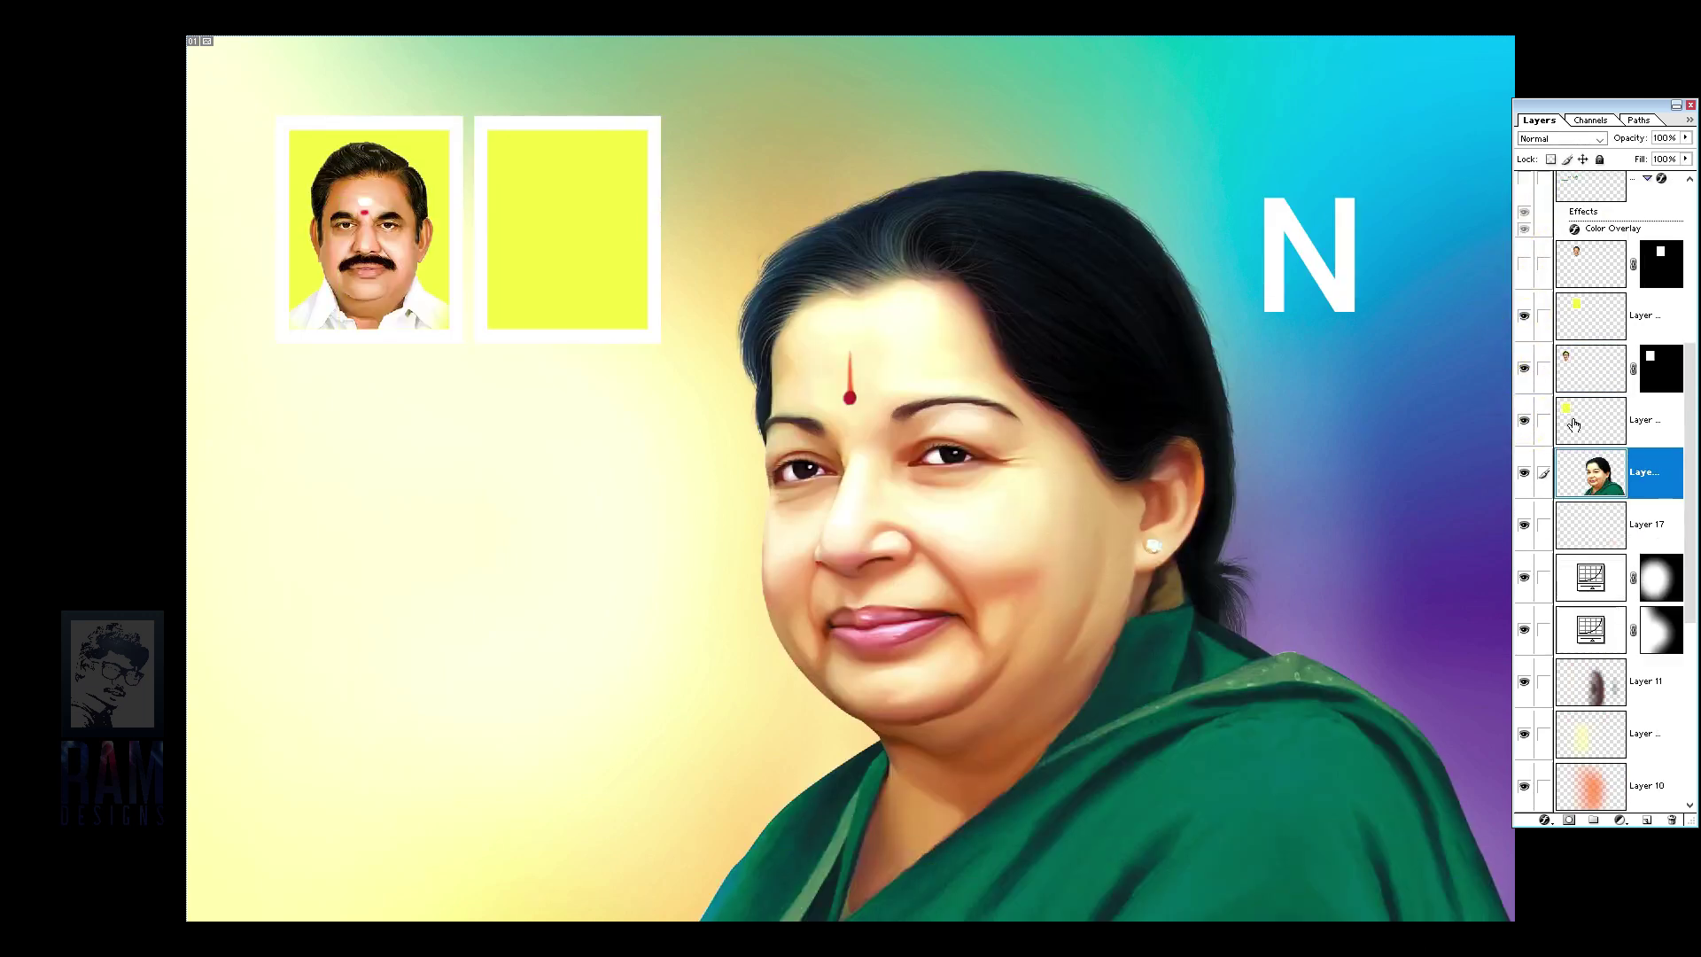
click(1524, 263)
scroll(1520, 266, up, 2)
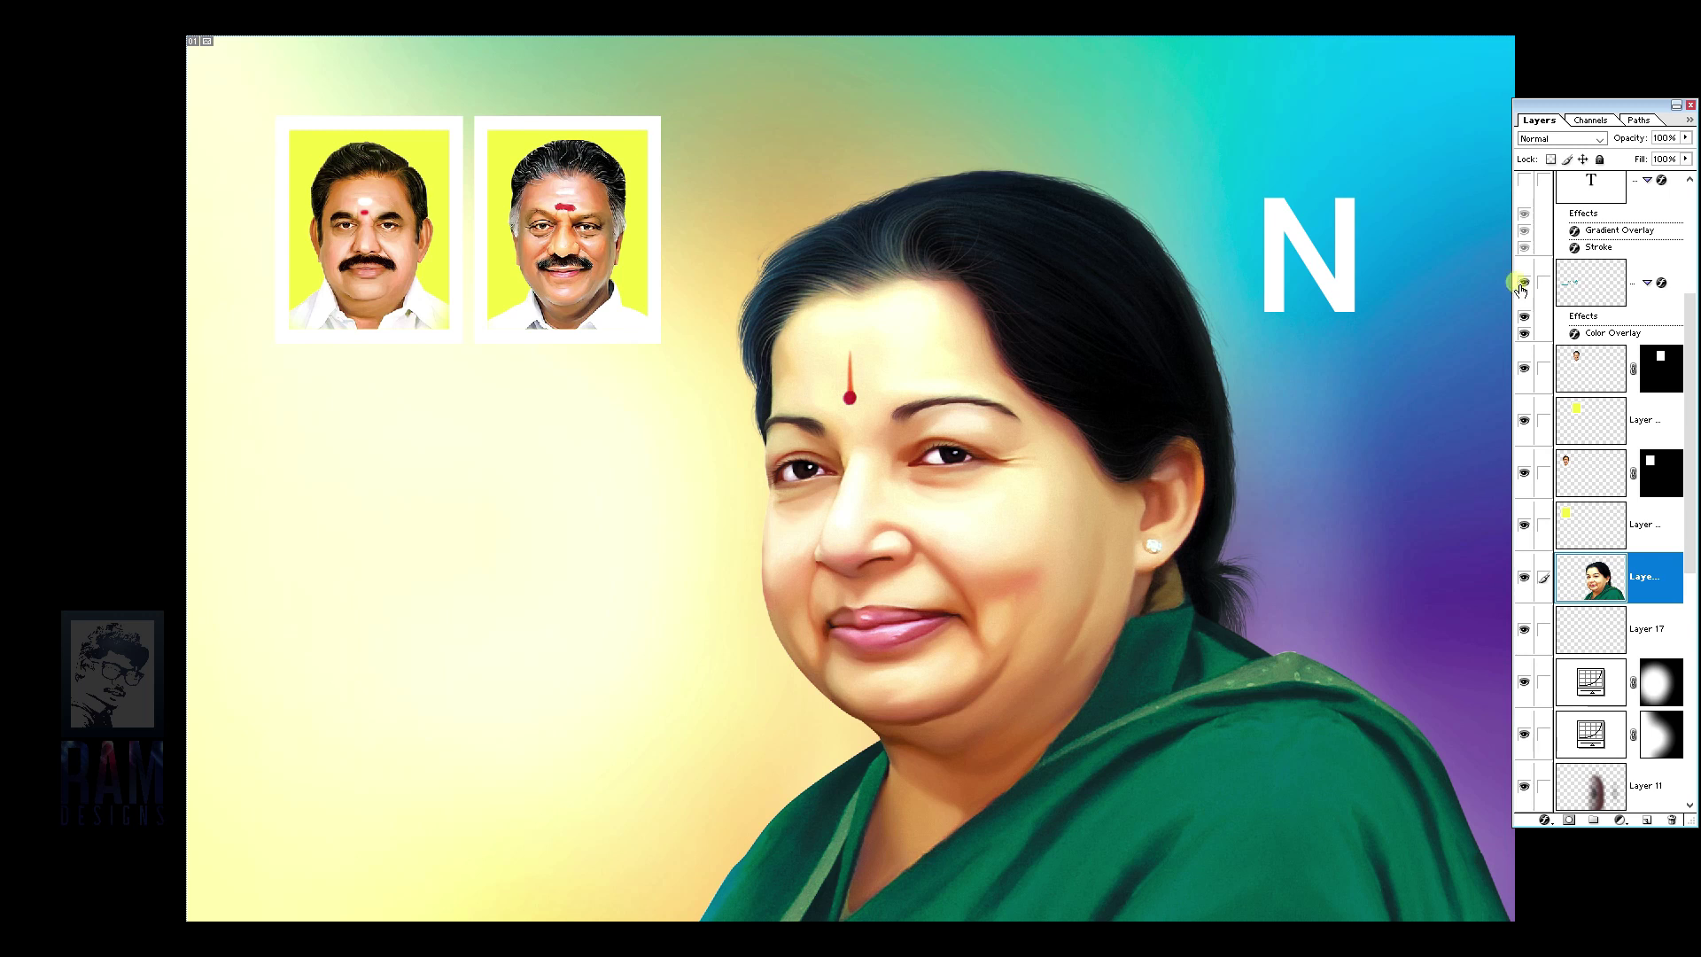
click(1524, 277)
scroll(1532, 301, up, 3)
click(1524, 338)
Step: Show the Tamil lines, the two top-right photos and the cyan tribute line, then hide panels
scroll(1562, 389, up, 2)
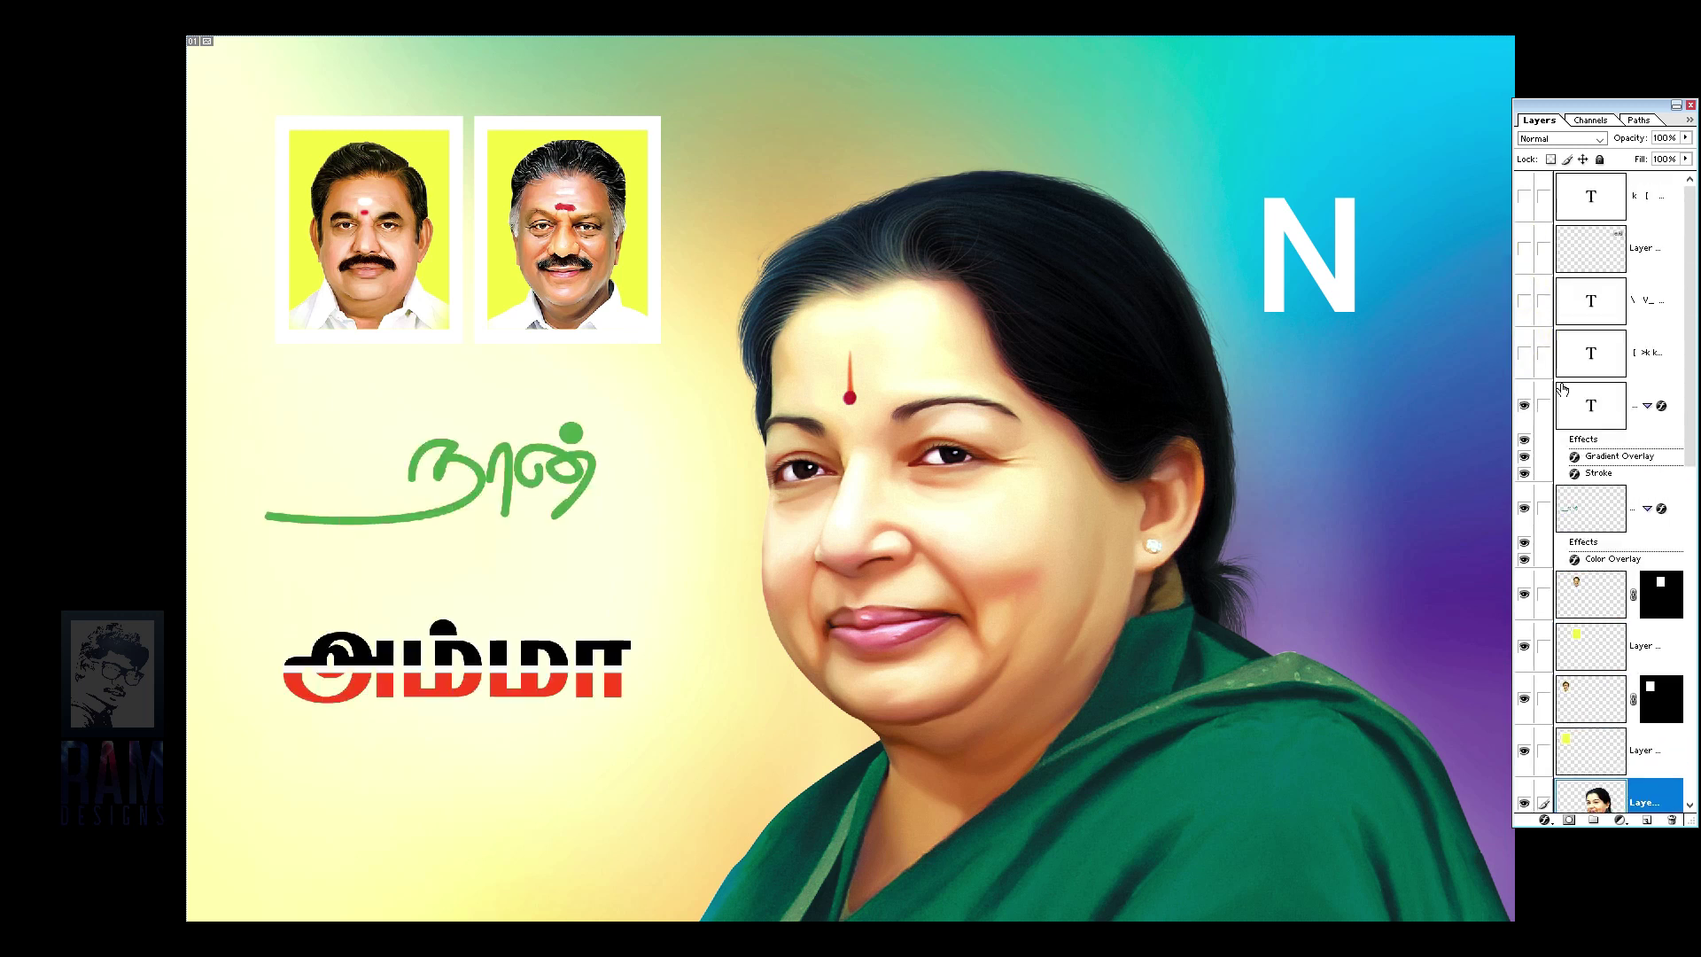
click(1524, 353)
click(1524, 301)
click(1524, 248)
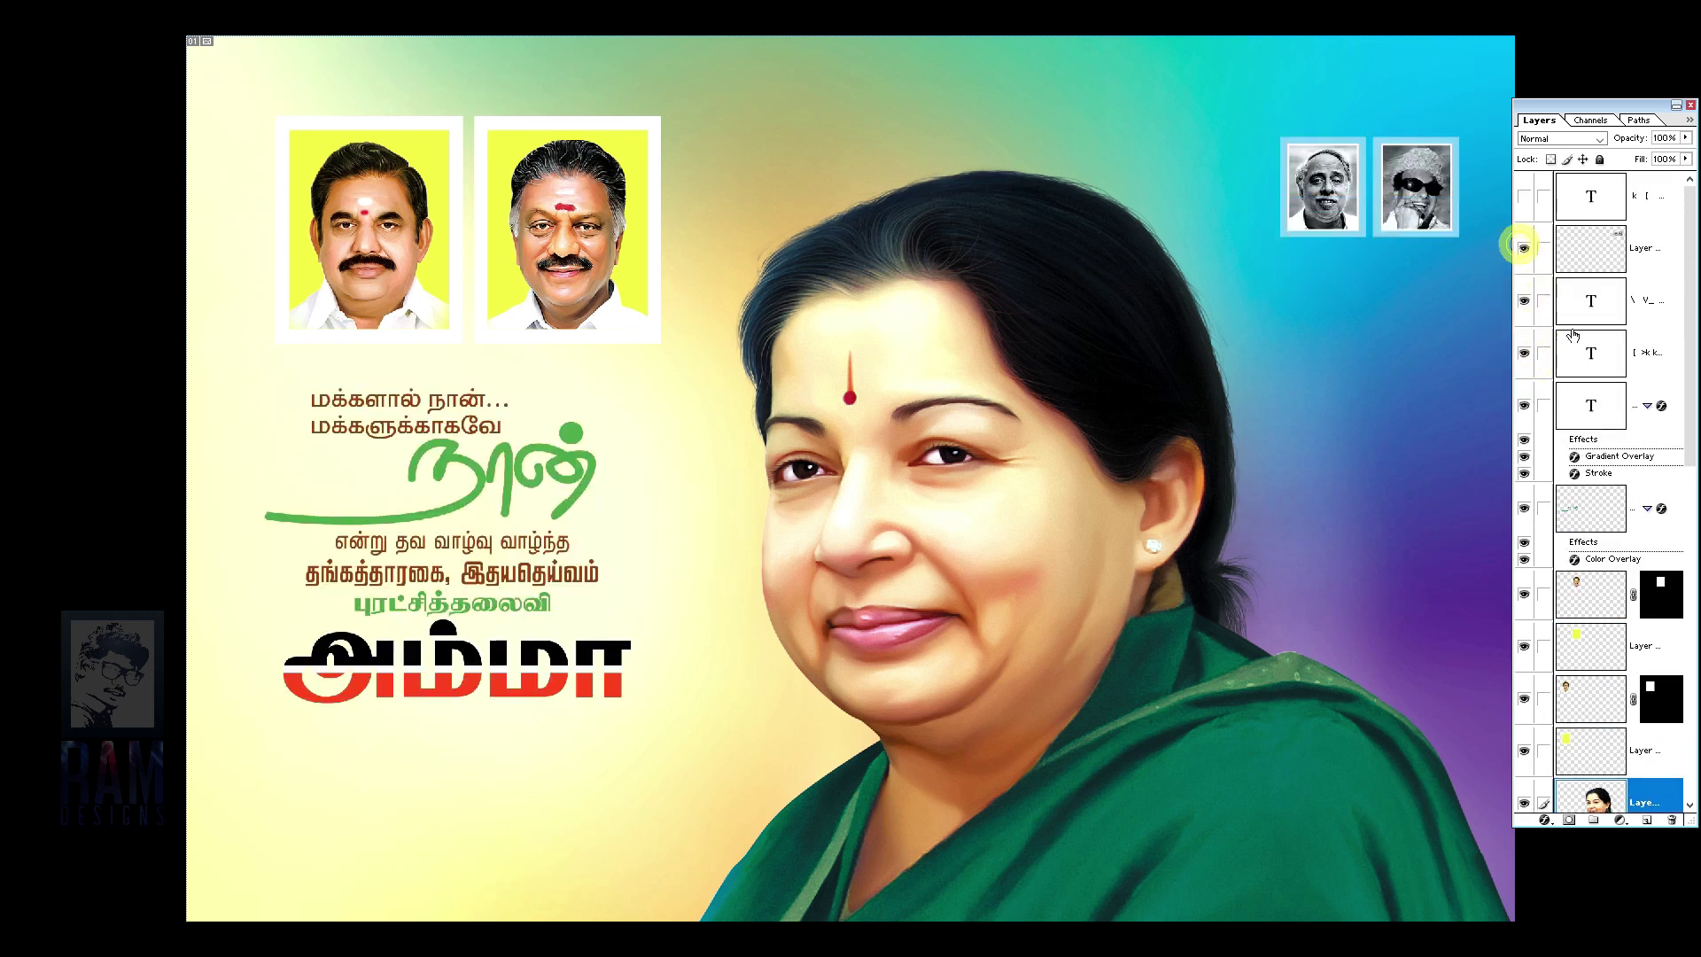
click(1523, 199)
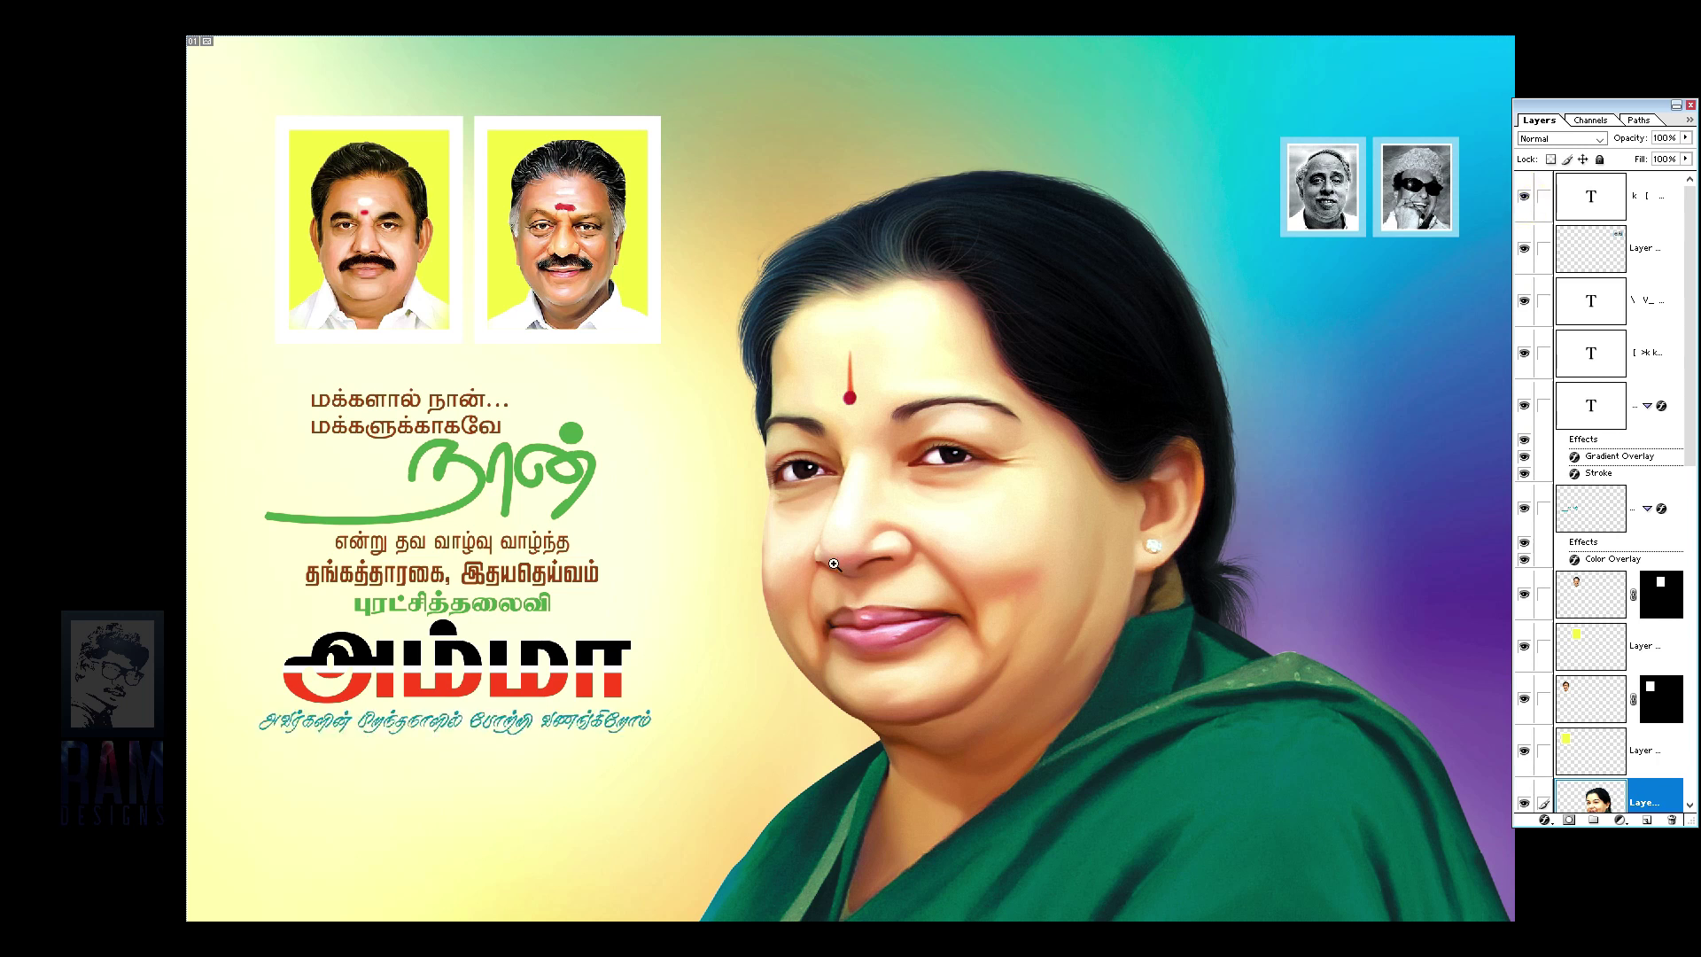
key(Tab)
Step: Close the yellow banner without saving and open banner file 04
key(ctrl+w)
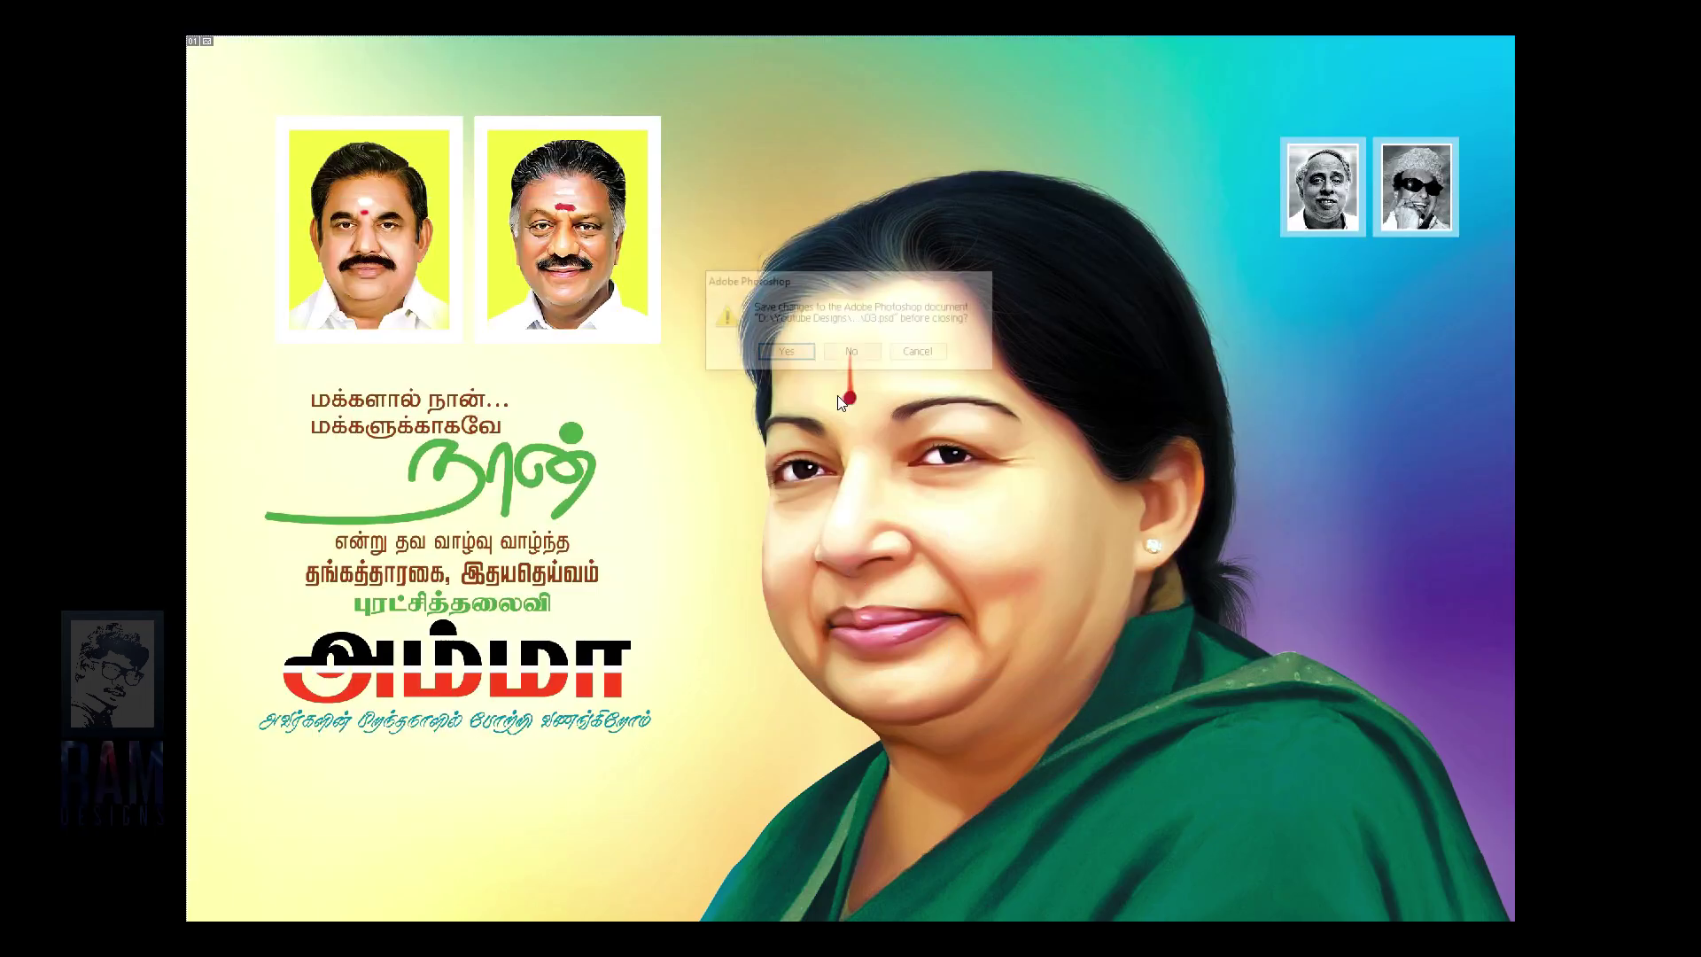
click(870, 358)
double_click(872, 359)
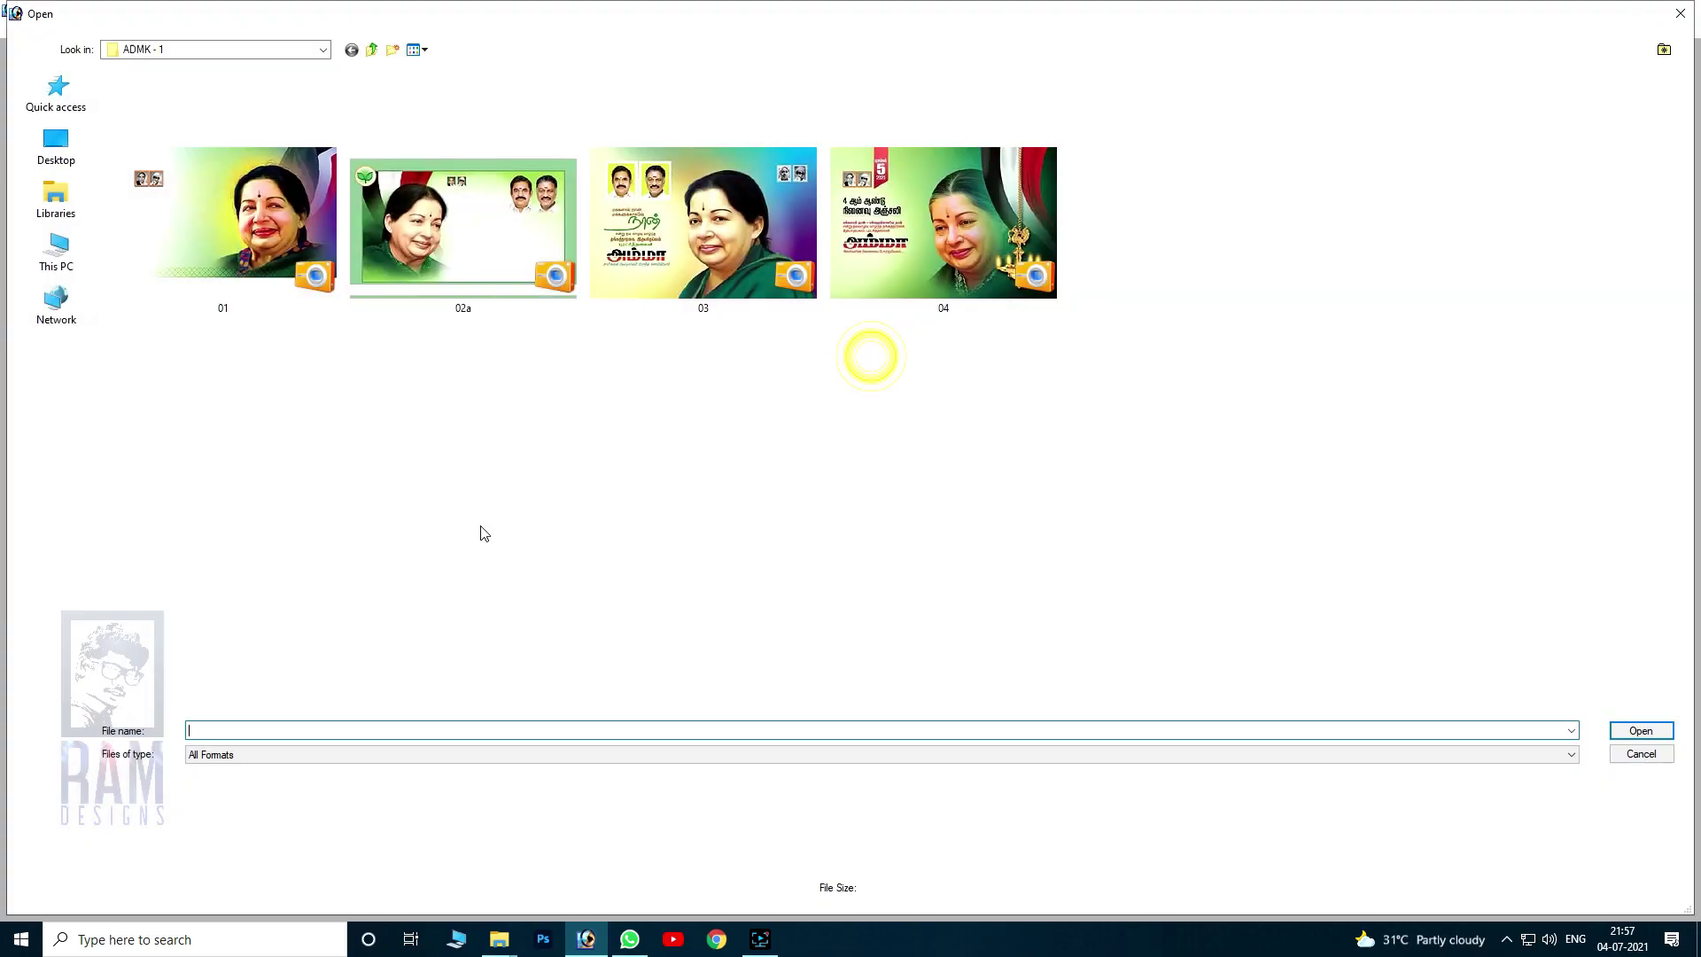
click(1029, 290)
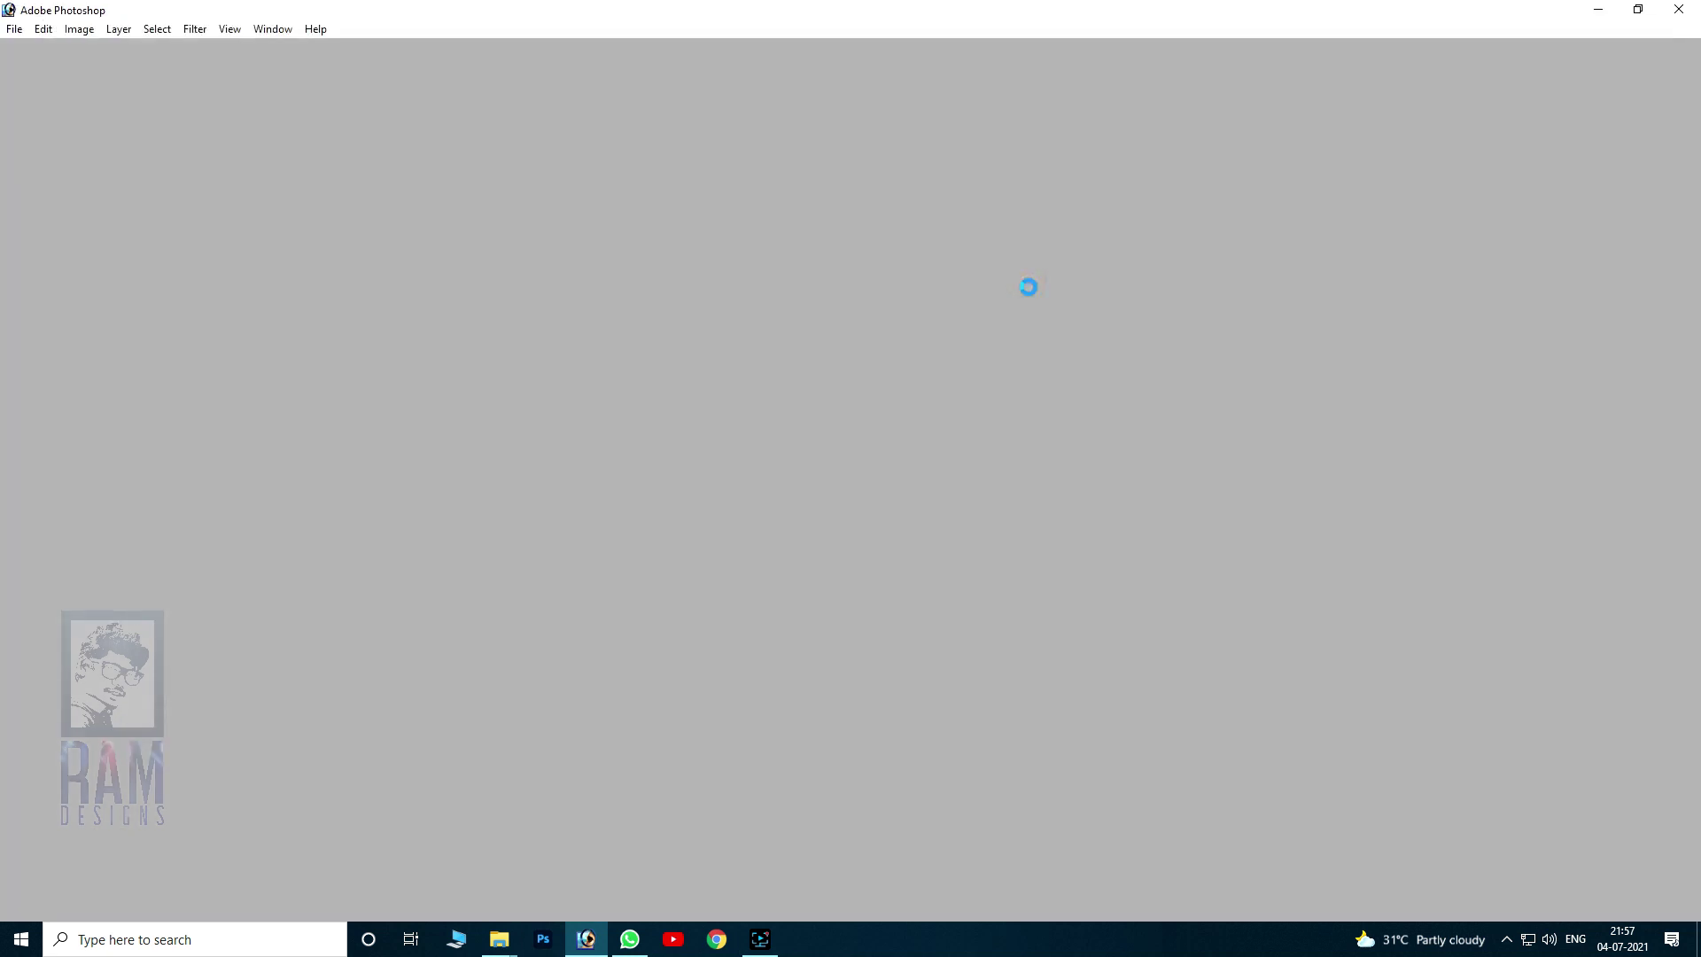
key(Return)
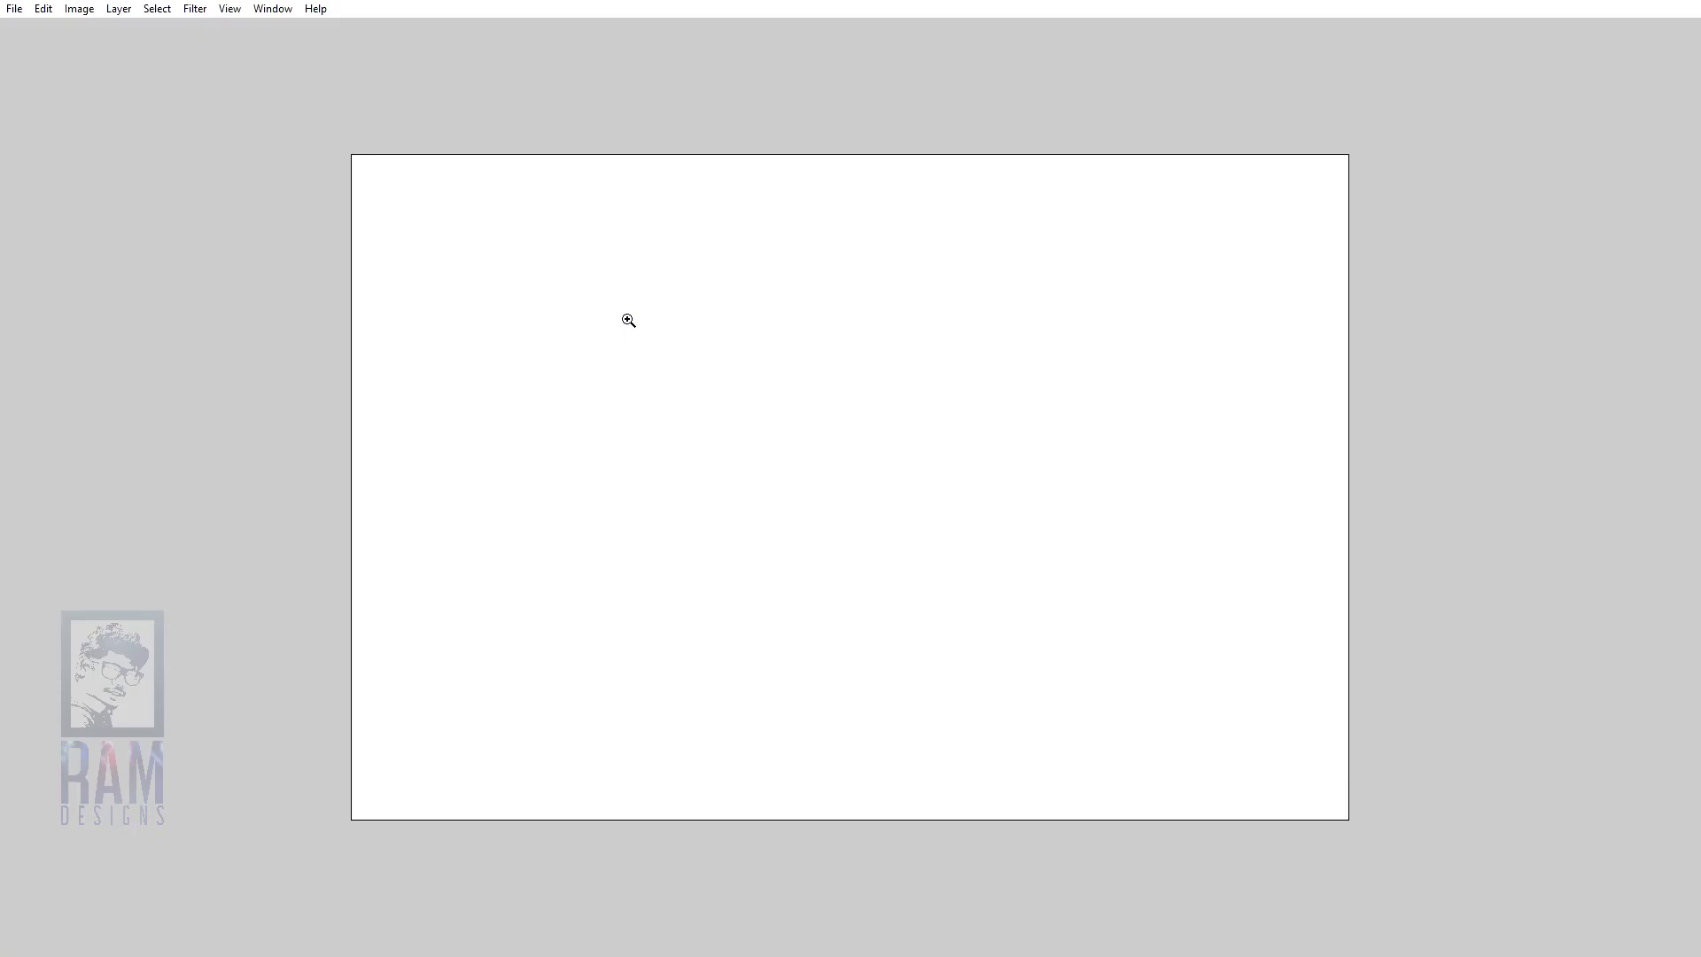
Step: Zoom in on the lamp and face, fit the banner to the window, and restore the Layers panel
drag(1065, 580, 1441, 752)
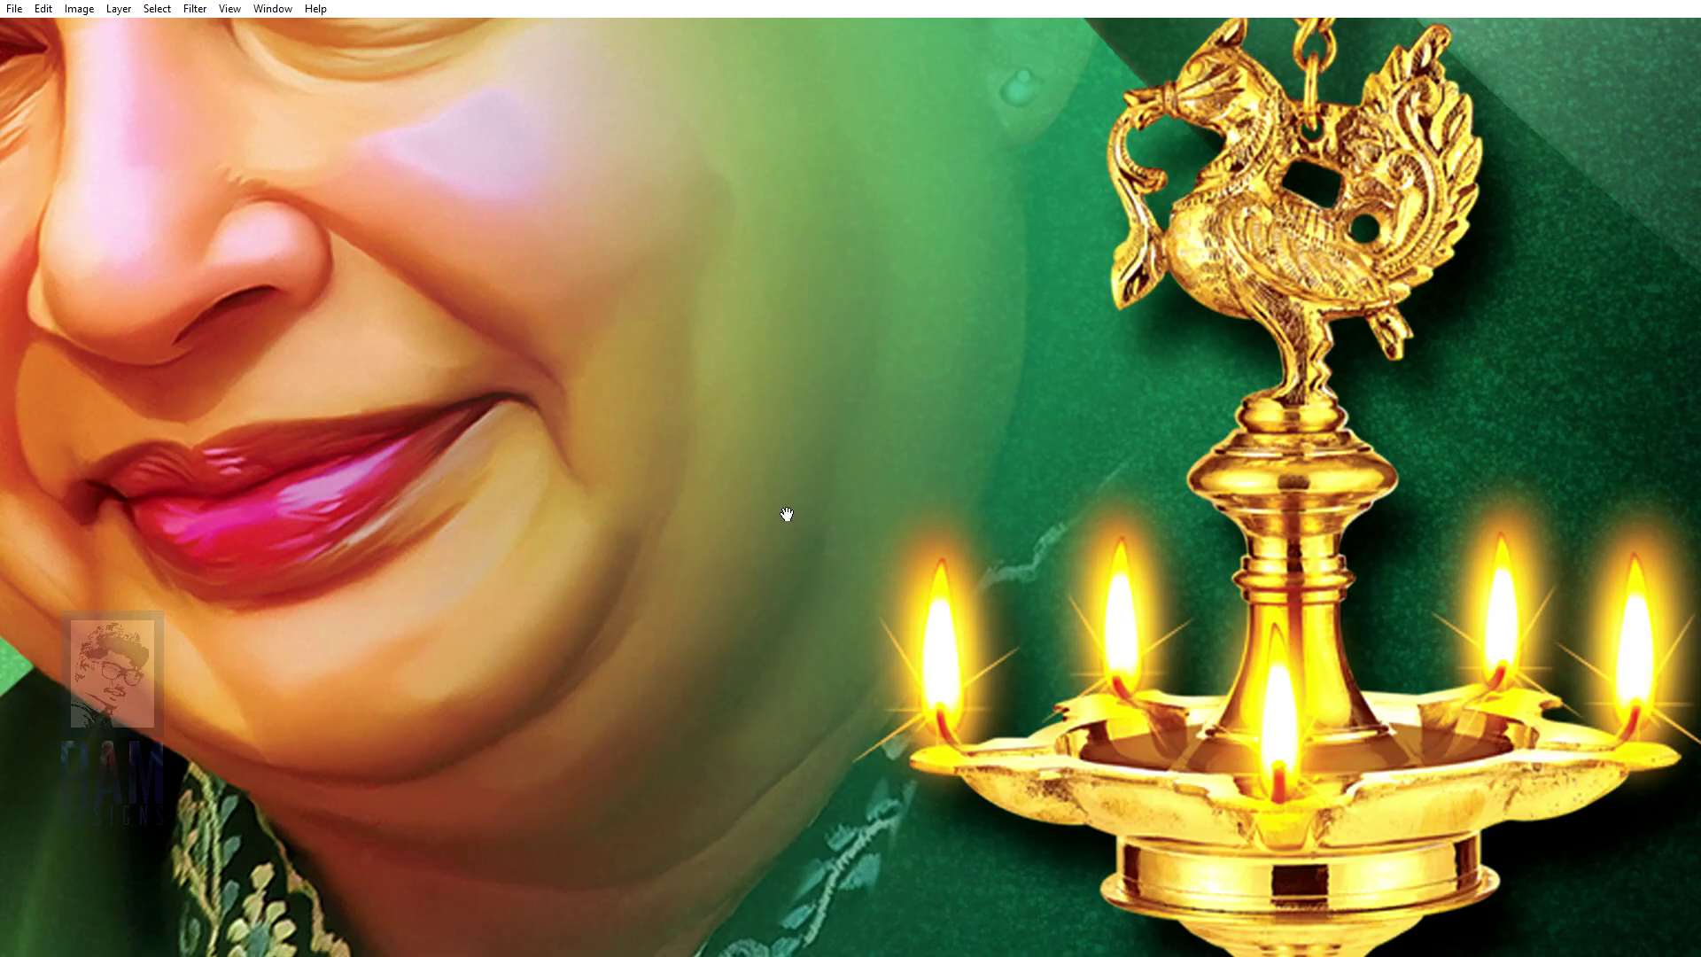
scroll(787, 514, up, 5)
scroll(1173, 778, up, 5)
scroll(1222, 612, up, 5)
scroll(688, 463, up, 4)
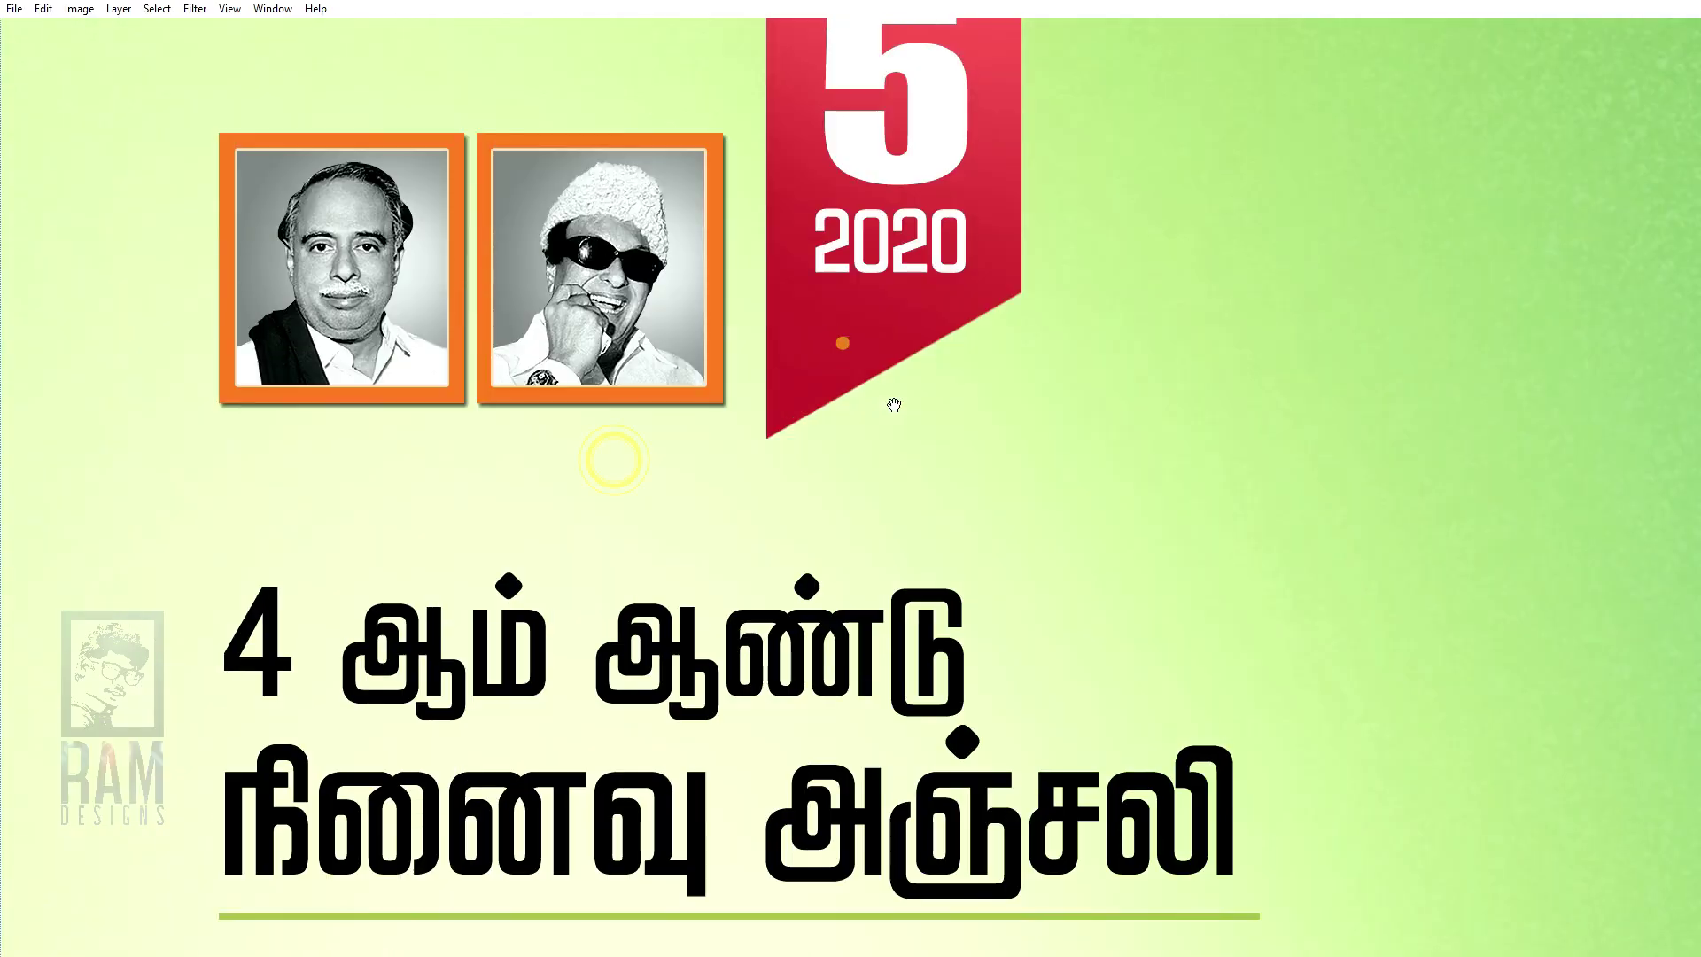
key(ctrl+minus)
scroll(622, 355, down, 4)
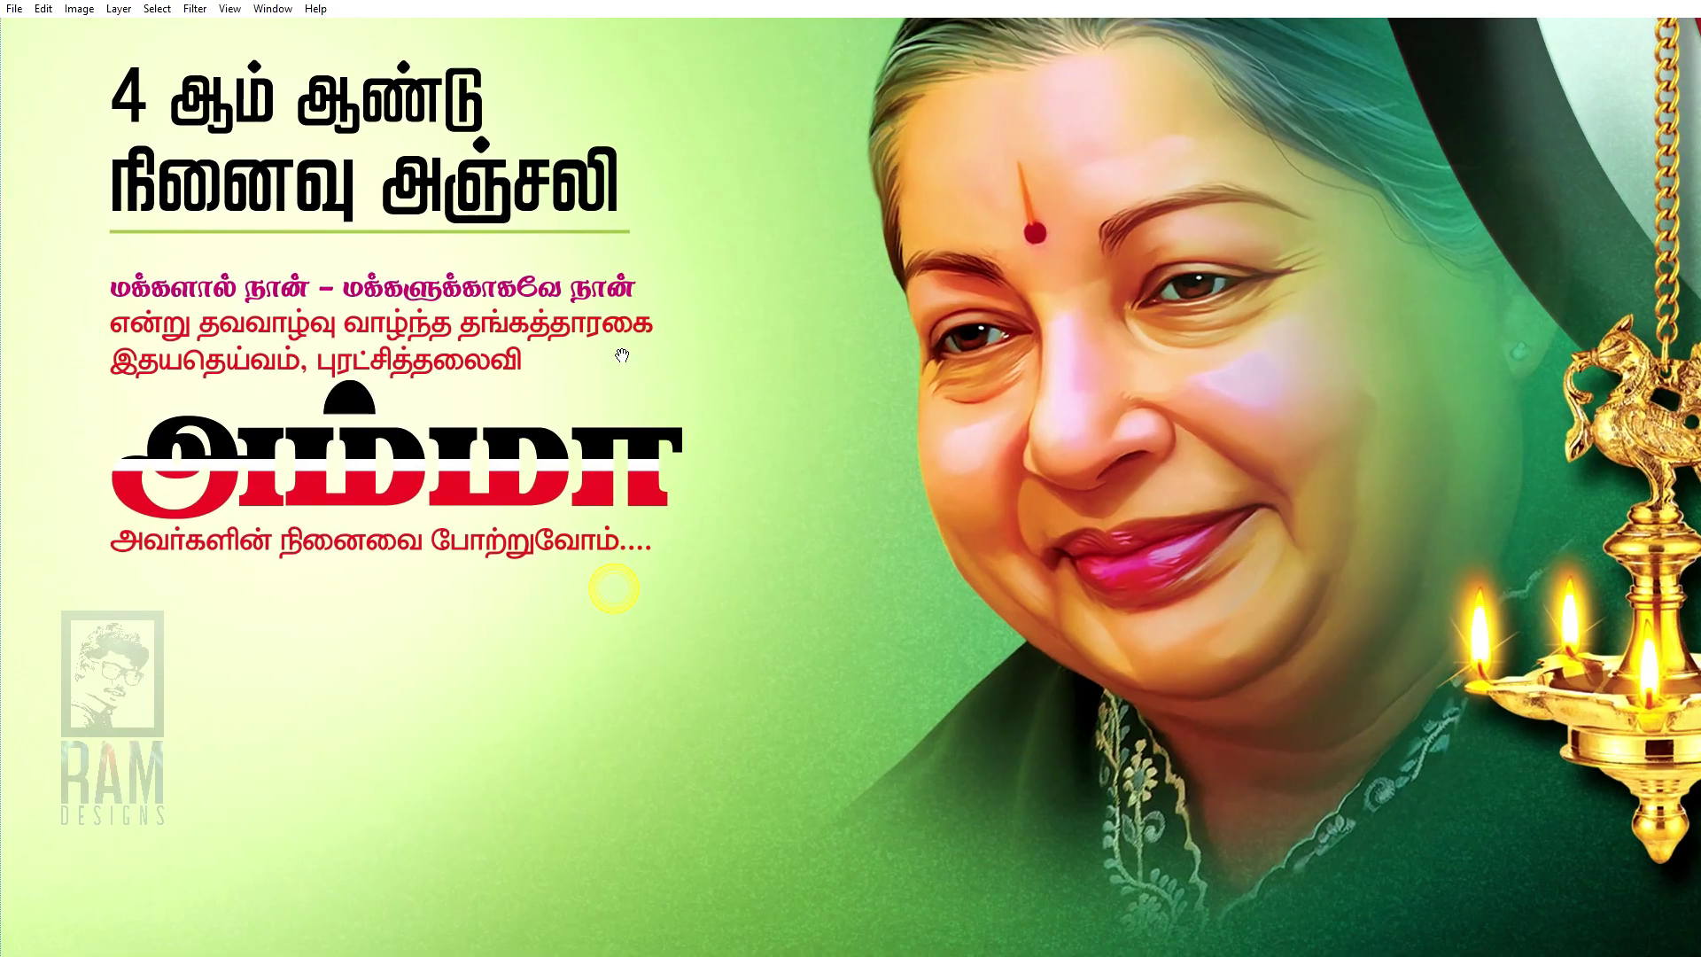
key(ctrl+0)
key(alt+w)
key(Return)
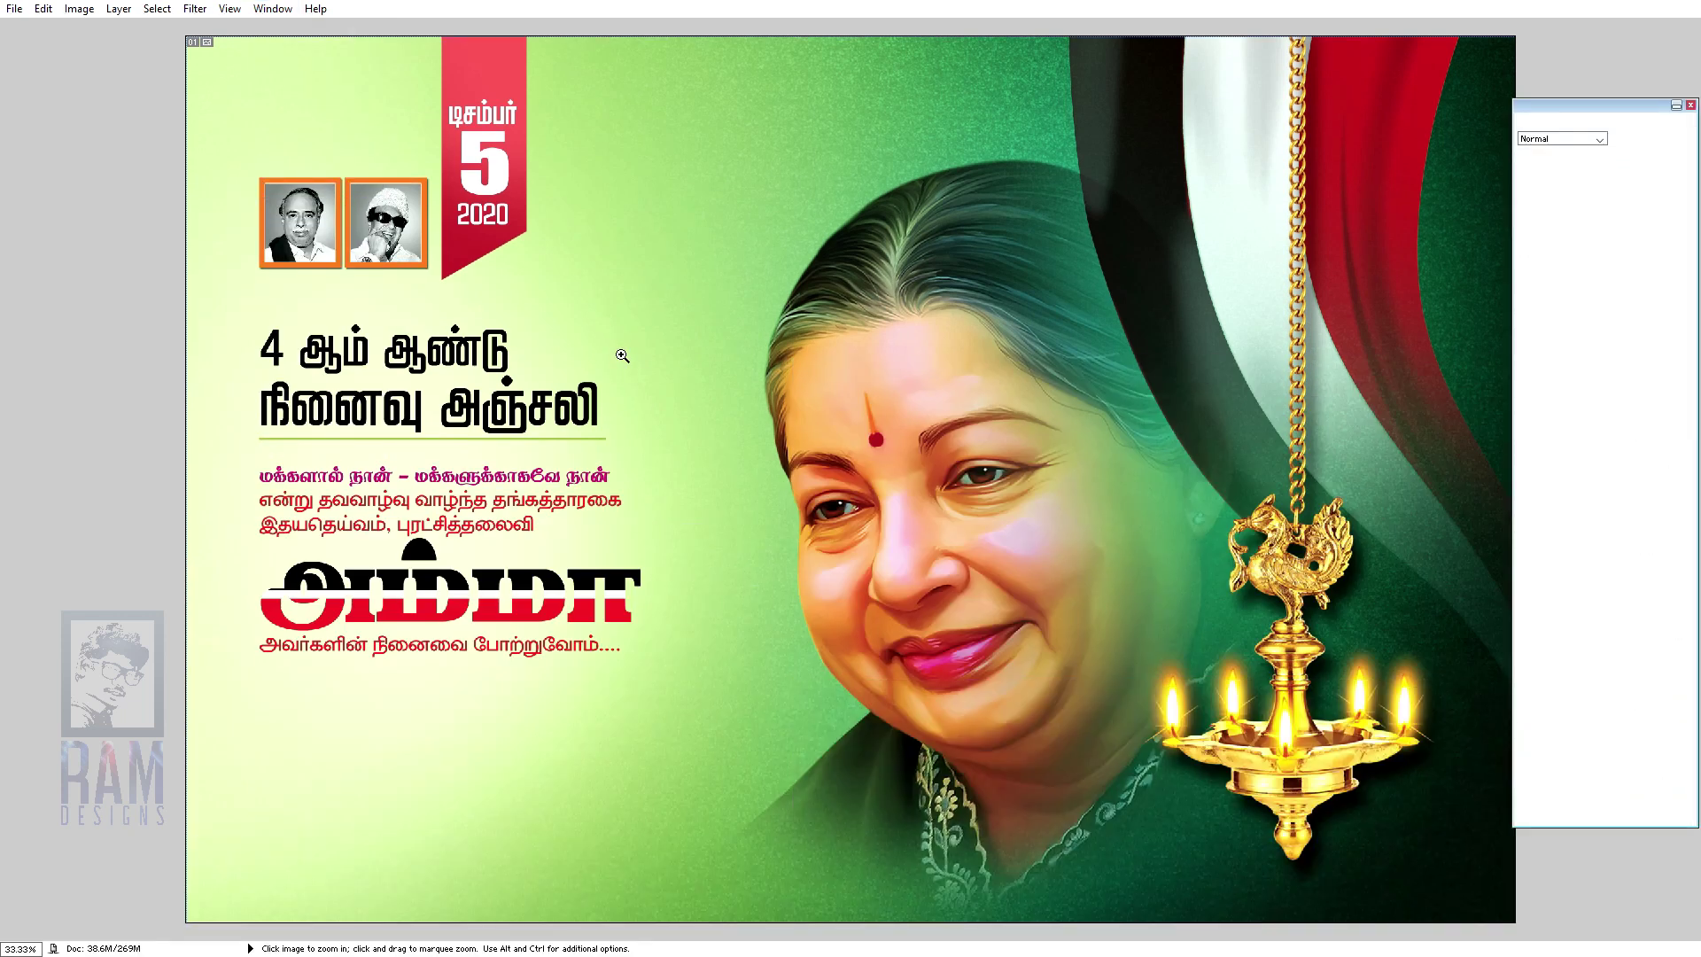
Step: Hide the light green Layer 3 and Layer 5 gradient, keeping the solid green background visible
drag(1688, 354, 1694, 762)
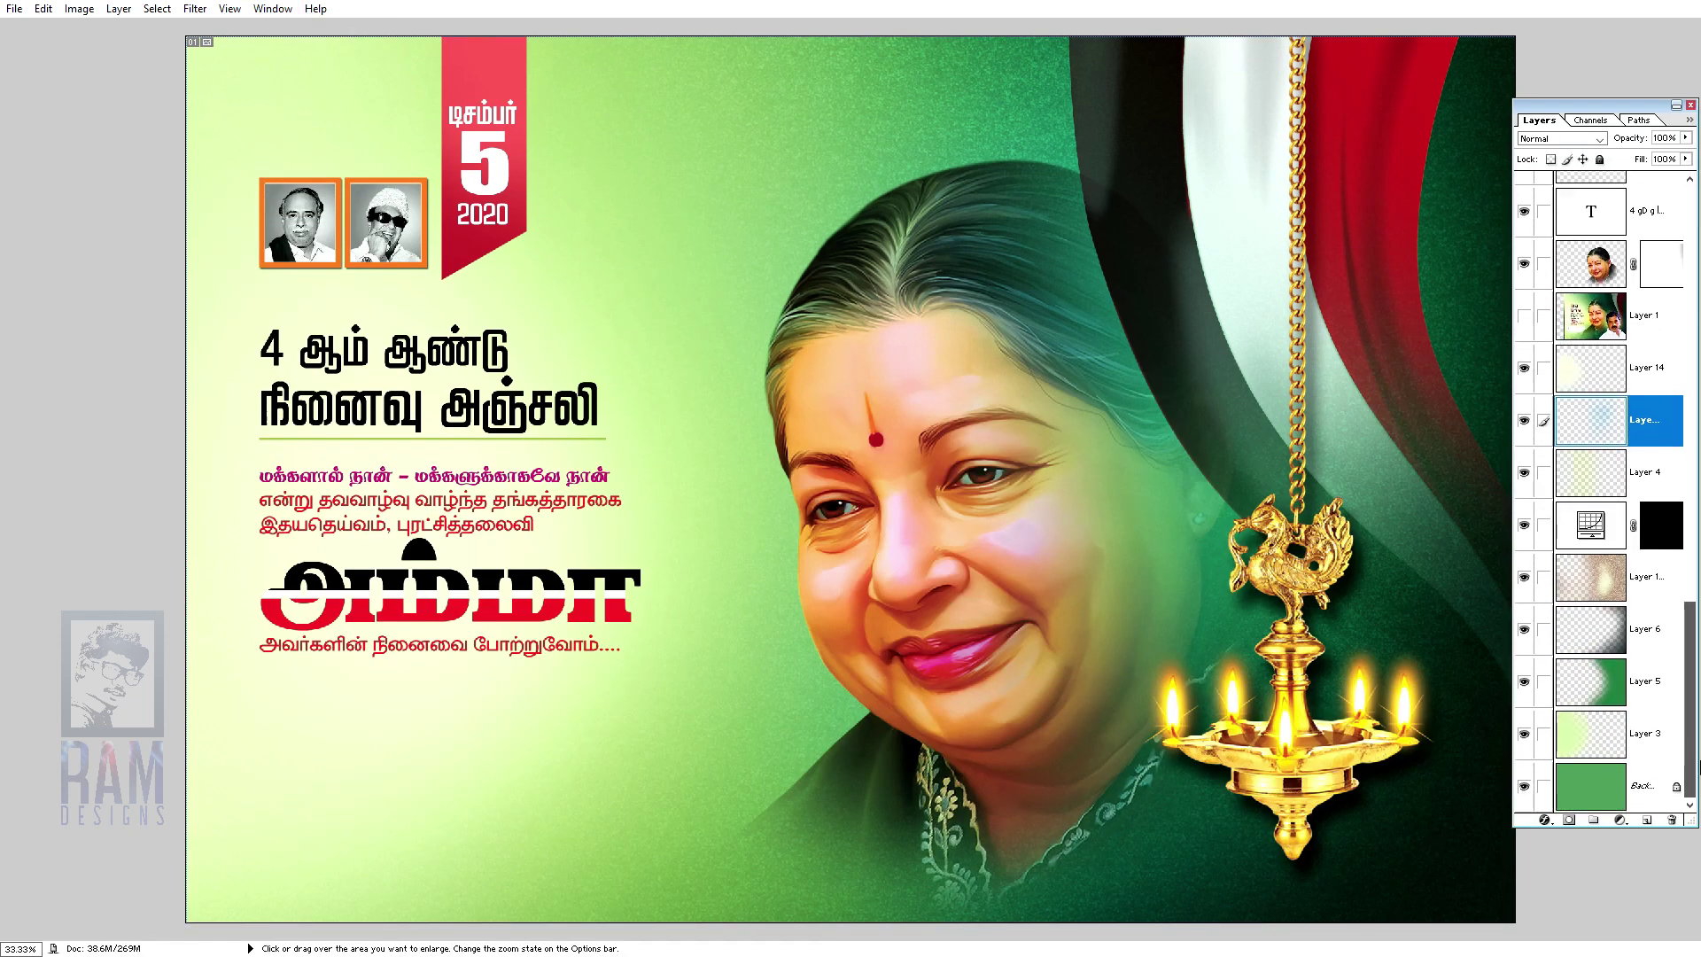
click(1524, 787)
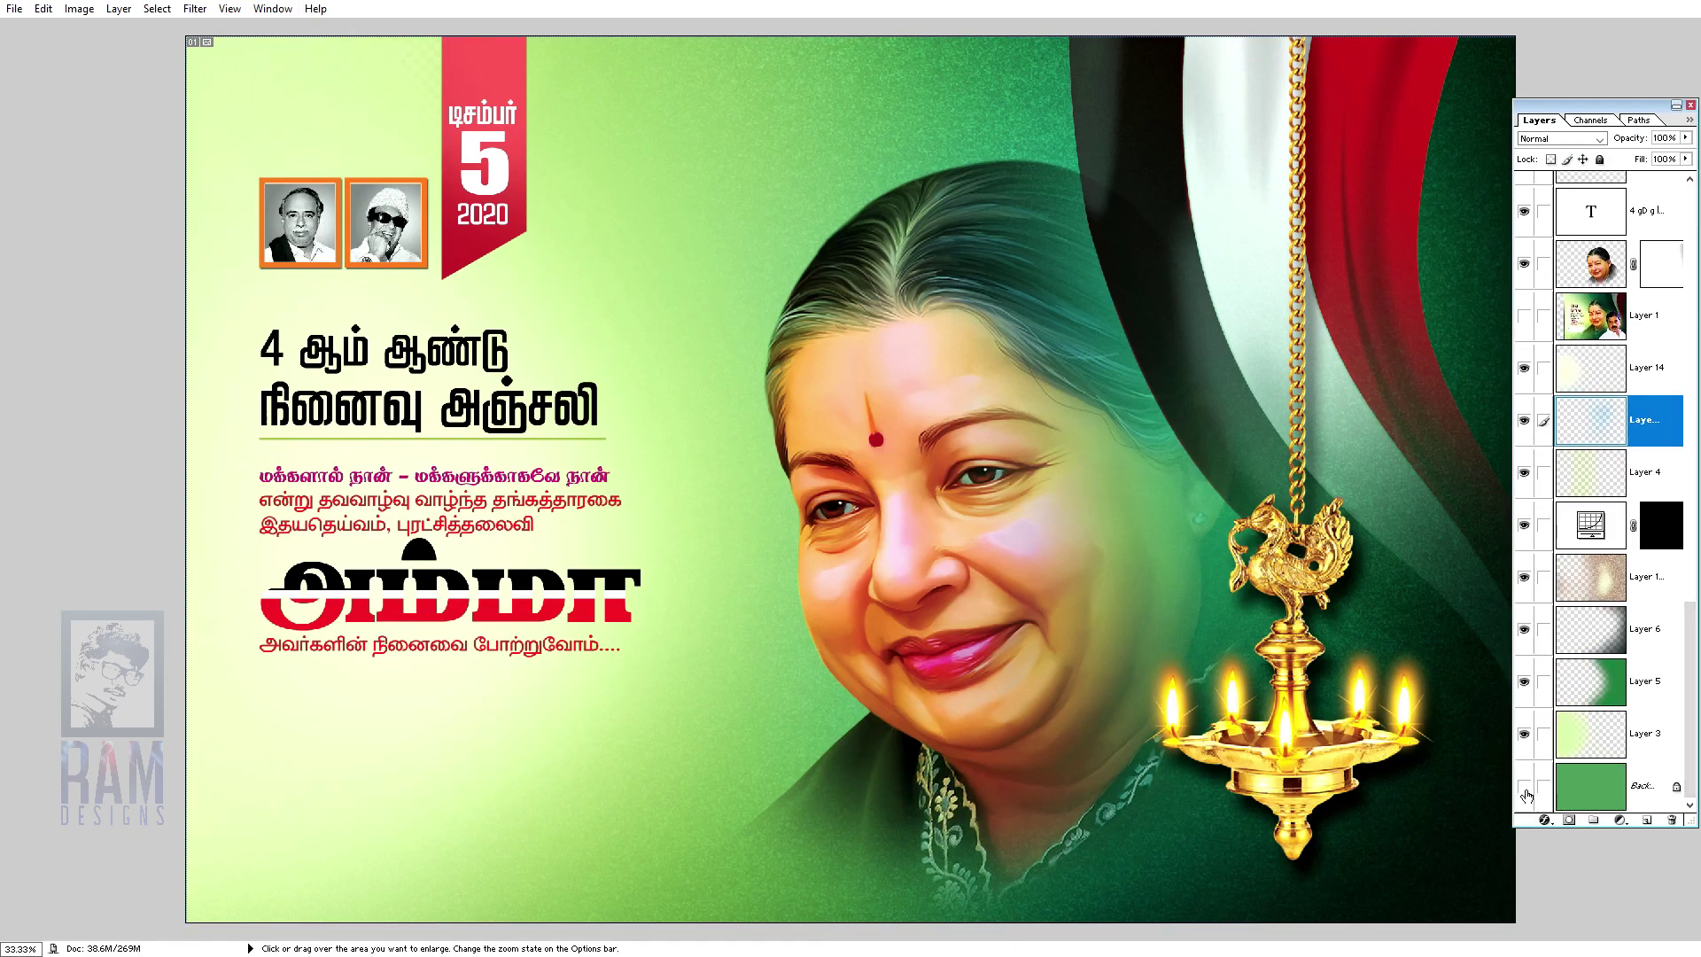
click(1524, 734)
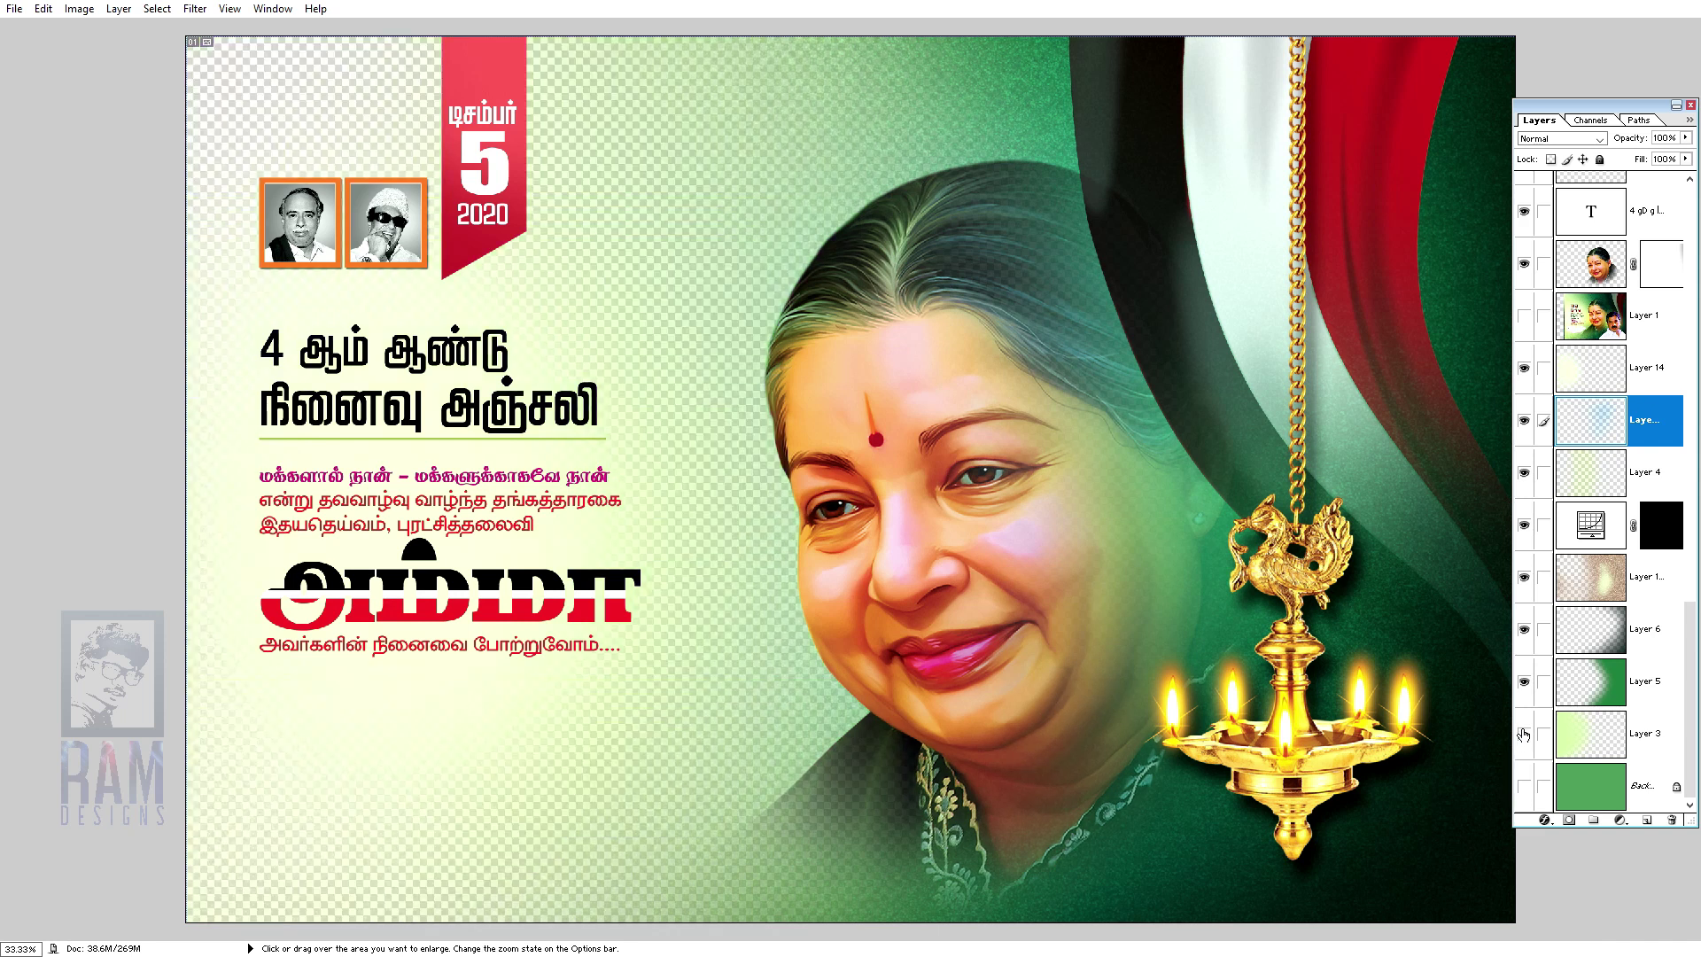
click(1524, 682)
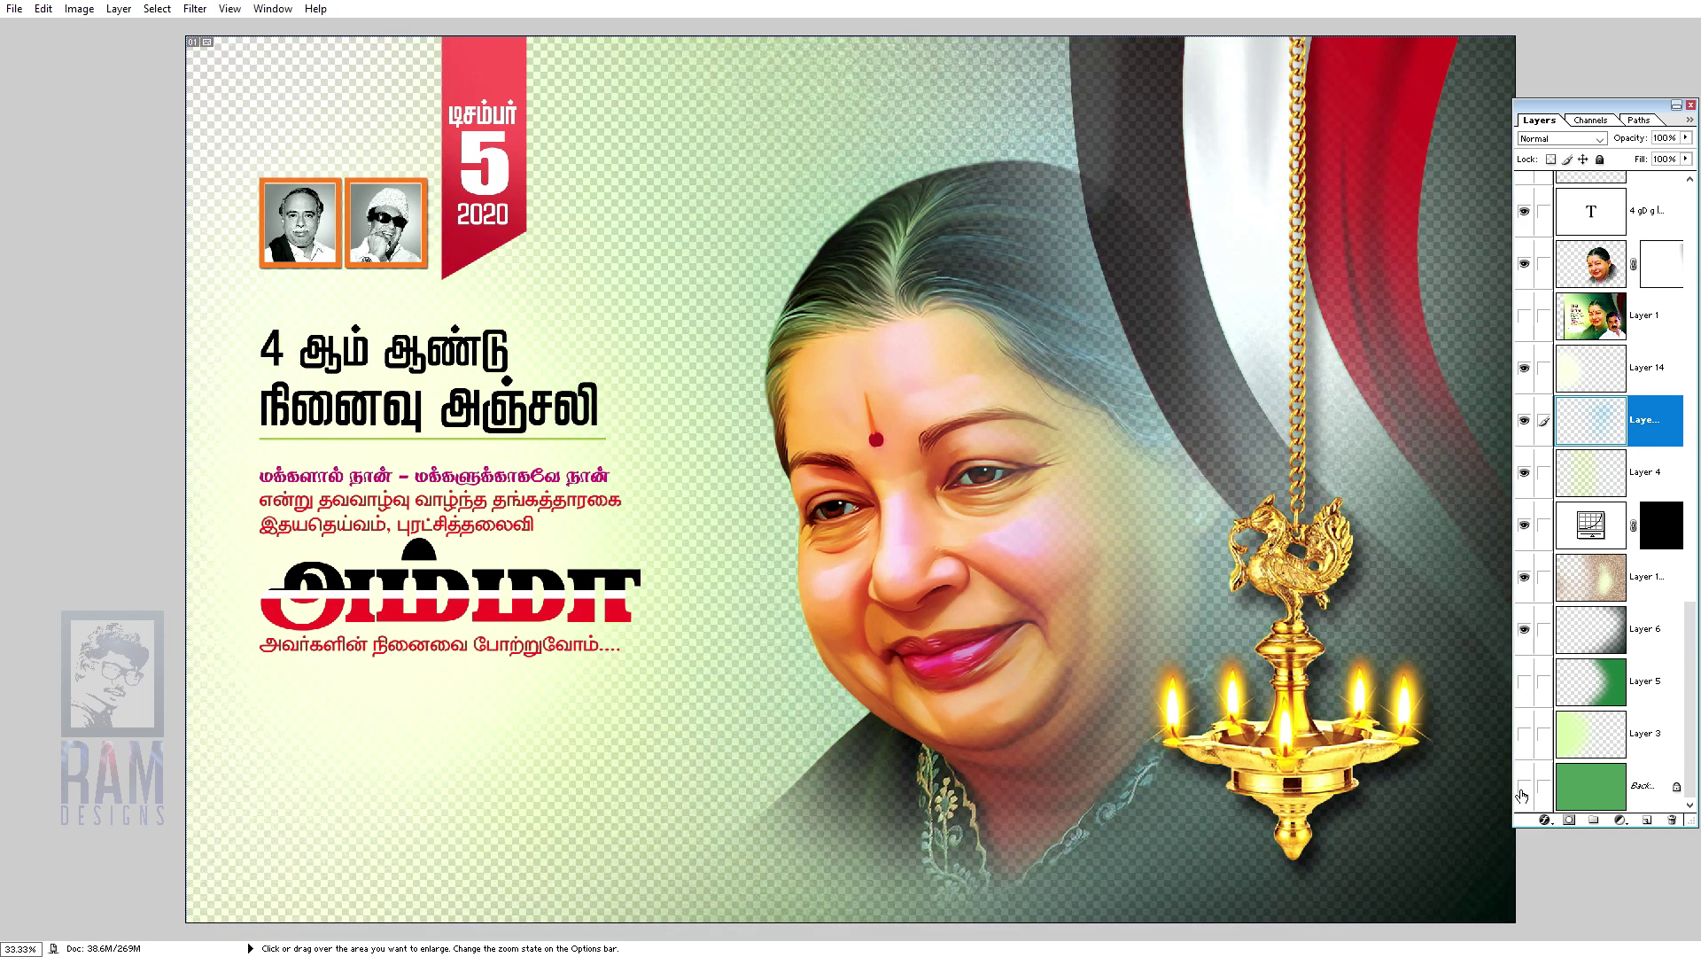
click(1524, 787)
Step: Hide the Layer 6 overlay, glow and adjustment layers, Layer 4, Layer 14, the portrait and the memorial title
click(1525, 629)
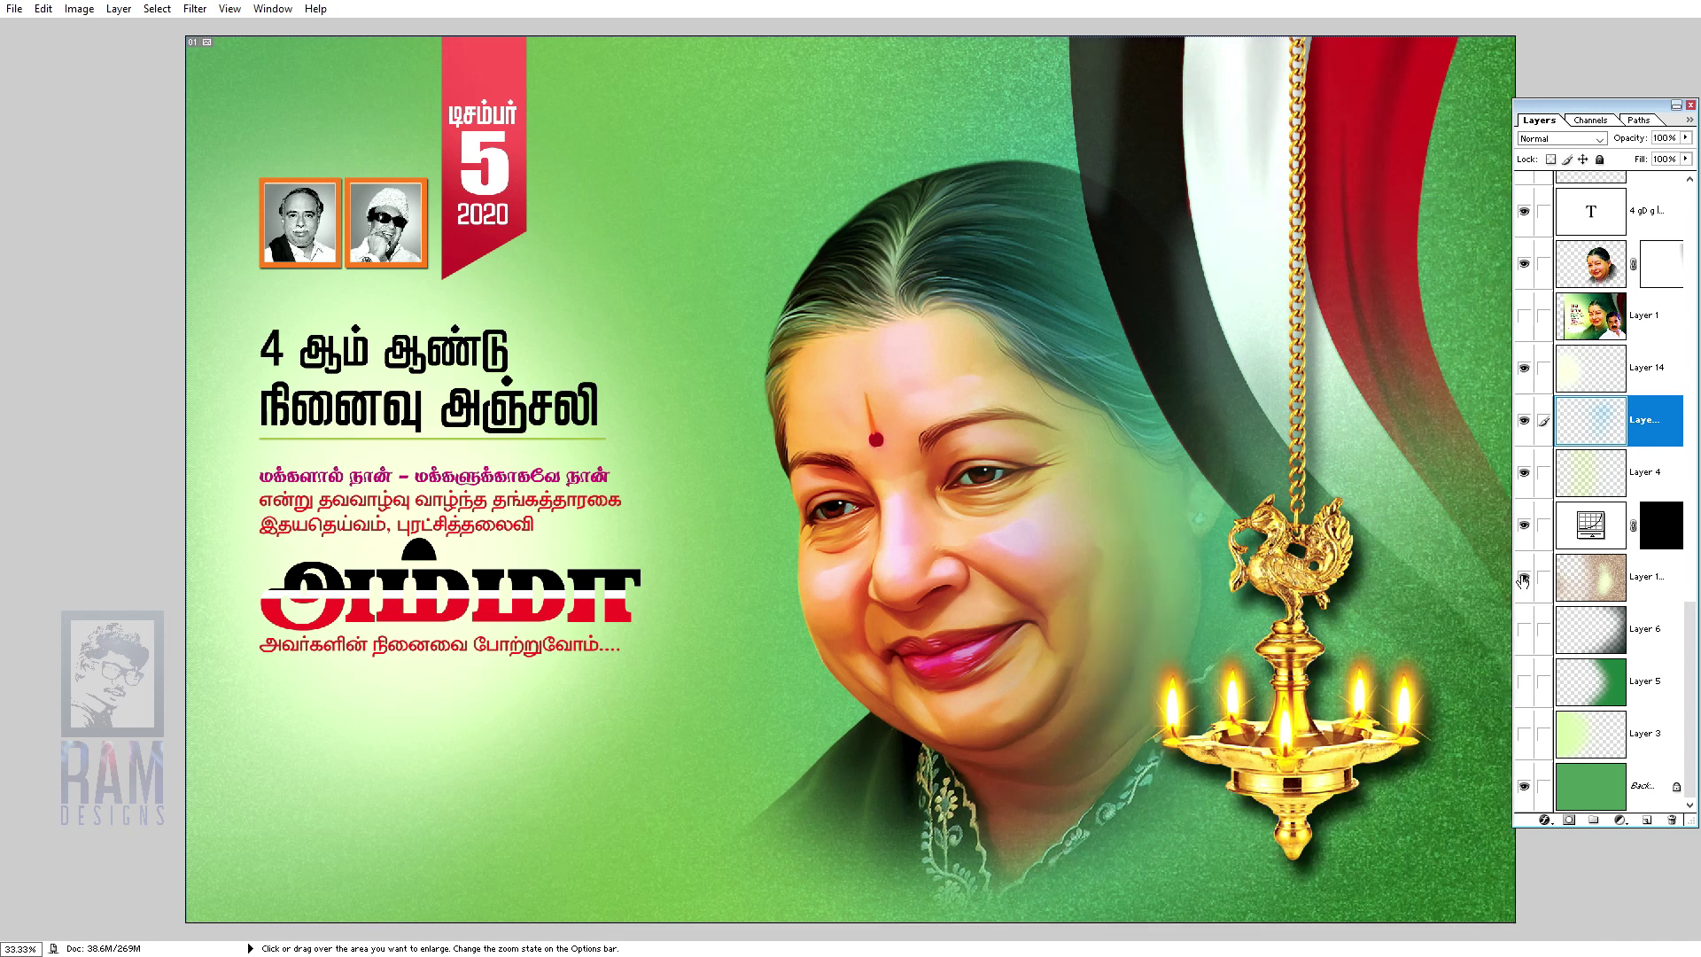
click(1524, 578)
click(1524, 525)
click(1524, 472)
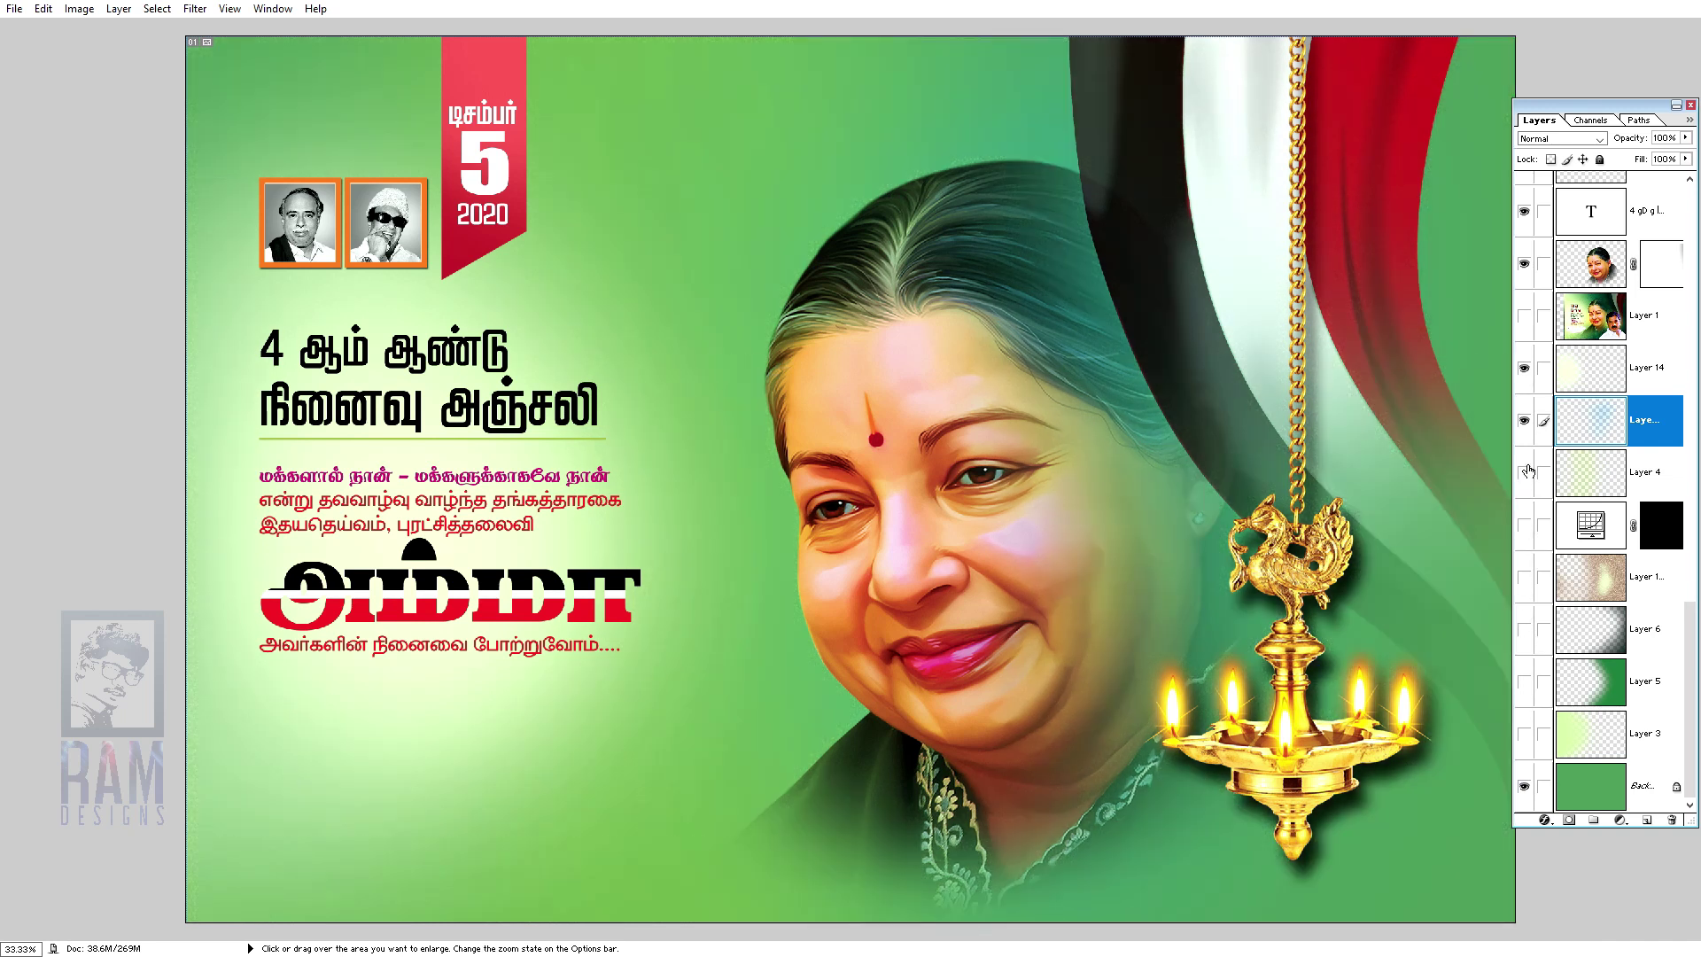
click(1524, 420)
click(1524, 368)
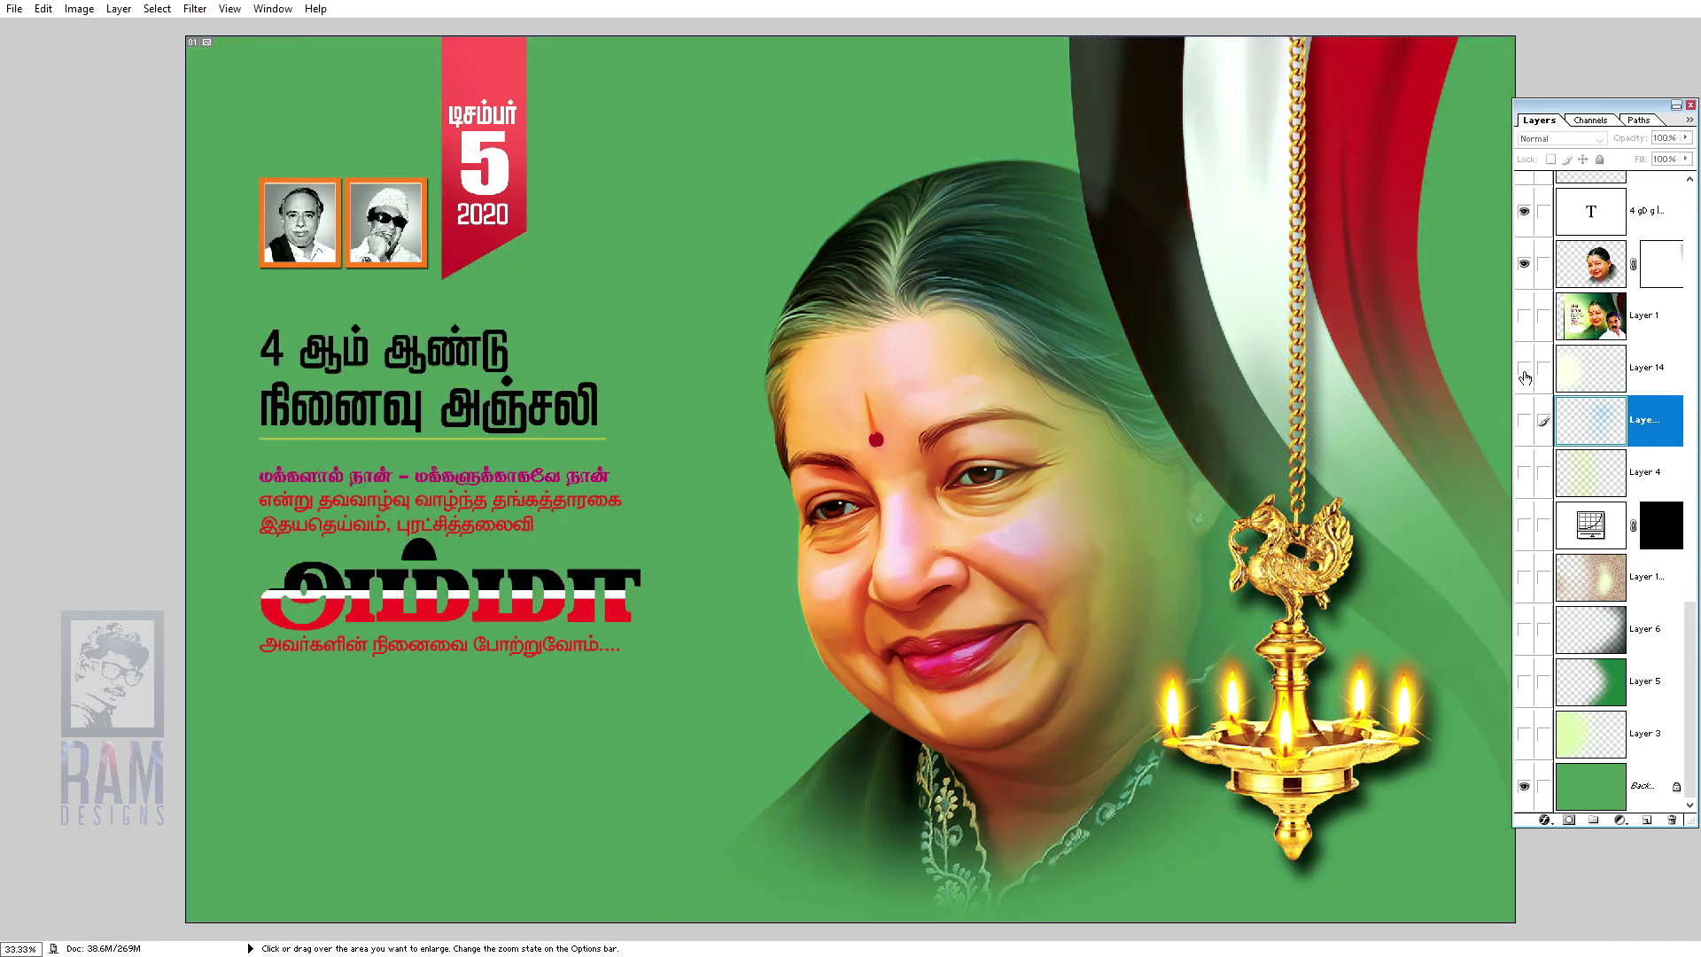
click(1524, 263)
click(1524, 211)
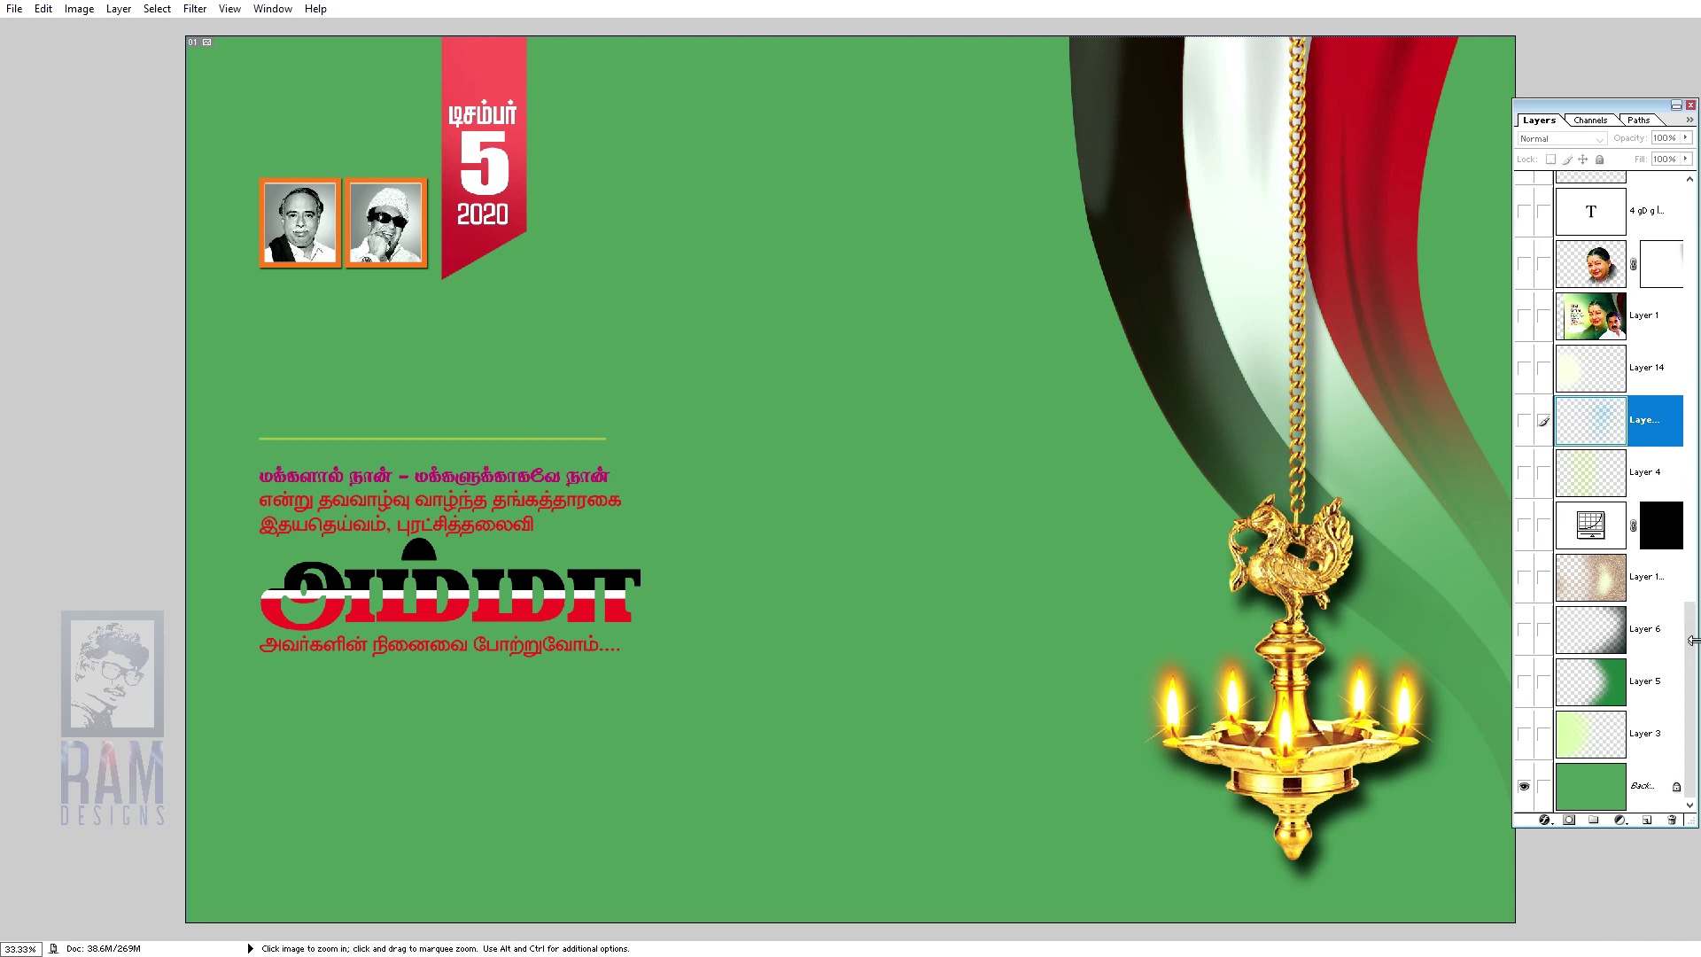
Step: Hide the green line, Tamil quote lines, tribute line, அம்மா title, red date ribbon and 2020 text
scroll(1612, 509, up, 5)
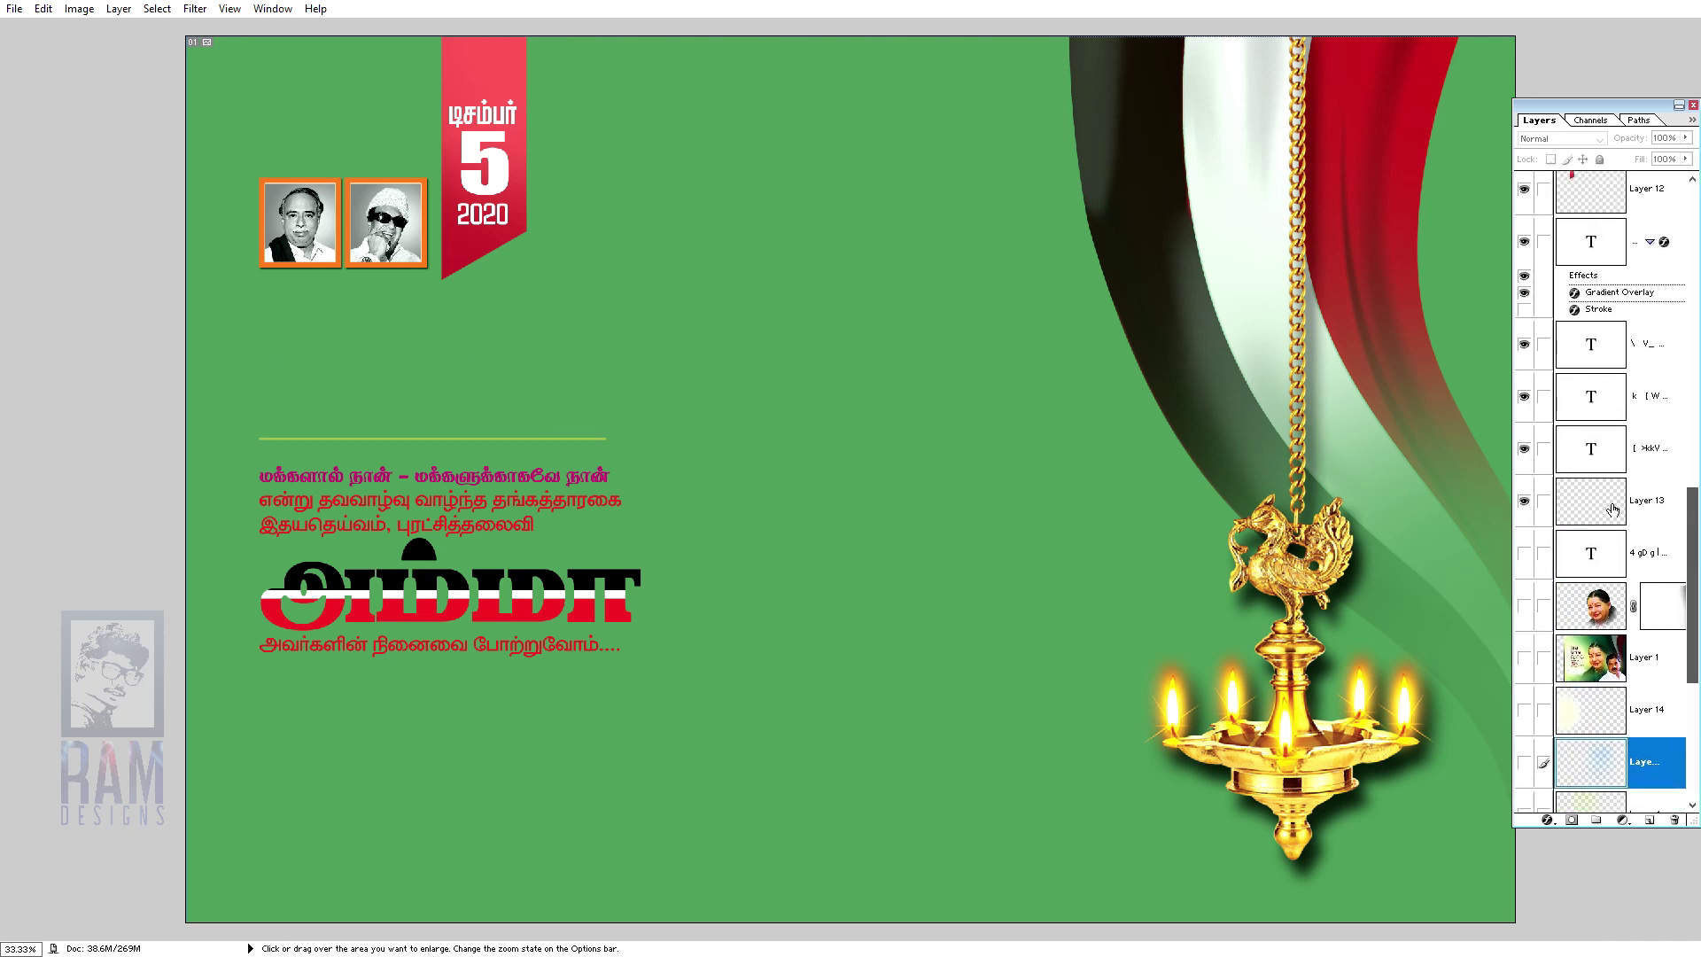
click(1524, 500)
click(1524, 450)
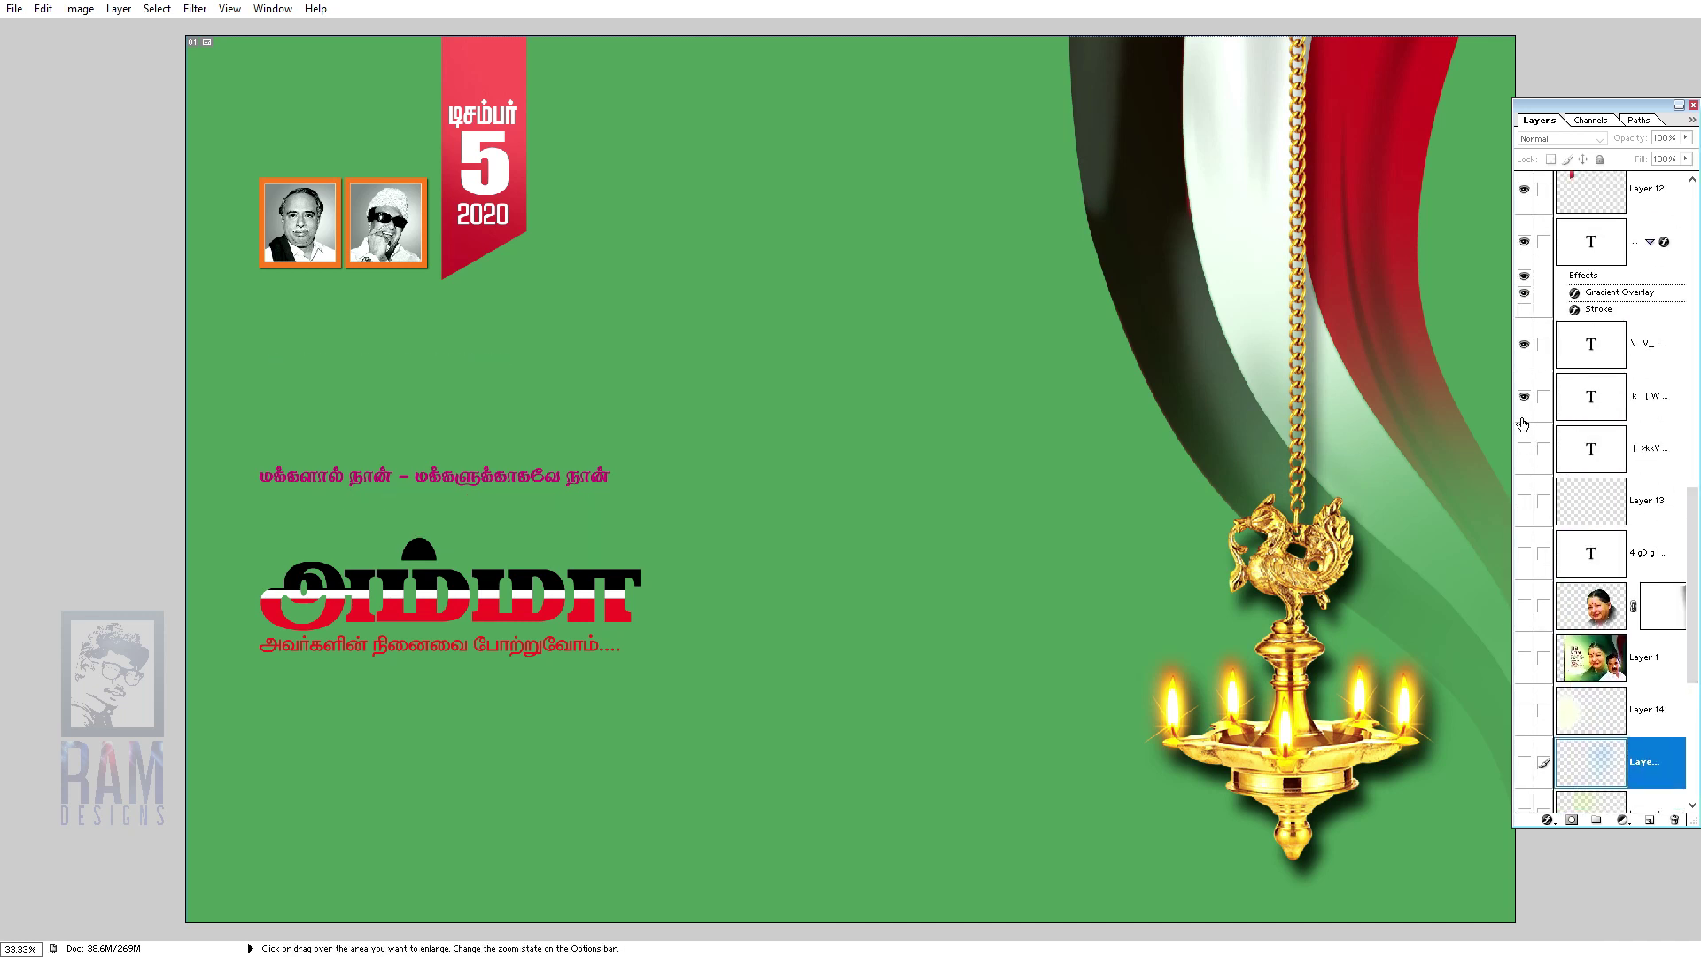
click(1523, 396)
click(1524, 344)
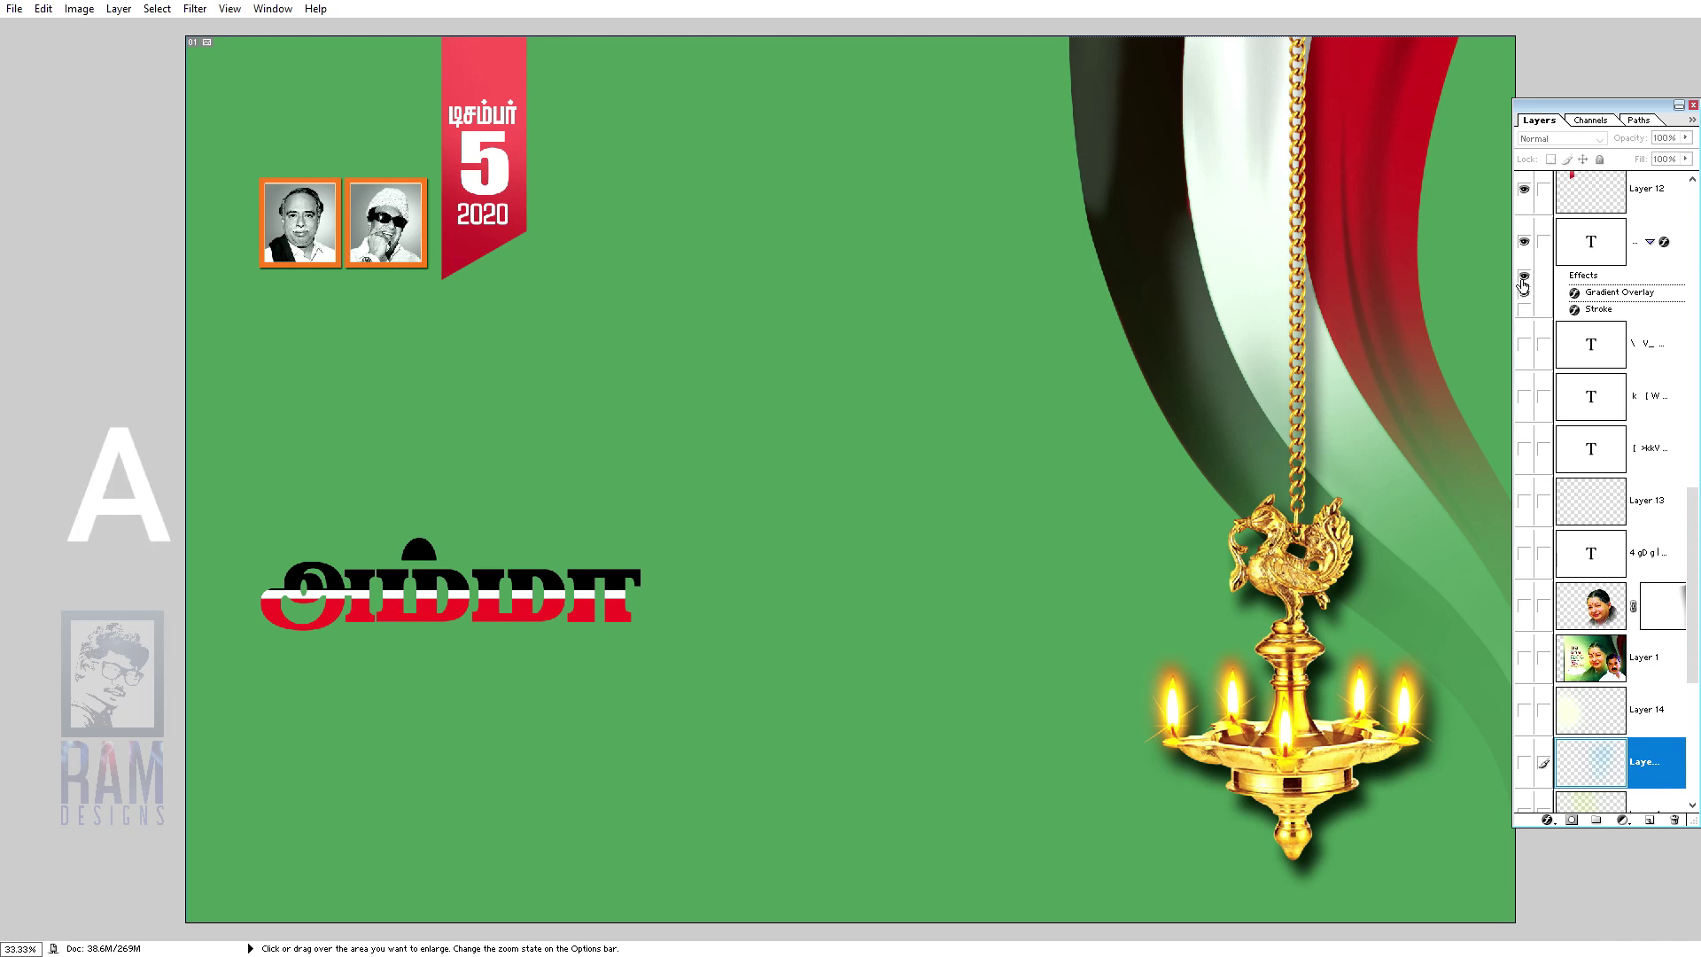
click(1524, 241)
scroll(1662, 589, up, 3)
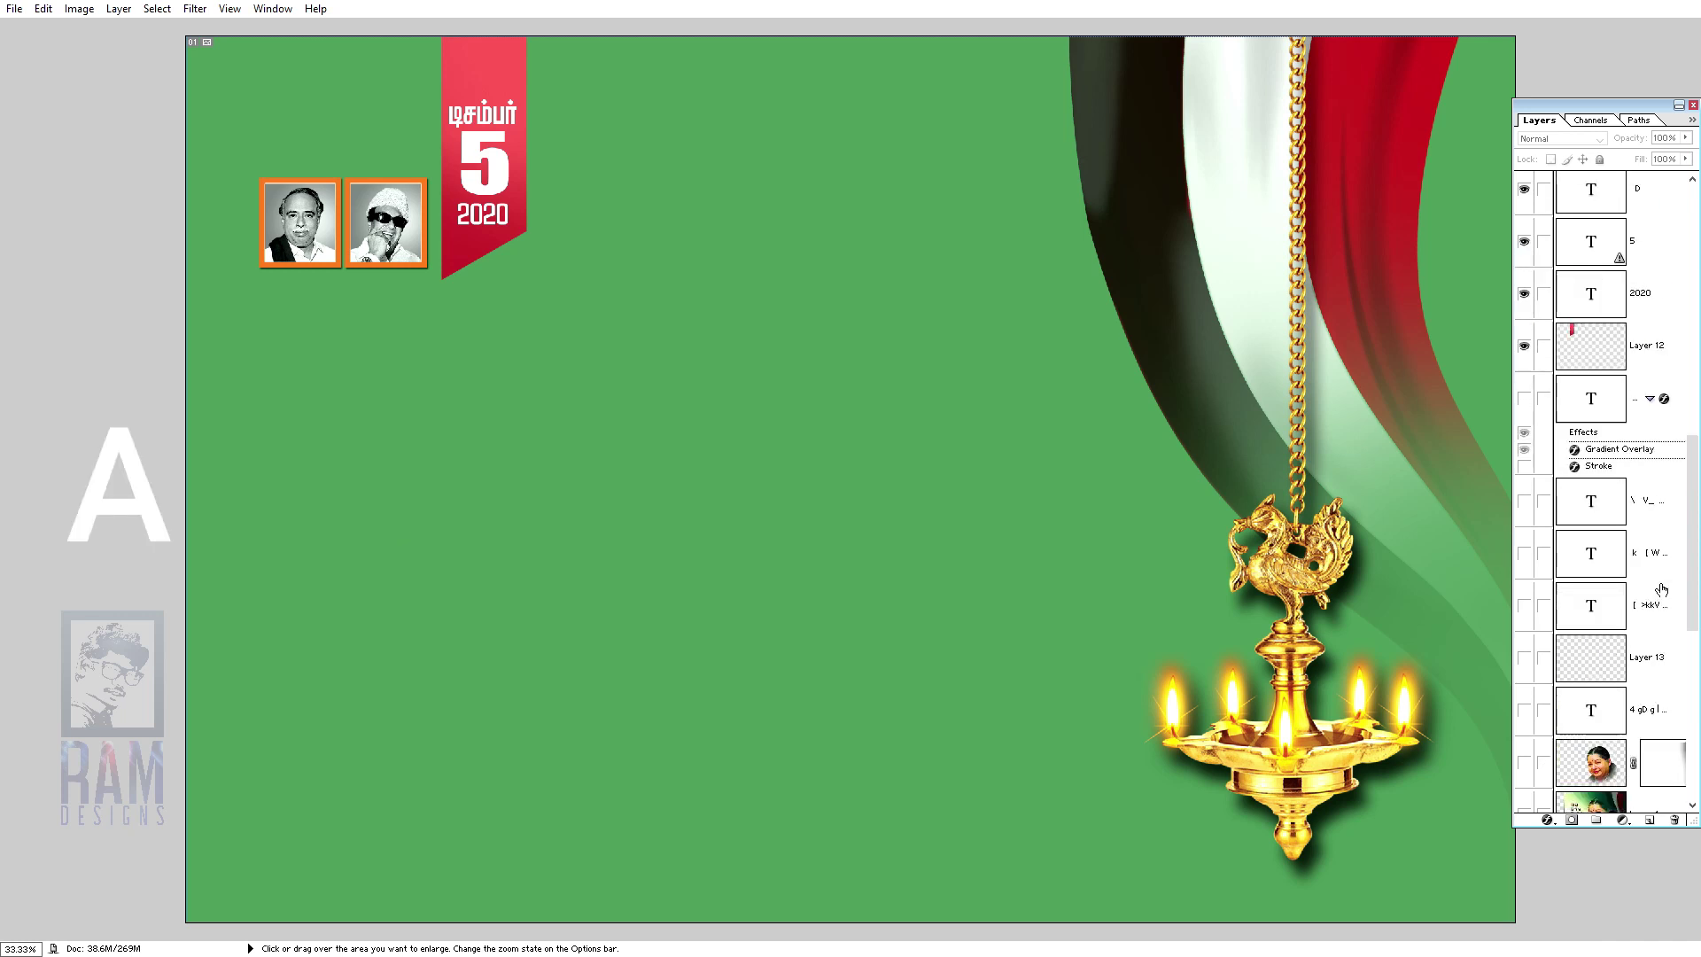
click(1524, 347)
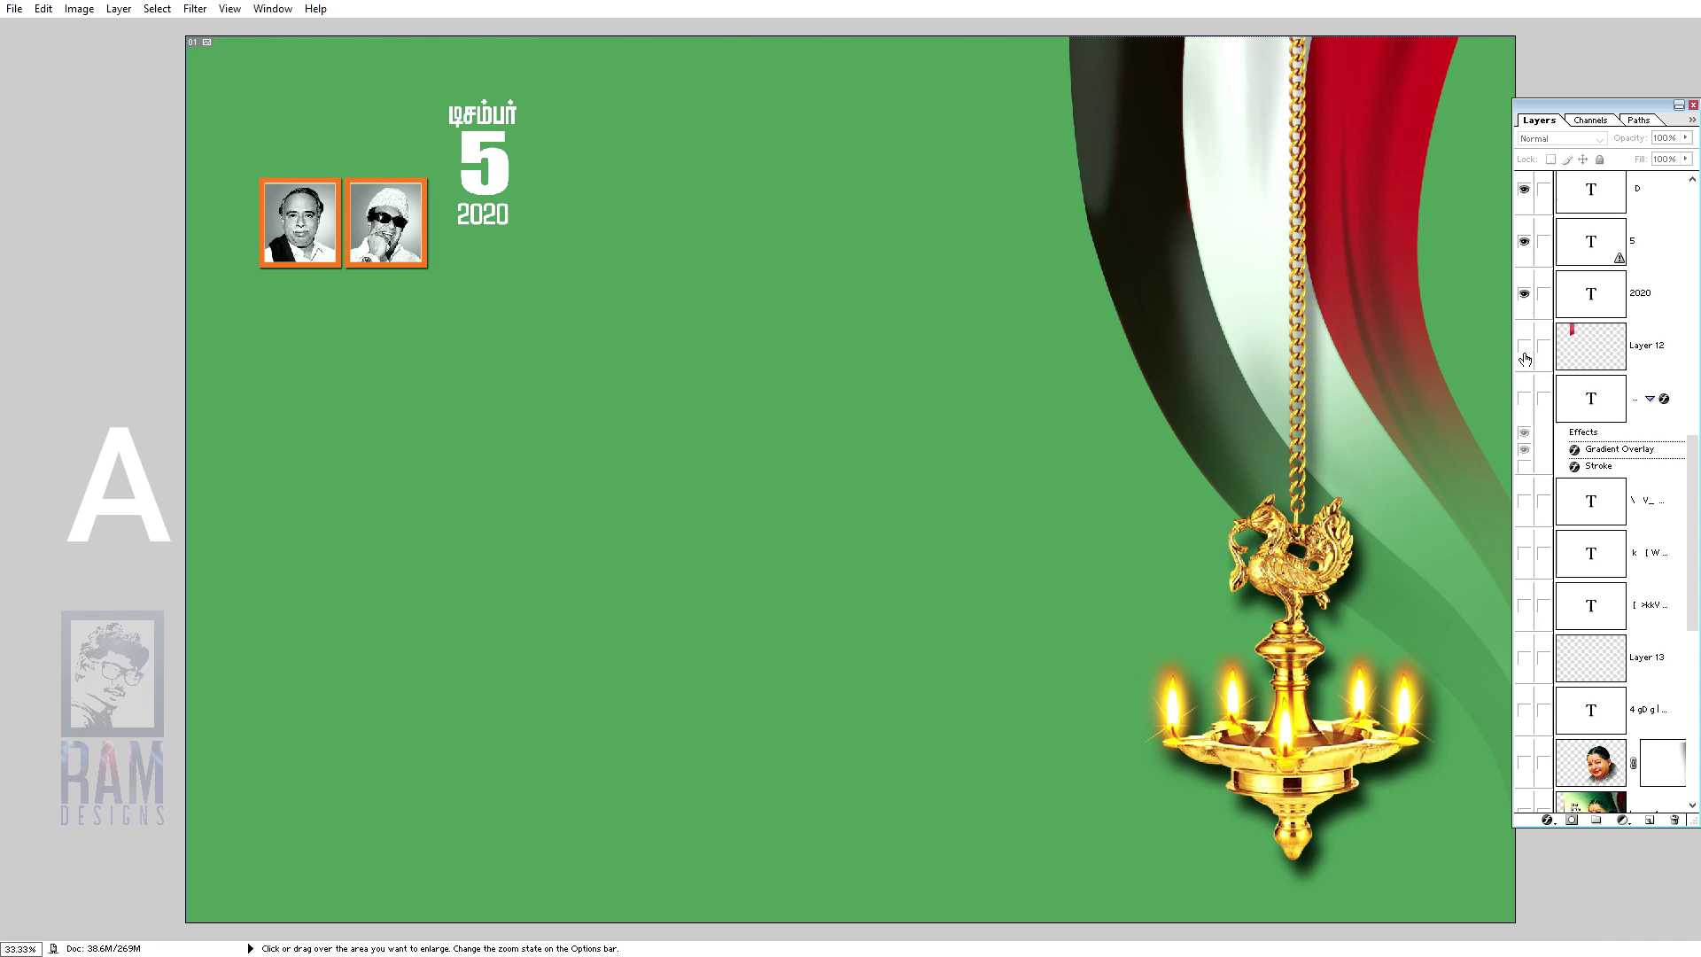
click(1524, 292)
Step: Hide the Tamil month text, the flag drape, the brass lamp and the second photo's orange and light frames
scroll(1559, 398, up, 3)
scroll(1577, 496, up, 3)
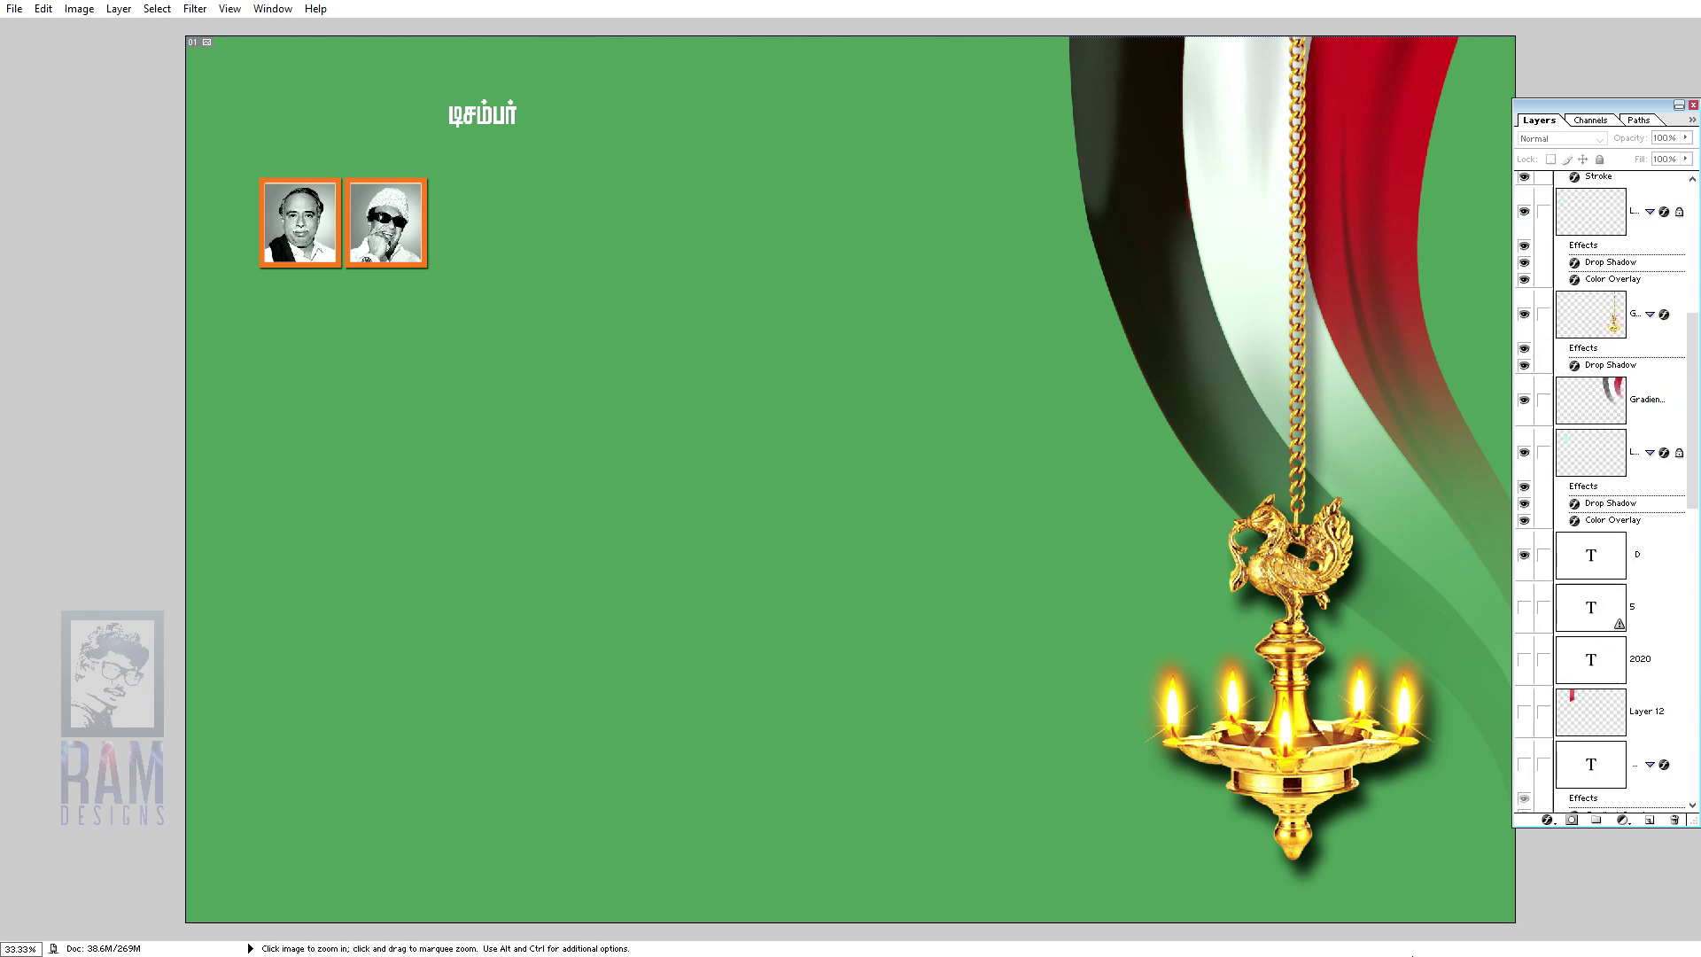
click(1524, 555)
click(1524, 452)
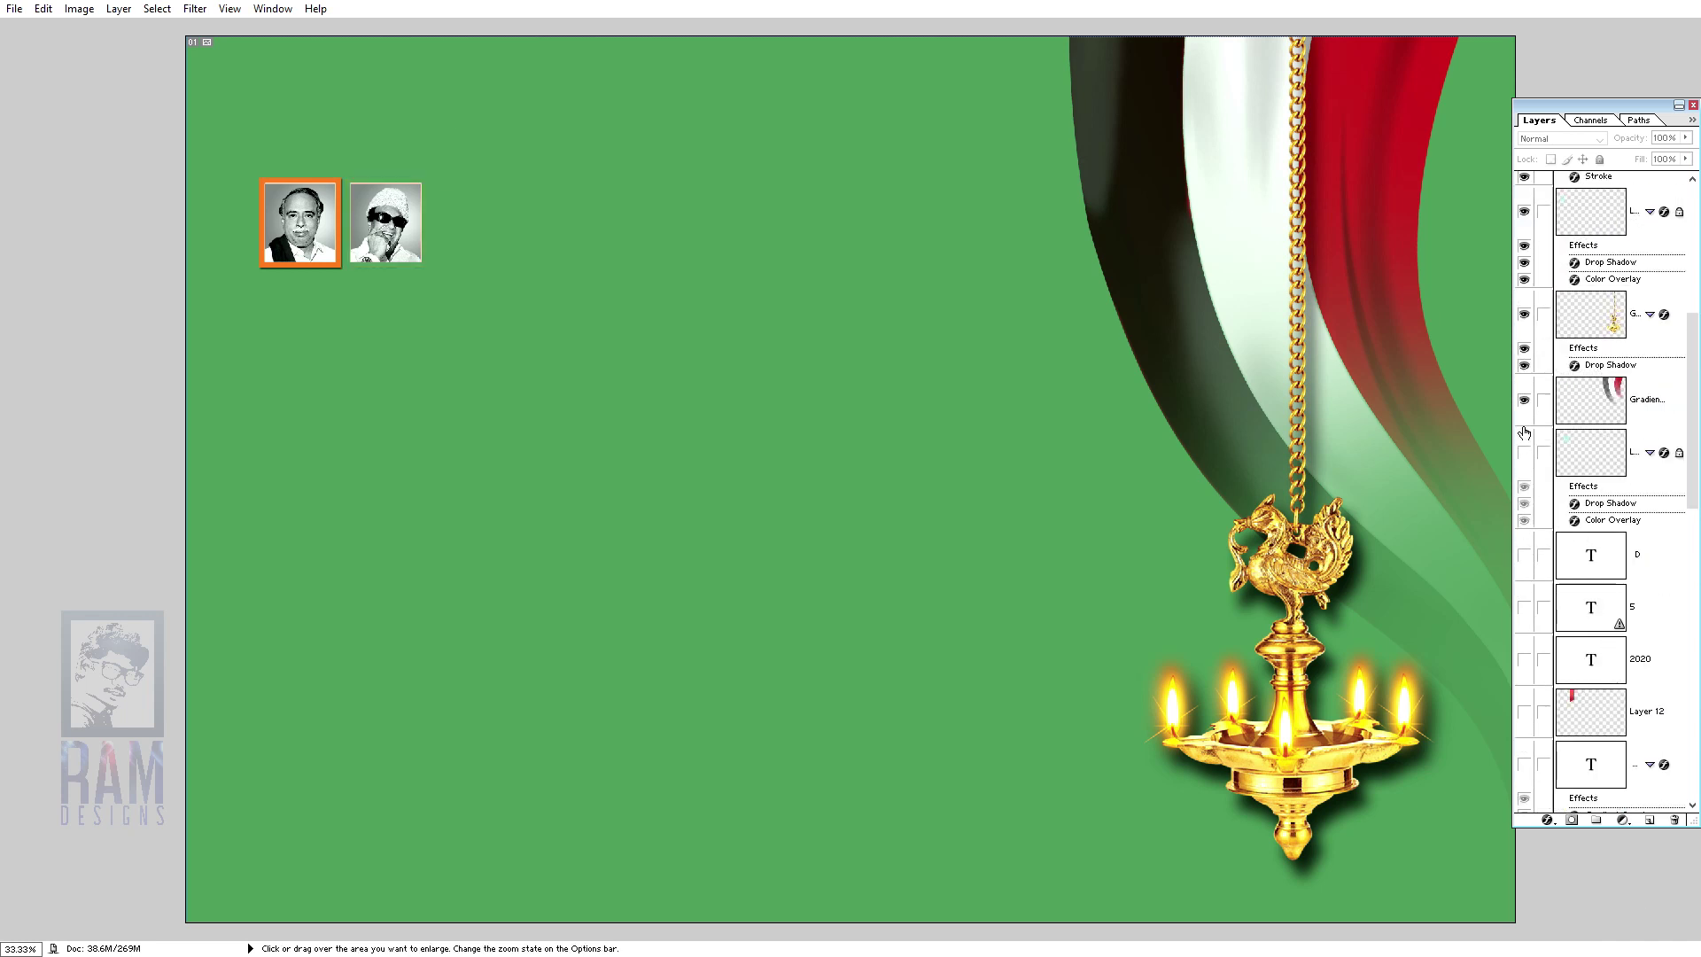
click(1524, 401)
scroll(1567, 500, up, 2)
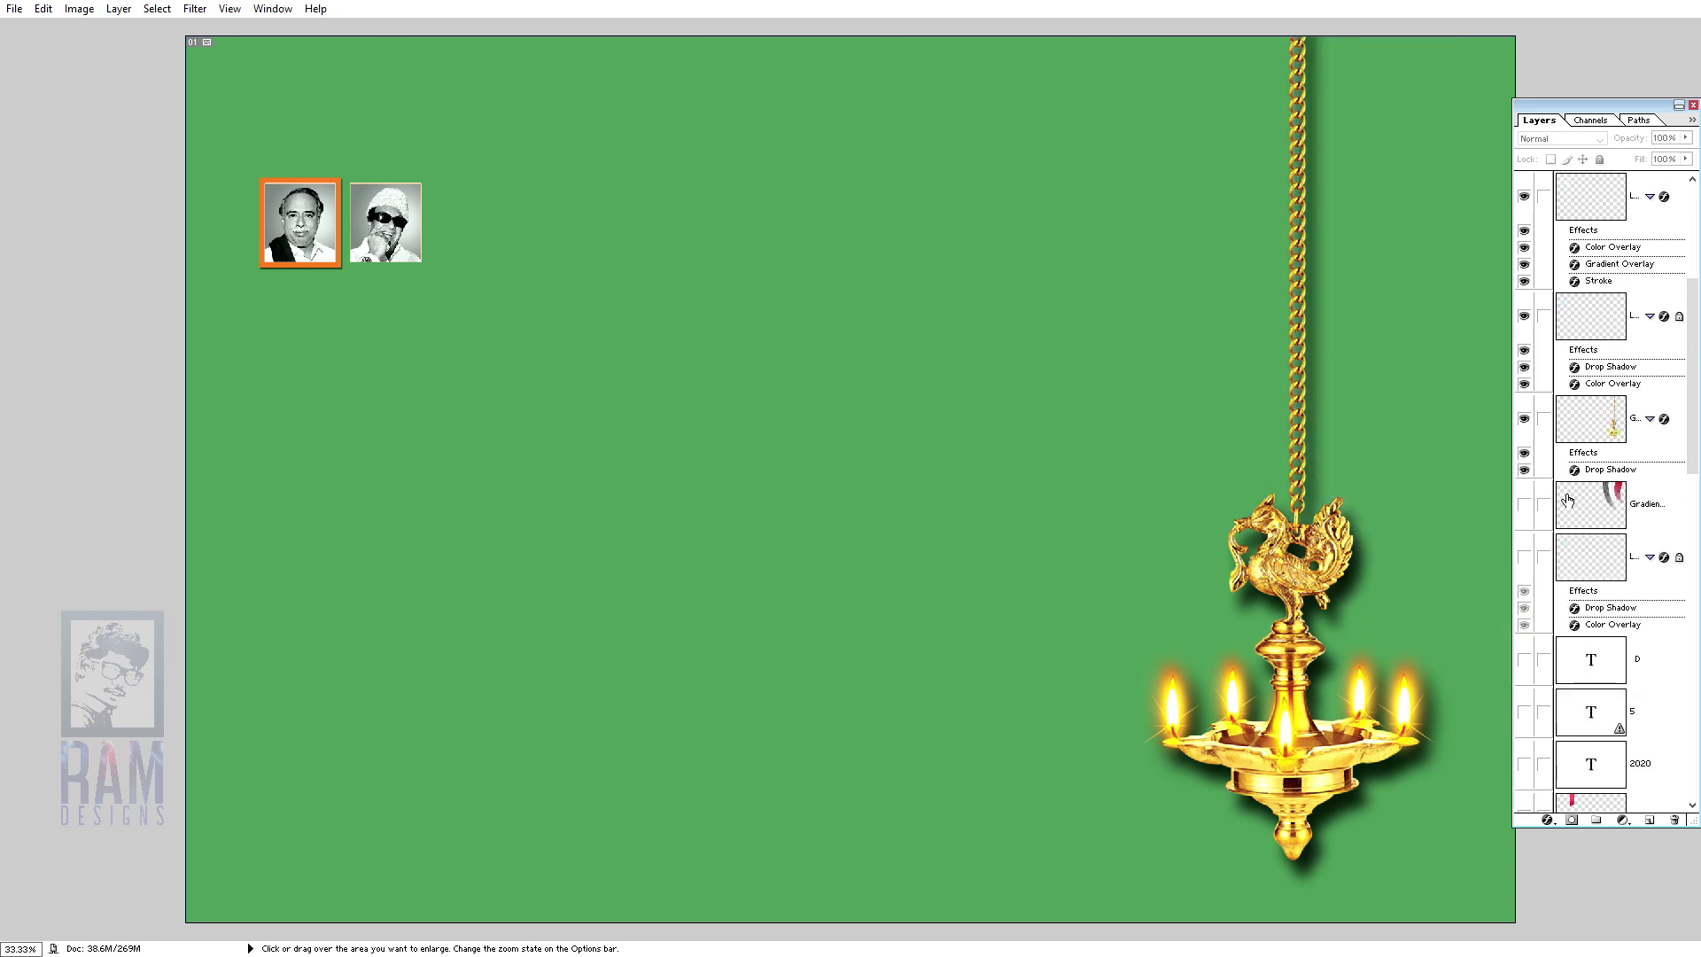
click(1524, 424)
scroll(1542, 432, up, 2)
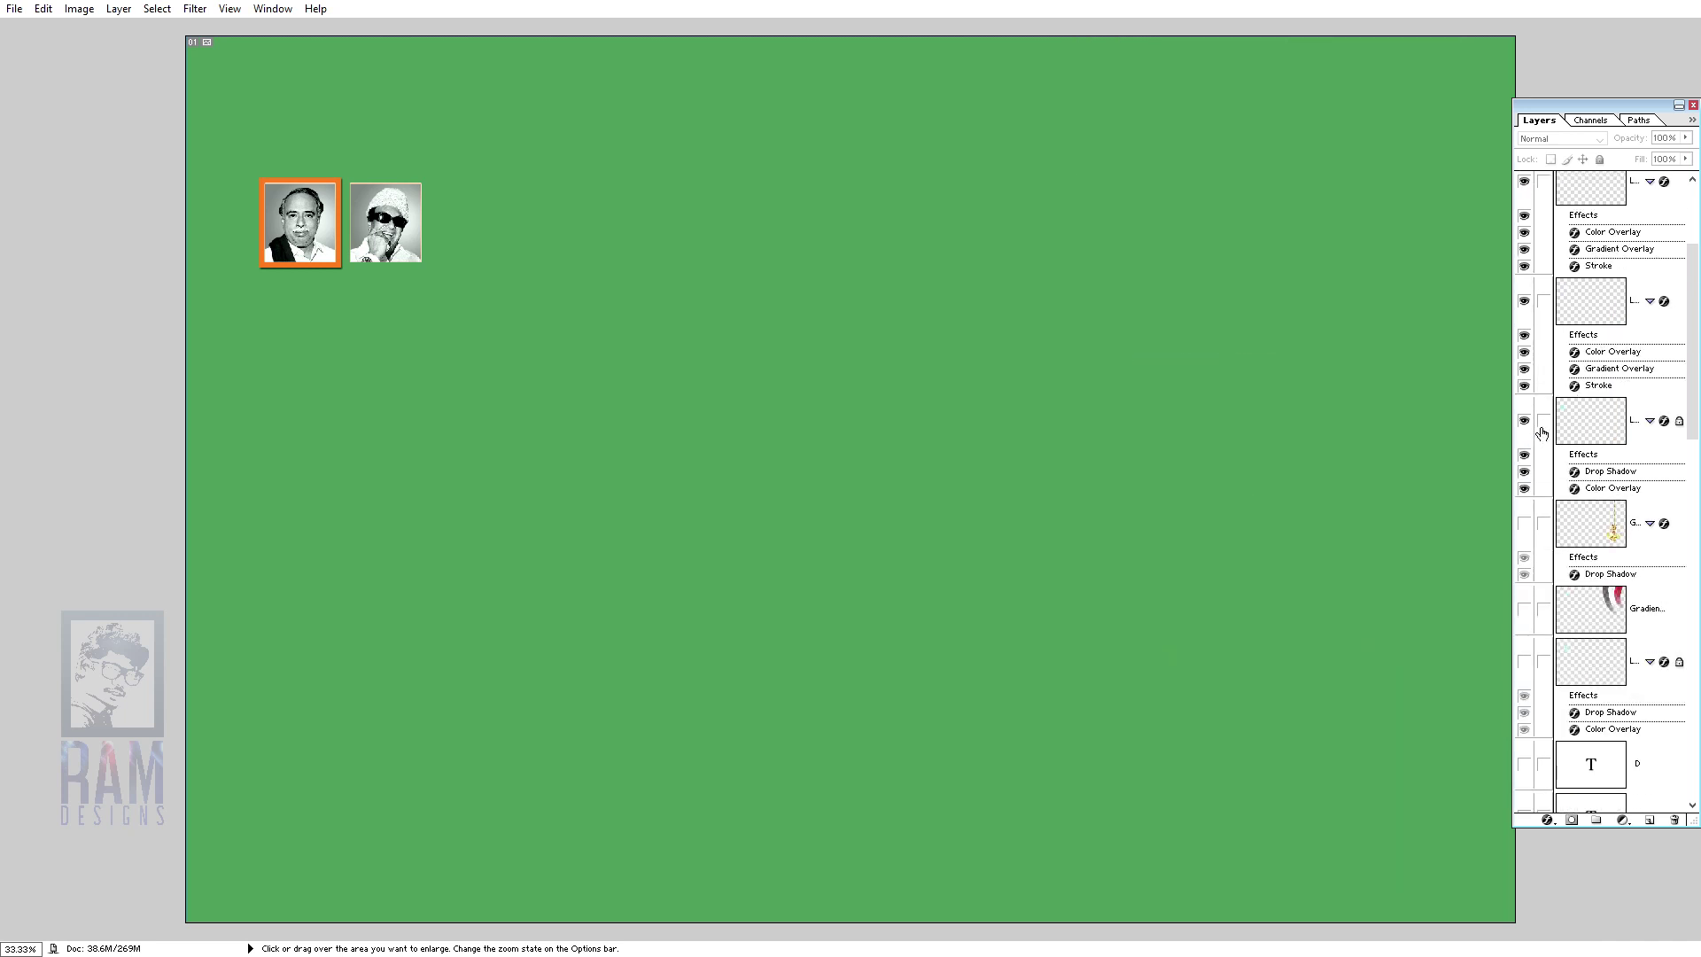
click(1524, 302)
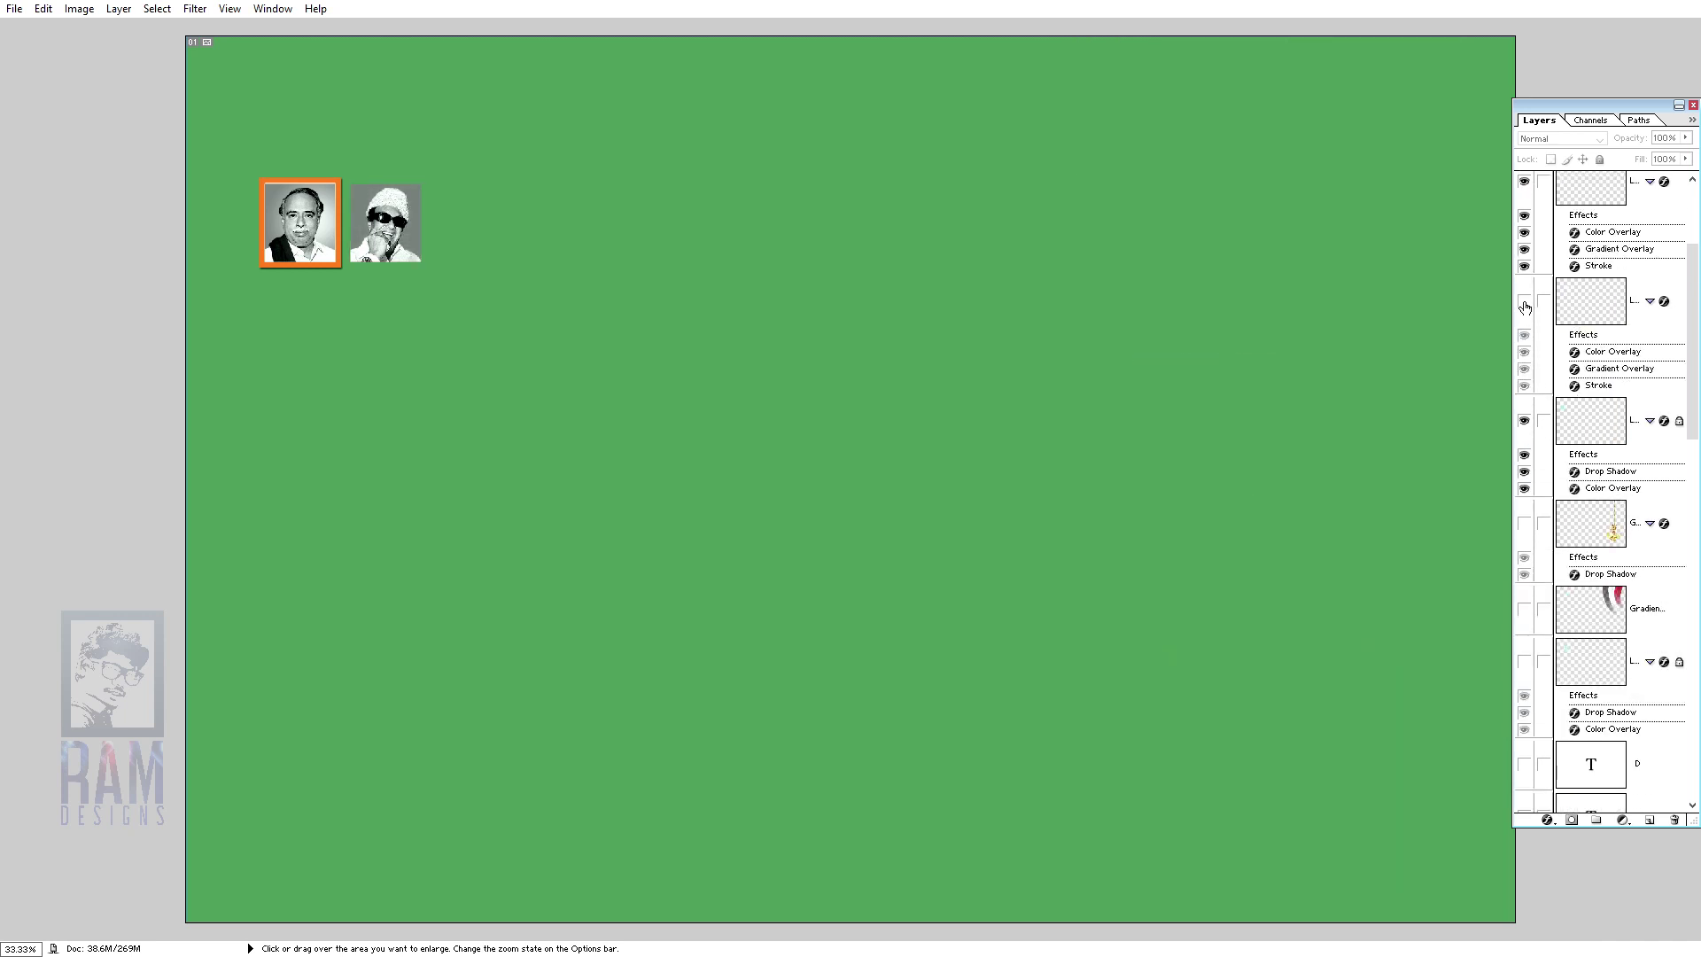
Step: Hide the first photo's frame, the three portrait photo layers and the orange square
scroll(1541, 312, up, 2)
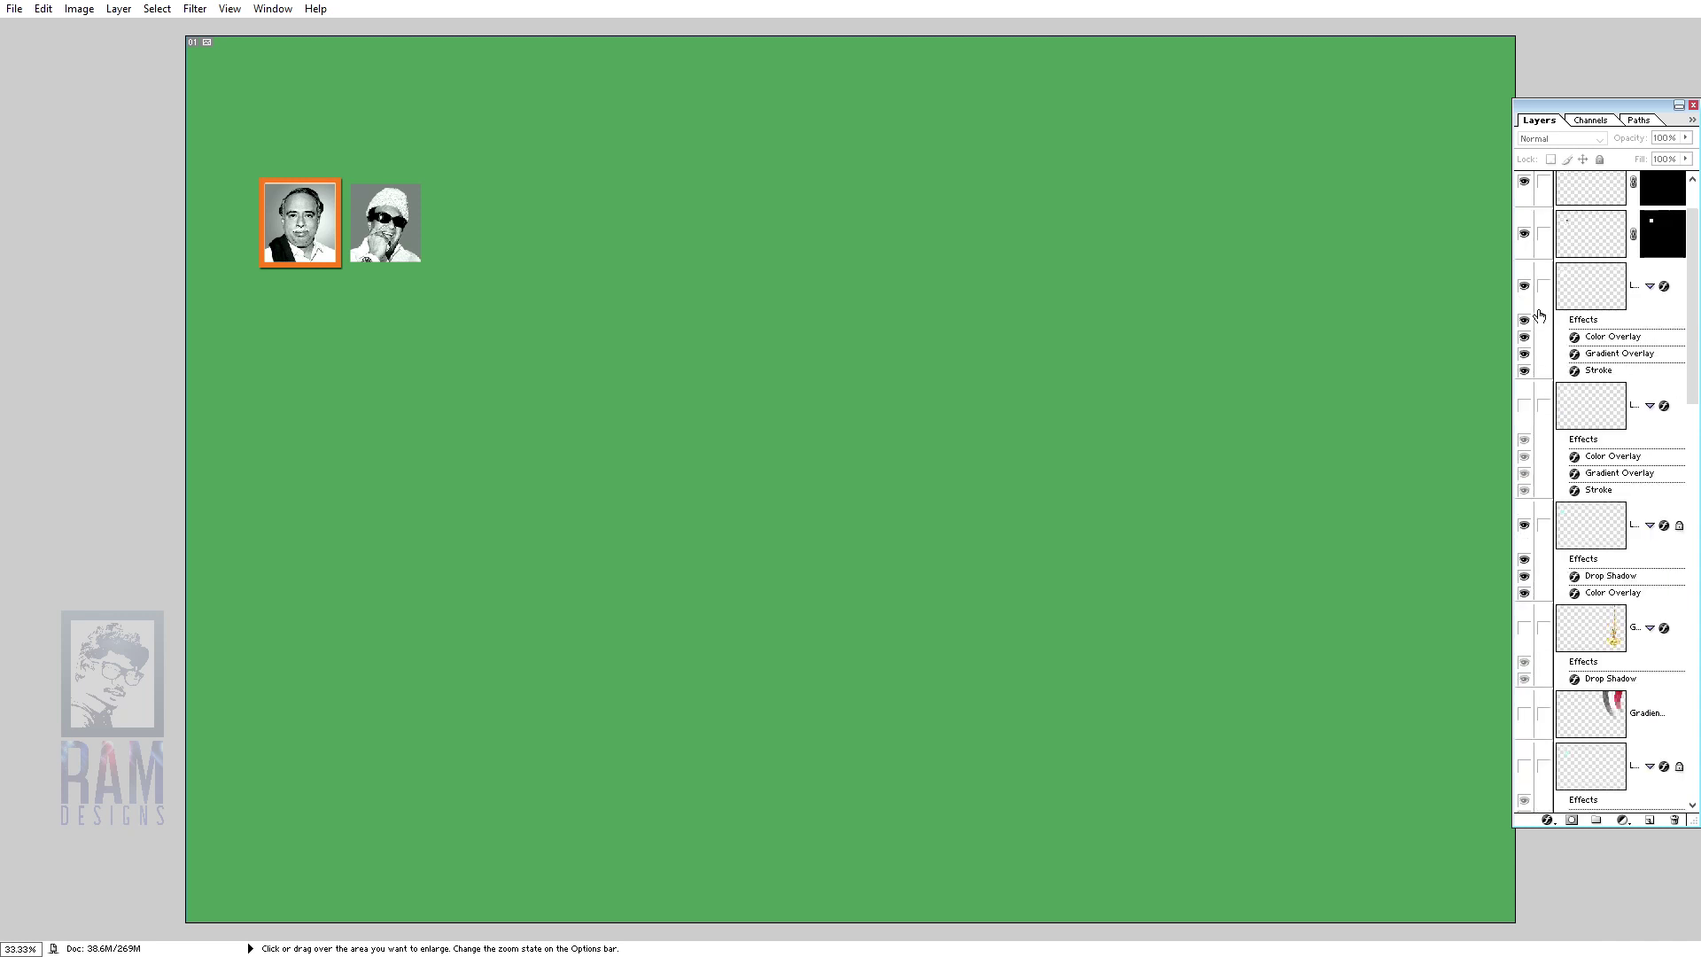
click(1524, 286)
scroll(1570, 347, up, 2)
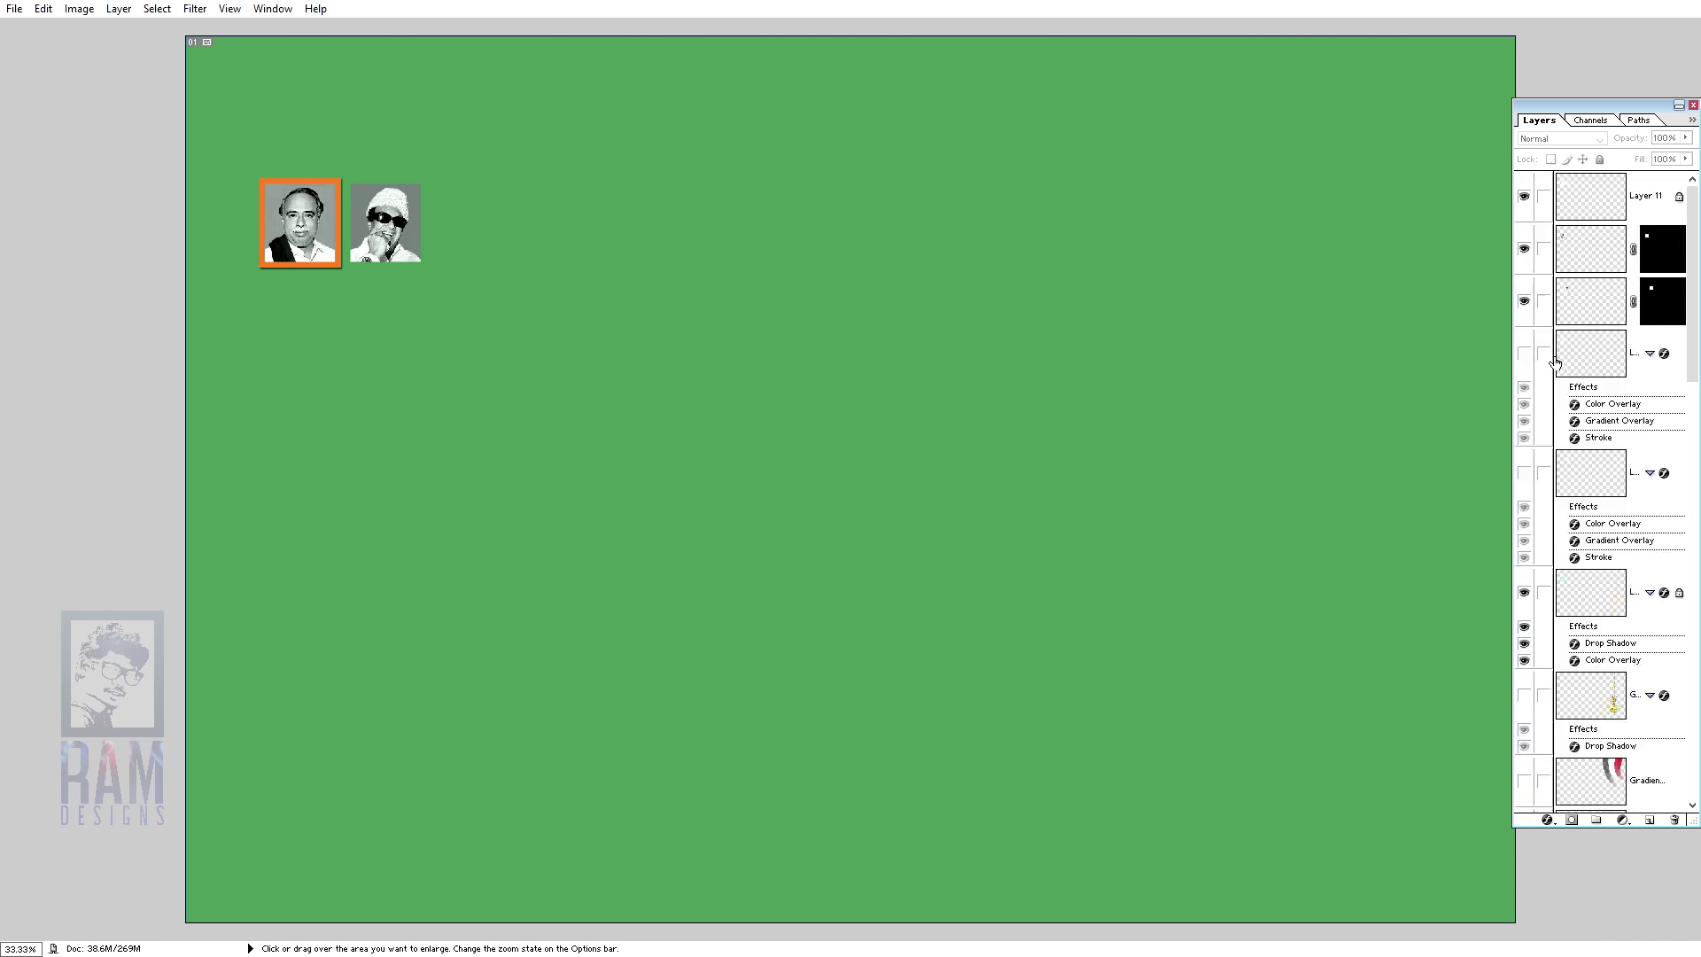
click(1524, 302)
click(1524, 249)
click(1524, 196)
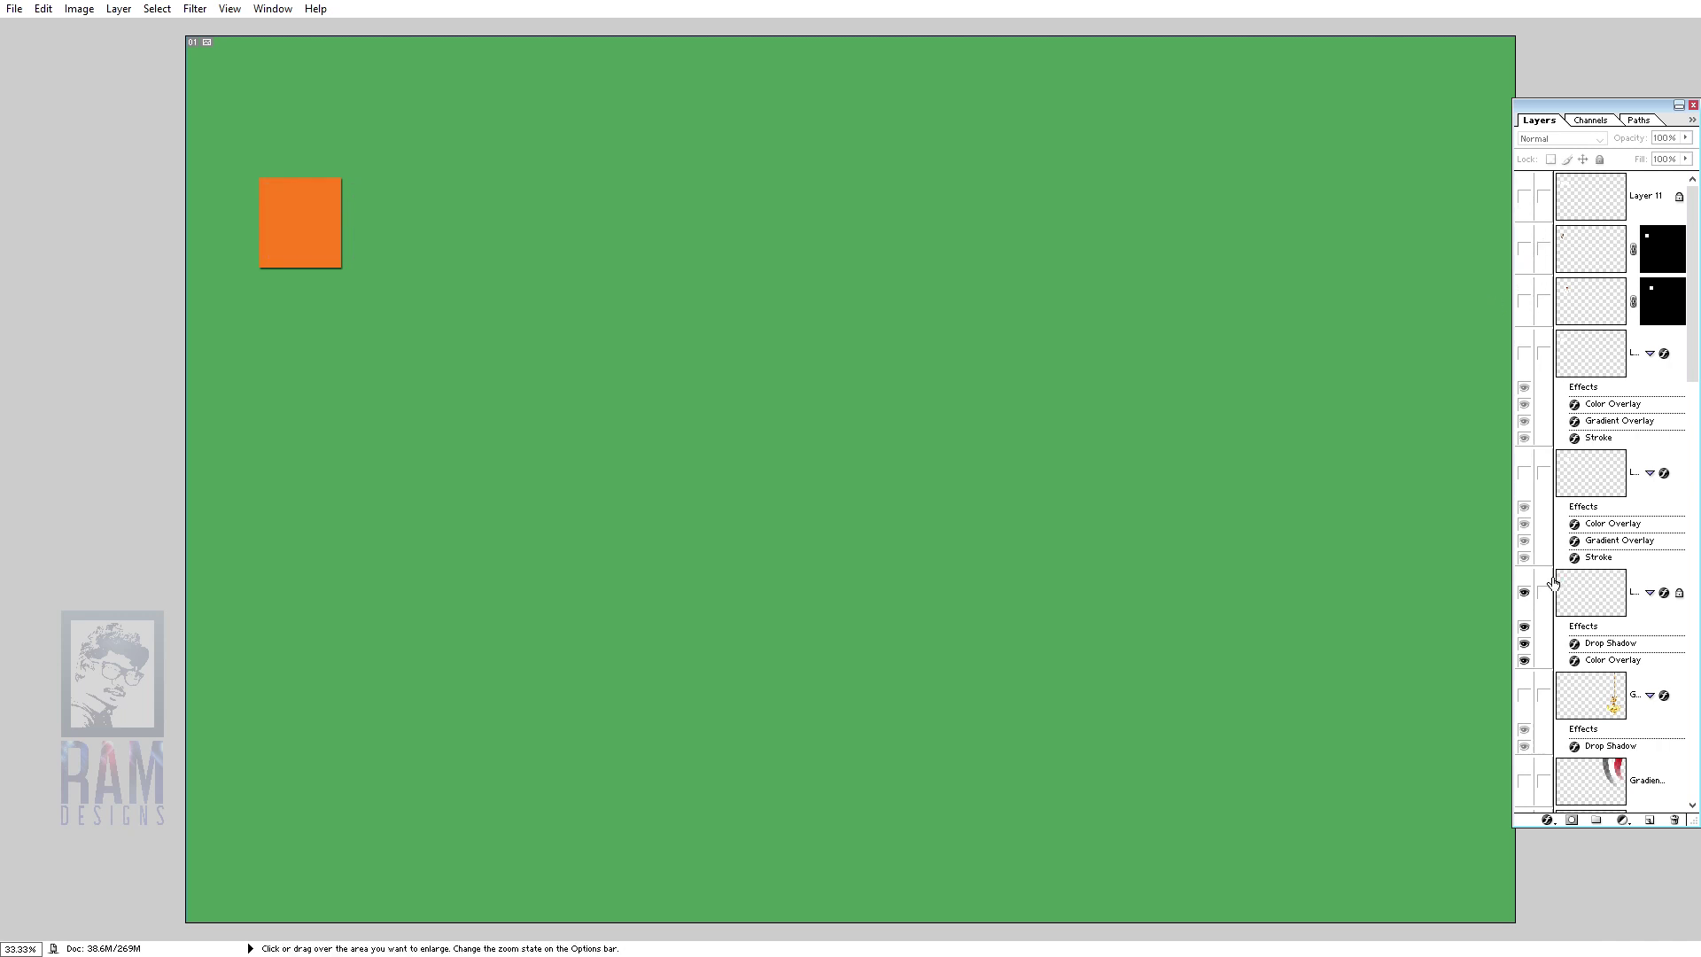
click(1524, 593)
drag(1694, 377, 1693, 791)
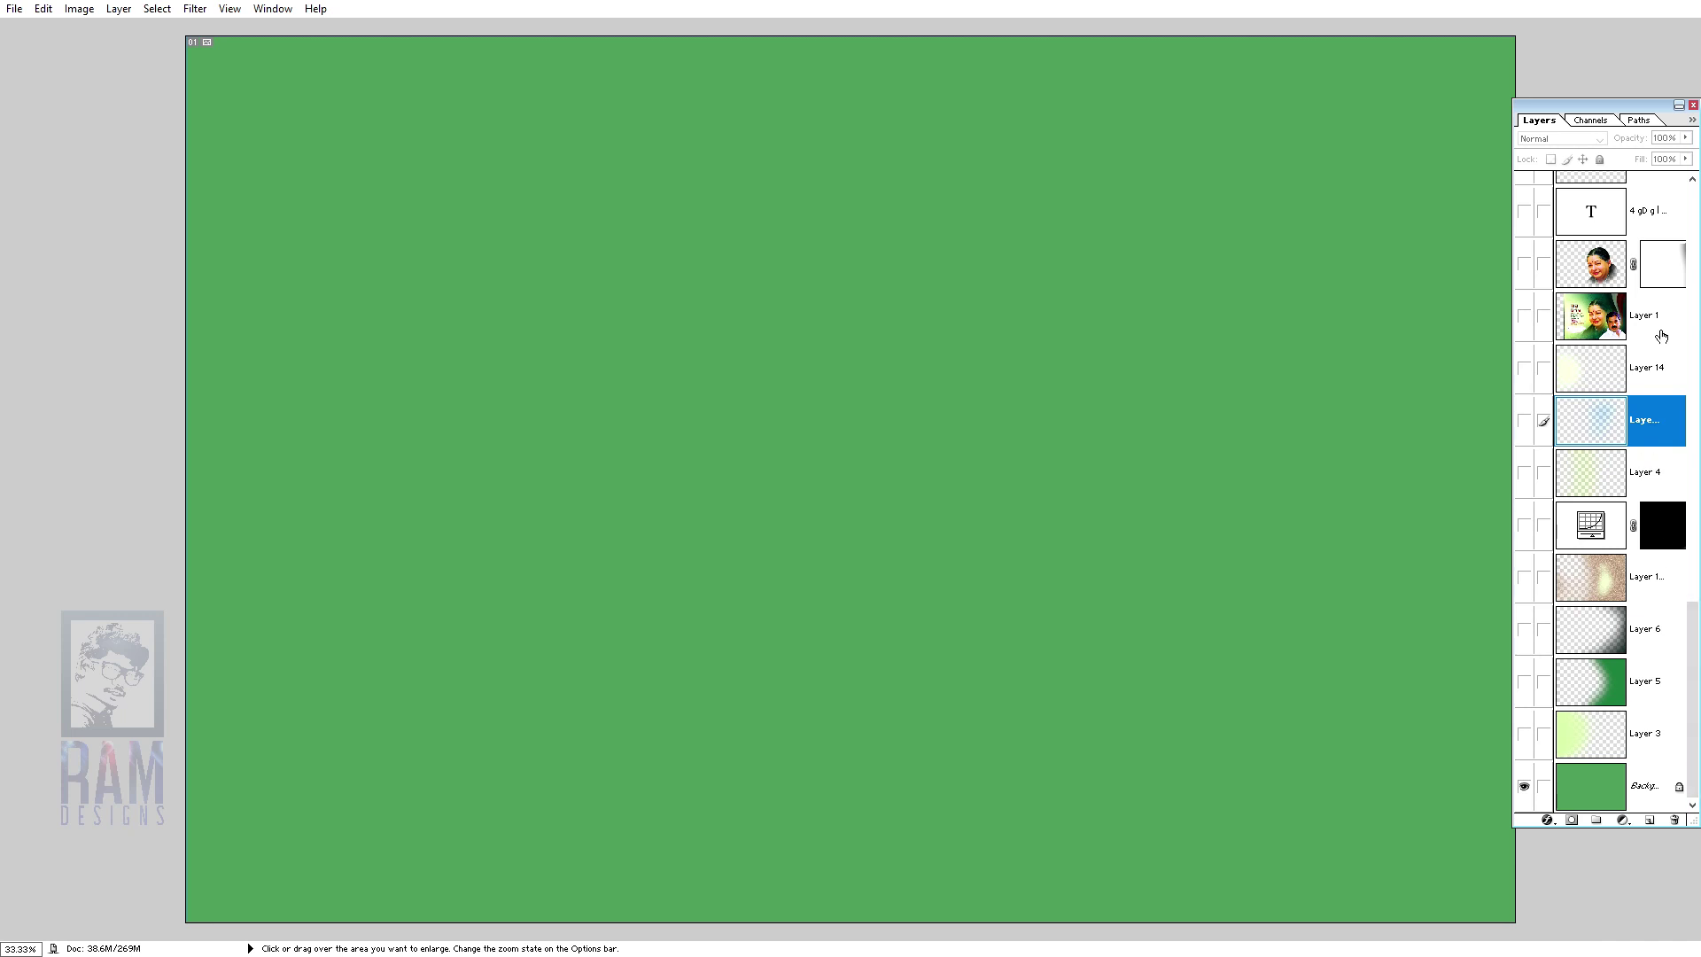
Step: Delete the flattened Layer 1, then show the green gradient, edge, shading, glow and curves layers
click(1666, 311)
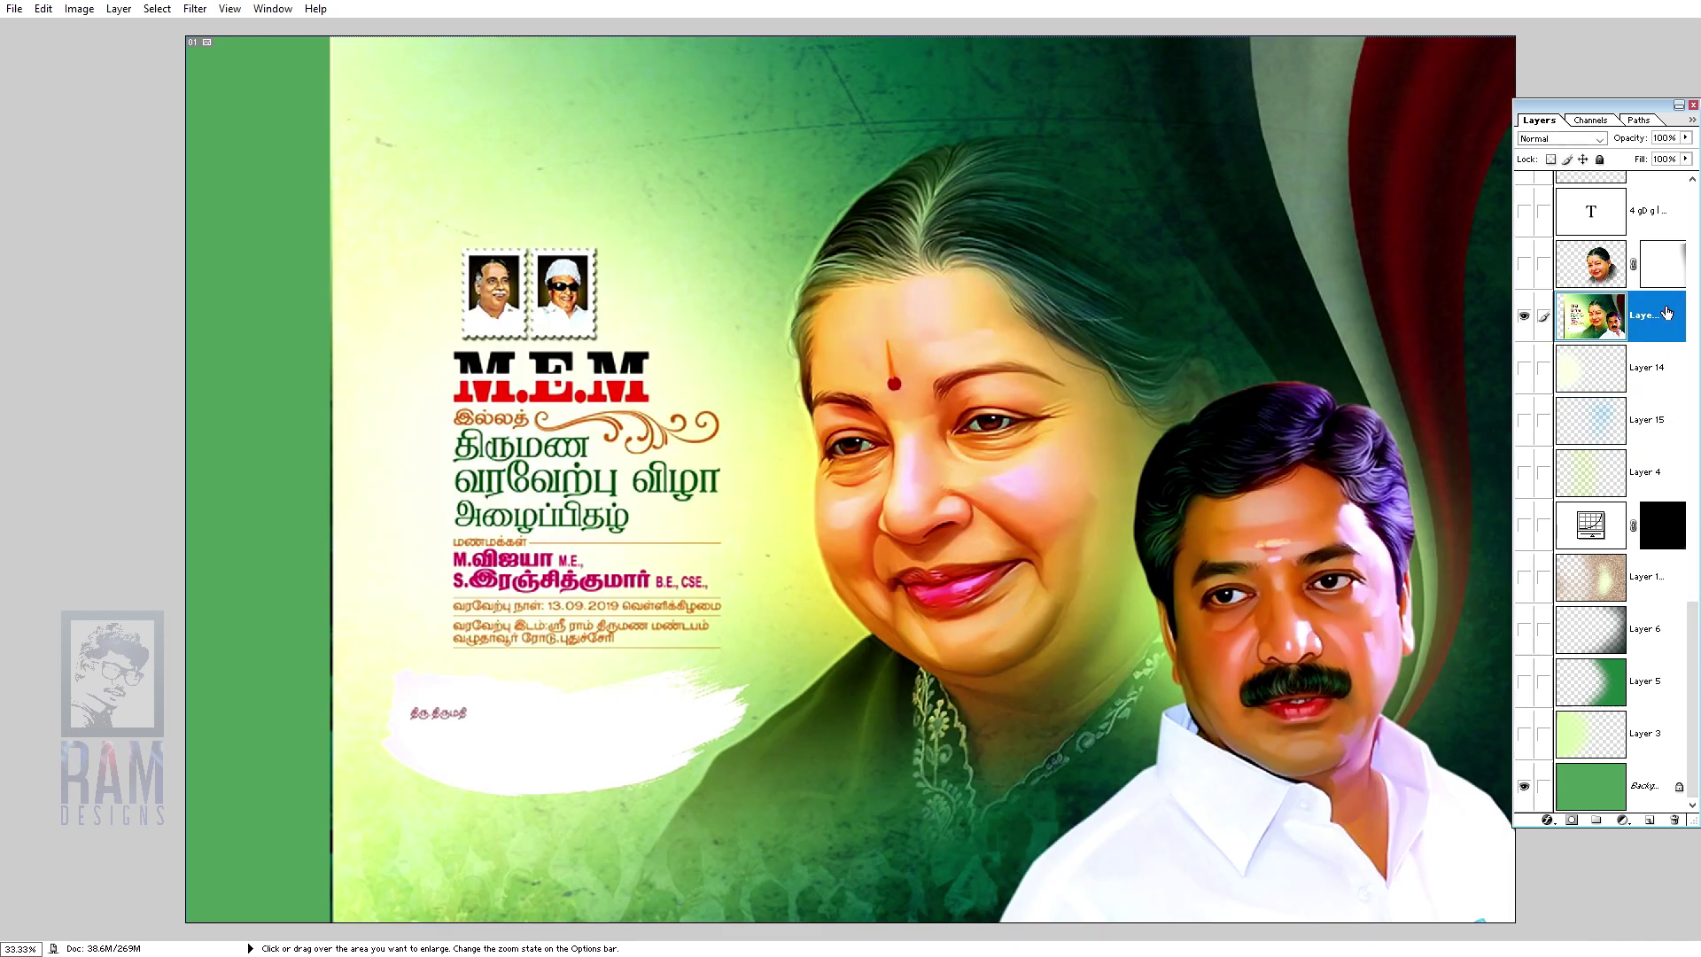
key(Delete)
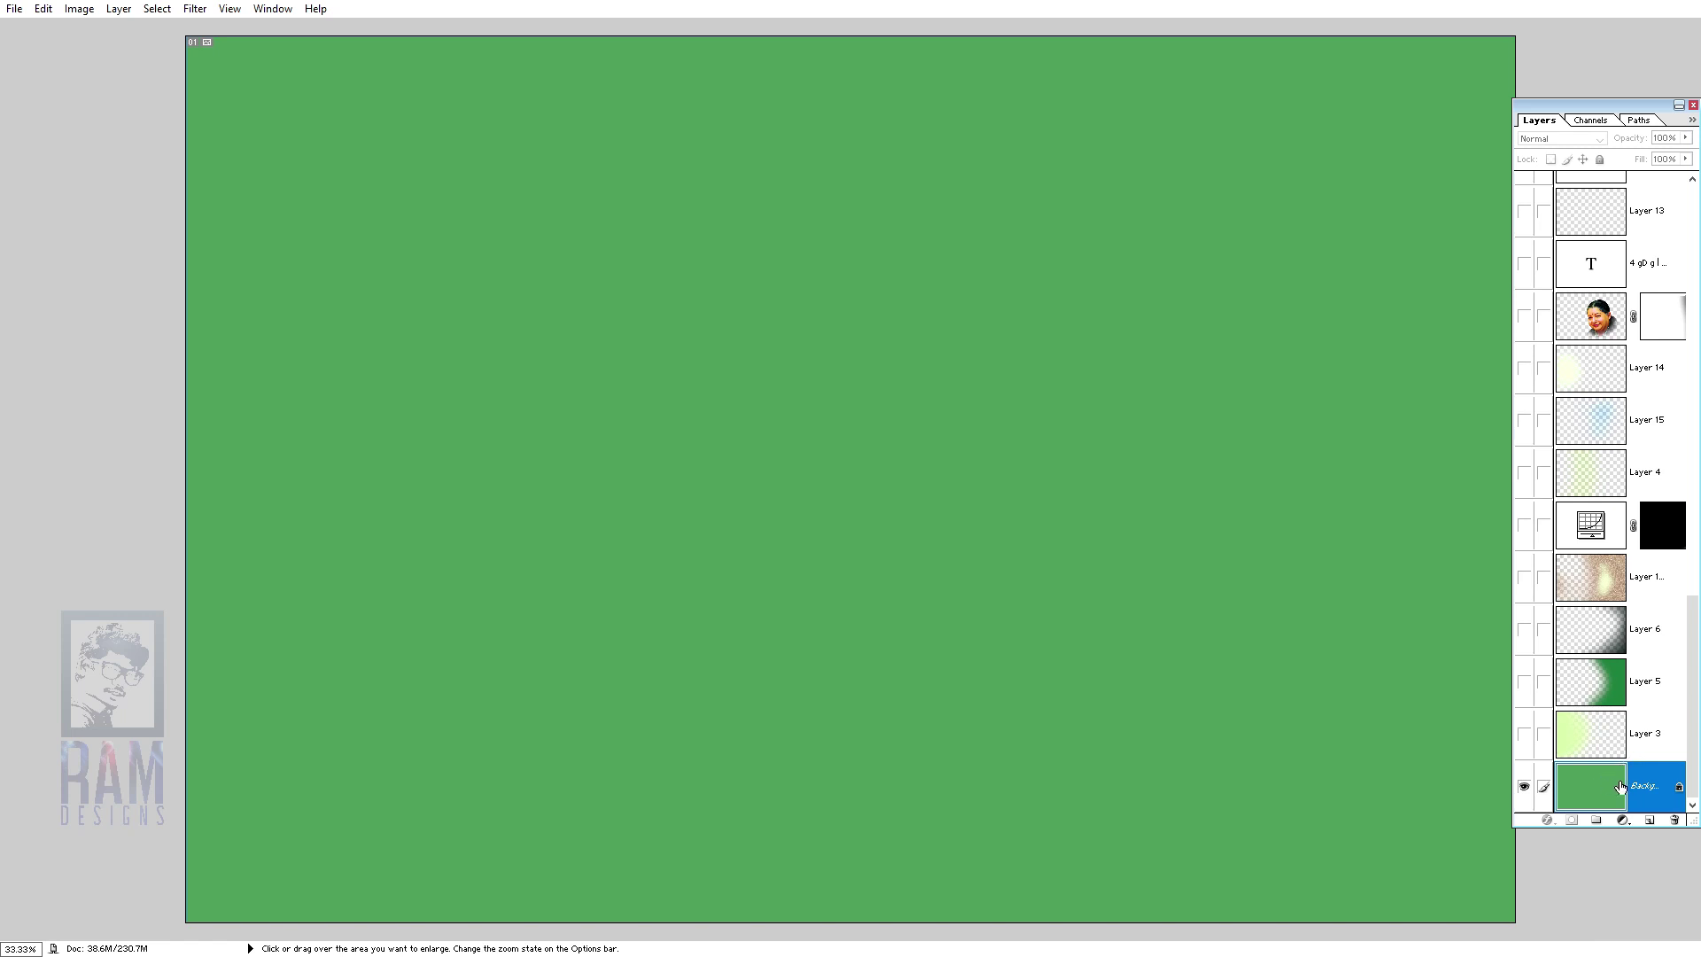
click(1524, 734)
click(1524, 681)
click(1524, 629)
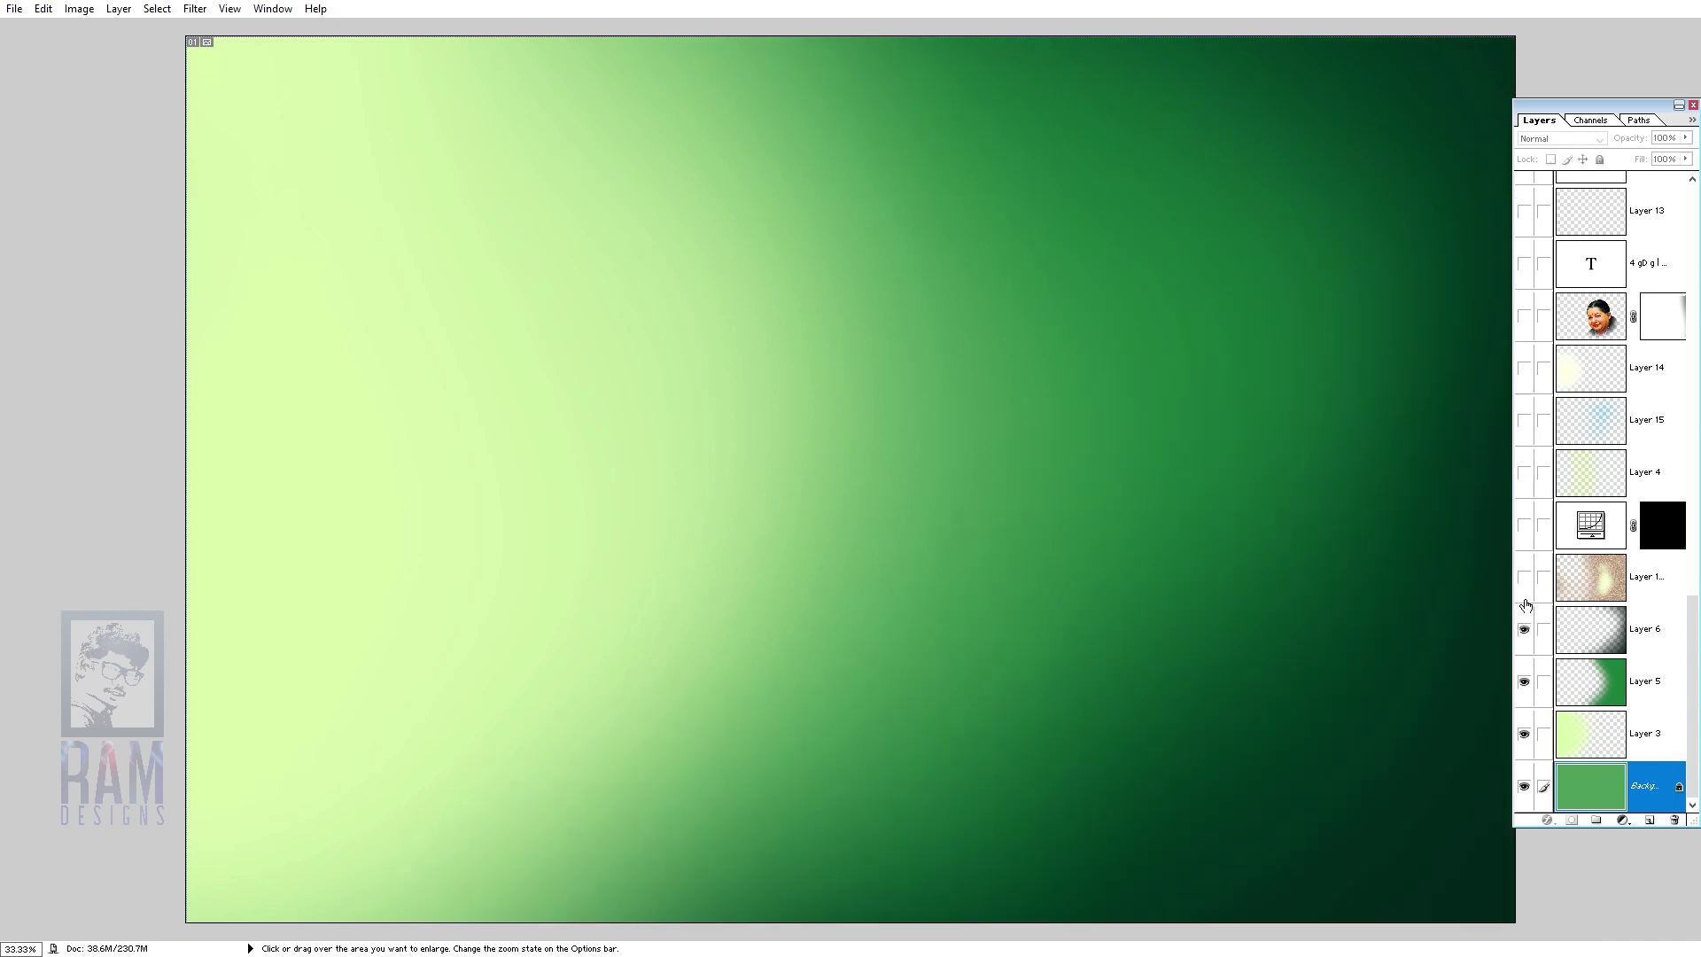
click(1524, 577)
click(1524, 525)
Step: Show the Layer 4 and 15 tints, pale-yellow glow, main portrait and 4th-year remembrance heading
click(1524, 472)
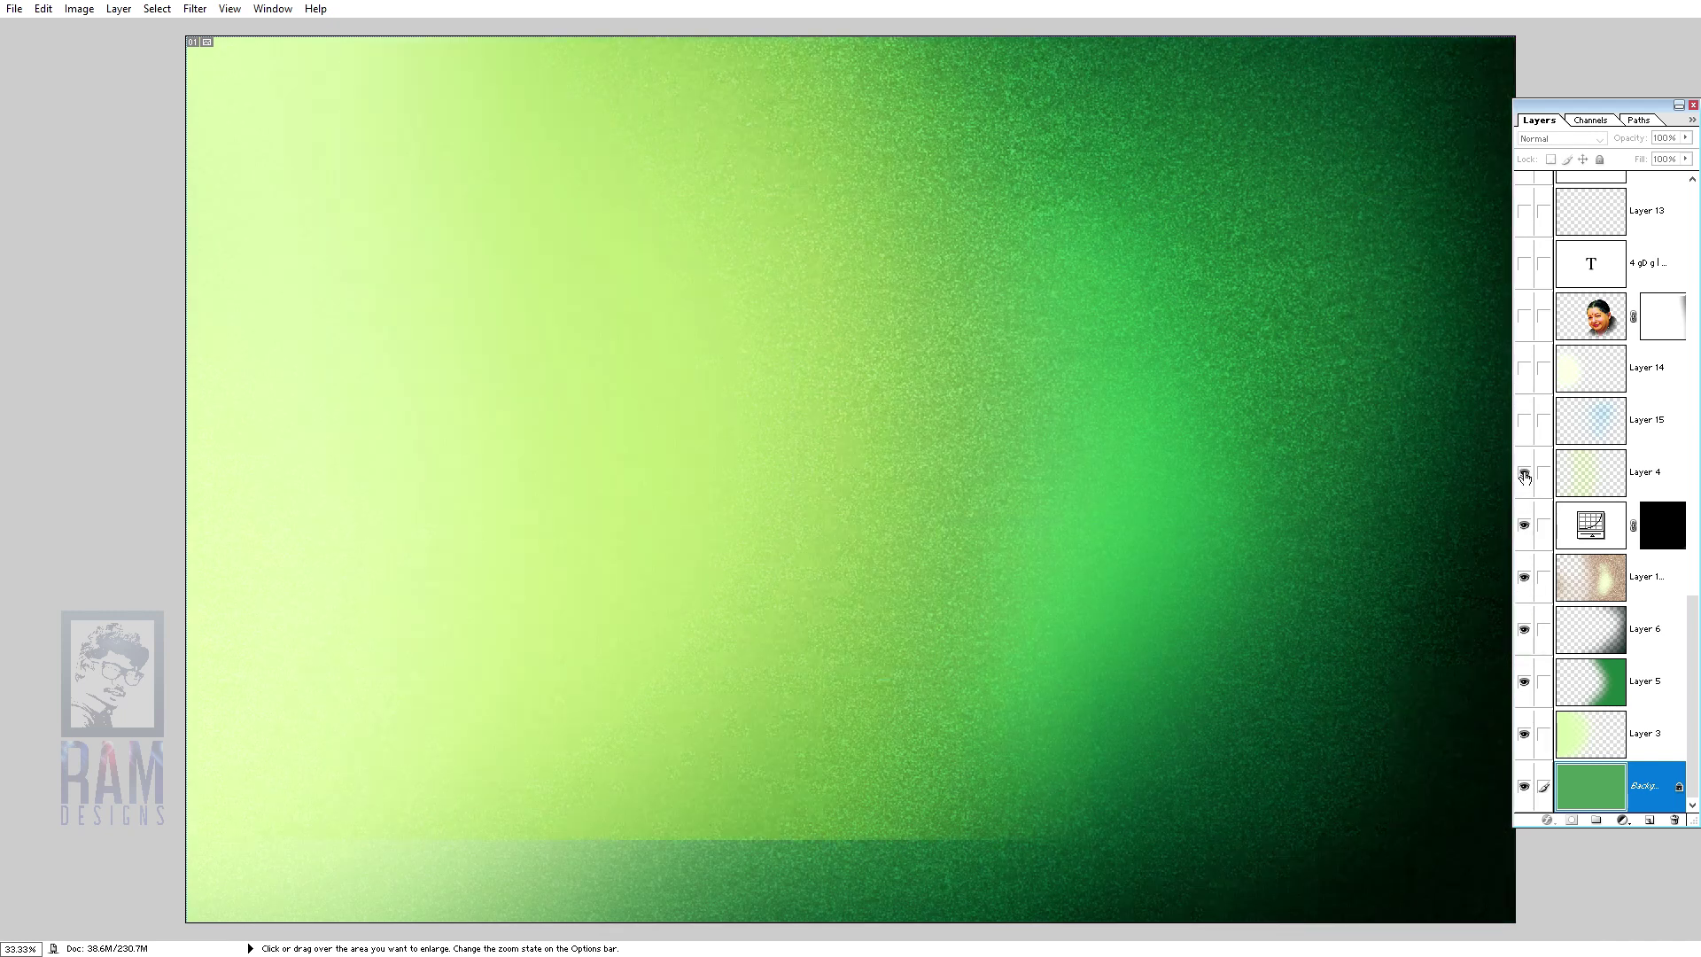
click(1524, 420)
click(1524, 368)
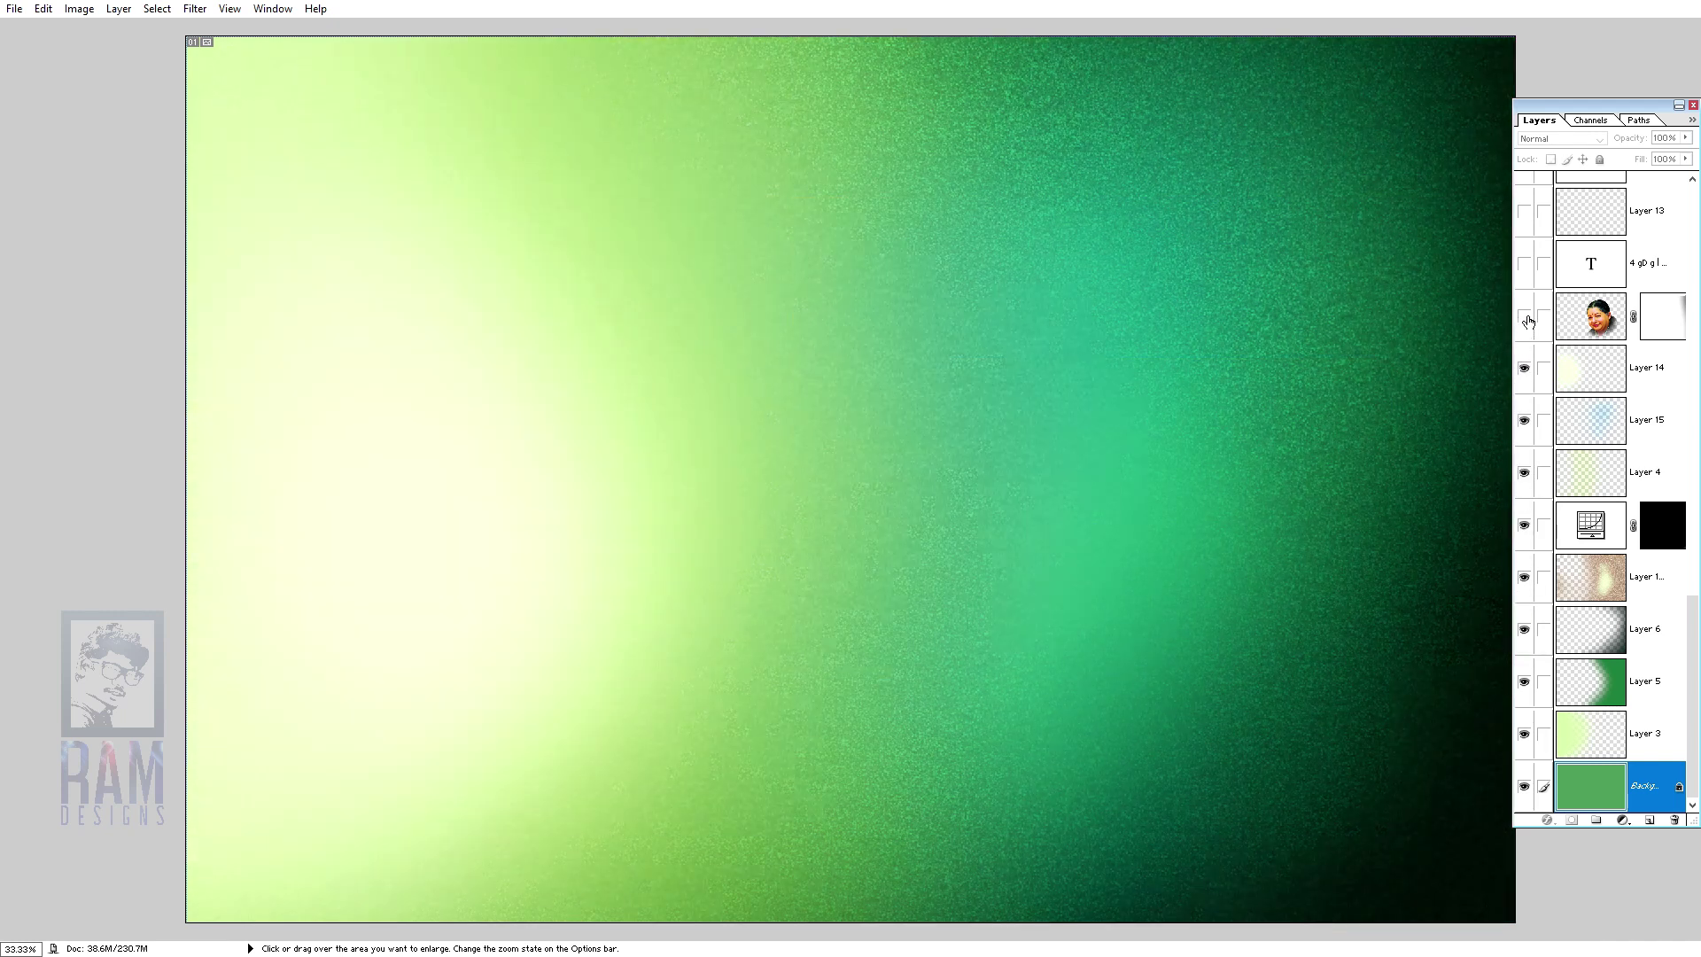
click(1524, 317)
click(1524, 263)
scroll(1560, 494, up, 2)
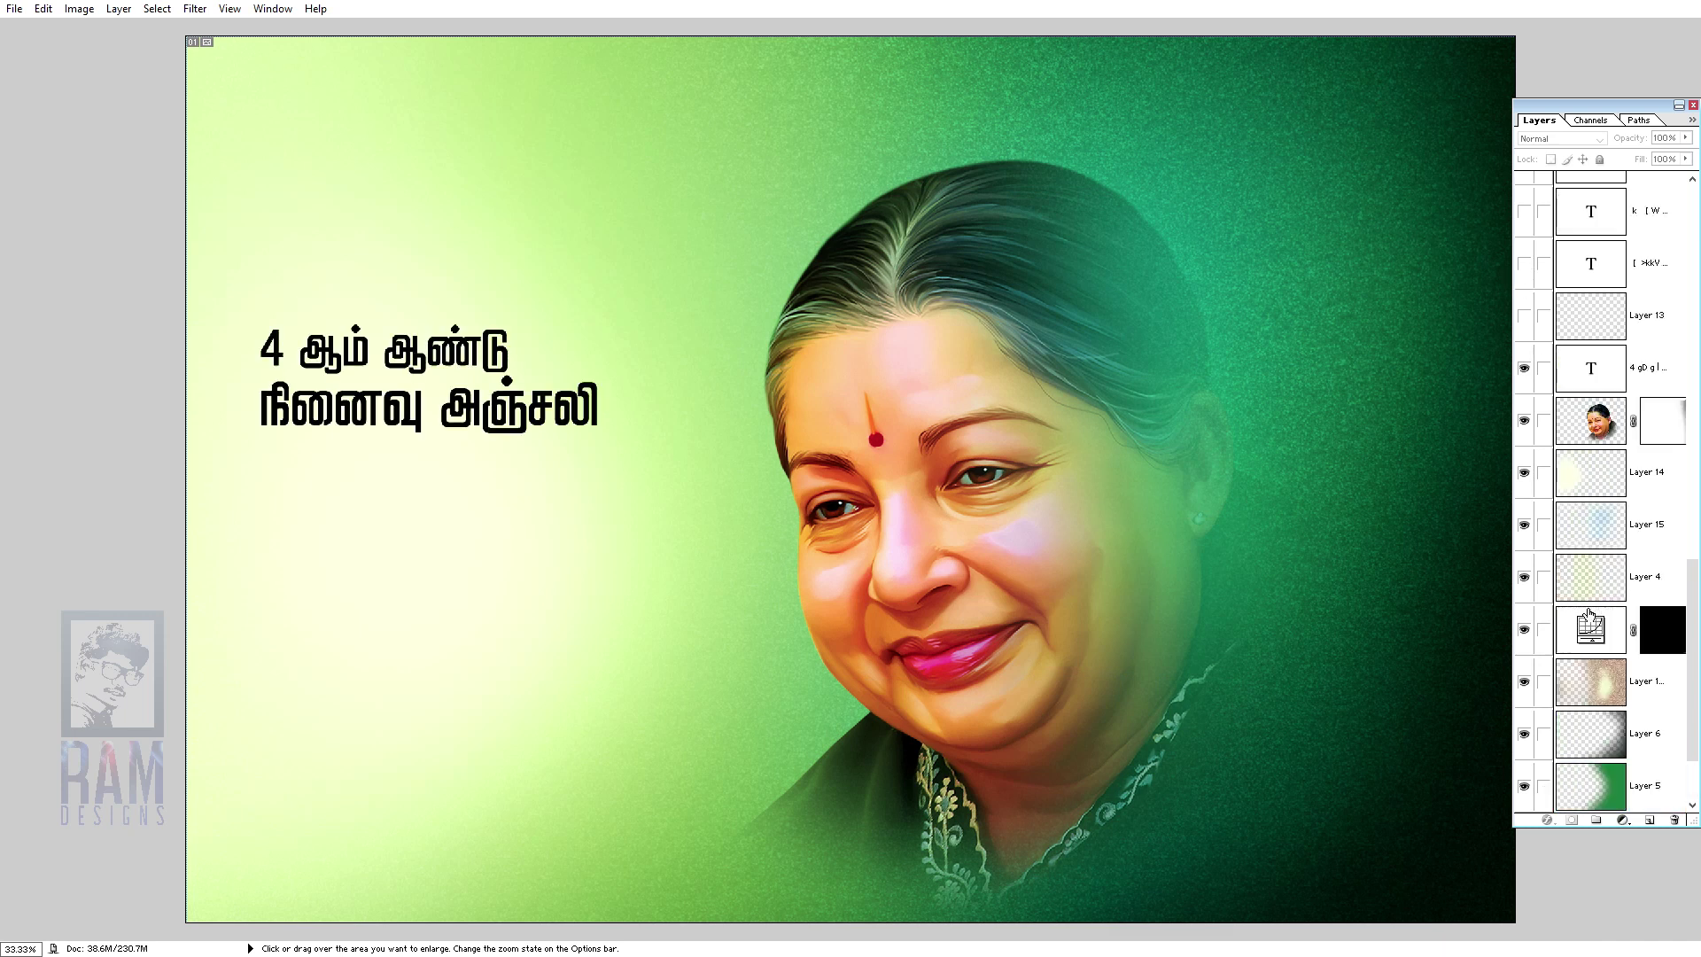
scroll(1559, 494, up, 3)
Step: Show the green underline, red Tamil tribute lines, tagline, large அம்மா title and red top ribbon
click(1524, 472)
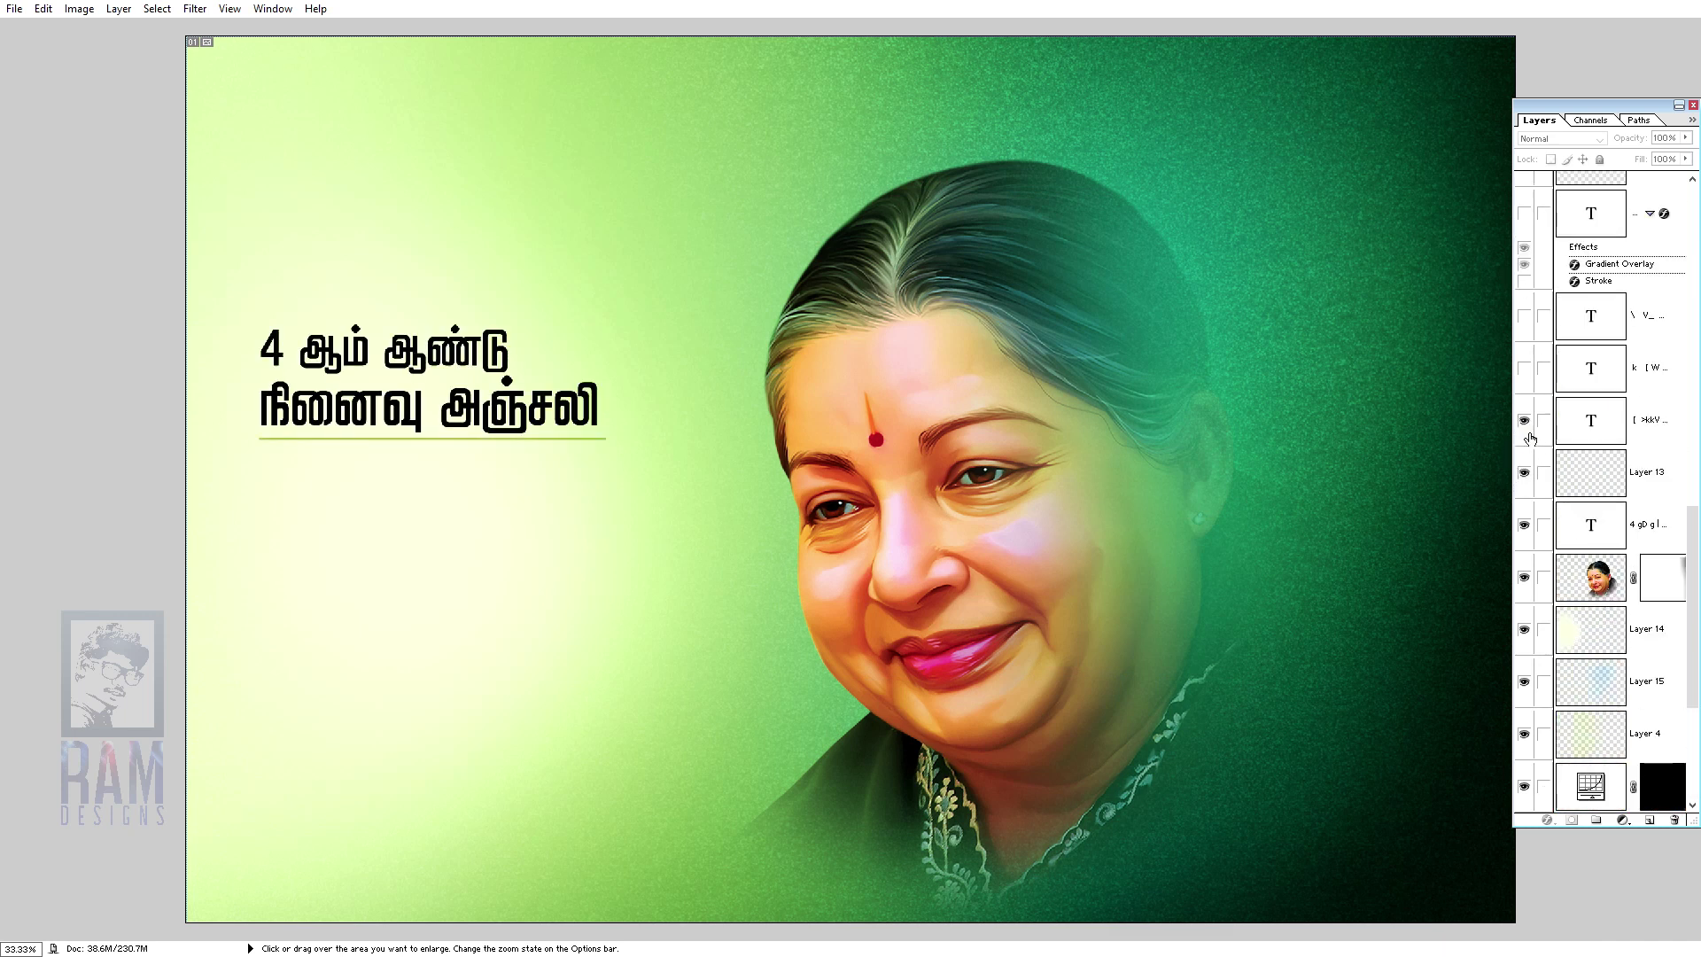
scroll(1530, 438, up, 2)
scroll(1530, 438, up, 2)
click(1524, 577)
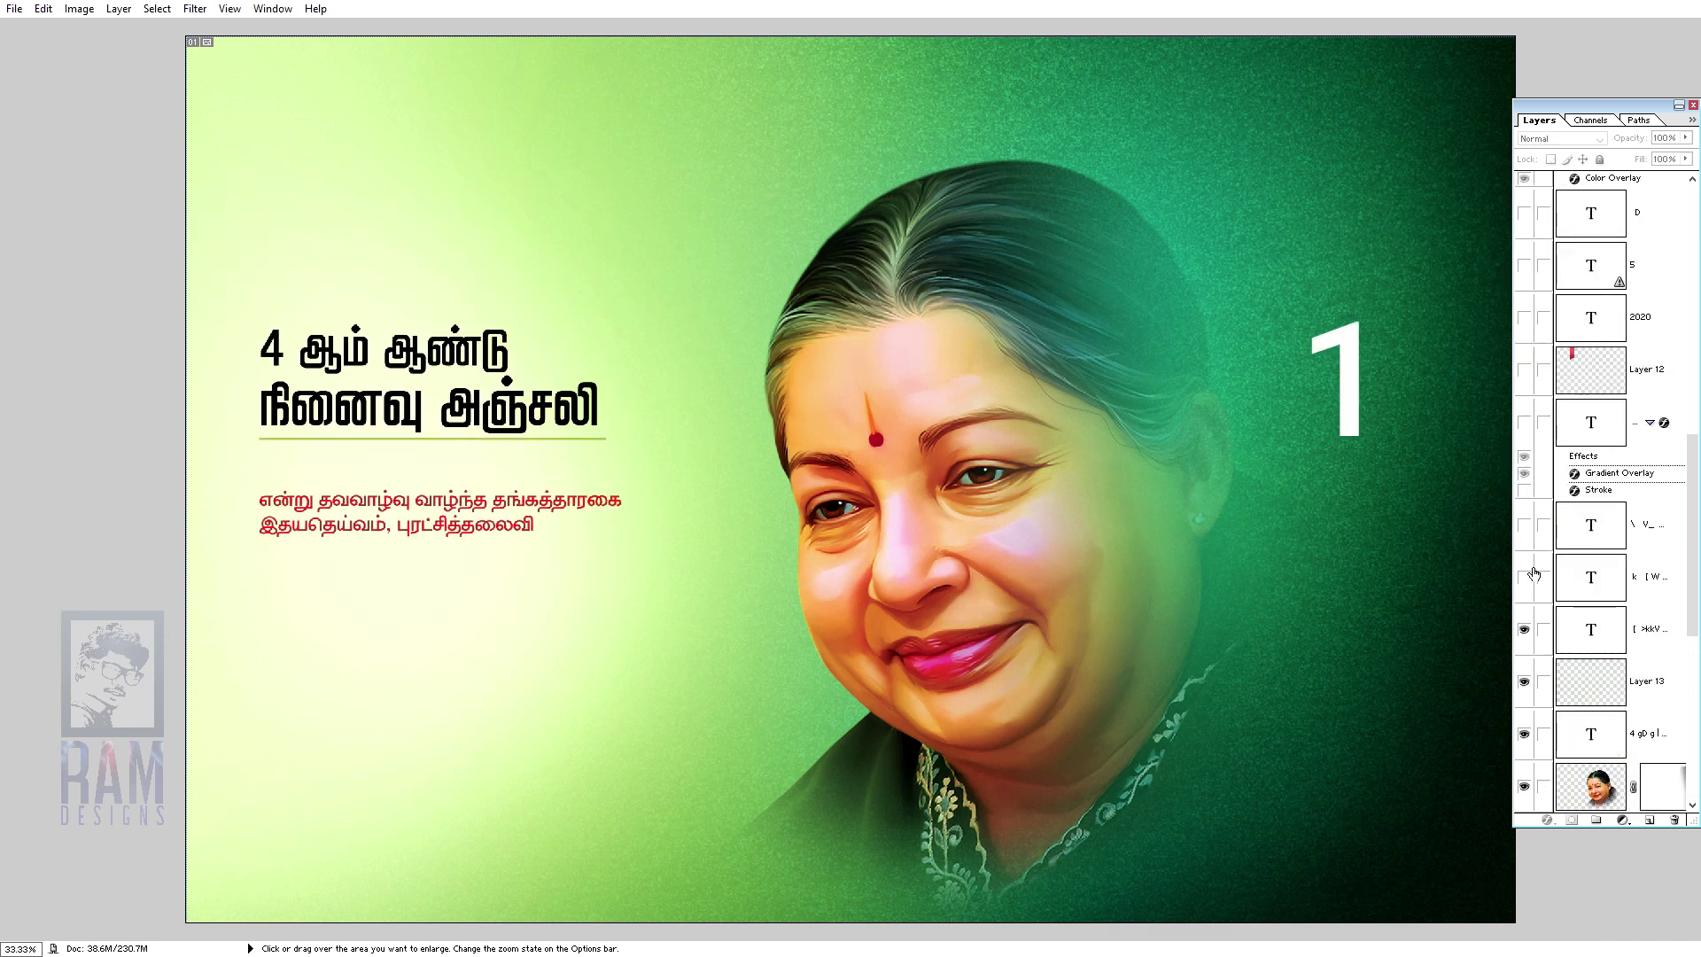
click(1525, 525)
click(1525, 425)
click(1524, 367)
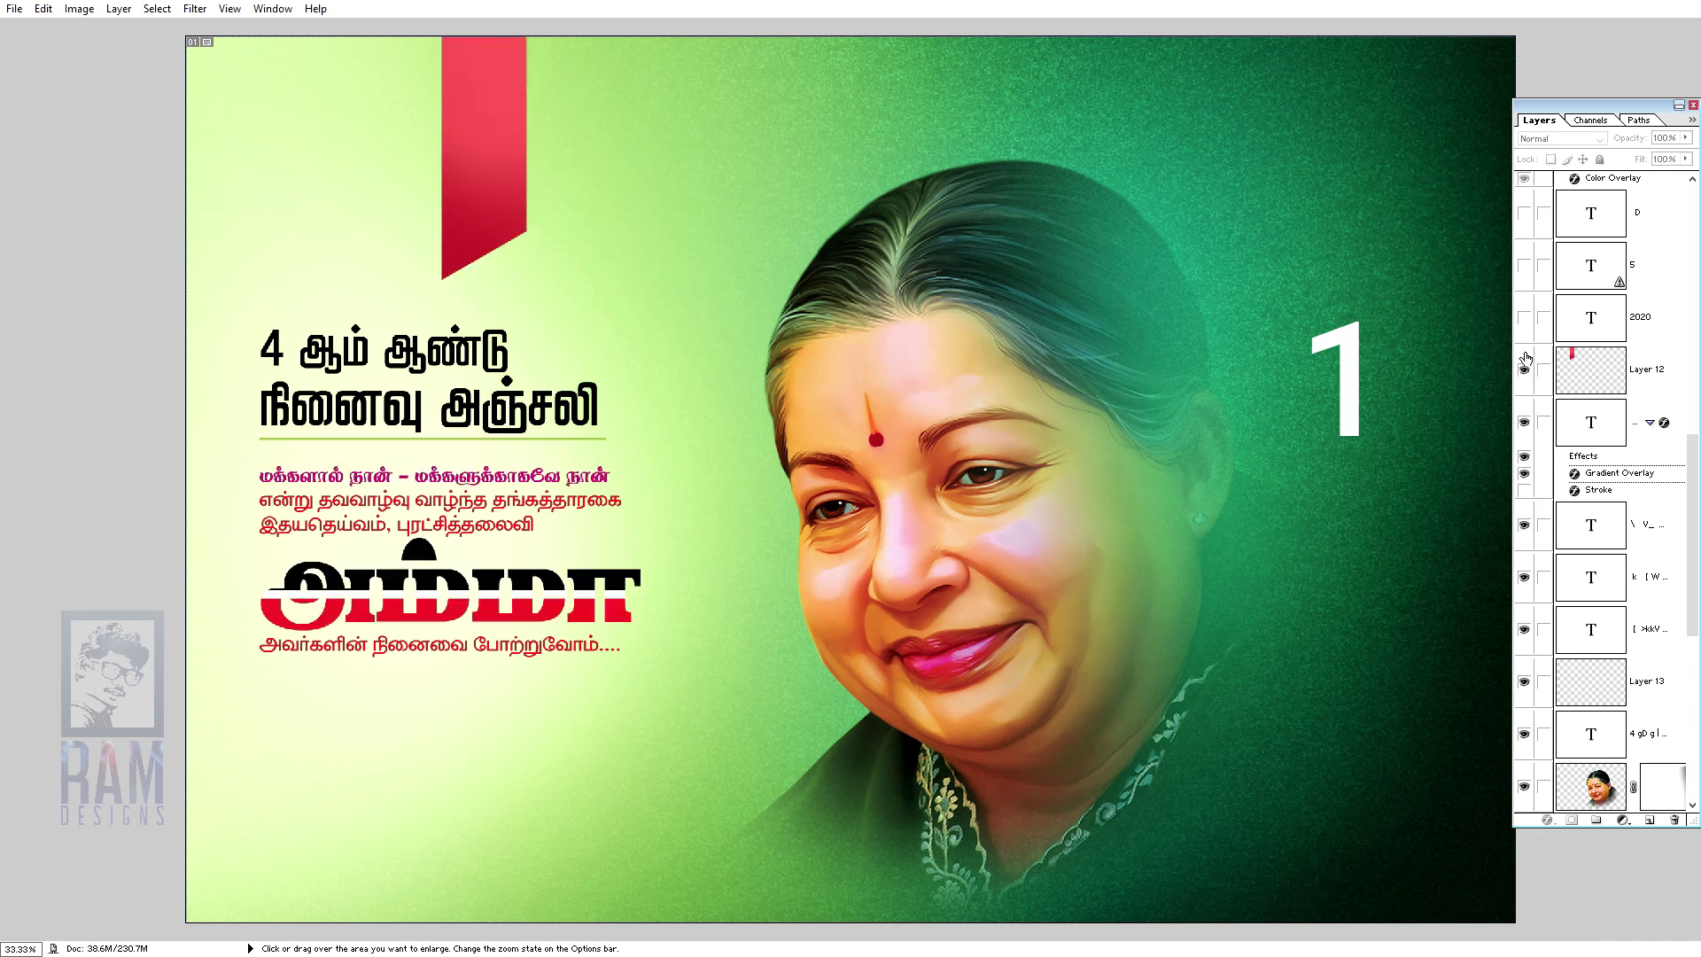
Step: Show the ribbon date '5 டிசம்பர் 2020', the first orange square frame and the right flag drape
scroll(1524, 334, up, 3)
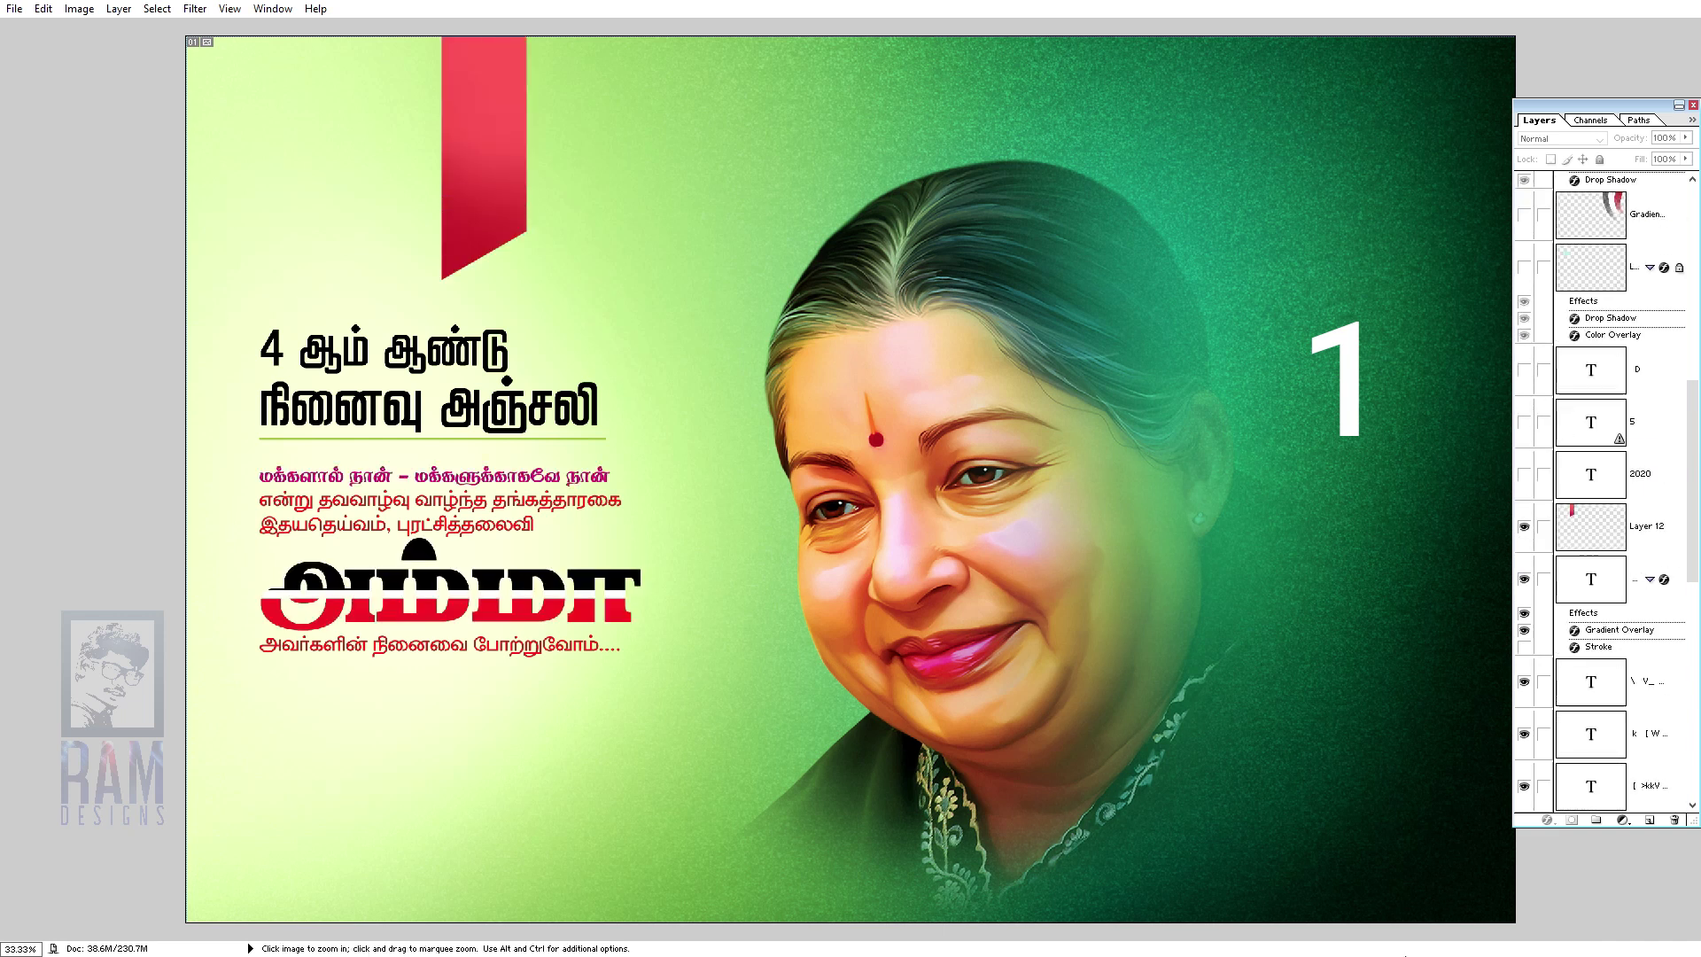
click(1524, 474)
click(1524, 421)
click(1524, 370)
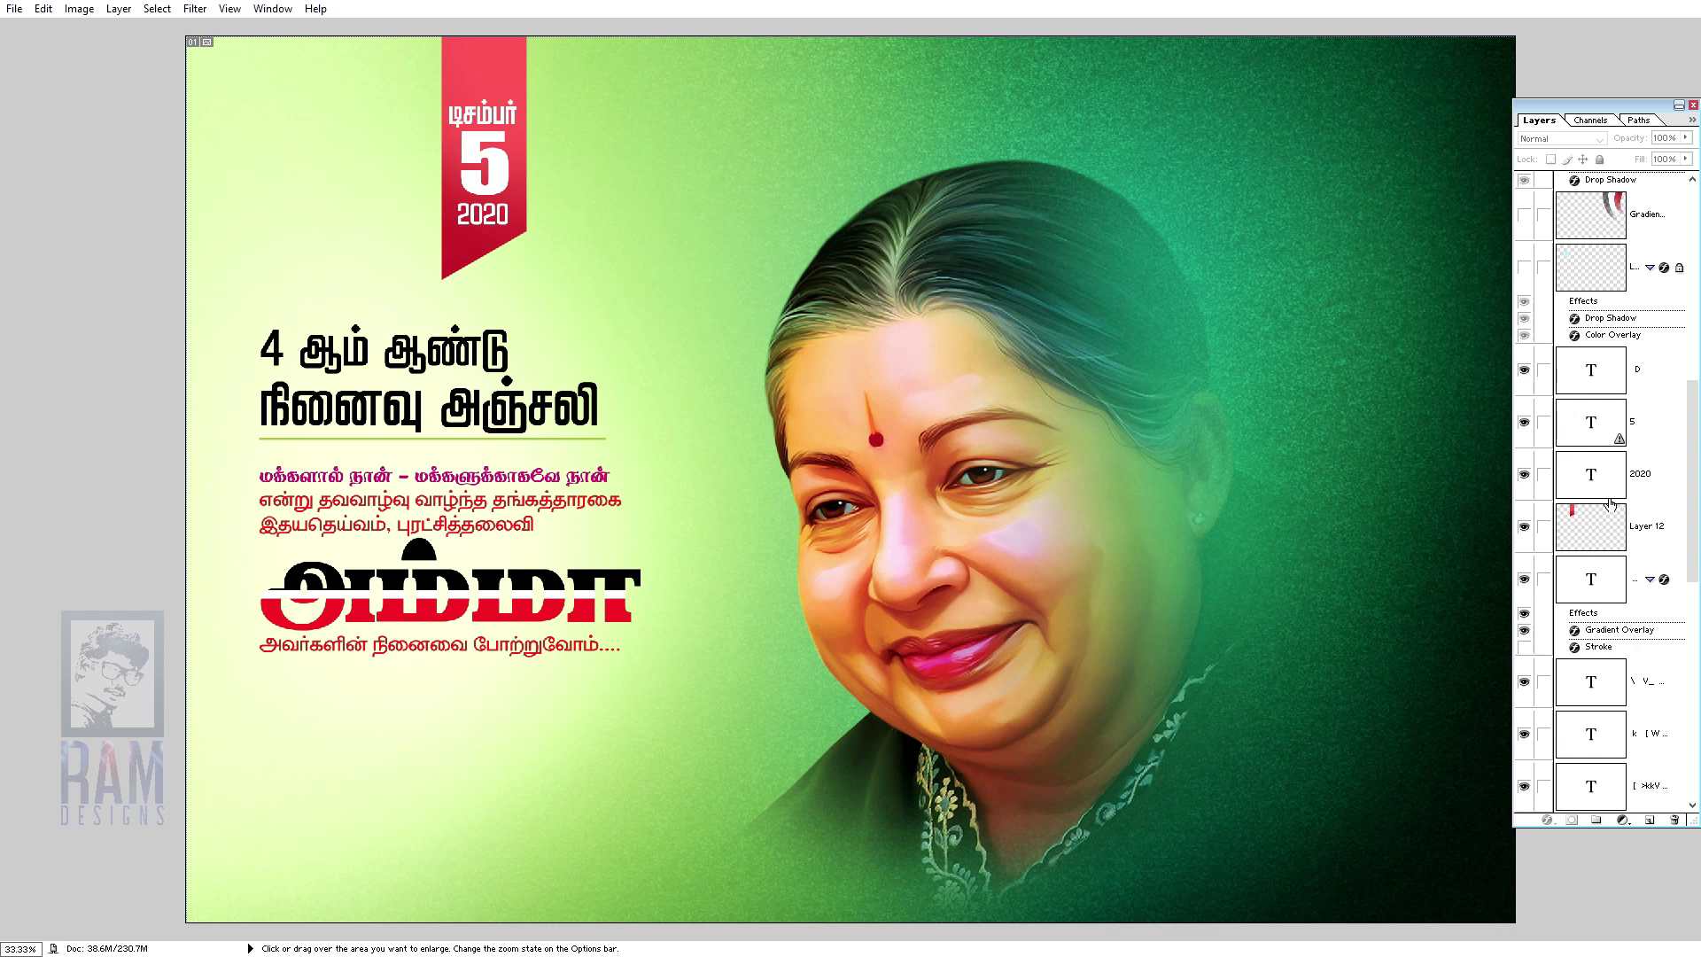
scroll(1611, 504, up, 3)
click(1524, 424)
click(1524, 370)
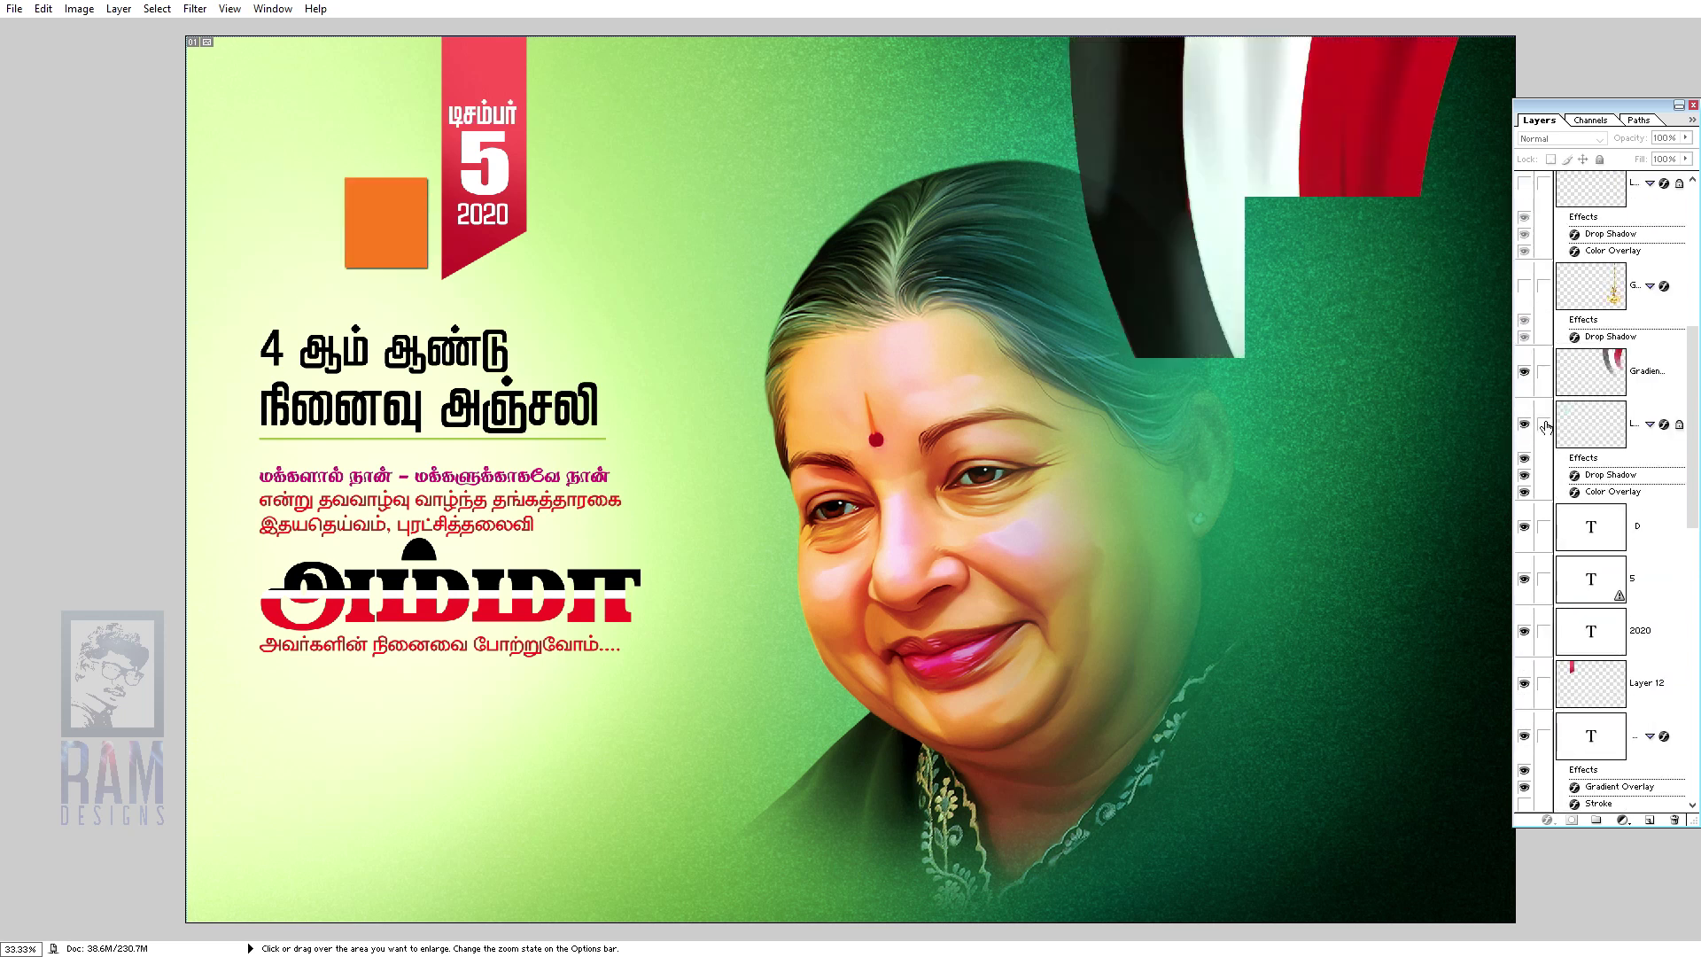
scroll(1618, 387, up, 3)
Step: Show the hanging brass lamp, second orange frame, both gold gradients and the framed portrait photos
click(1524, 443)
click(1524, 339)
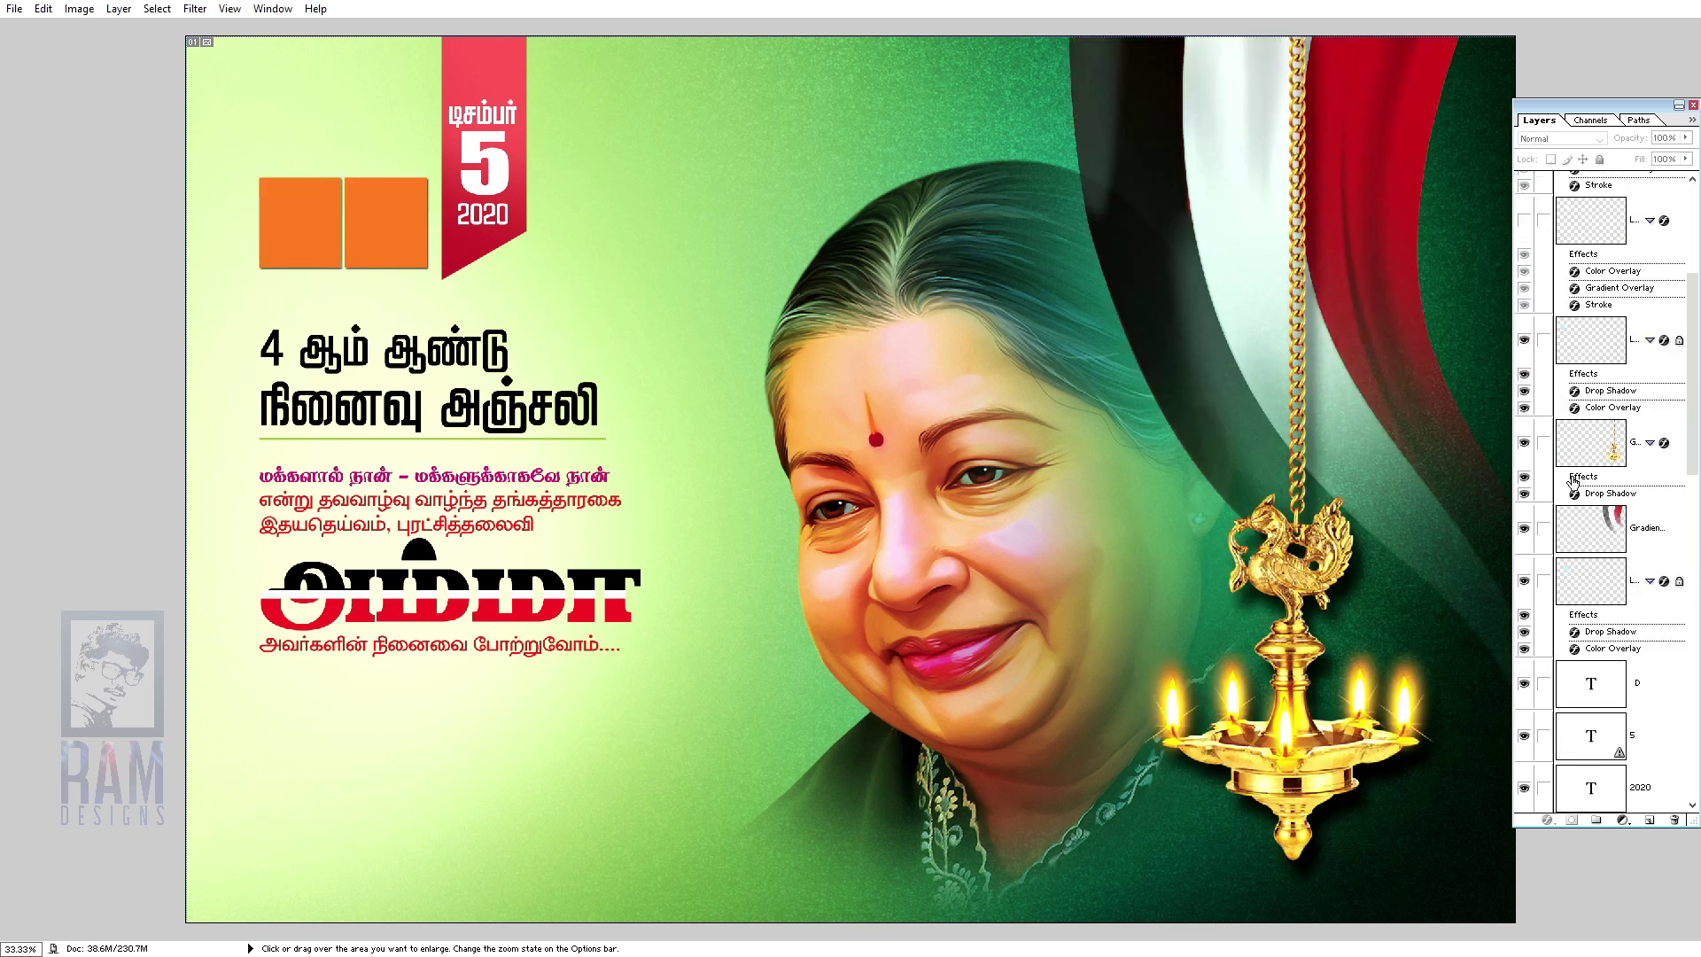
scroll(1613, 602, up, 3)
click(1524, 429)
scroll(1592, 423, up, 1)
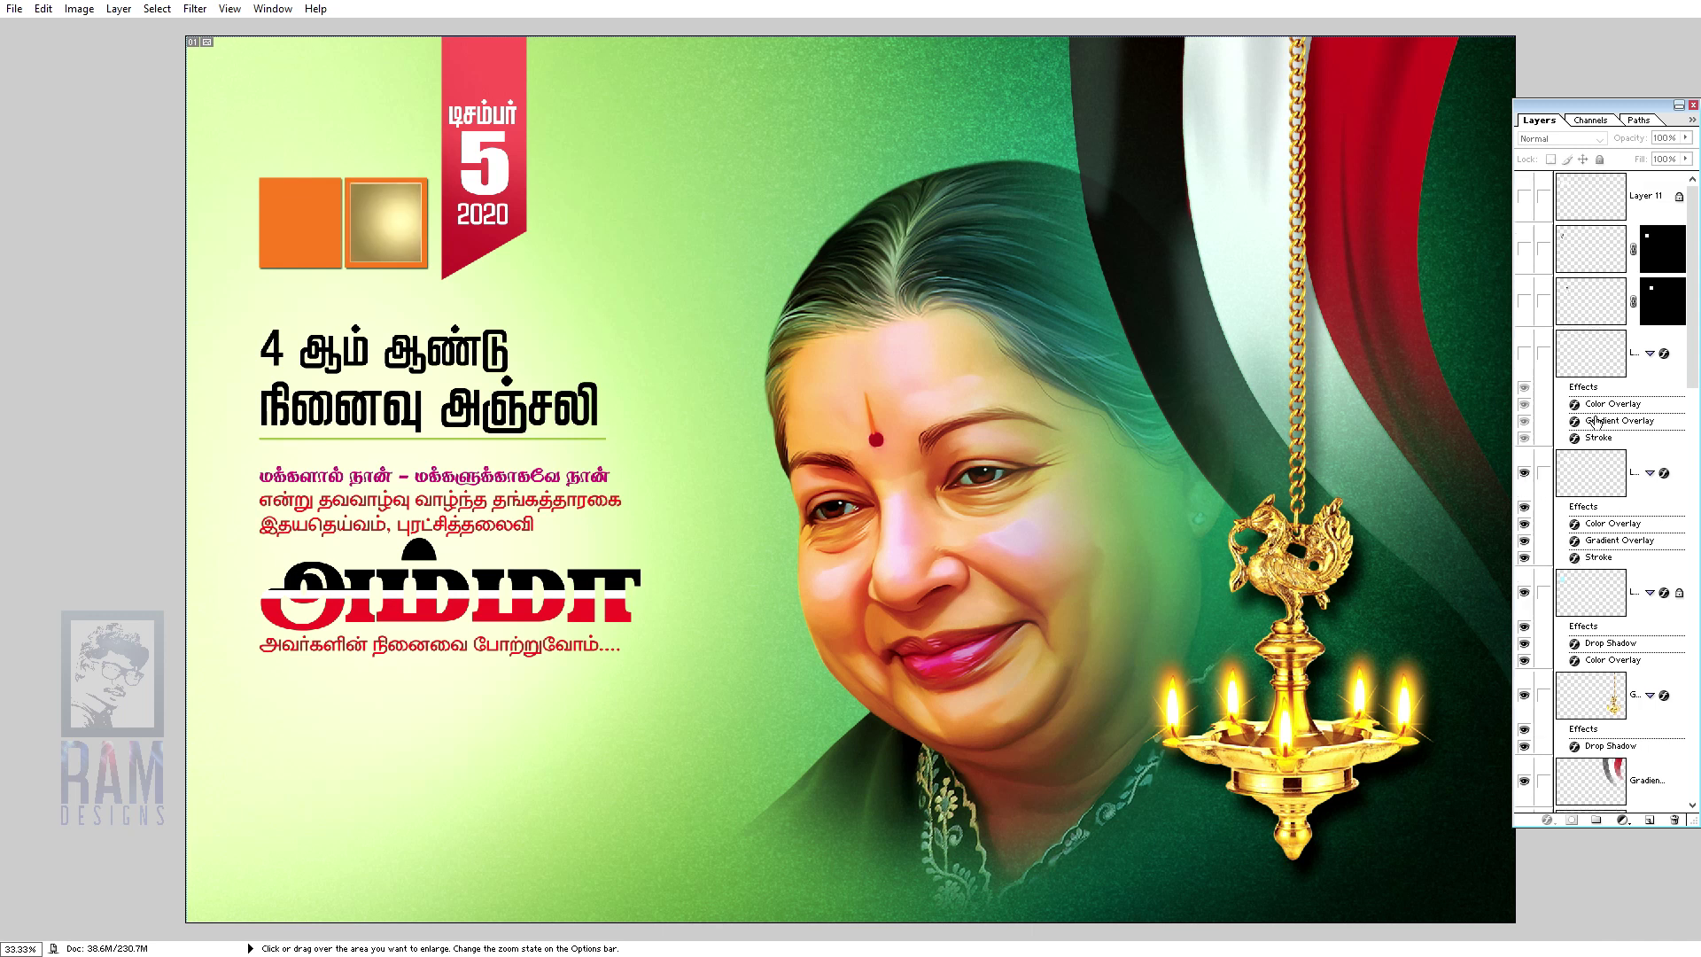
click(1525, 365)
click(1524, 301)
click(1523, 248)
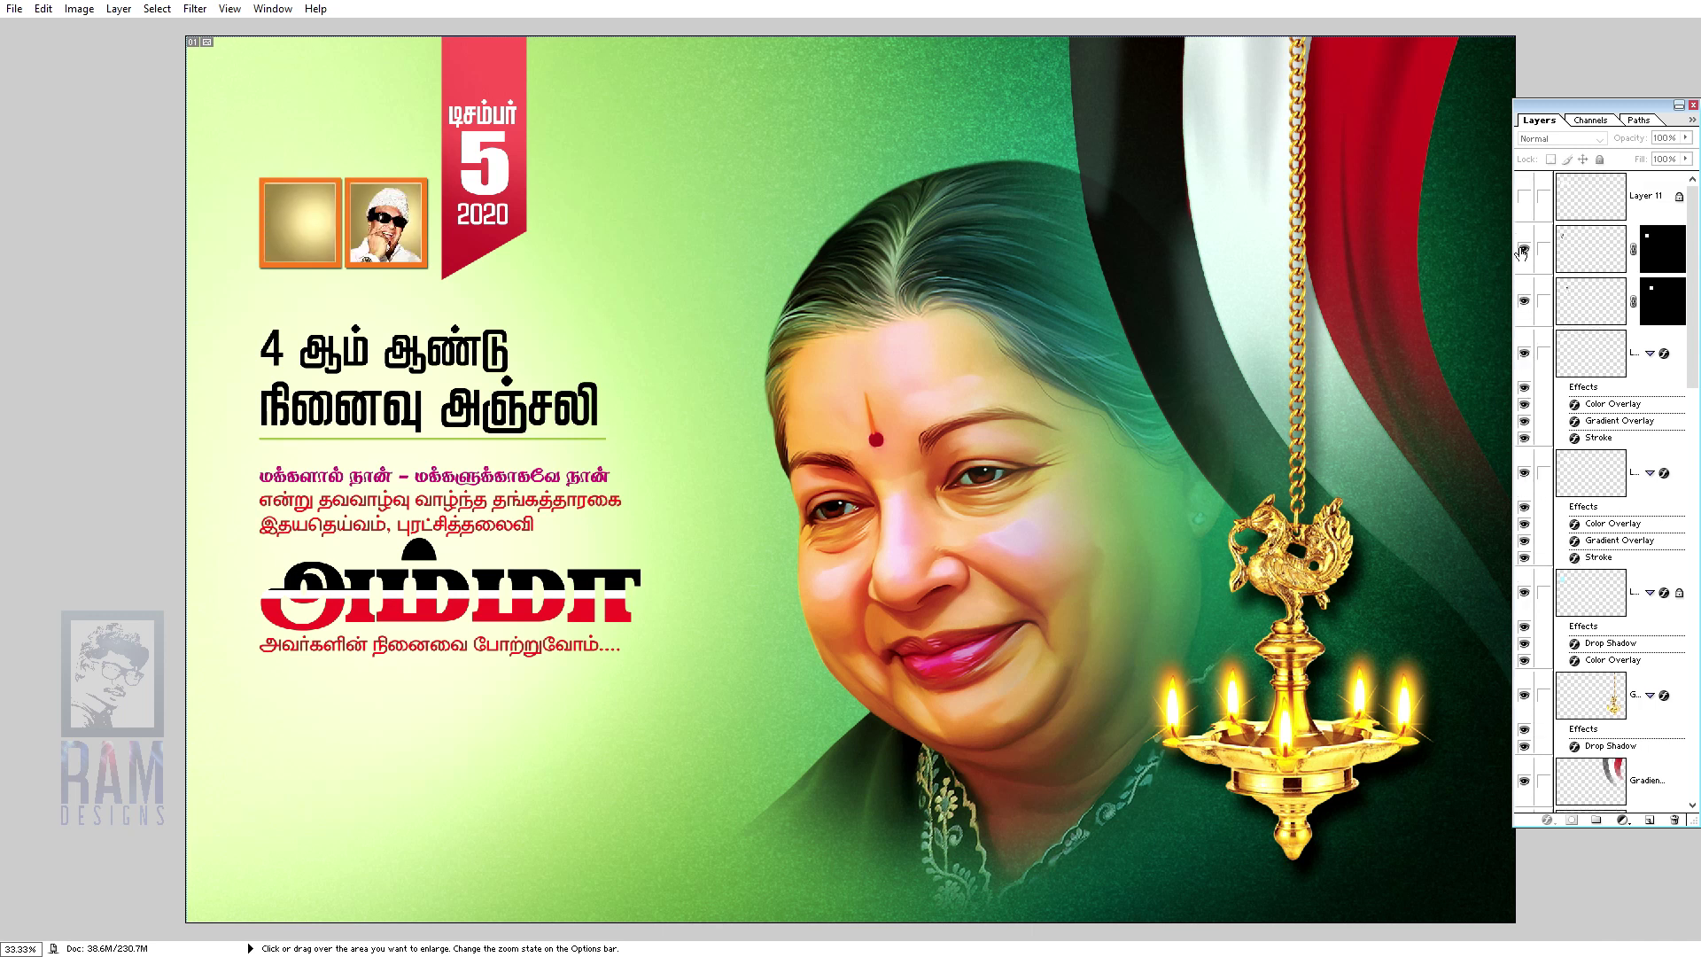
click(1524, 195)
Step: Hide all panels and preview the banner full screen on black, then exit full-screen mode
key(Tab)
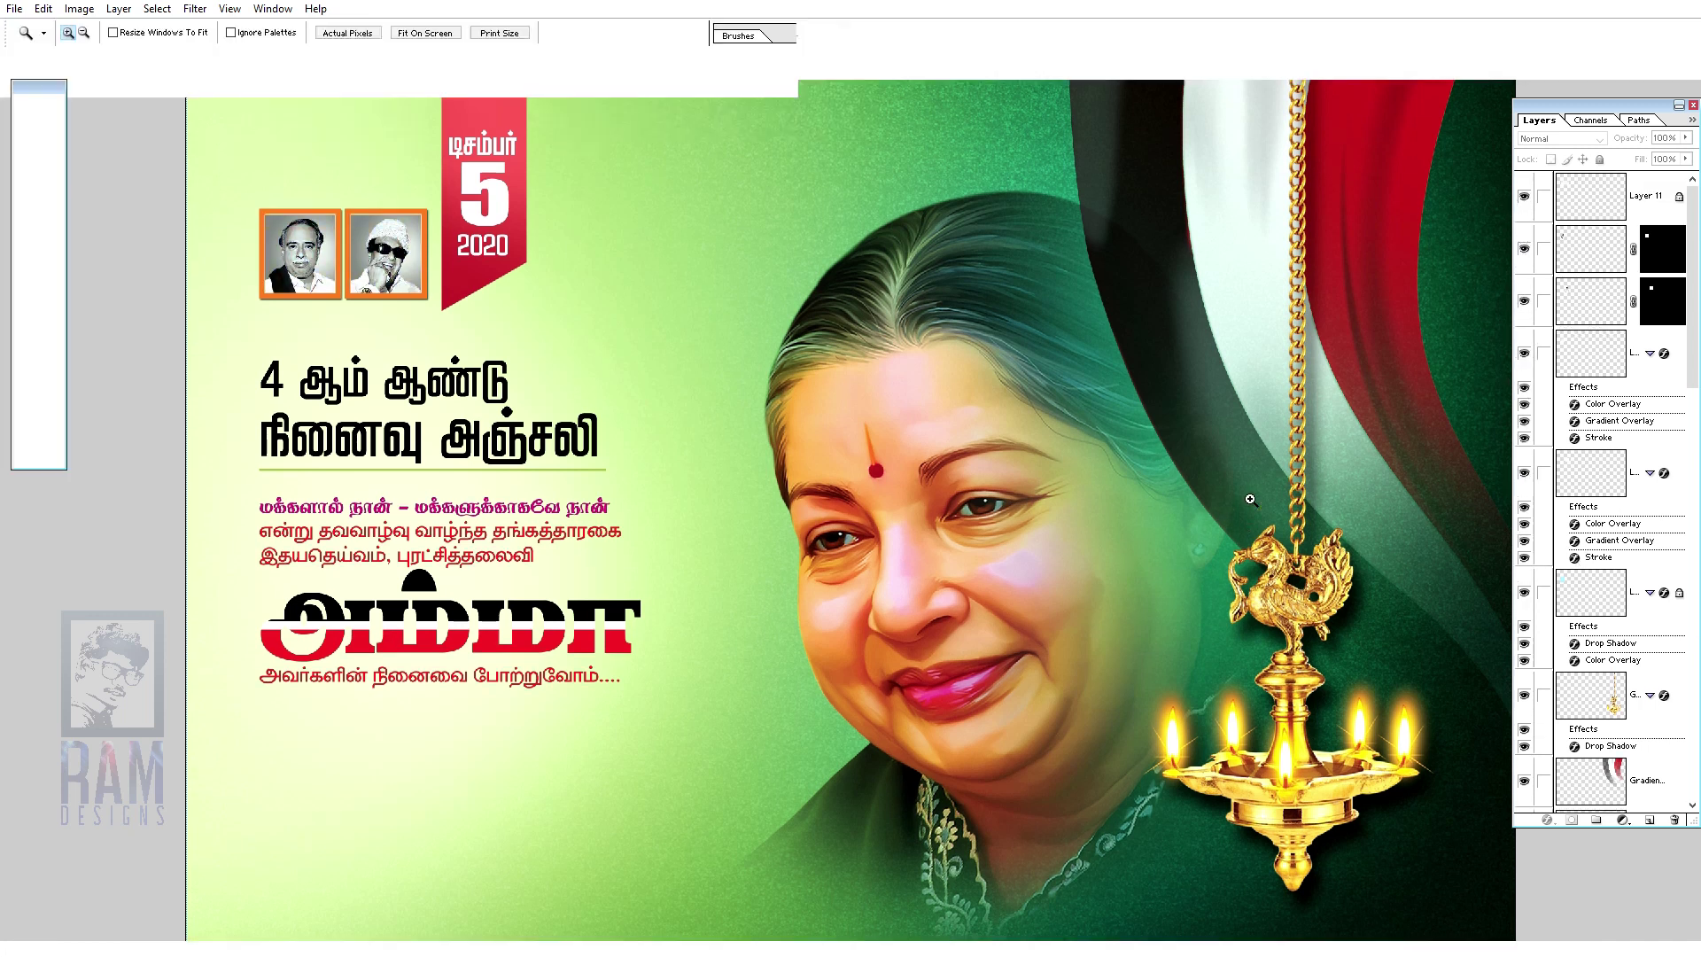
key(Tab)
key(f)
key(ctrl+minus)
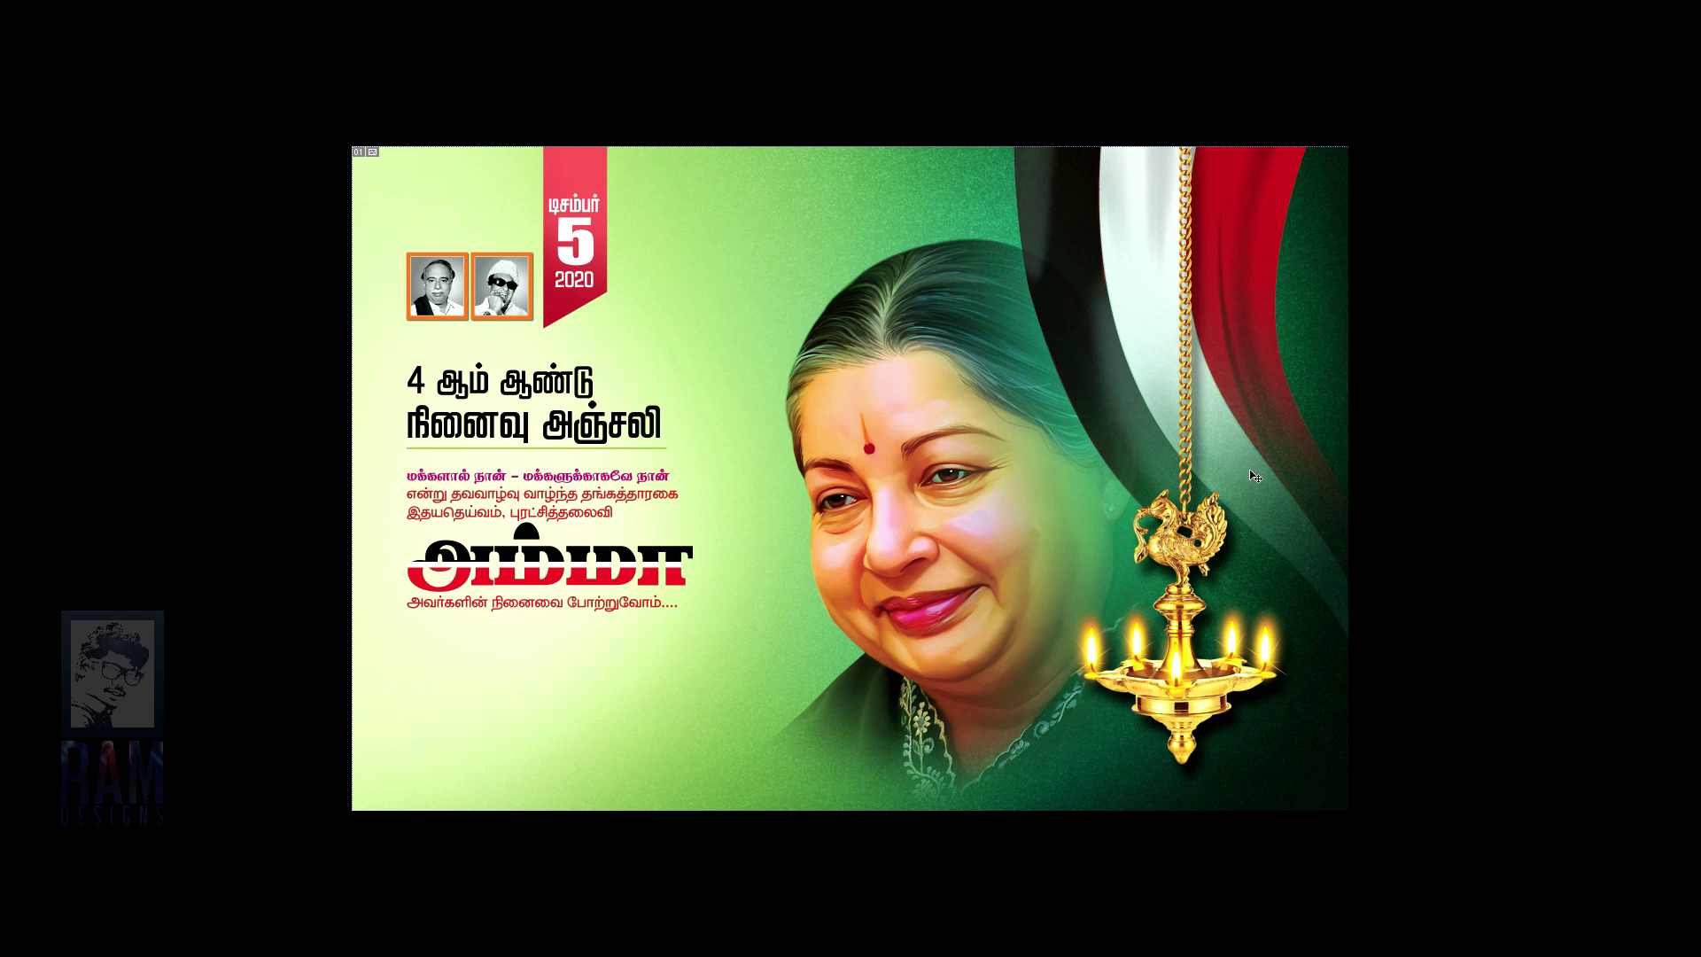
key(f)
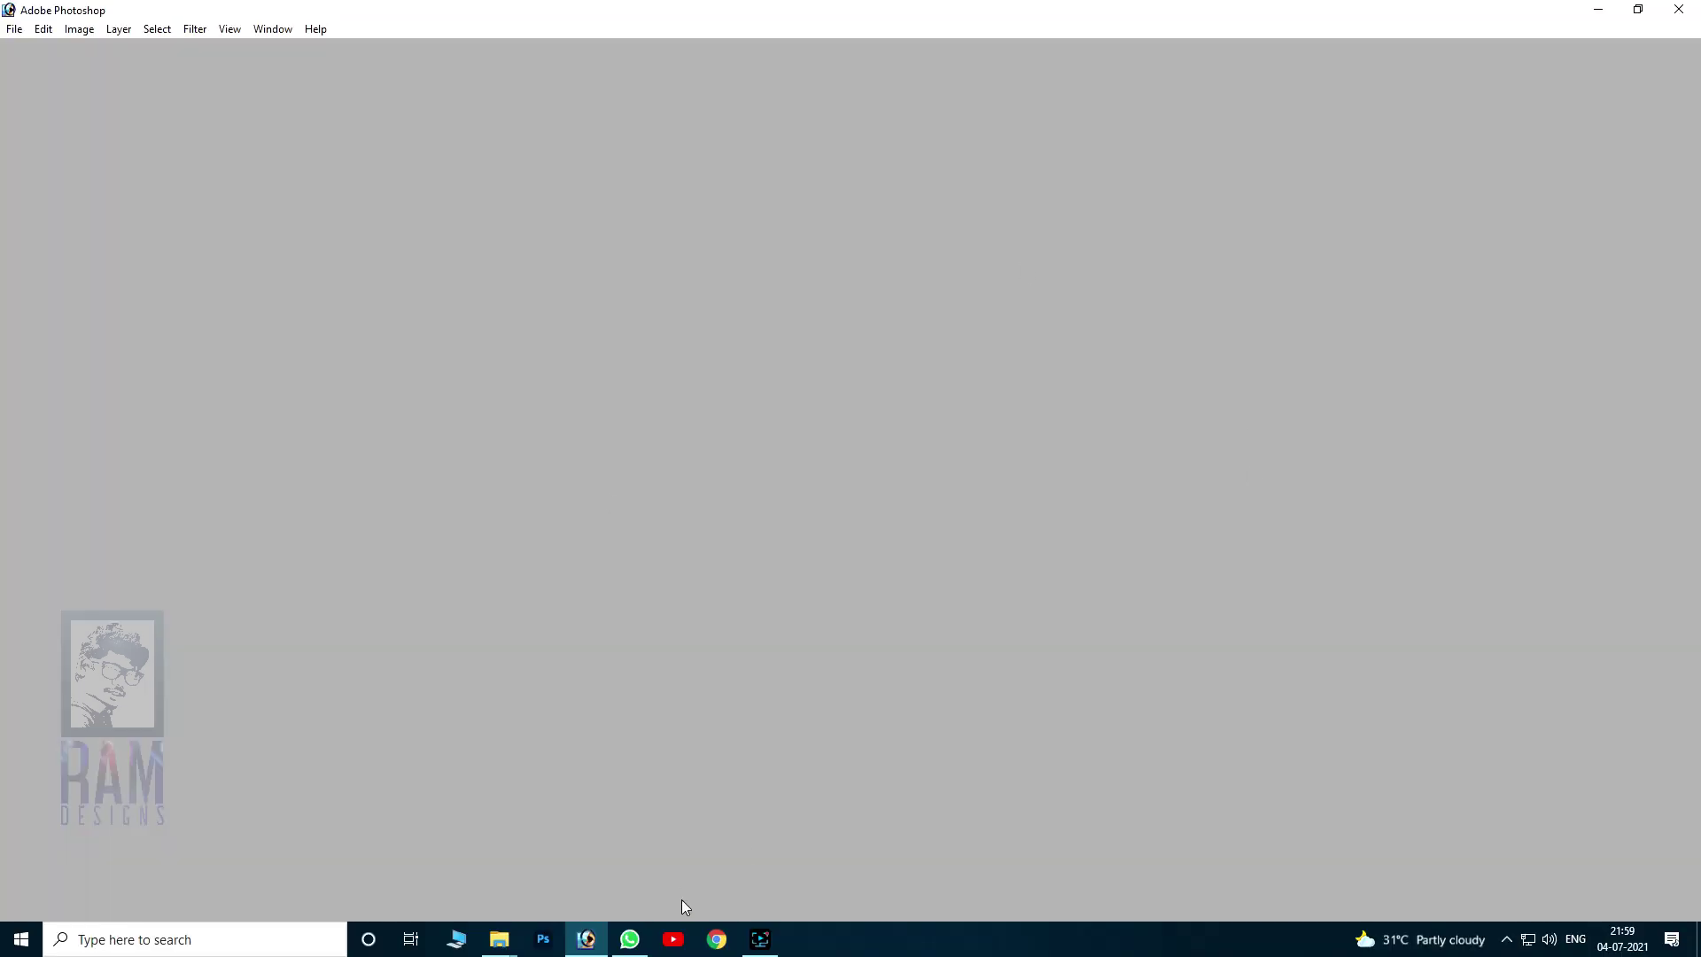
Step: Bring up the Screen Recorder controls from the taskbar to stop the capture
click(760, 940)
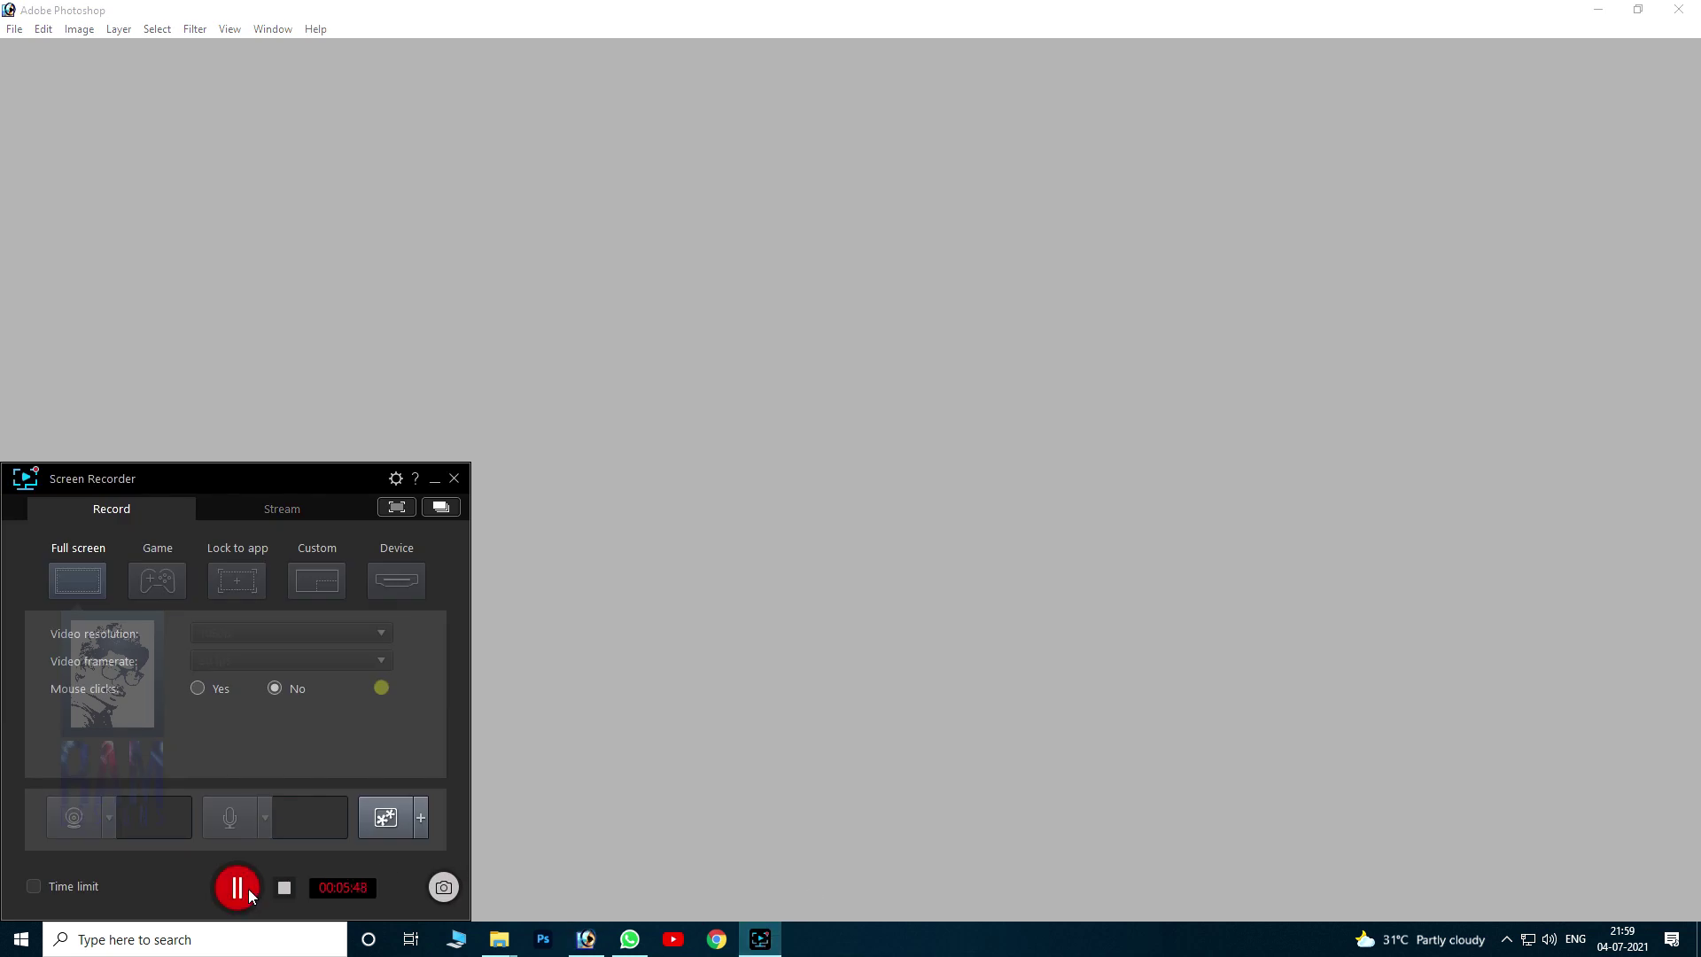